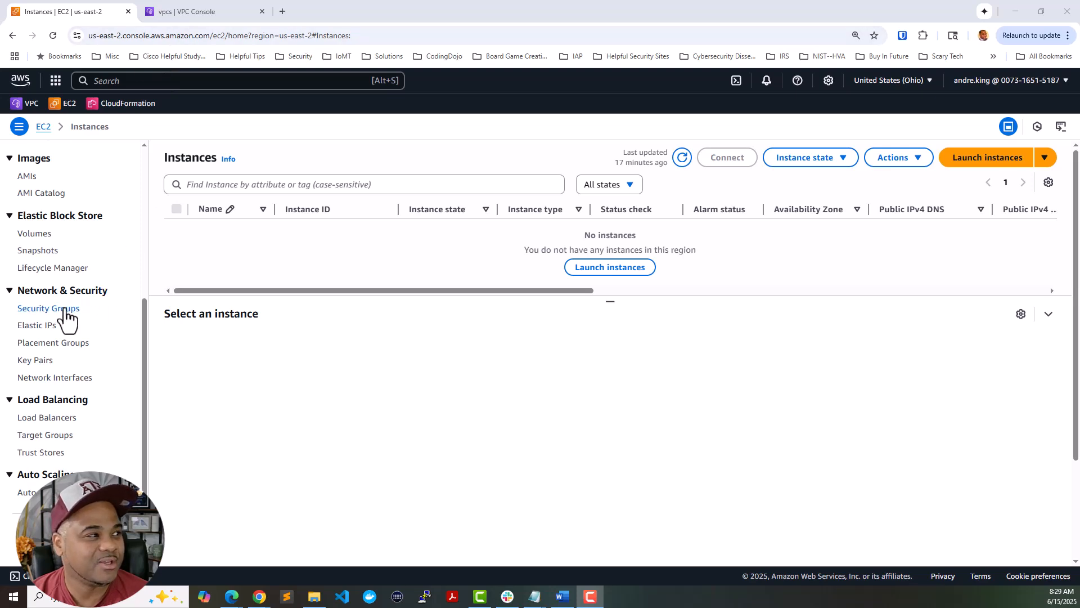
- Open EC2 Security Groups in a new browser tab placed beside the instances tab
left_click(217, 14)
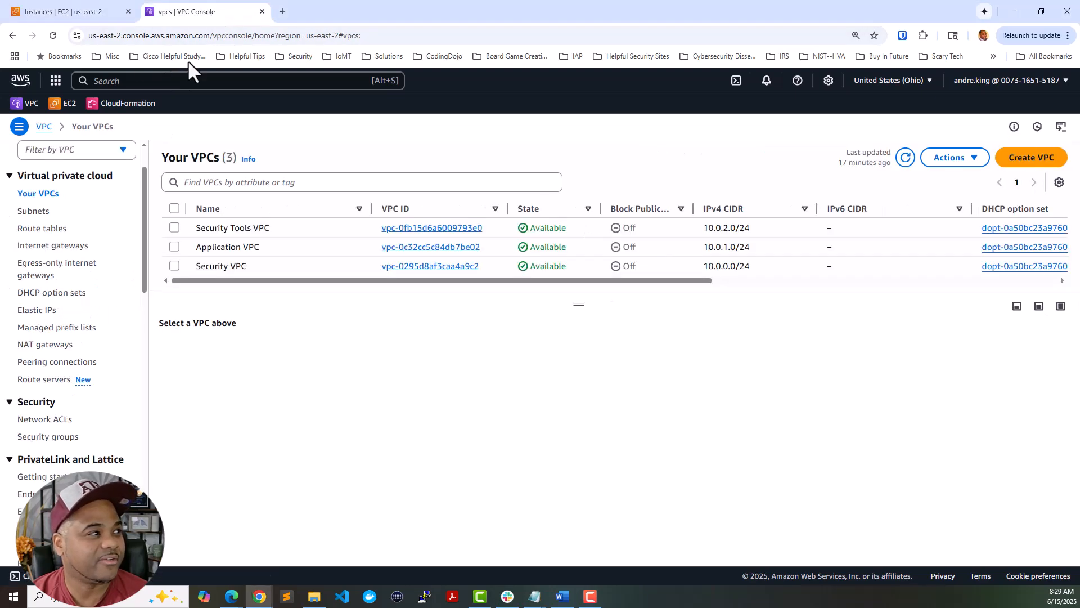
scroll(86, 253, "down", 2)
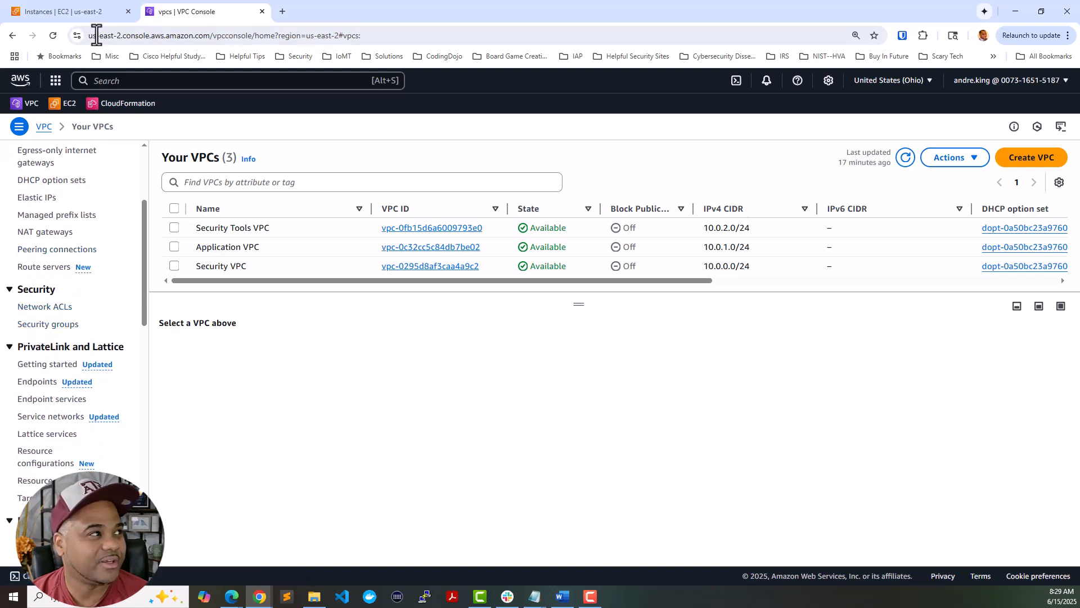
left_click(89, 17)
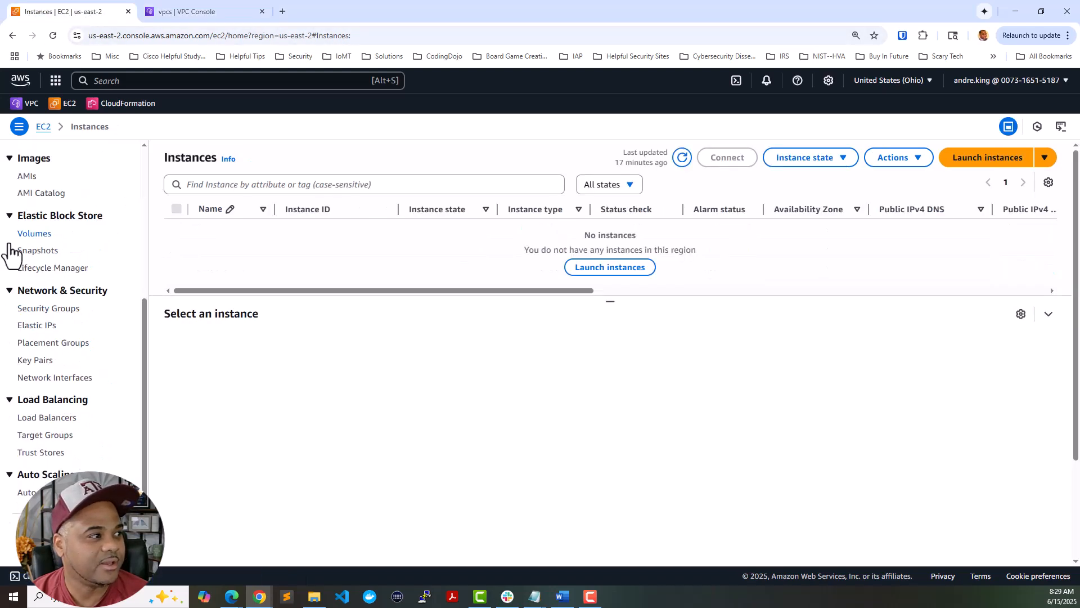
right_click(67, 316)
left_click(89, 320)
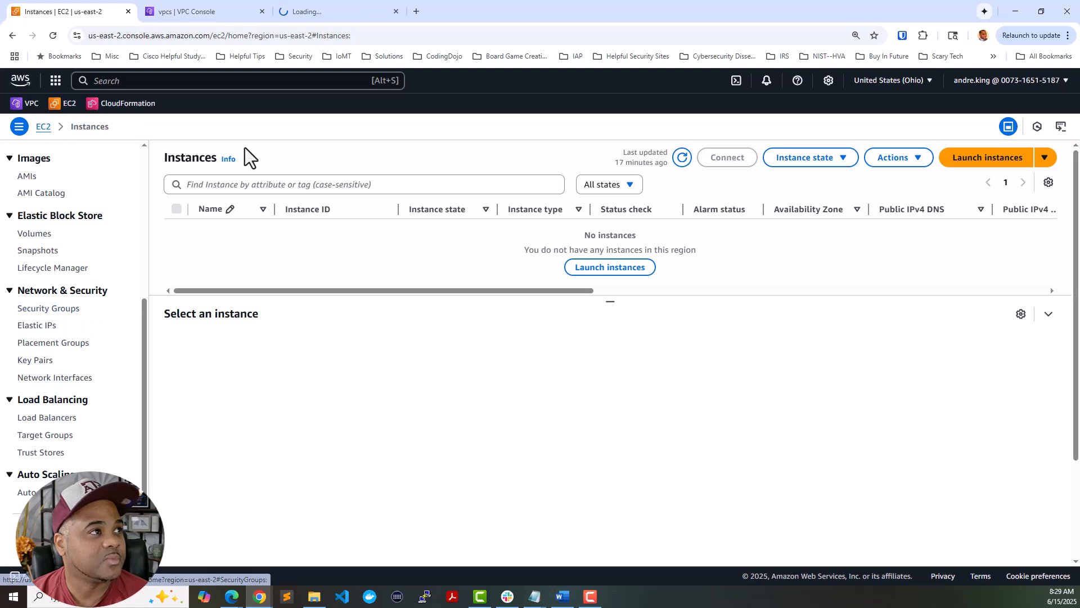
left_click_drag(321, 13, 217, 17)
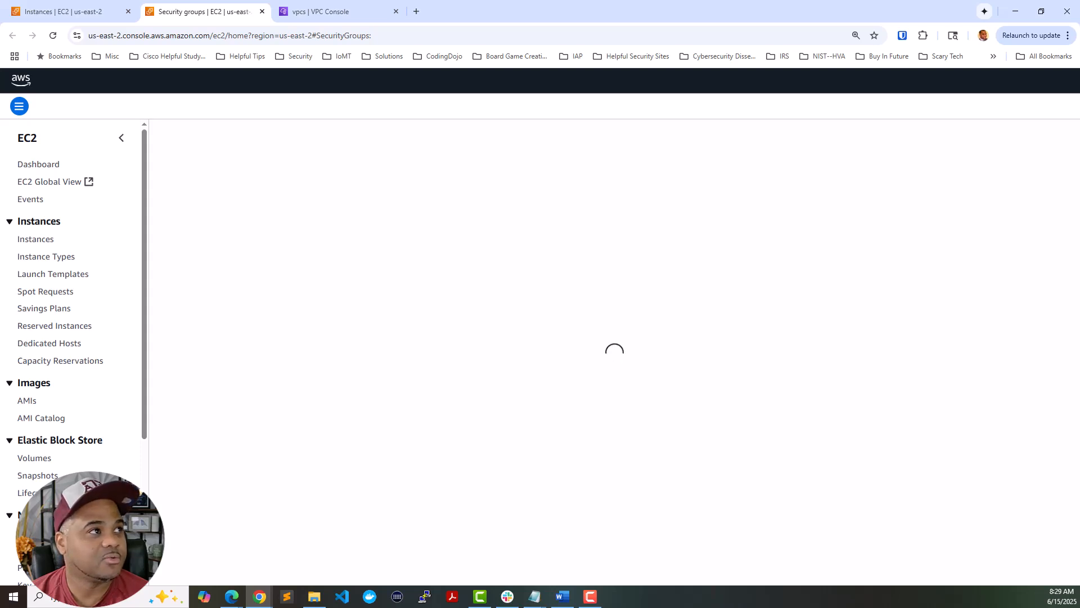
- Return to the VPC list showing the Security Tools, Application and Security VPCs
left_click(337, 15)
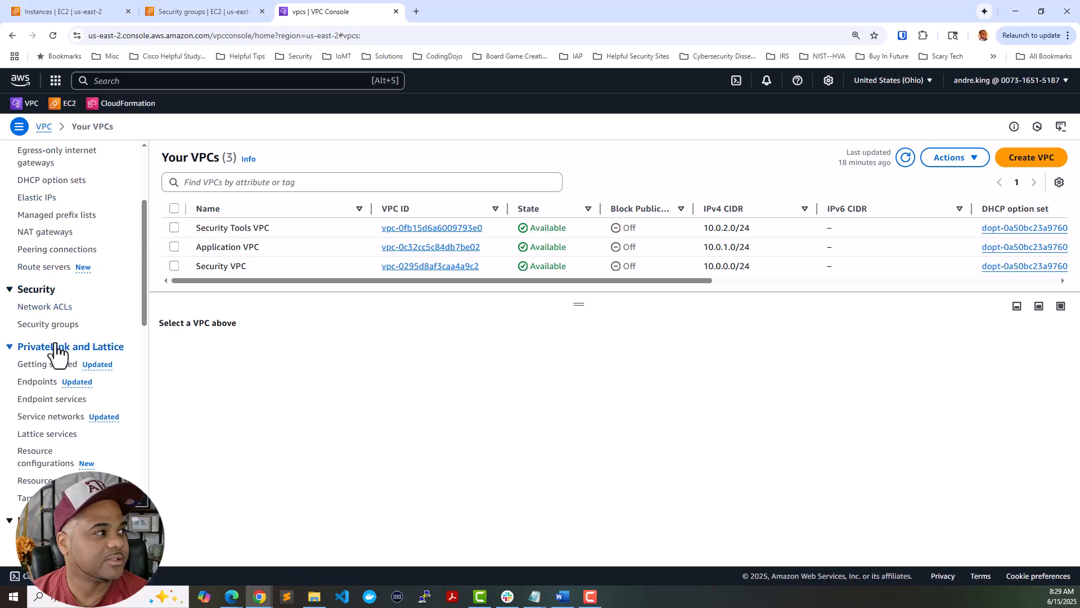
scroll(79, 321, "down", 1)
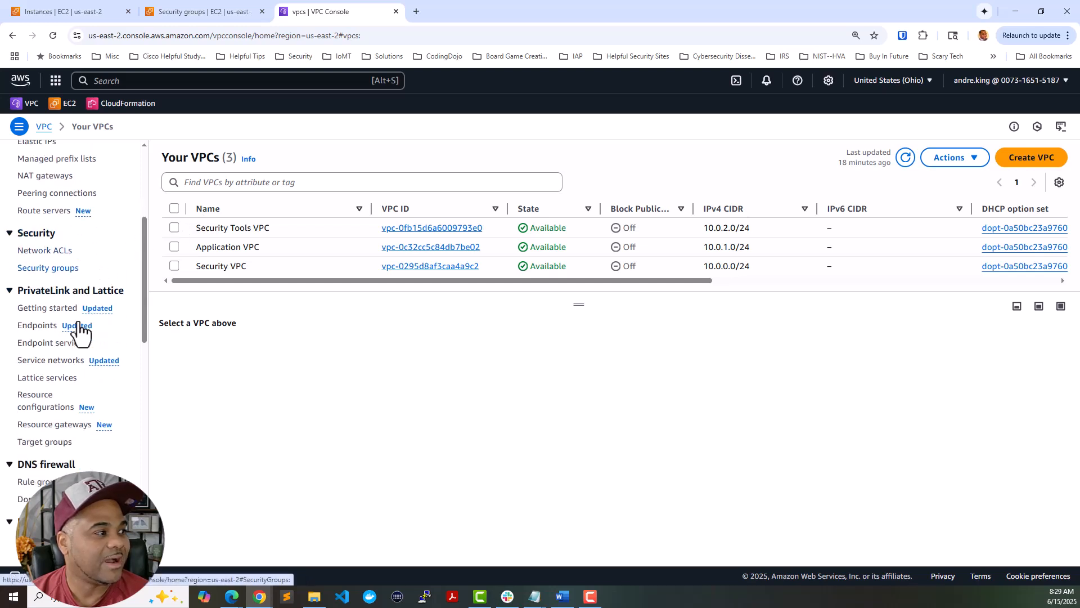
scroll(79, 320, "up", 4)
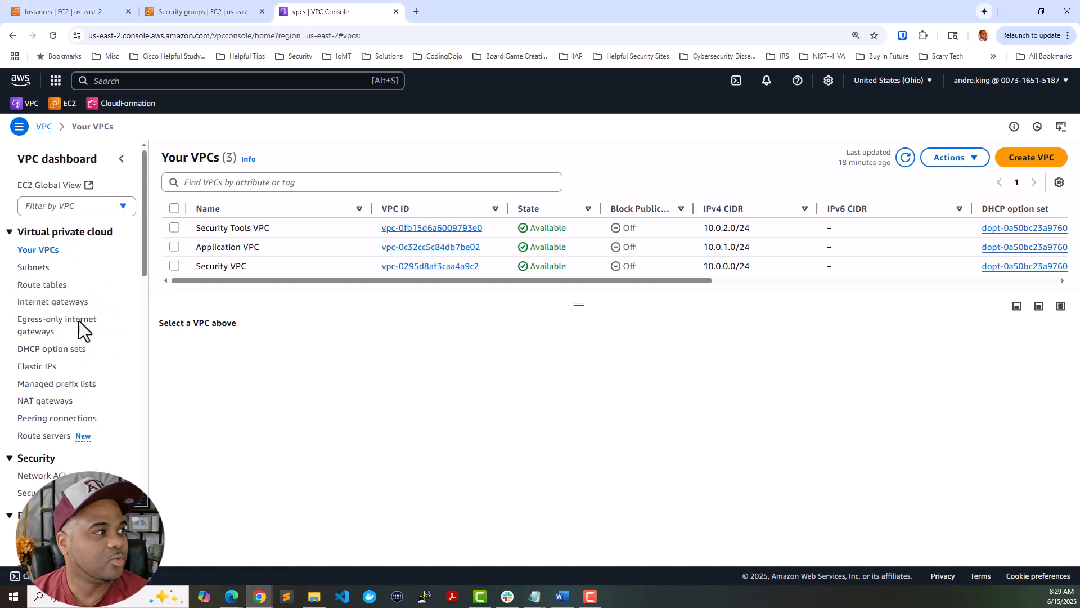
- In the subnet list, select the Security-Border, Security-Inside and Security-Outside AZ1 subnets
left_click(49, 276)
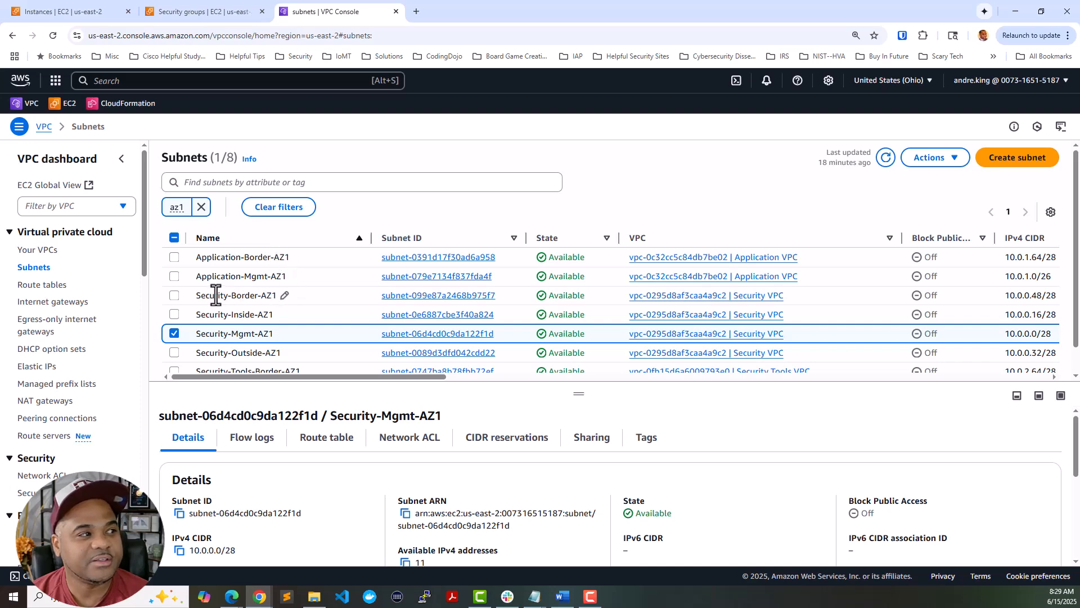
left_click(174, 295)
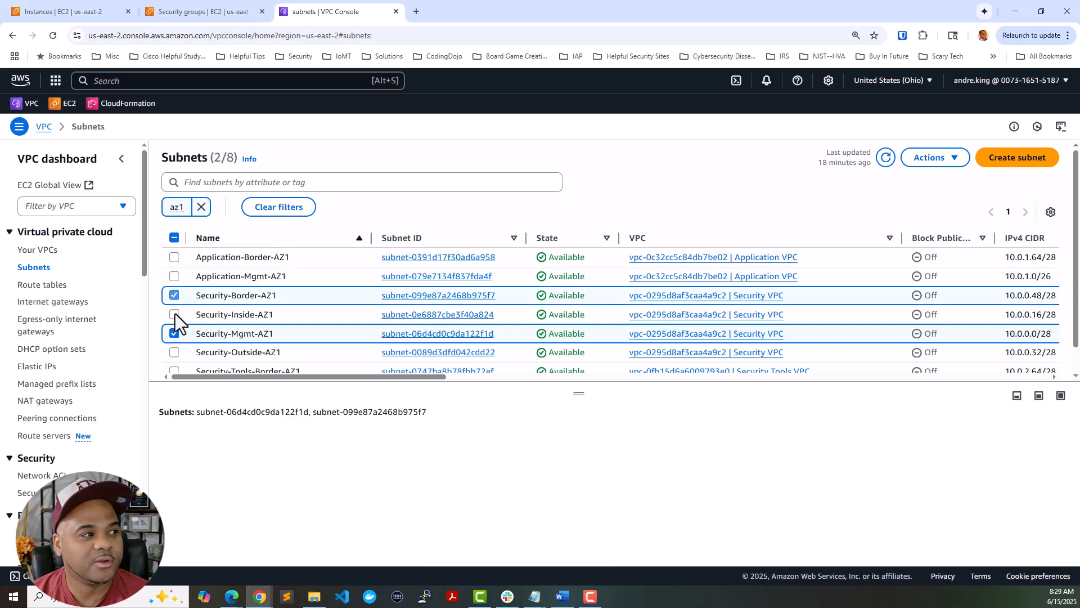
left_click(174, 314)
left_click(174, 352)
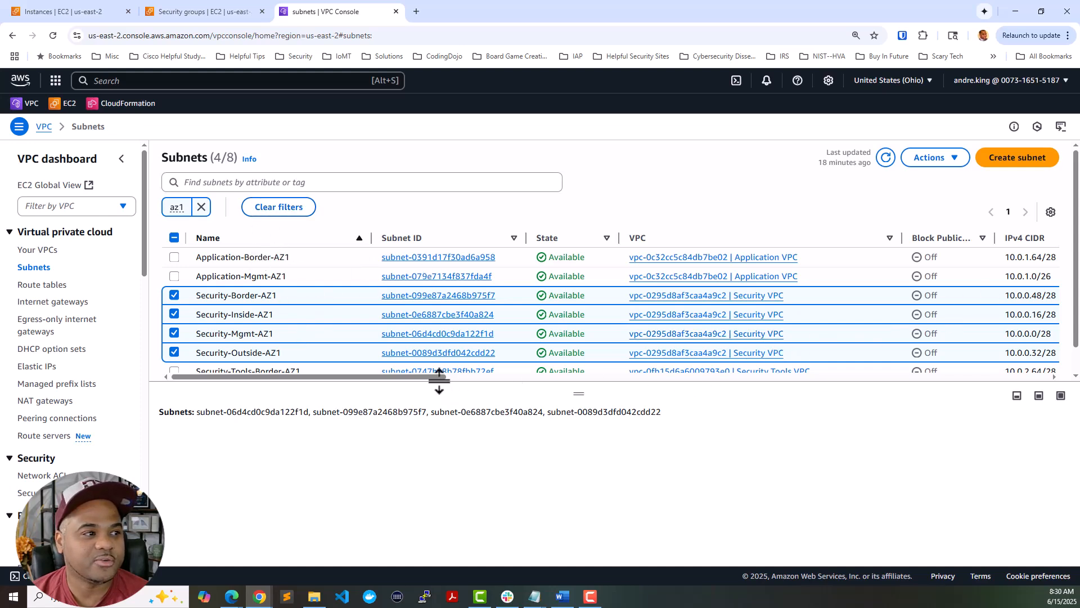
left_click_drag(435, 377, 409, 393)
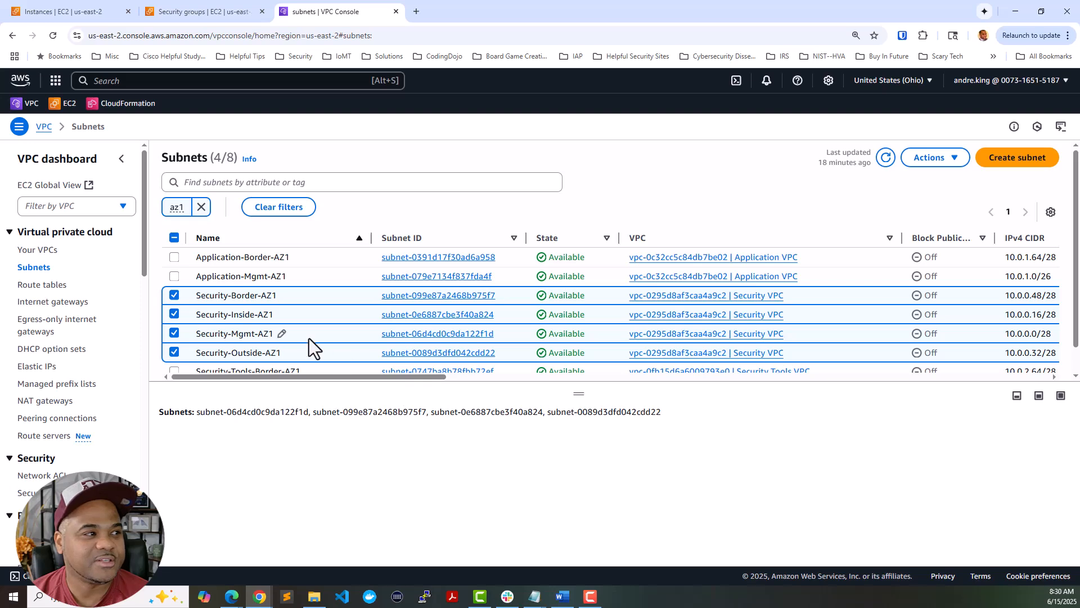
- Clear the selection and show details of Security-Mgmt-AZ1 (10.0.0.0/28)
left_click(174, 238)
left_click(175, 239)
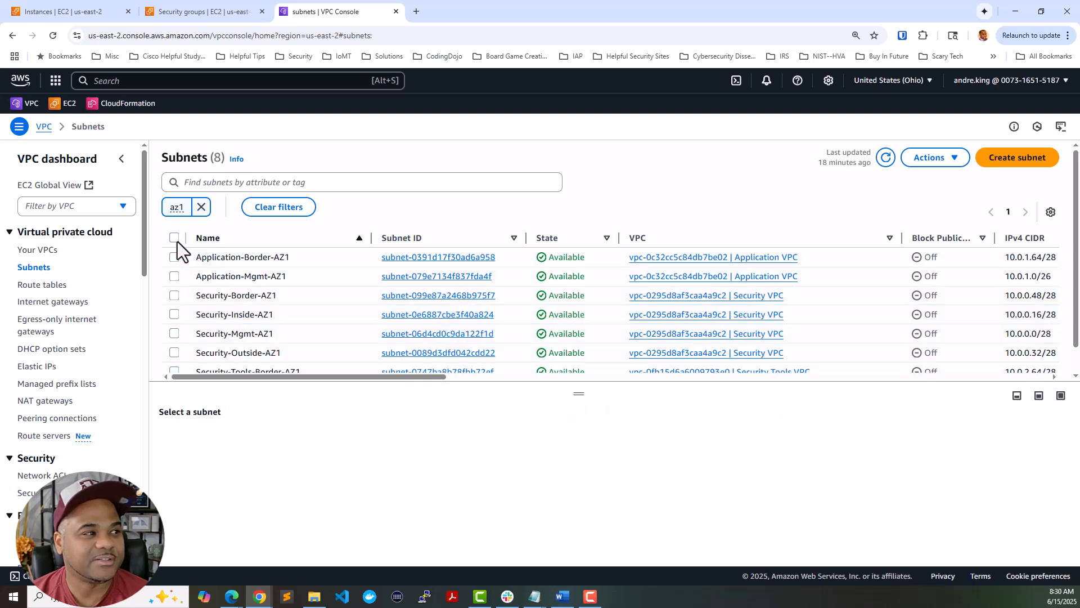
left_click(325, 335)
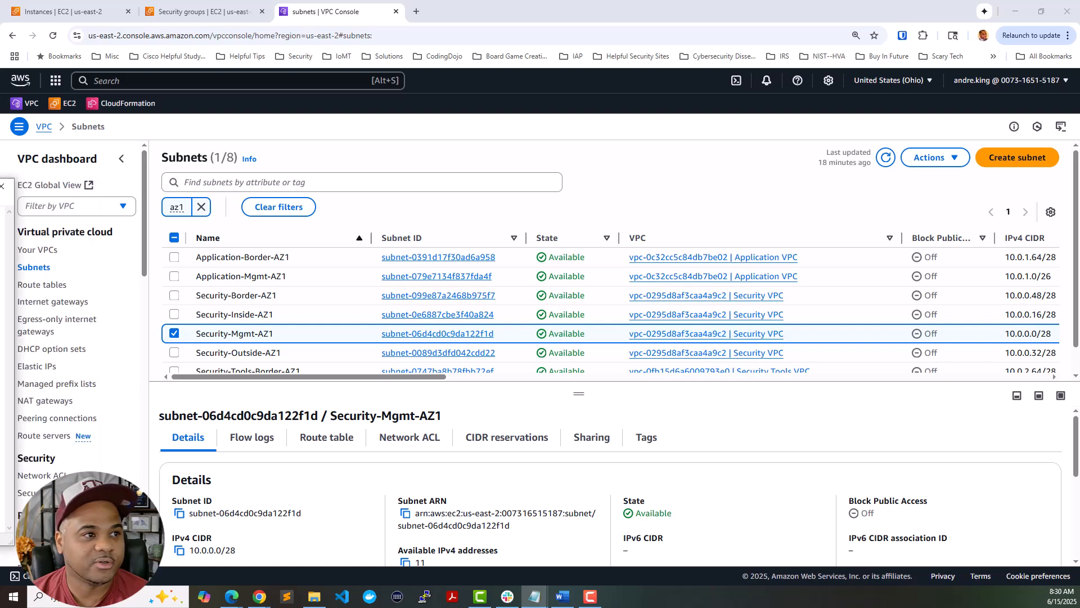
left_click_drag(0, 171, 748, 41)
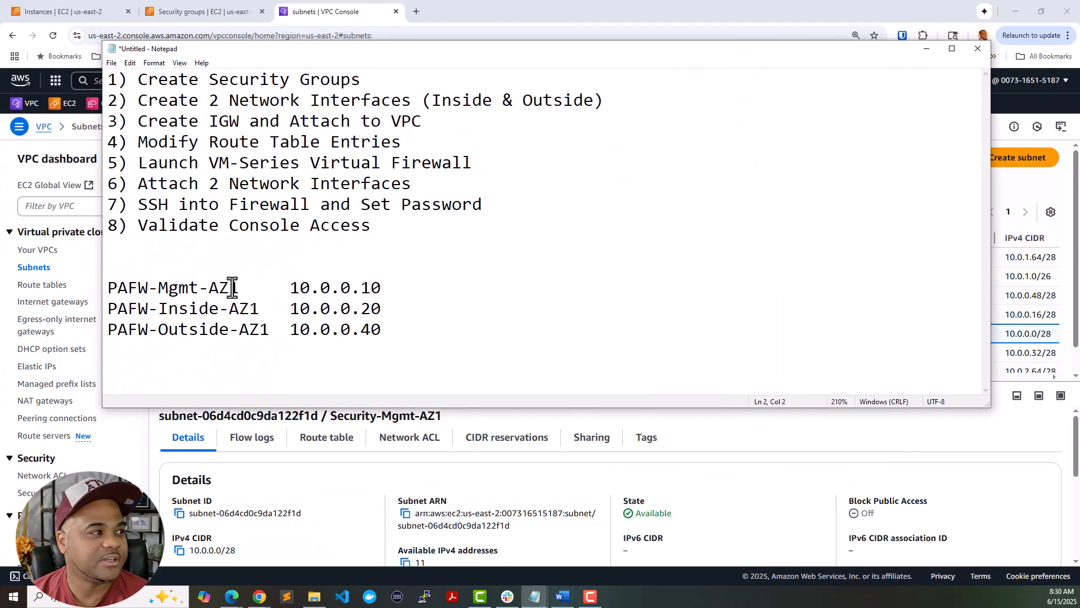
left_click_drag(109, 287, 379, 289)
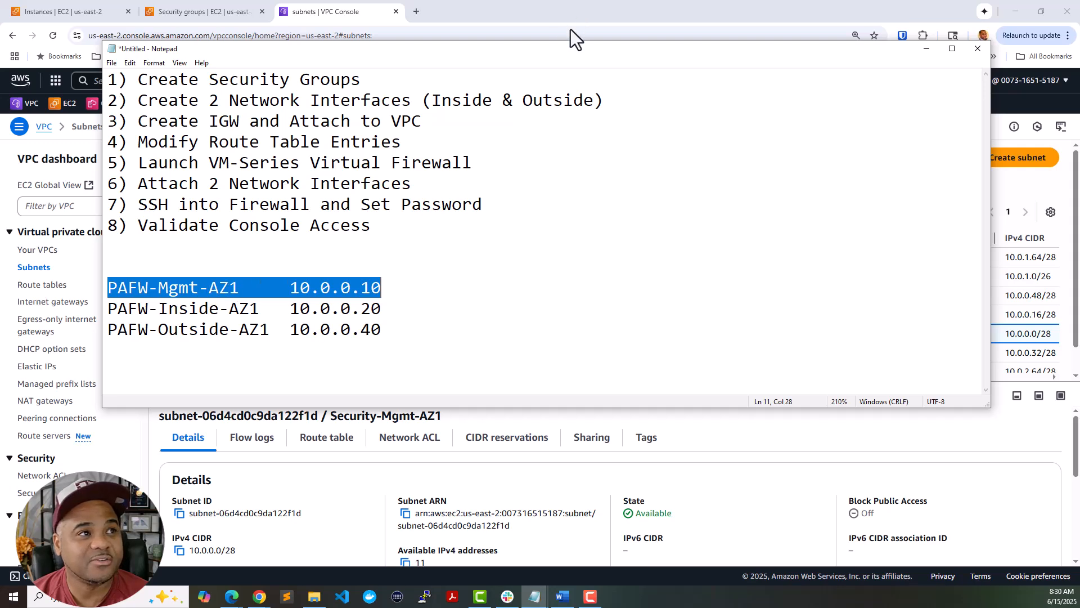
left_click_drag(570, 50, 649, 332)
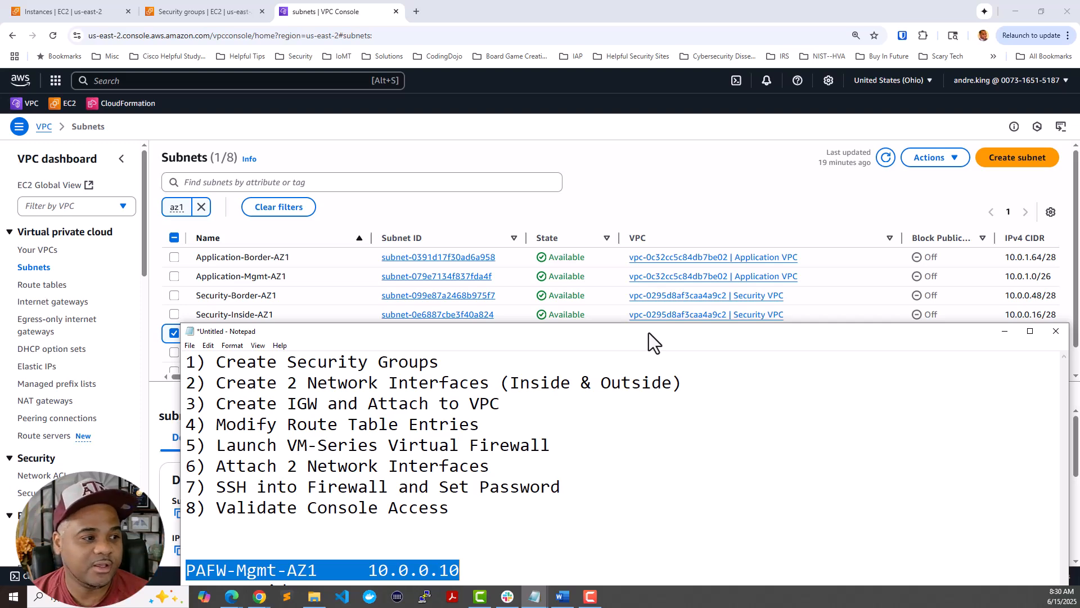
left_click_drag(649, 333, 652, 369)
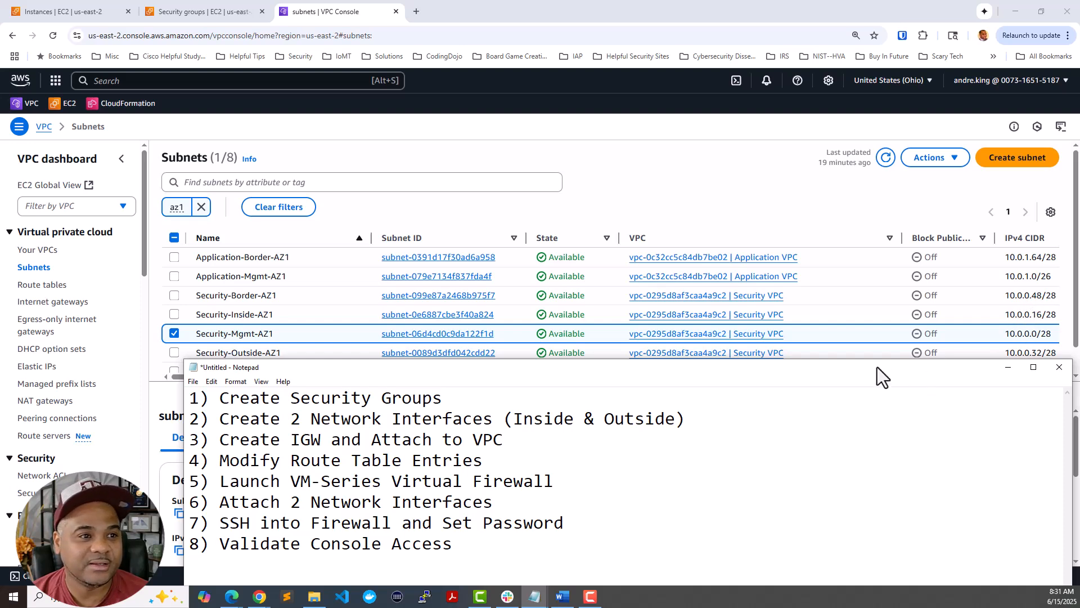
left_click_drag(888, 373, 826, 187)
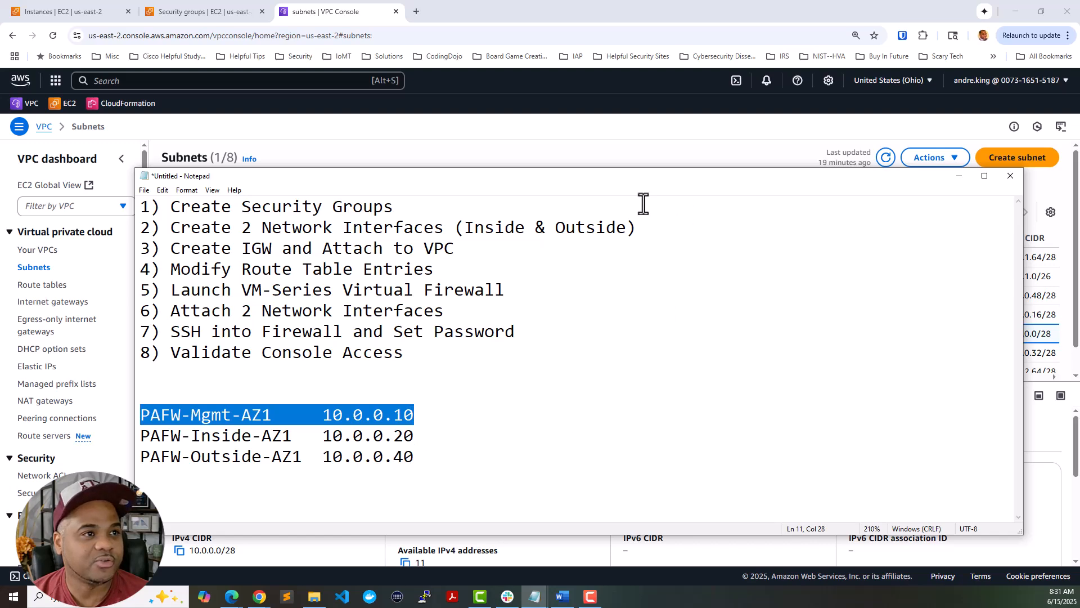
left_click(344, 227)
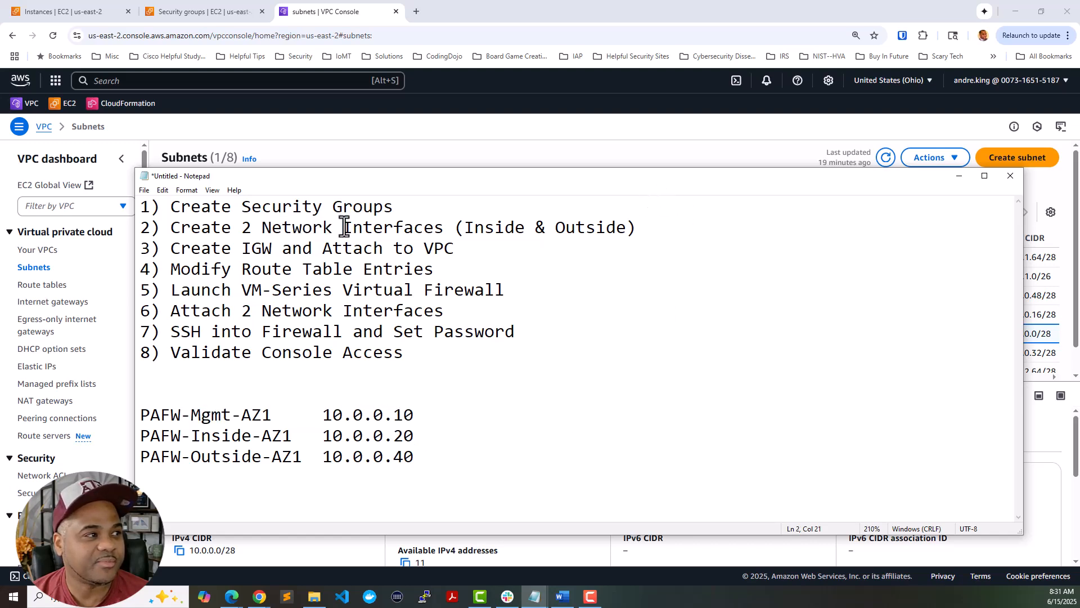
left_click_drag(502, 173, 0, 303)
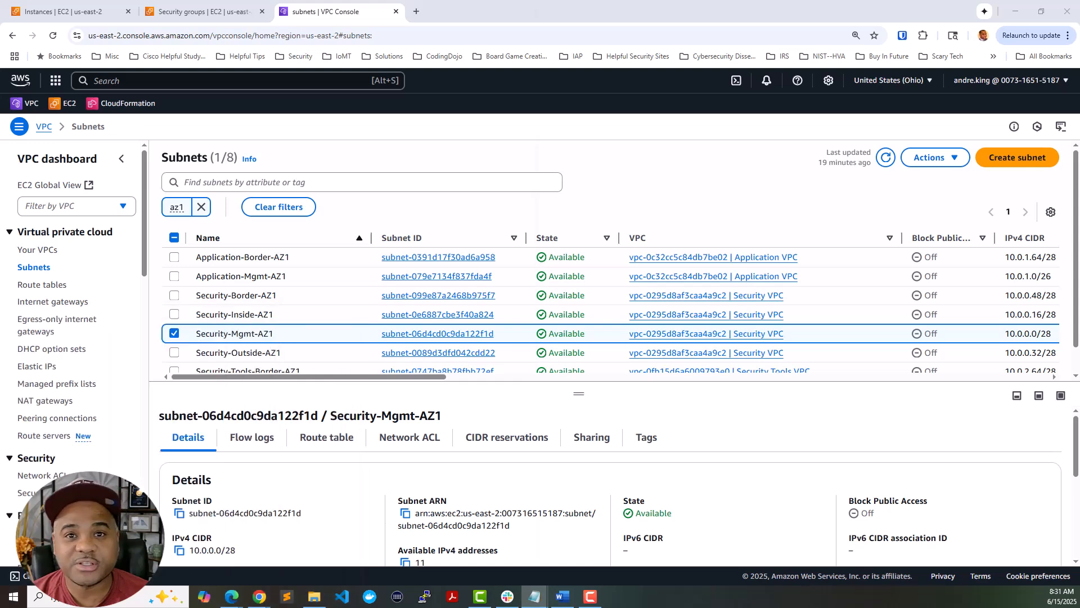
- Start security group PAFW-Mgmt-AZ1-SG described 'Permit traffic into mgmt interface of PAFW in AZ1'
left_click(232, 17)
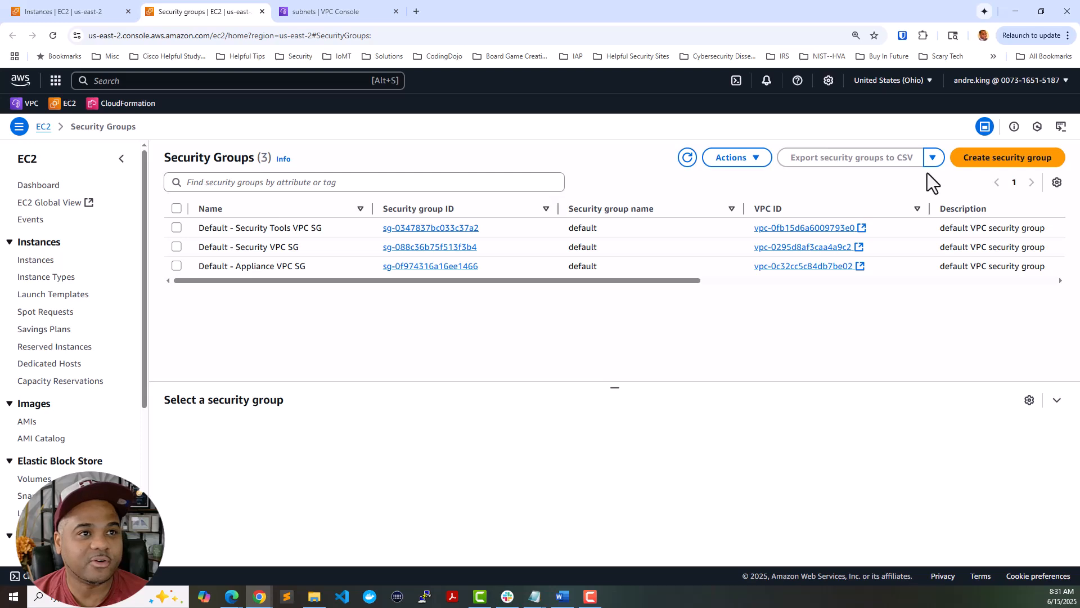
left_click(986, 164)
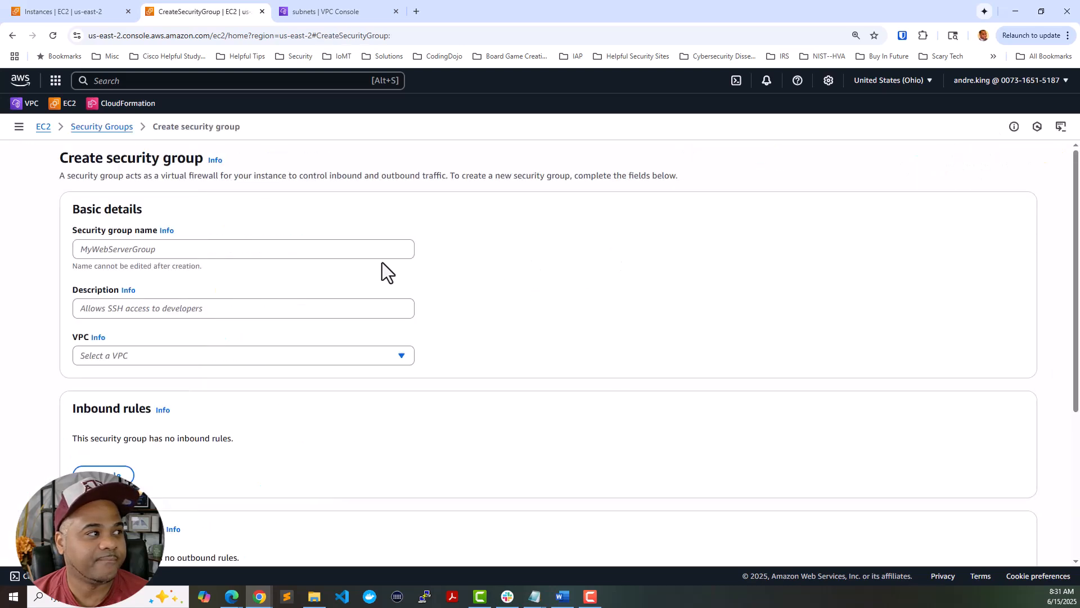
left_click(299, 251)
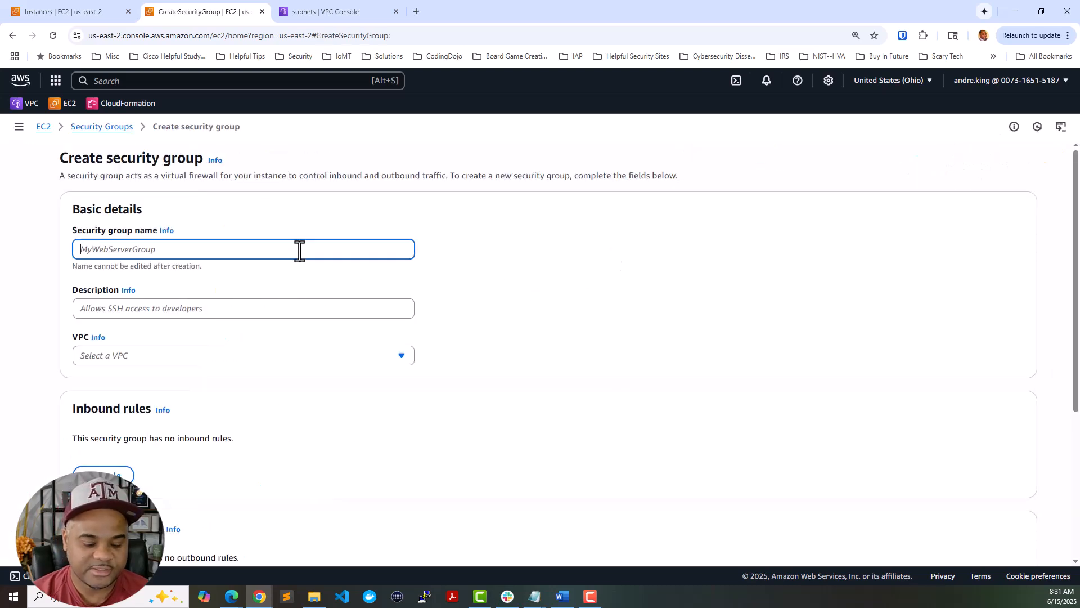
type("PAFW-Mgmt-AZ1-SG")
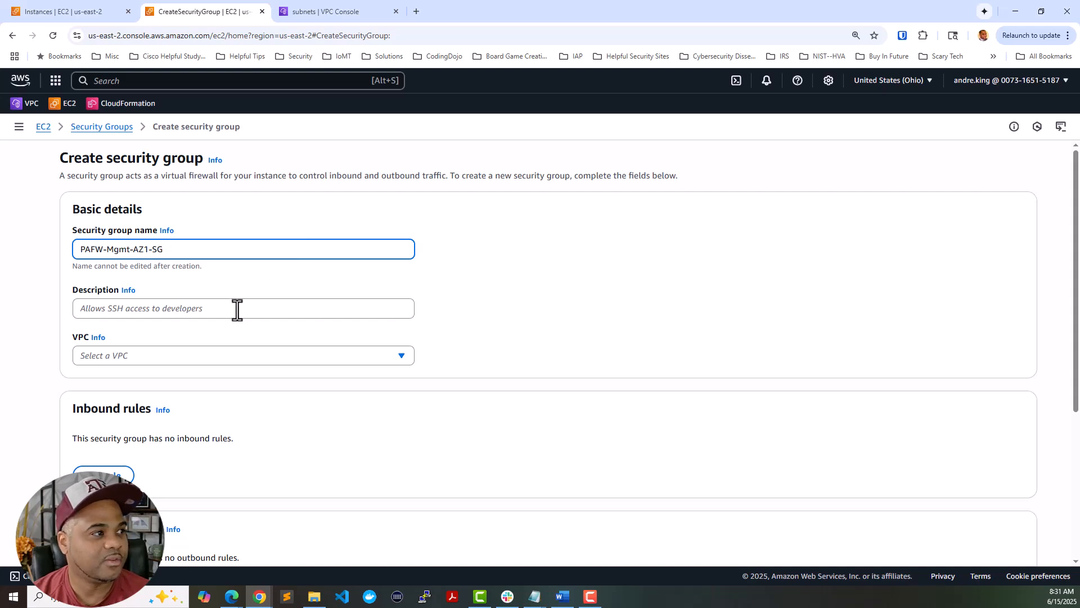
left_click(239, 309)
type("Permit tr")
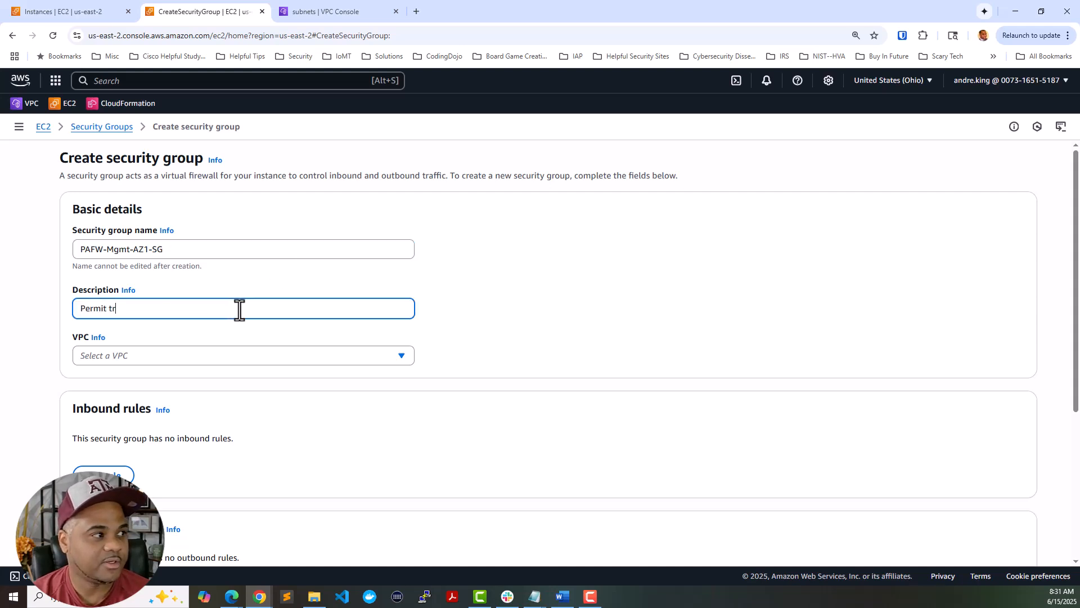
type("affic into mgmt interface of PAFW")
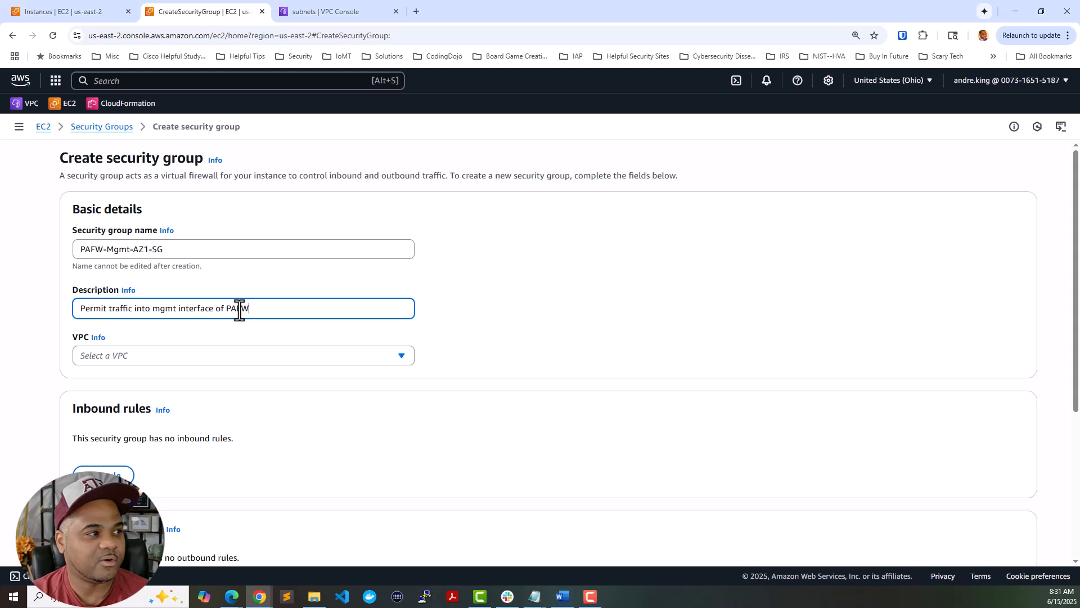
type(" in AZ1")
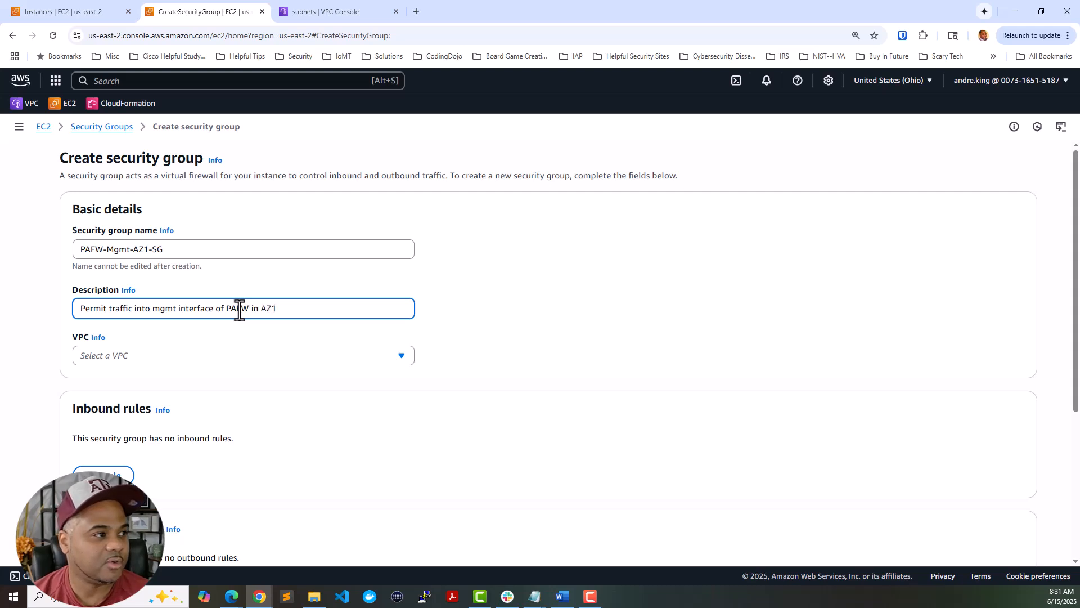
triple_click(239, 309)
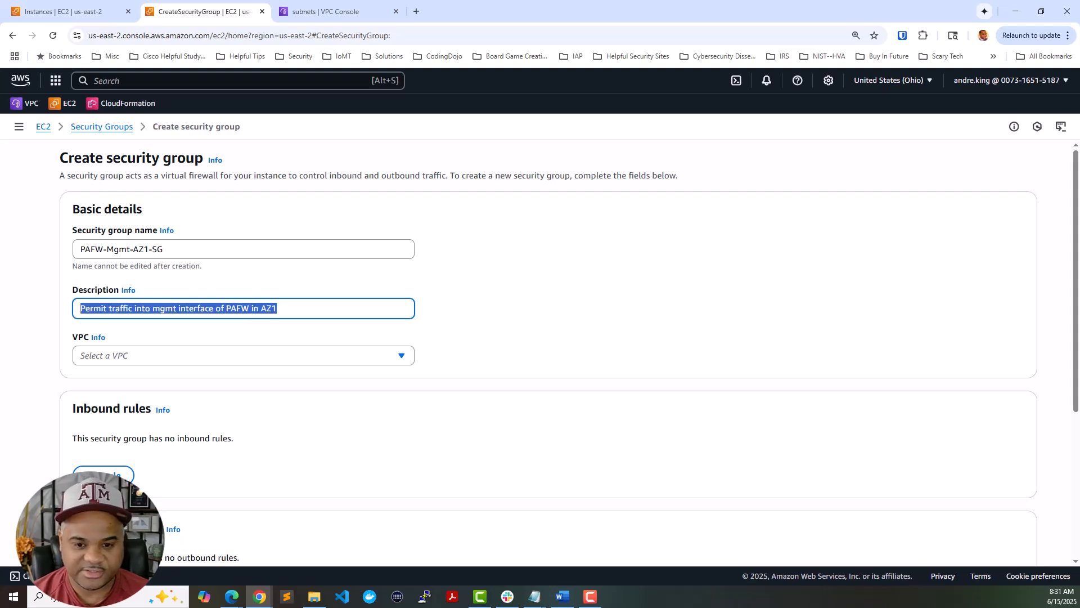
key("alt+Tab")
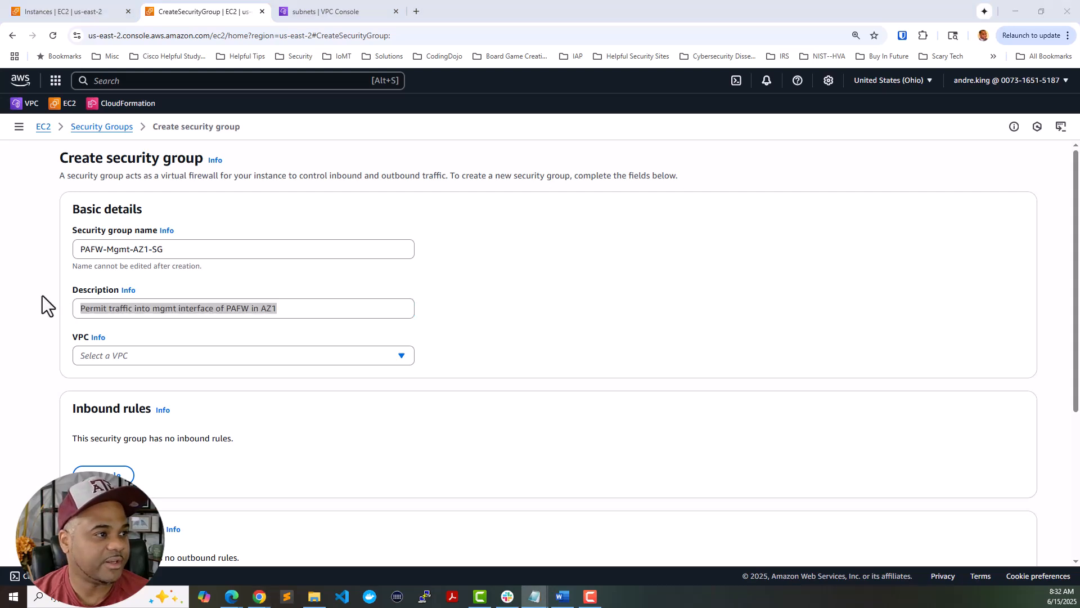
- Place the new security group in the Security VPC
left_click(217, 349)
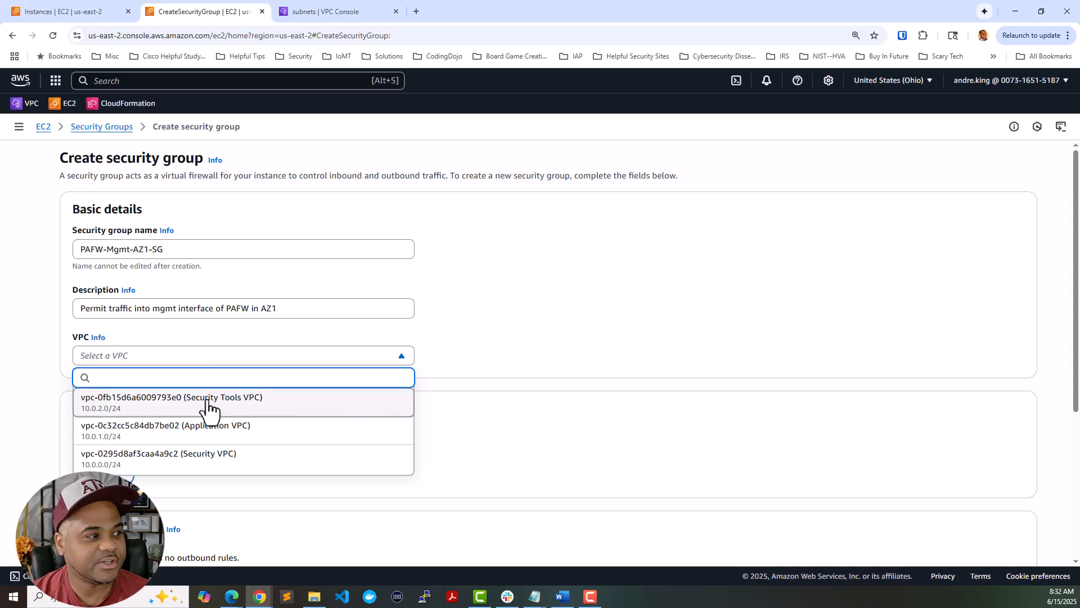
left_click(212, 459)
scroll(282, 357, "down", 2)
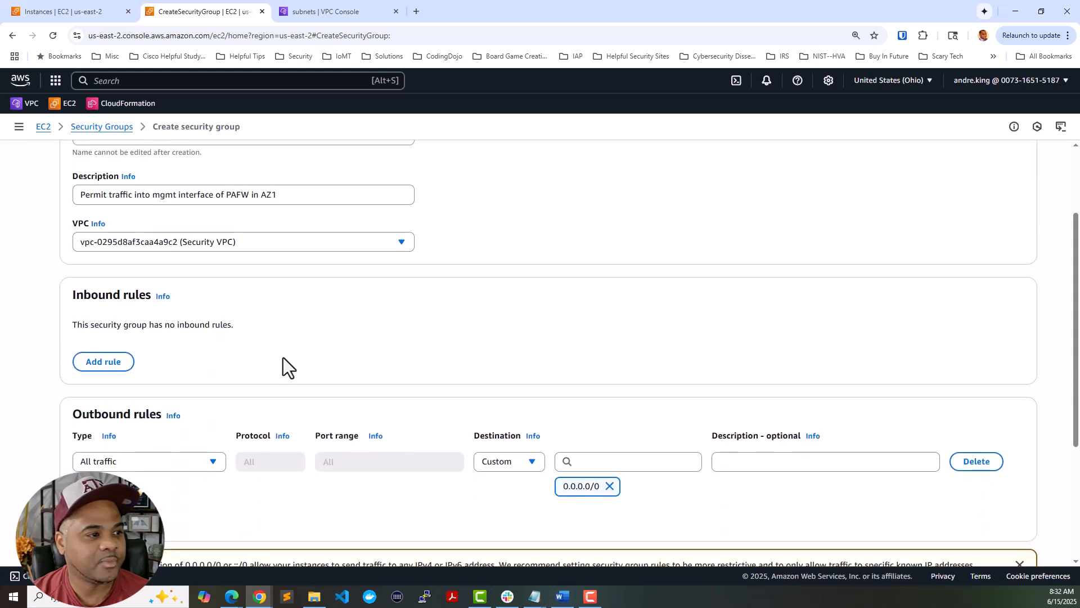
scroll(259, 375, "up", 2)
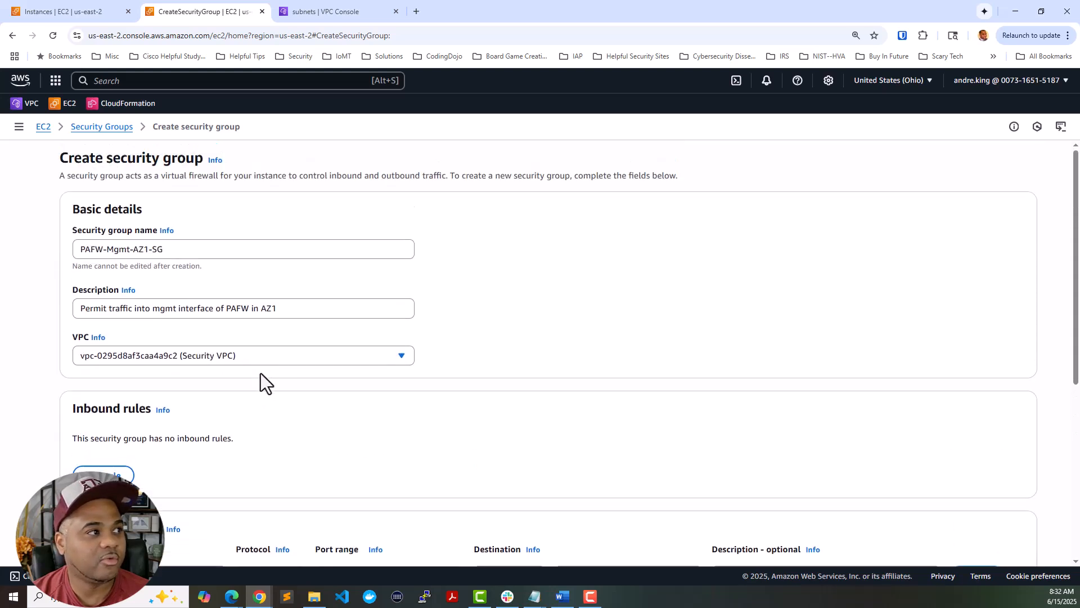
scroll(252, 346, "down", 2)
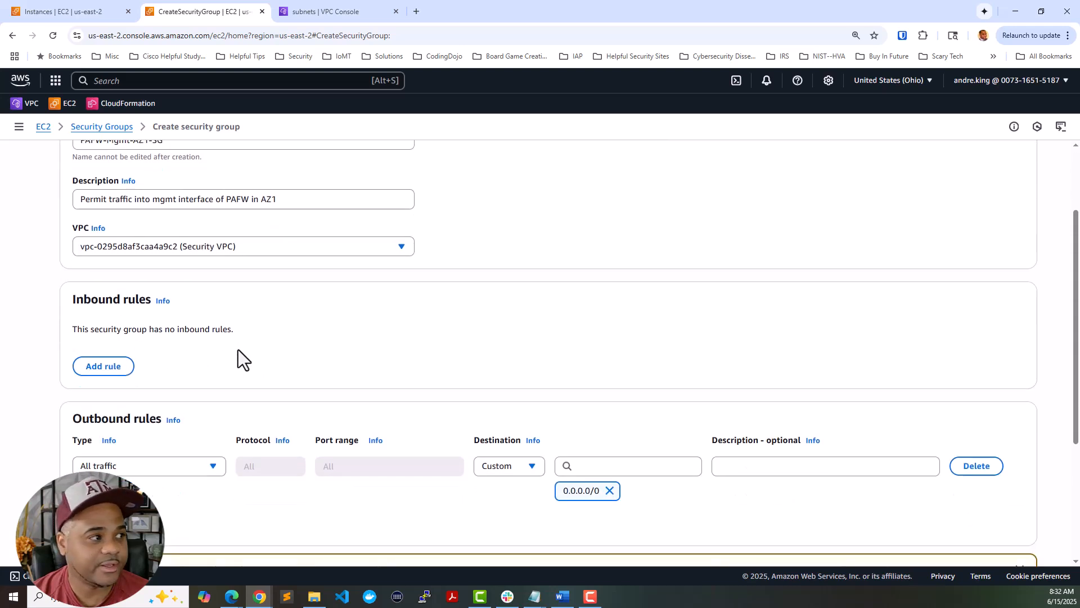
- Add an inbound All traffic rule from My IP, described as permitting the user's IP
left_click(112, 366)
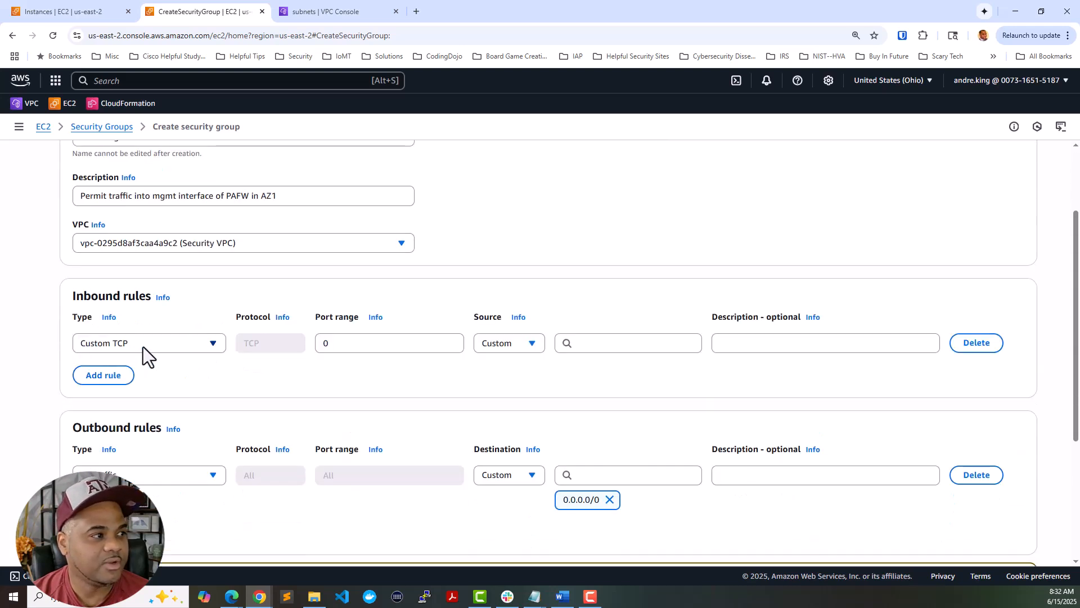
left_click(143, 347)
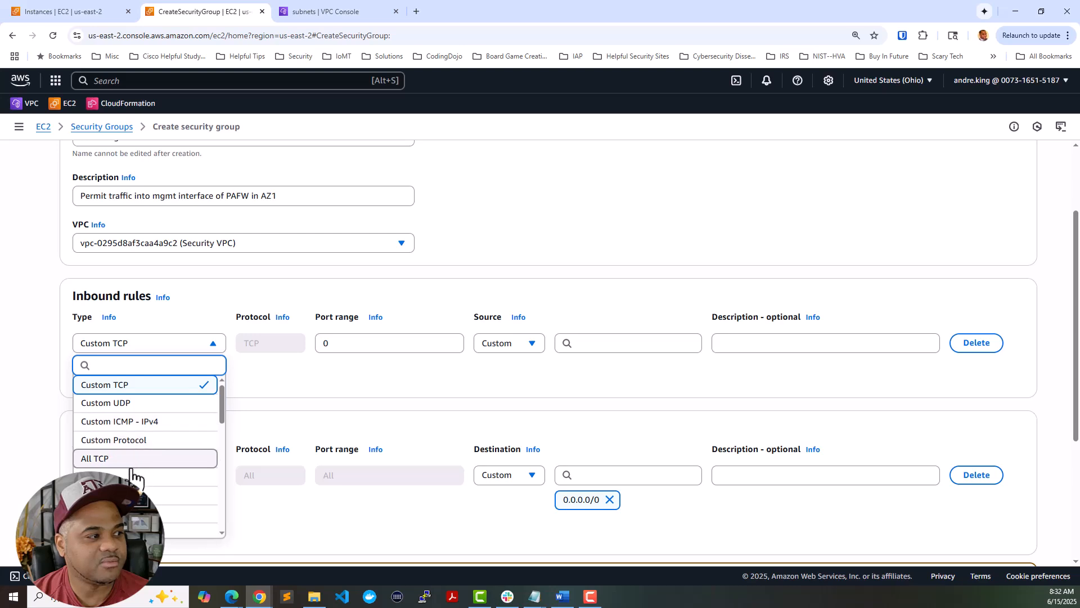
left_click(163, 526)
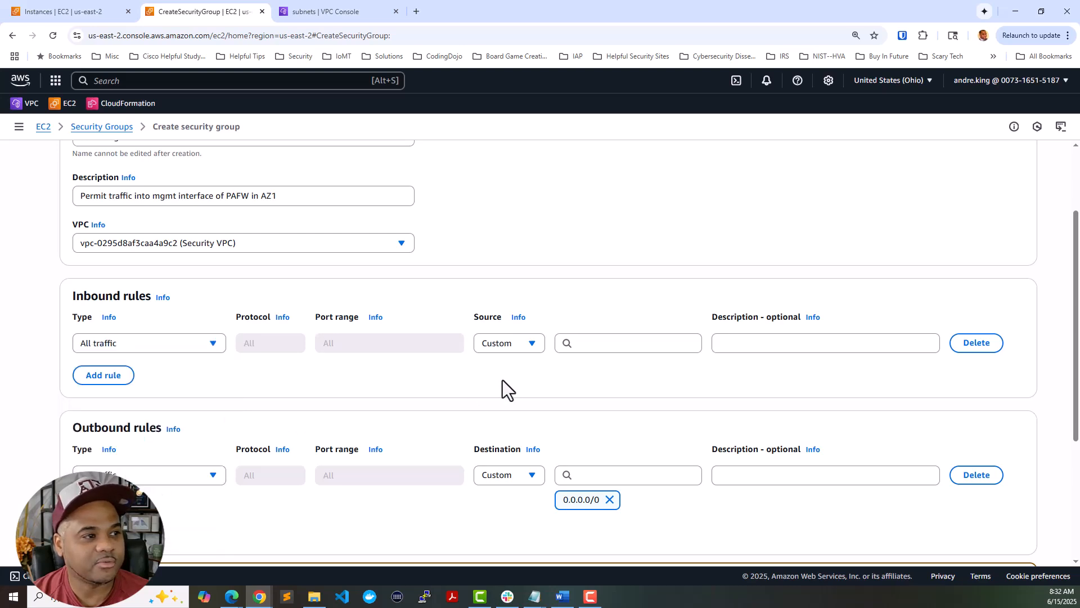
left_click(528, 348)
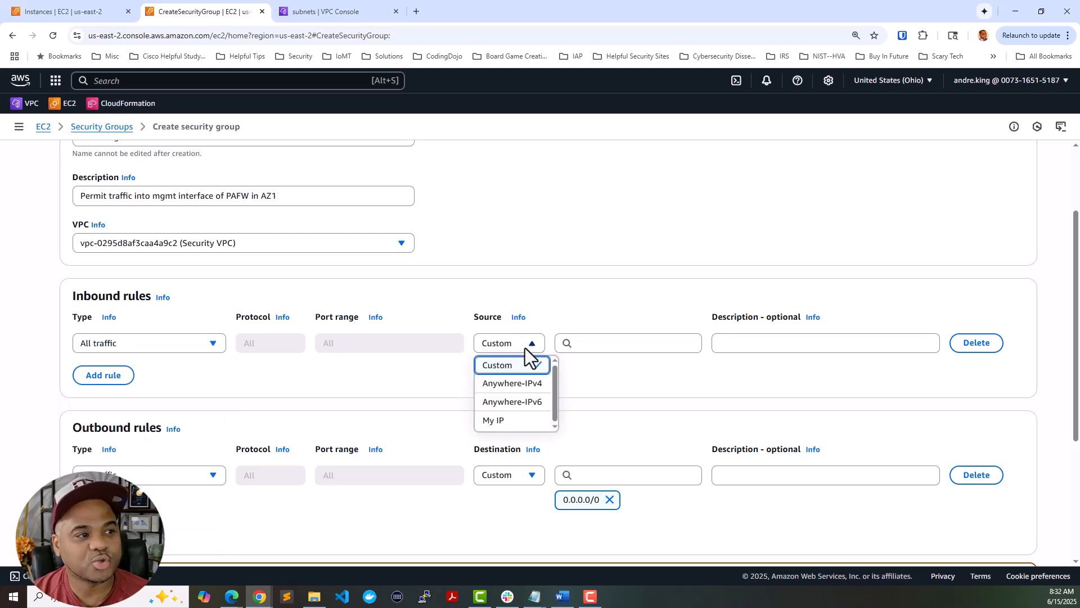
left_click(511, 423)
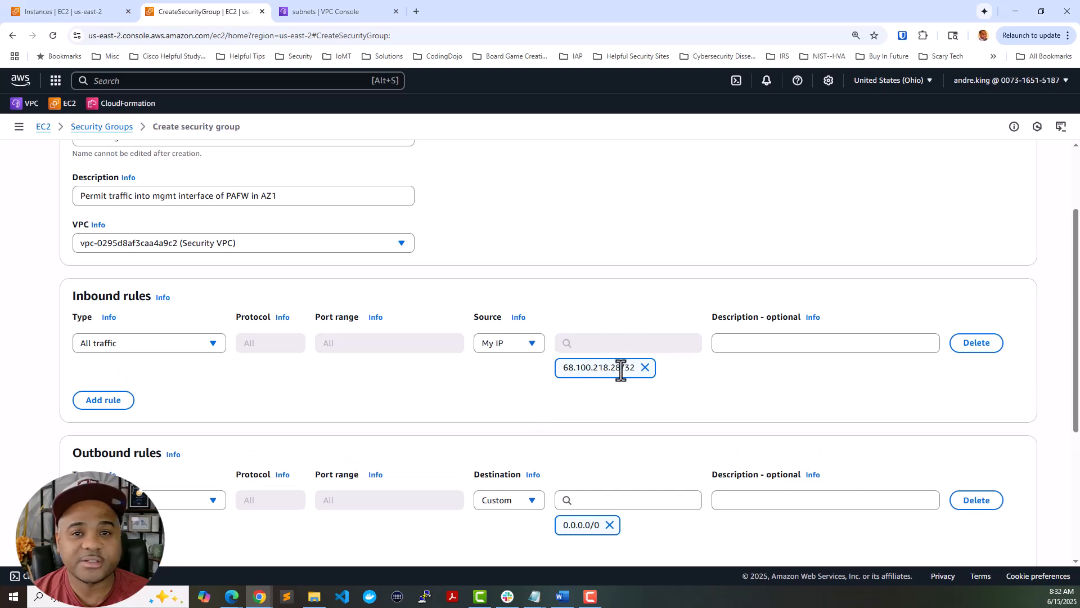
left_click(734, 348)
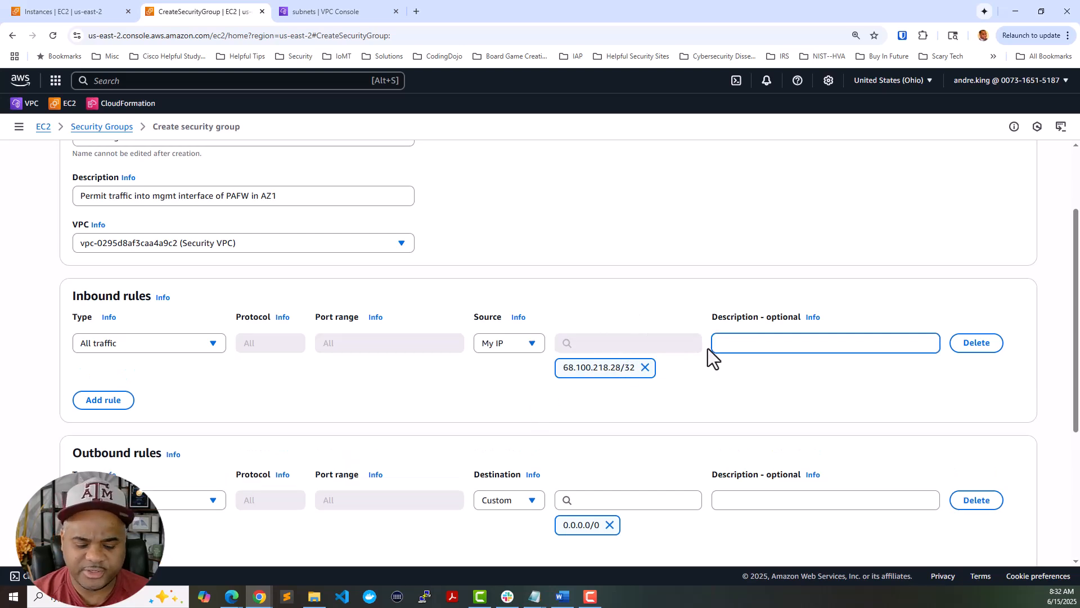
type("Permit all tr")
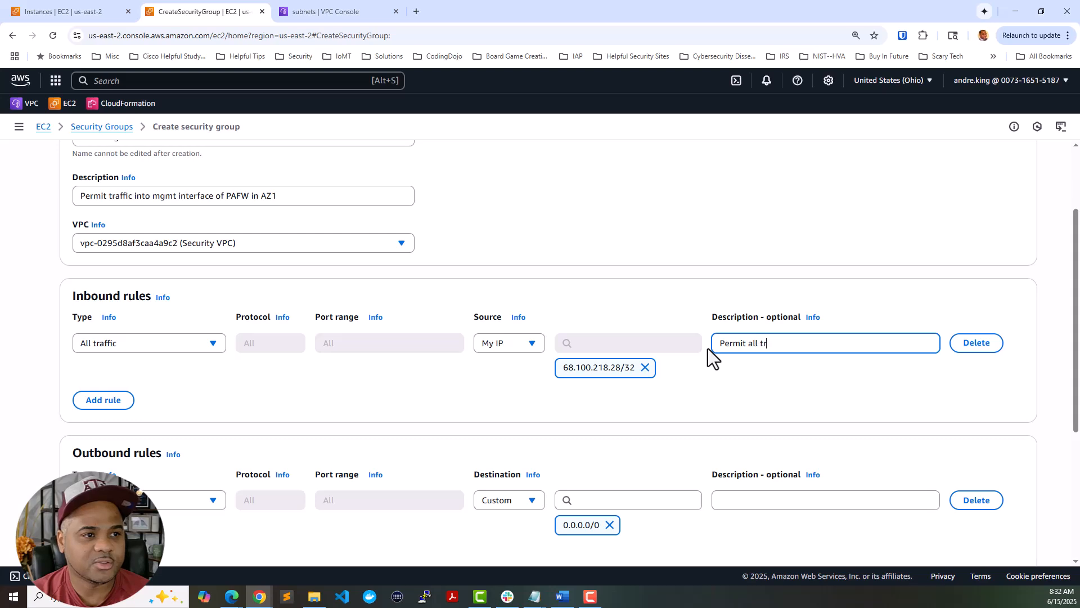
type("affic from Andre")
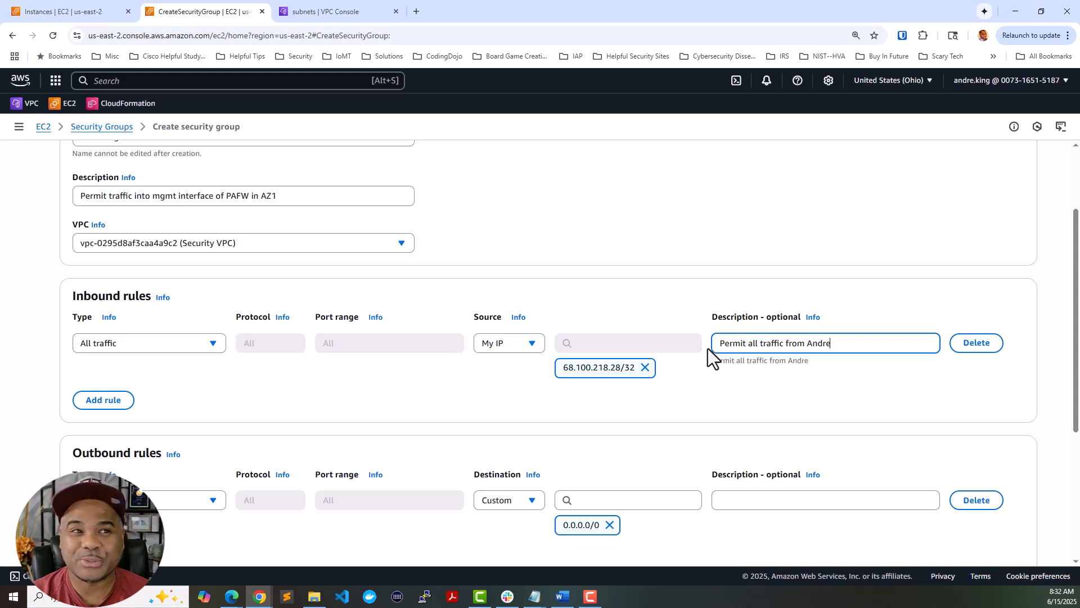
type("'s IP")
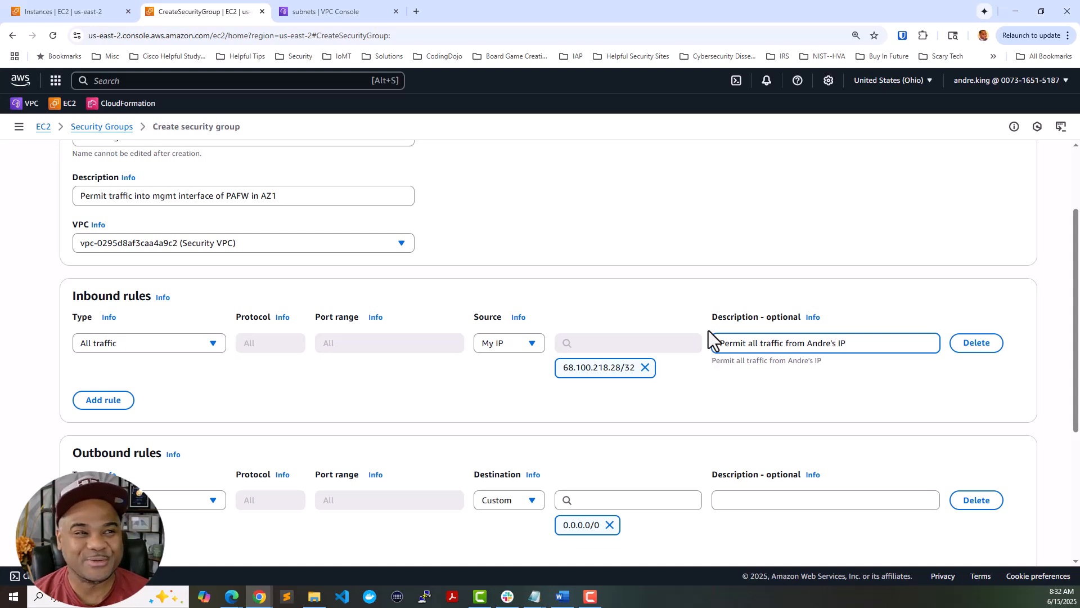
- Tag the group Name = PAFW-Mgmt-AZ1-SG and attempt to create it
scroll(643, 310, "down", 2)
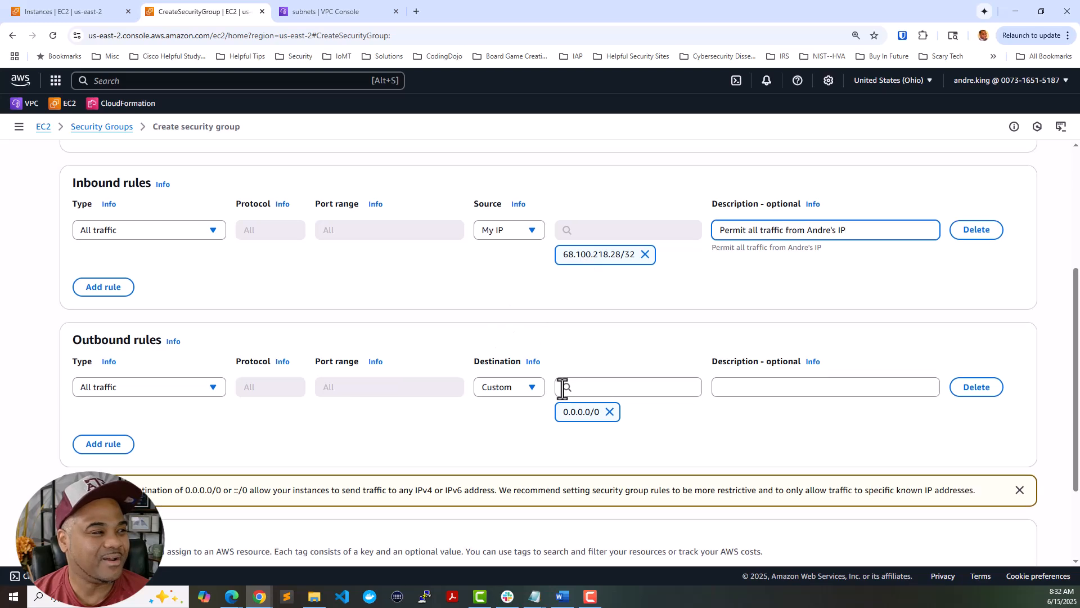
scroll(563, 386, "down", 2)
left_click(129, 477)
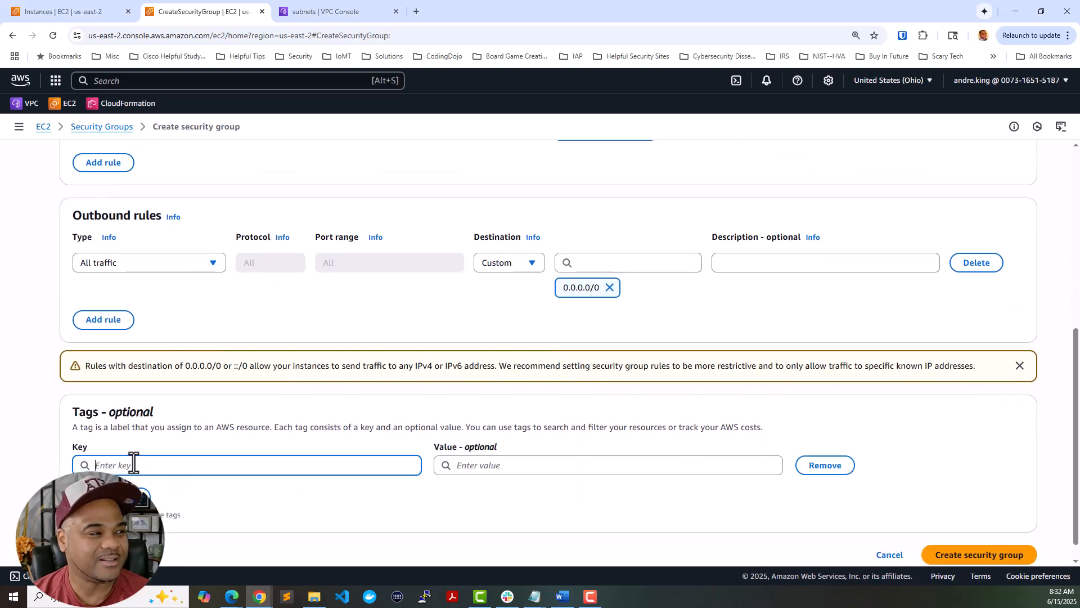
type("Name")
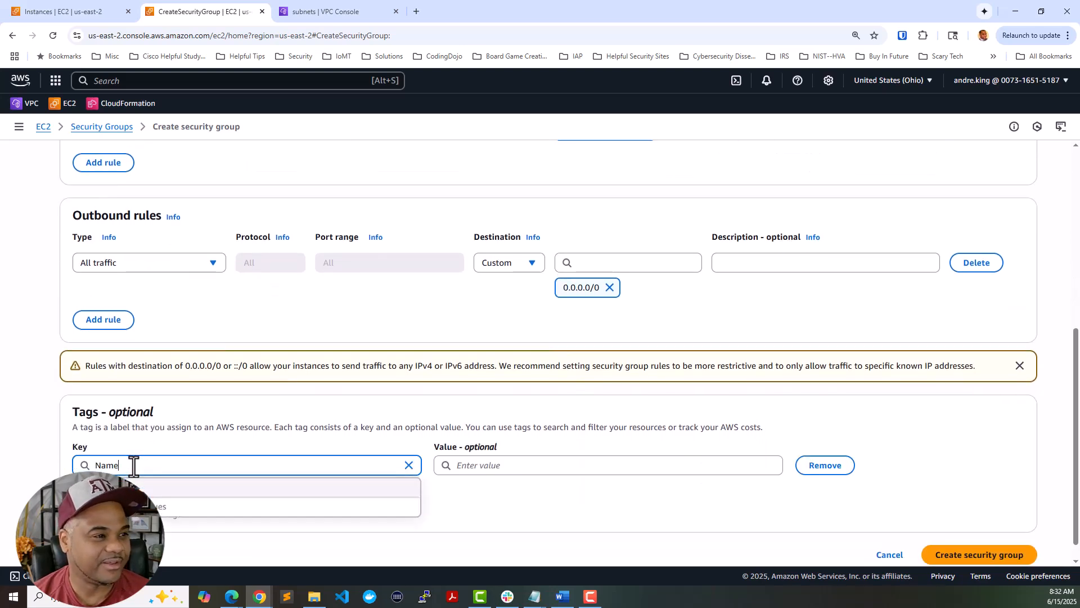
scroll(370, 312, "up", 10)
triple_click(228, 249)
key("ctrl+c")
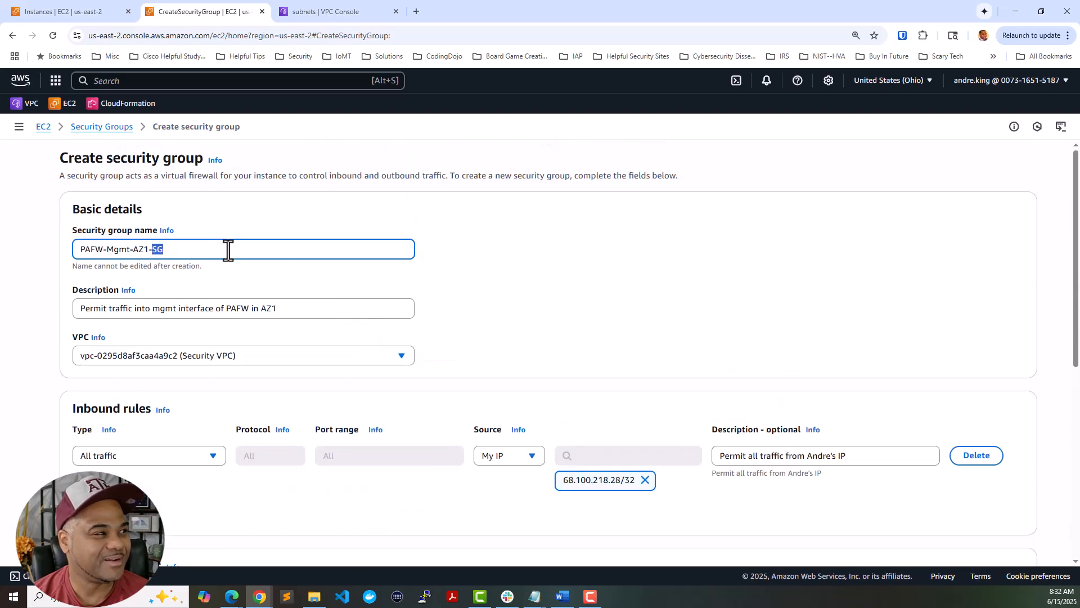
scroll(406, 307, "down", 6)
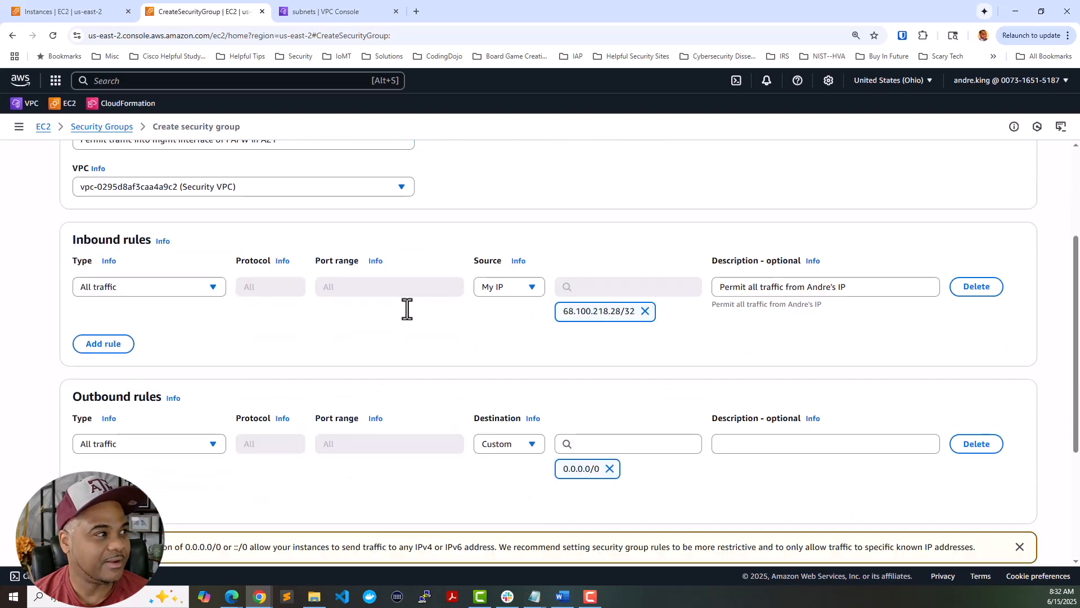
left_click(524, 442)
key("ctrl+v")
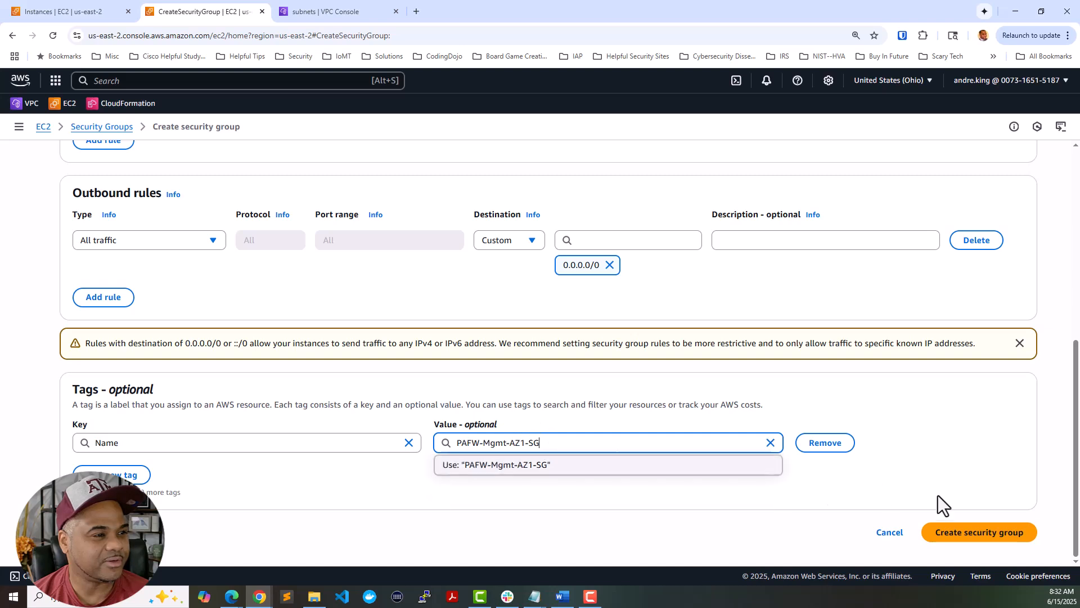
left_click(956, 526)
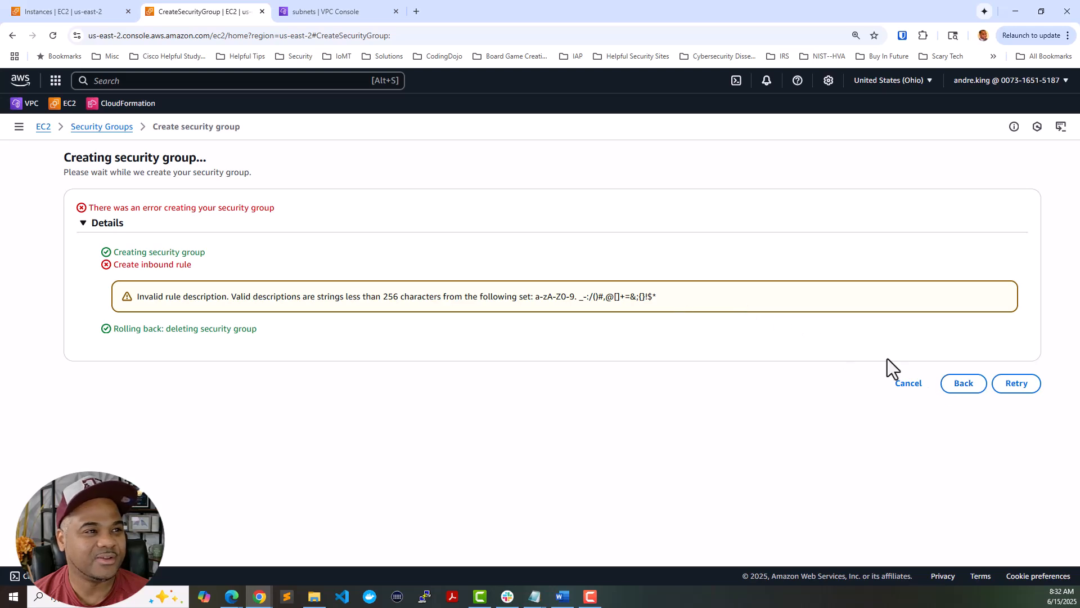
- Go back and remove the apostrophe from the inbound rule description
left_click(960, 384)
scroll(834, 241, "up", 1)
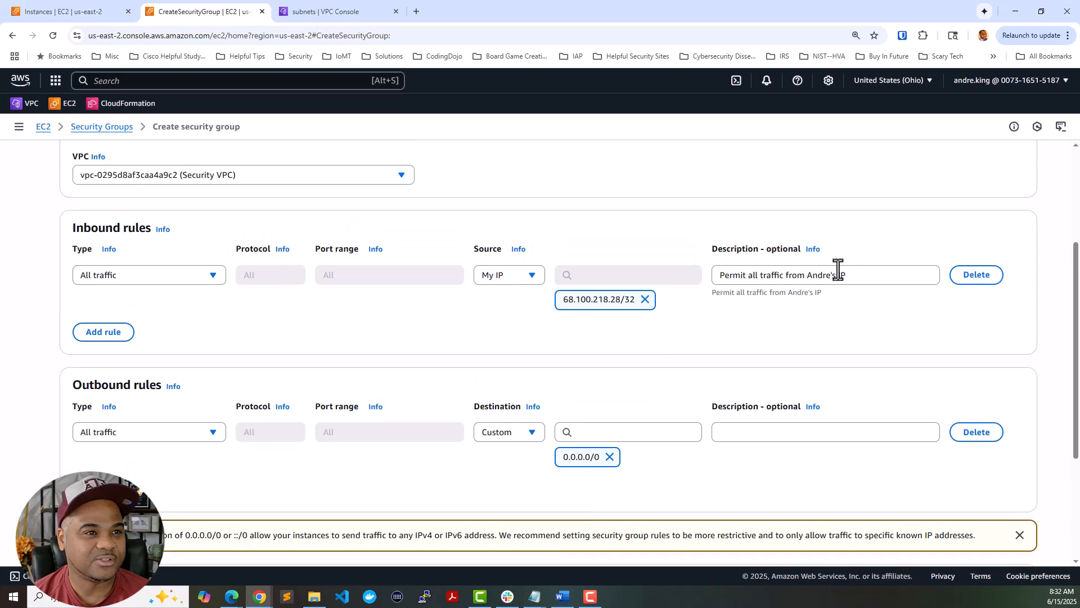
left_click(837, 275)
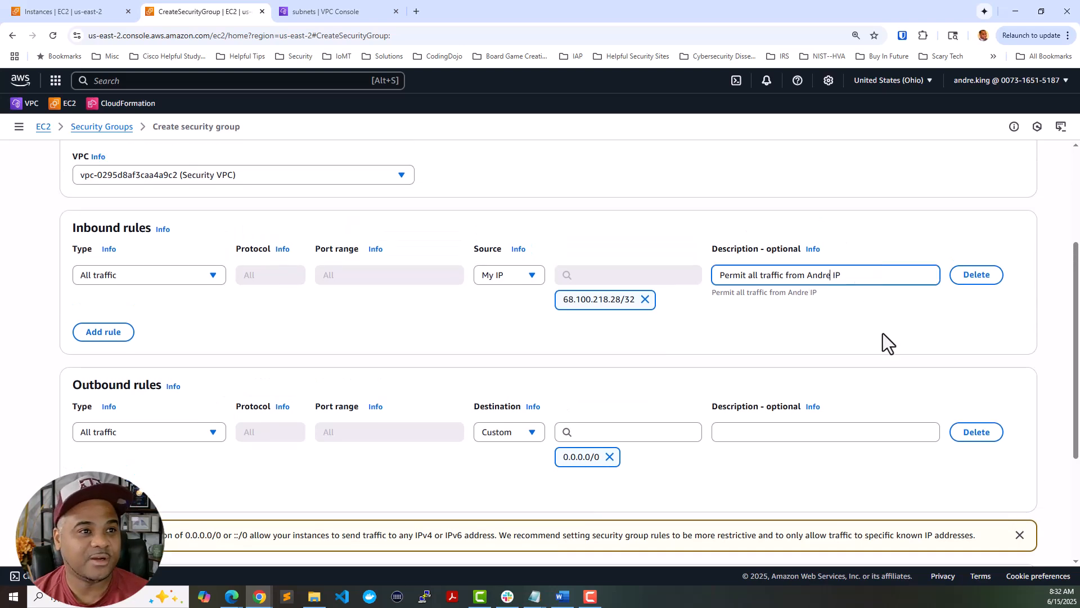
scroll(877, 394, "down", 3)
- Create PAFW-Mgmt-AZ1-SG and start a second blank security group
left_click(985, 534)
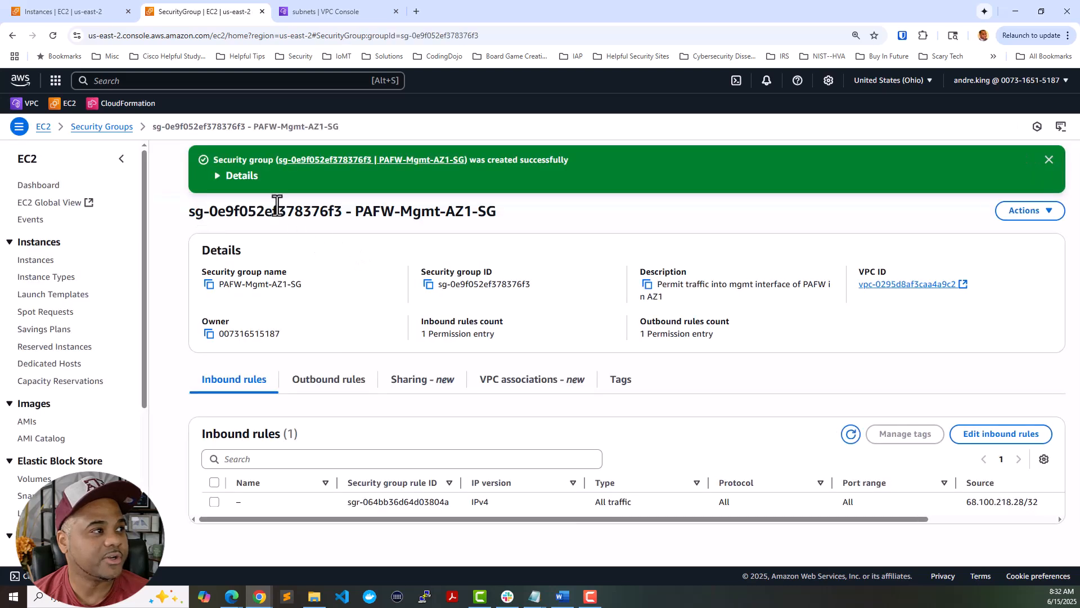
left_click(114, 127)
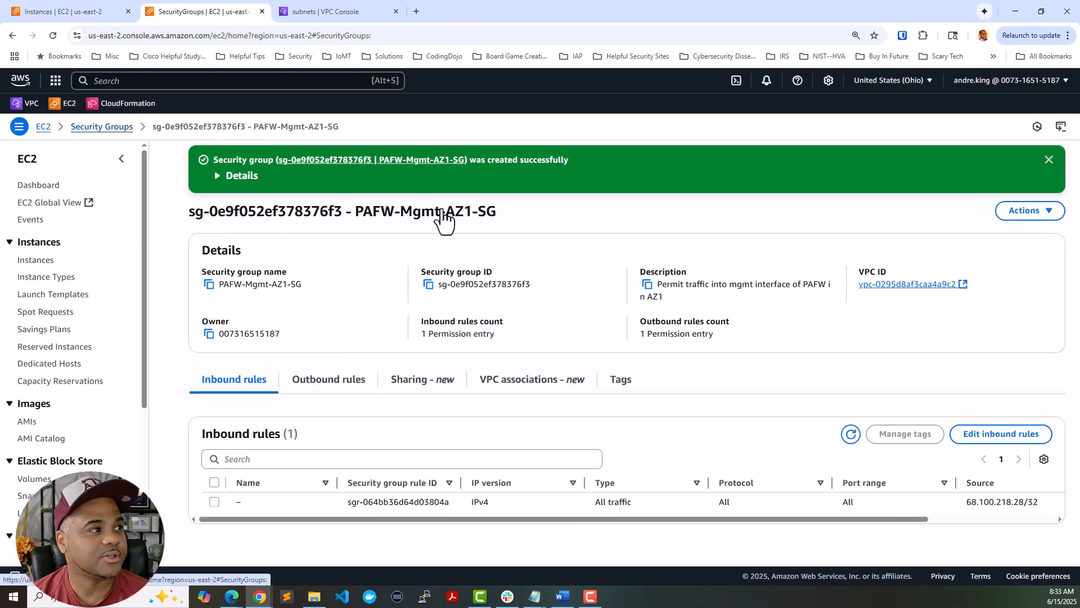
left_click(998, 218)
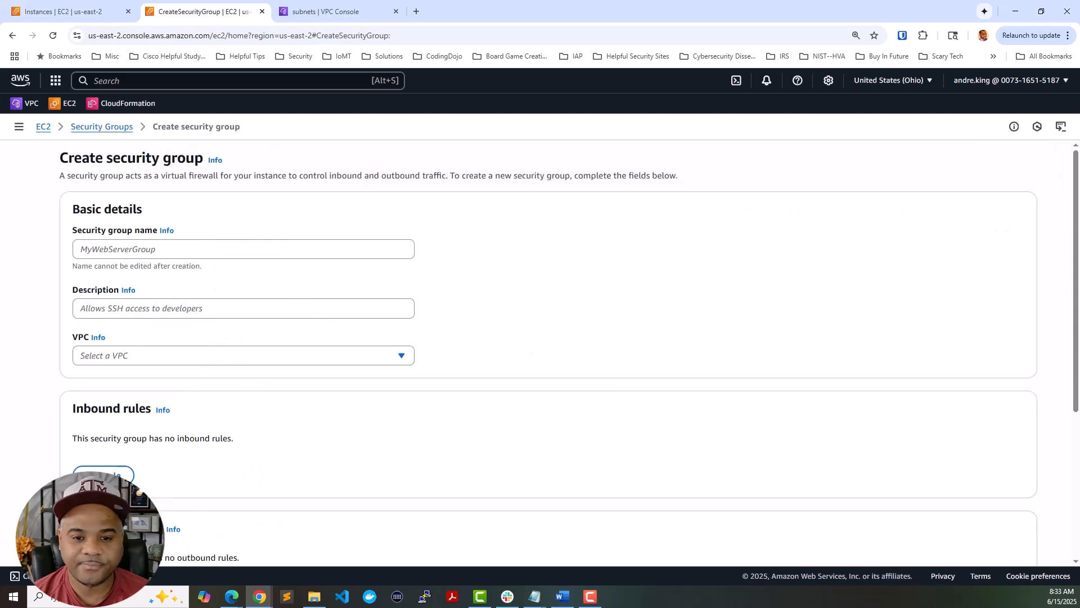
- Name the group PAFW-Inside-AZ1, pasted from the notes with the IP address removed
key("alt+Tab")
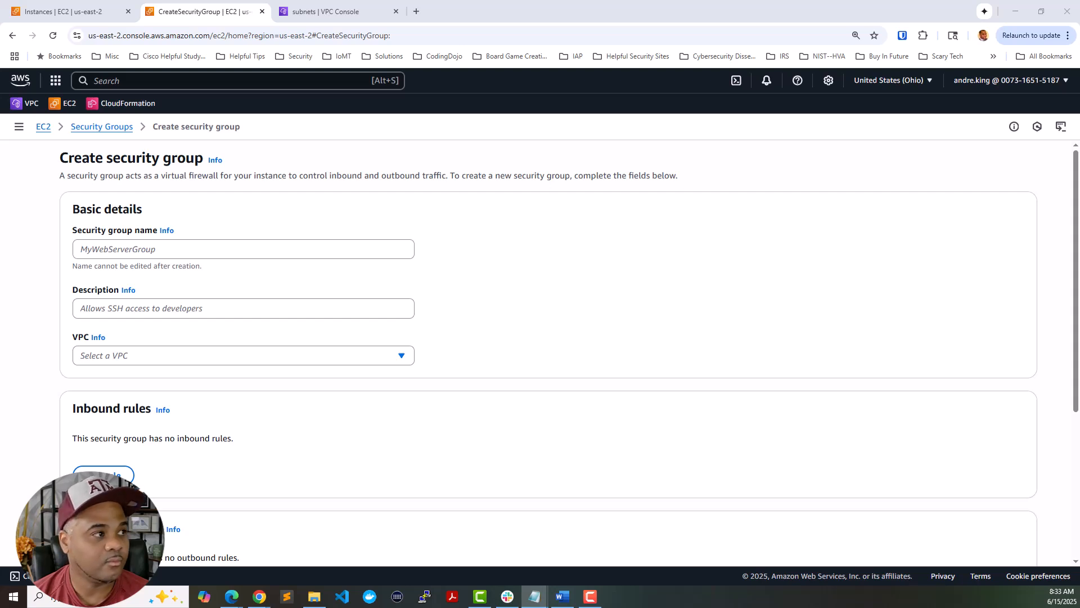
left_click(329, 246)
type("PAFW-Inside-AZ1 10.0.0.20")
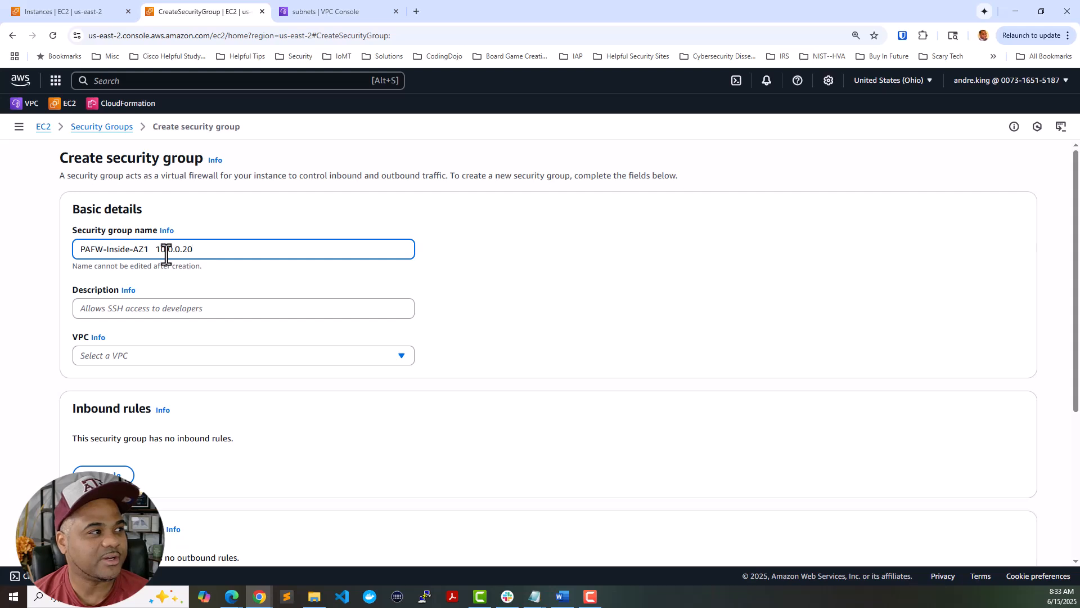
left_click_drag(149, 251, 212, 251)
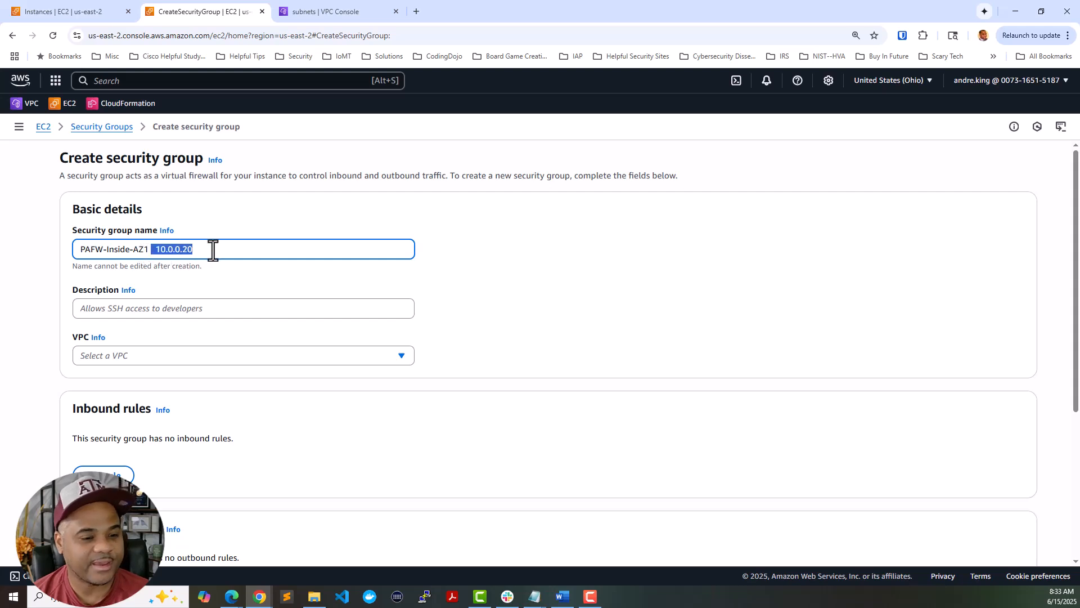
key("BackSpace")
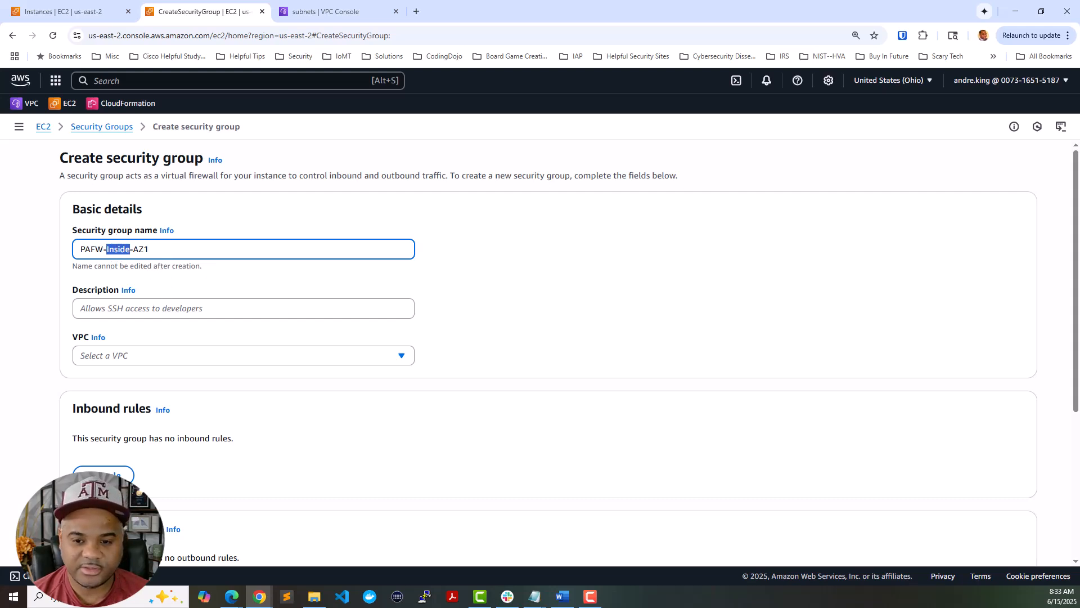
- Describe it as permitting internal traffic into PAFW's inside interface and choose the Security VPC
key("alt+Tab")
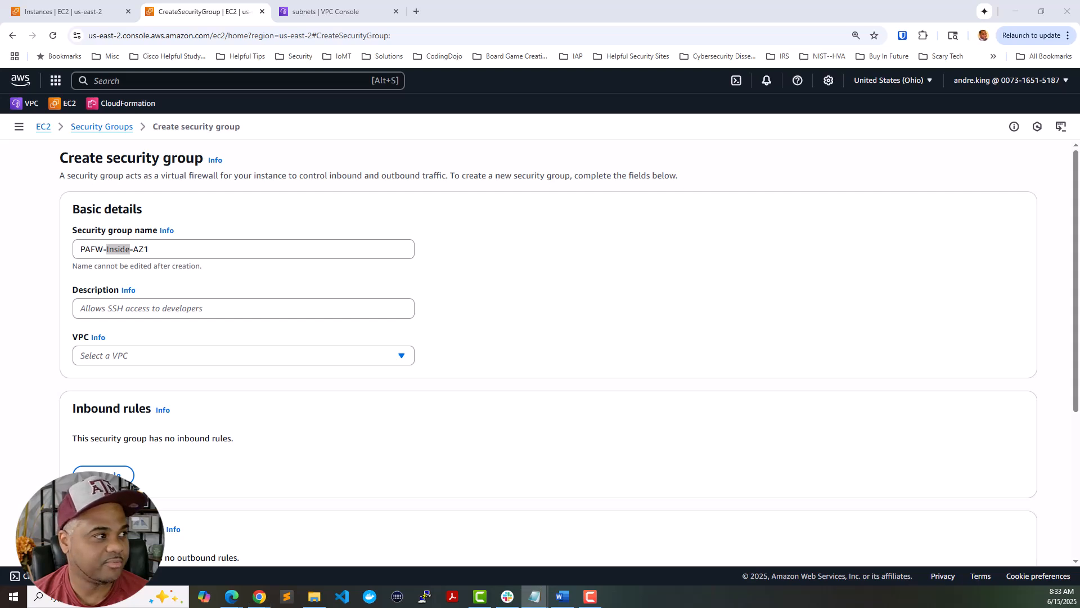
key("alt+Tab")
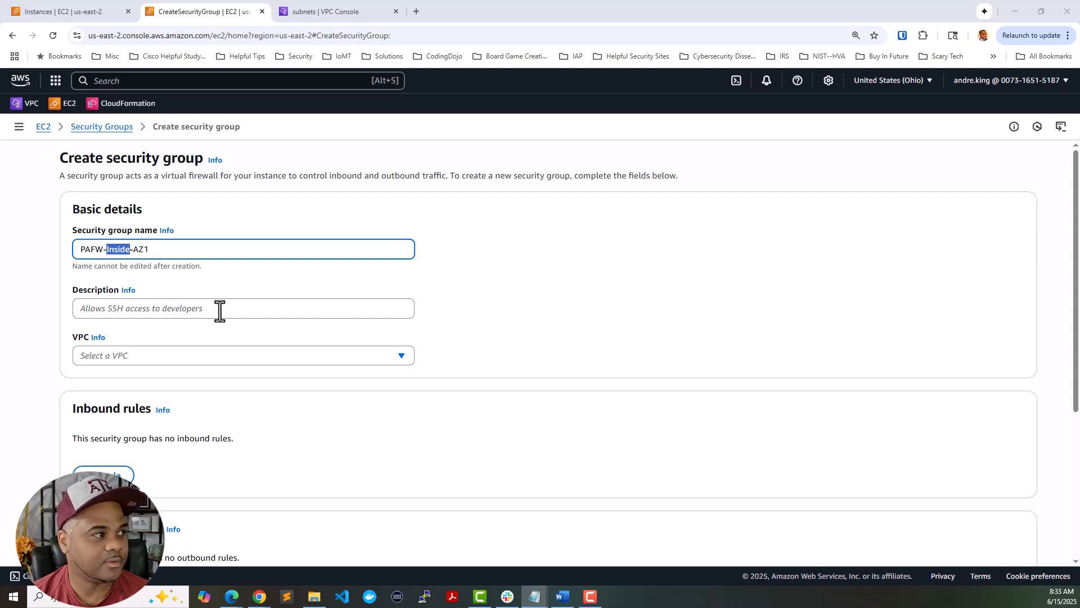
left_click(220, 310)
type("Permit traffic into mgmt interface of PAFW in AZ1")
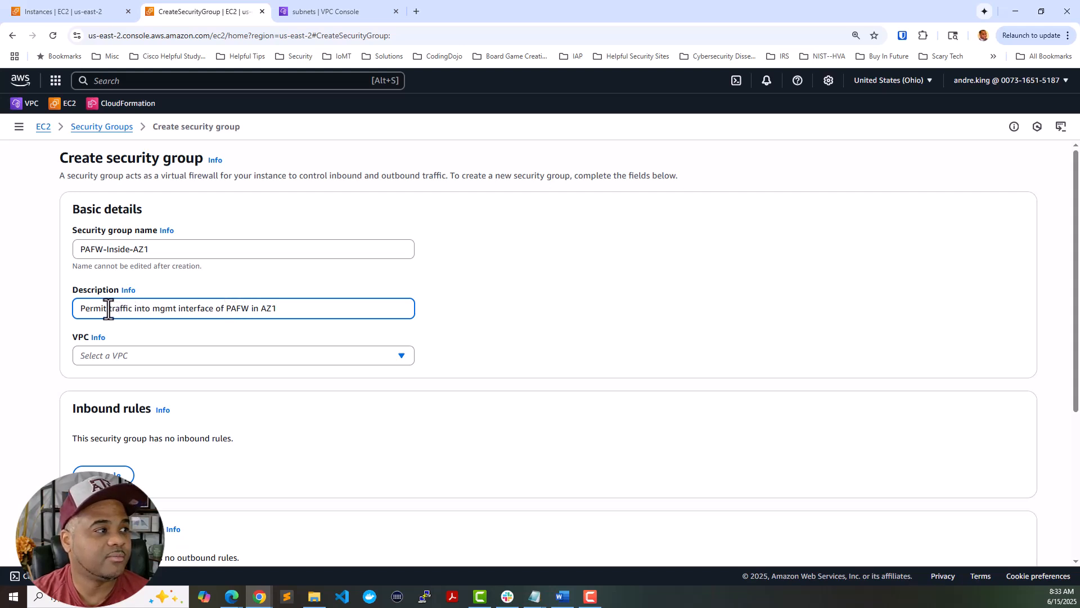
type("internal")
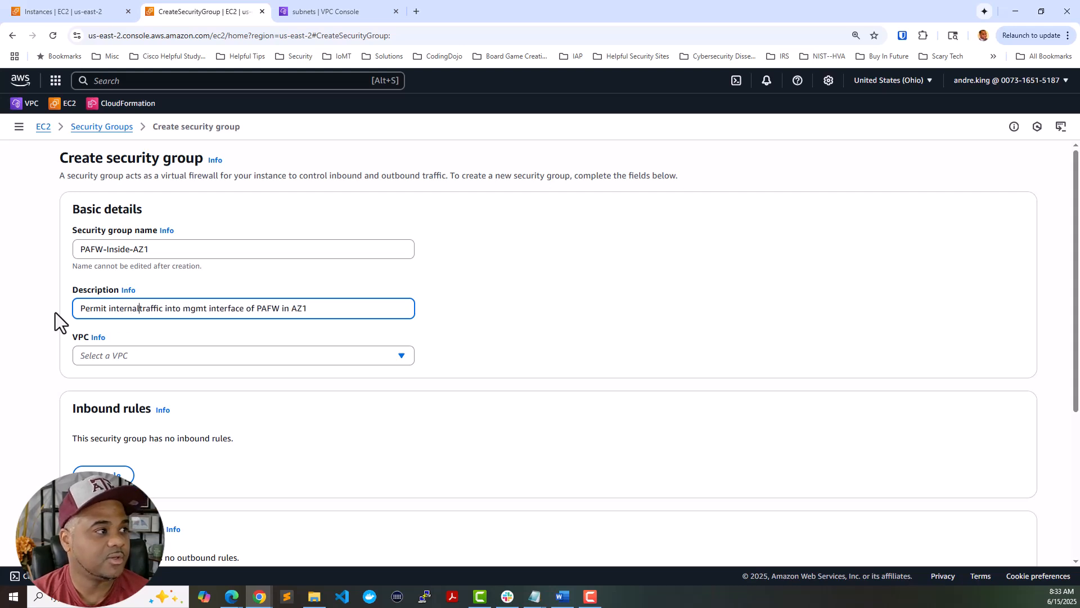
double_click(198, 308)
key("BackSpace")
type("inside")
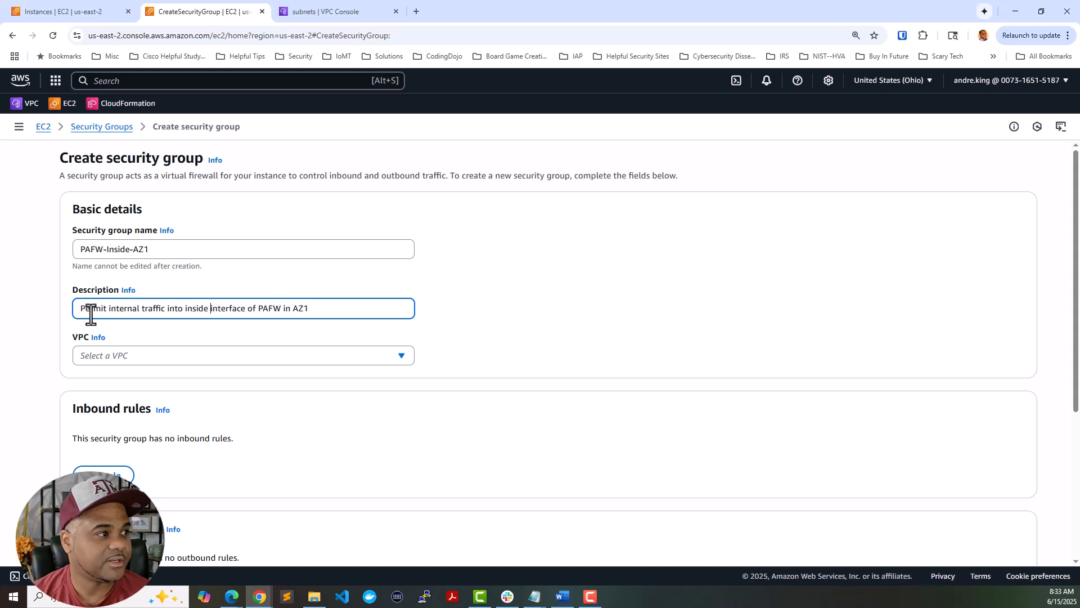
left_click(133, 360)
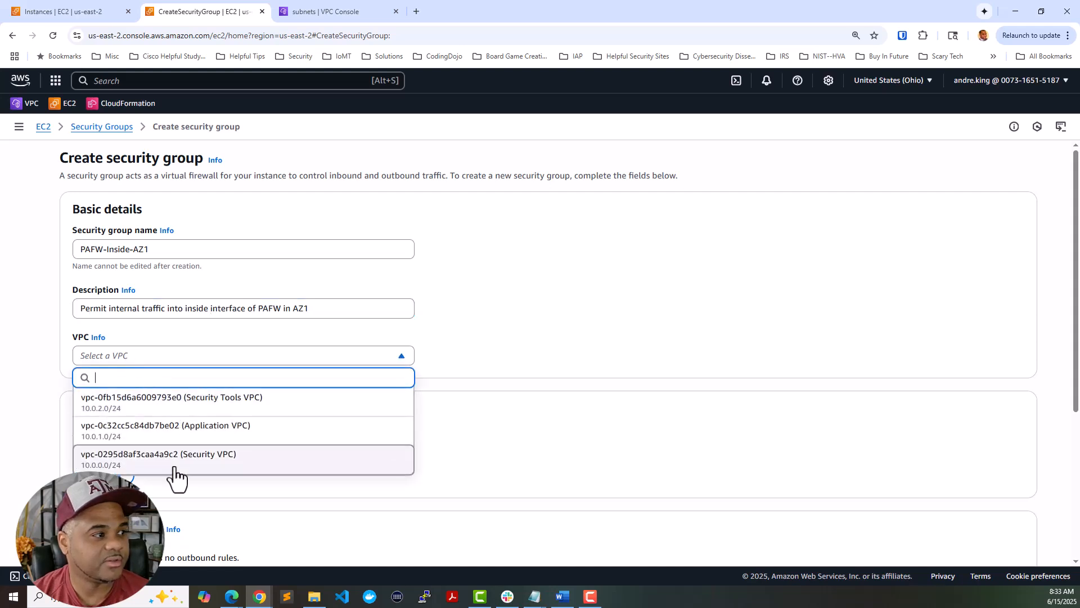
left_click(170, 461)
- Add an inbound rule of type All traffic
left_click(135, 475)
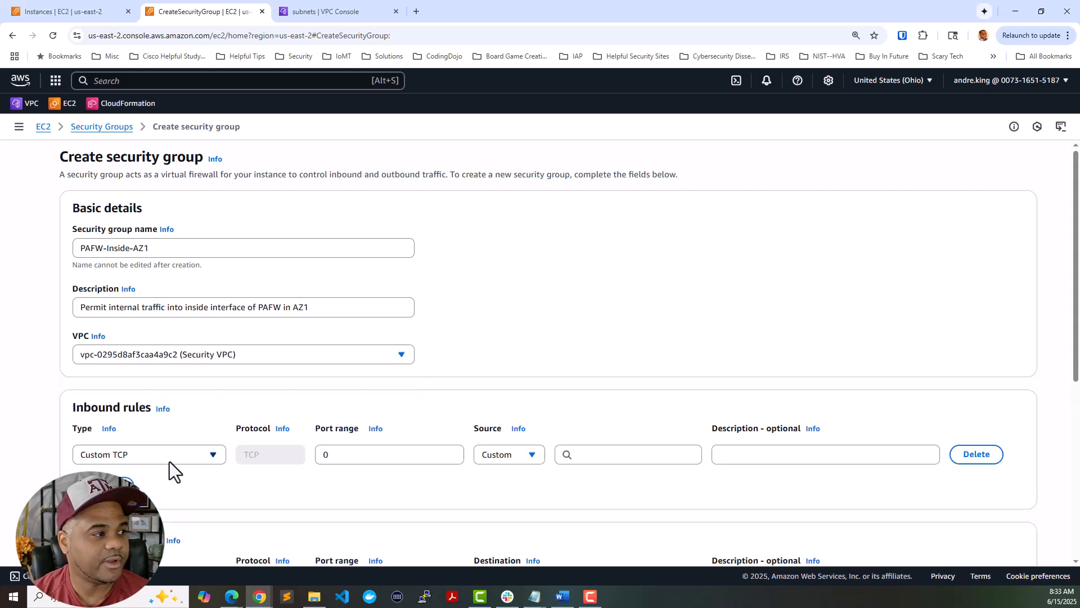
left_click(170, 460)
scroll(168, 410, "down", 2)
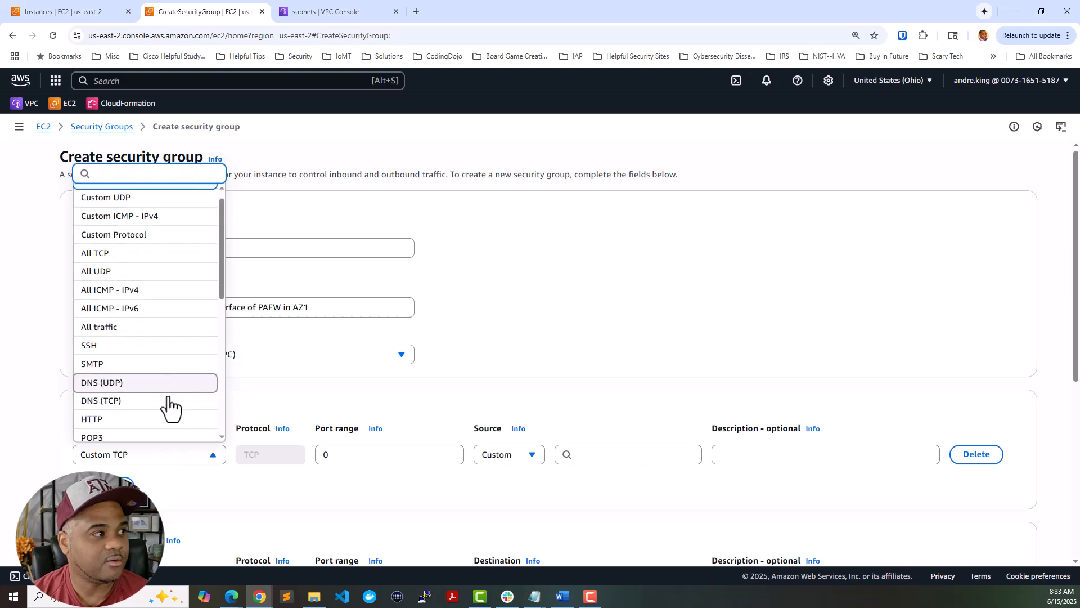
scroll(168, 400, "down", 5)
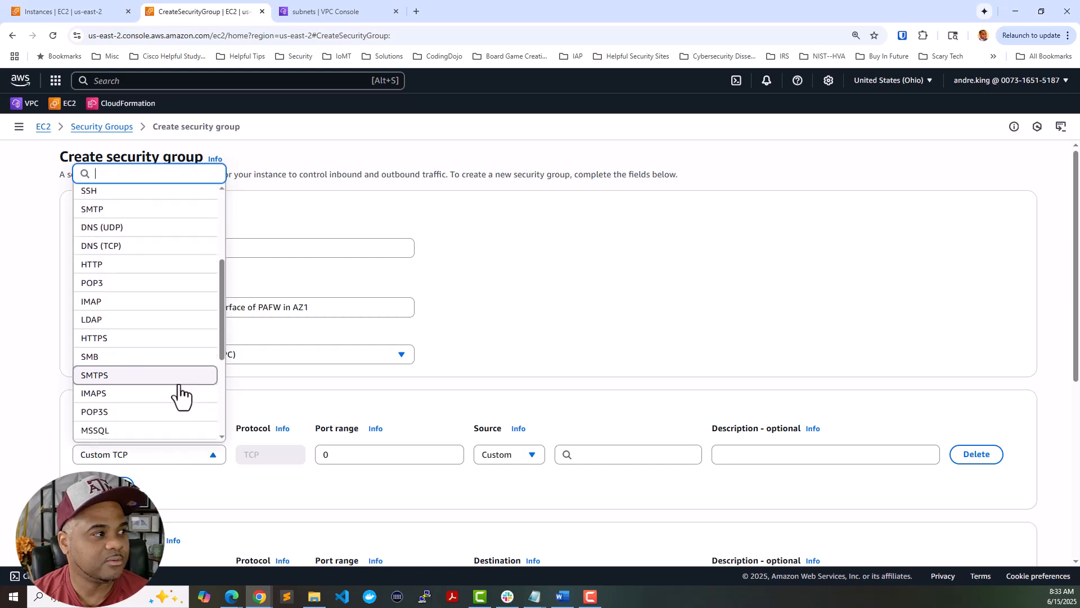
scroll(180, 397, "down", 1)
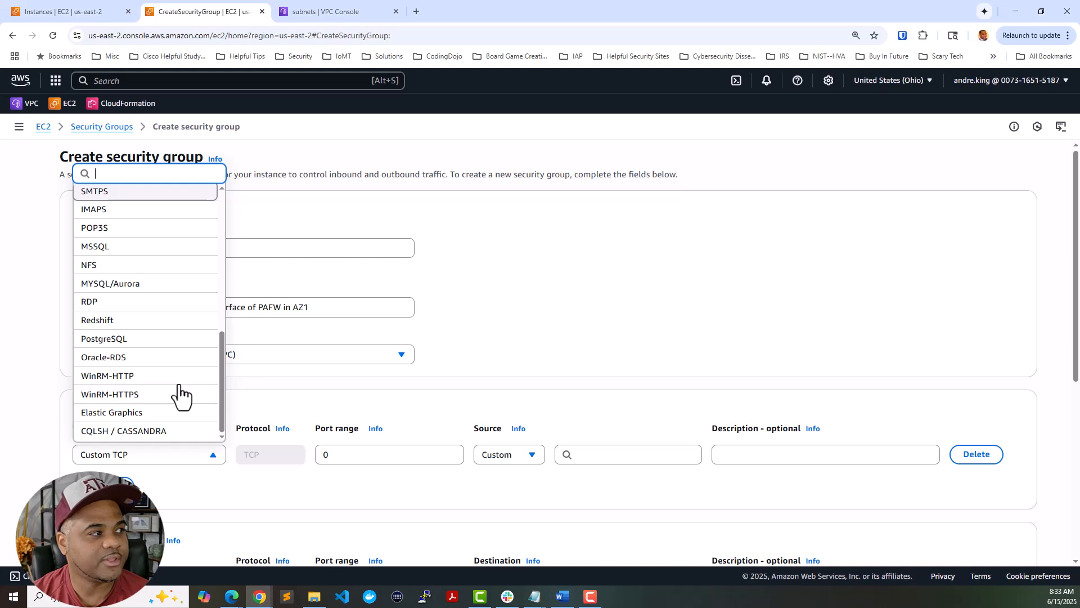
scroll(178, 385, "up", 3)
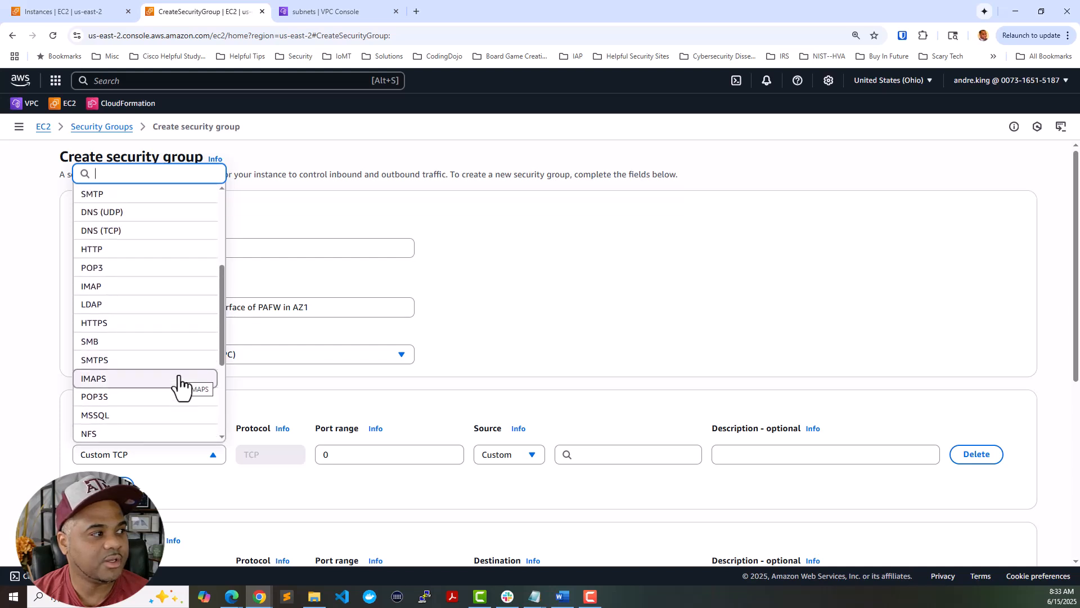
scroll(178, 385, "up", 3)
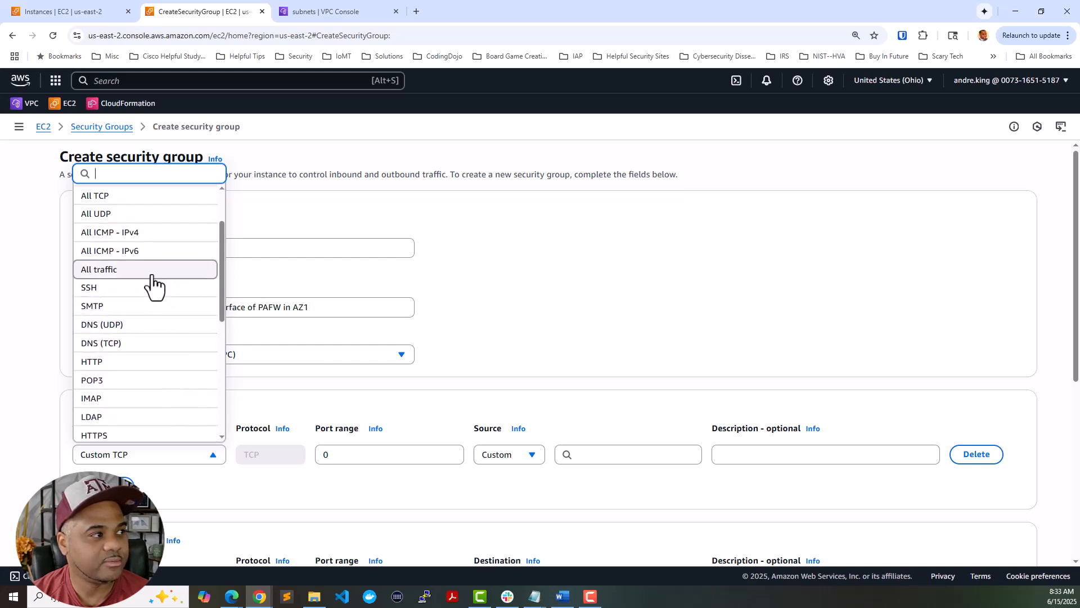
left_click(151, 275)
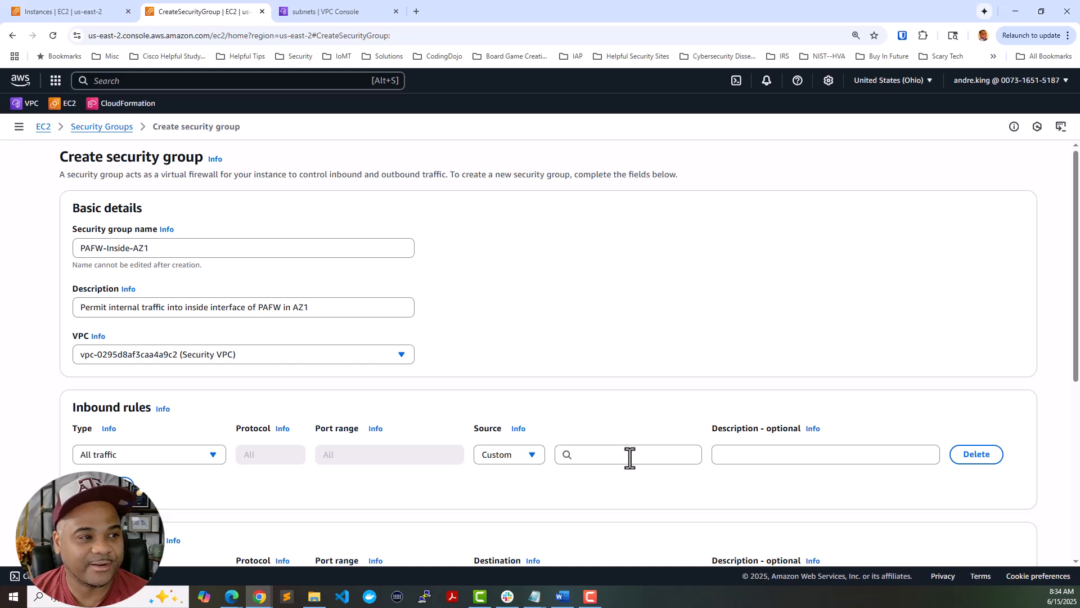
- Set the rule source to custom 10.0.0.0/22, described 'Permit all traffic East/West'
left_click(533, 456)
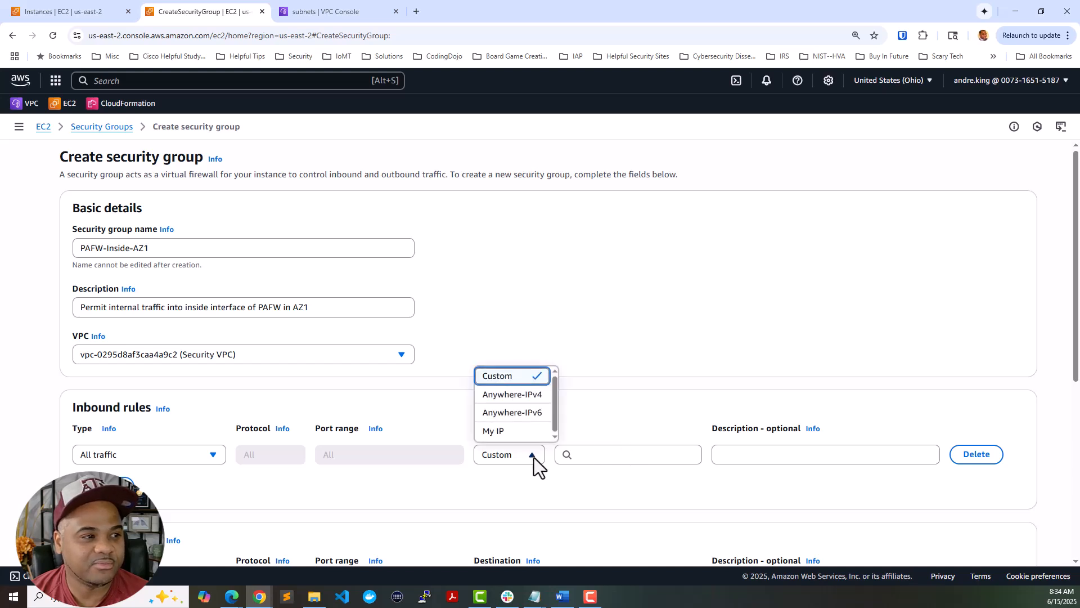
left_click(522, 431)
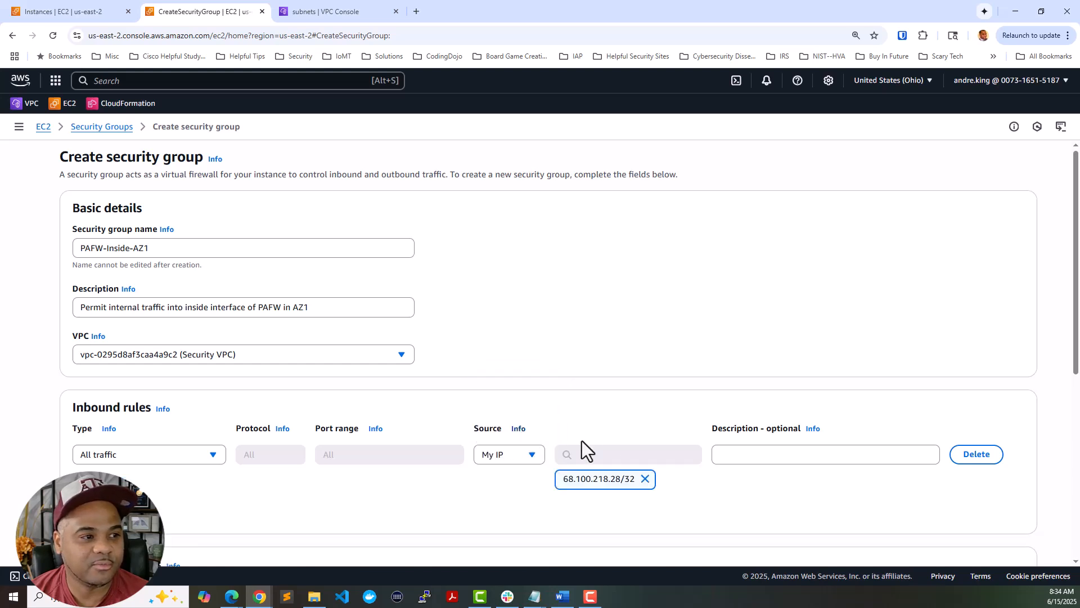
left_click(521, 455)
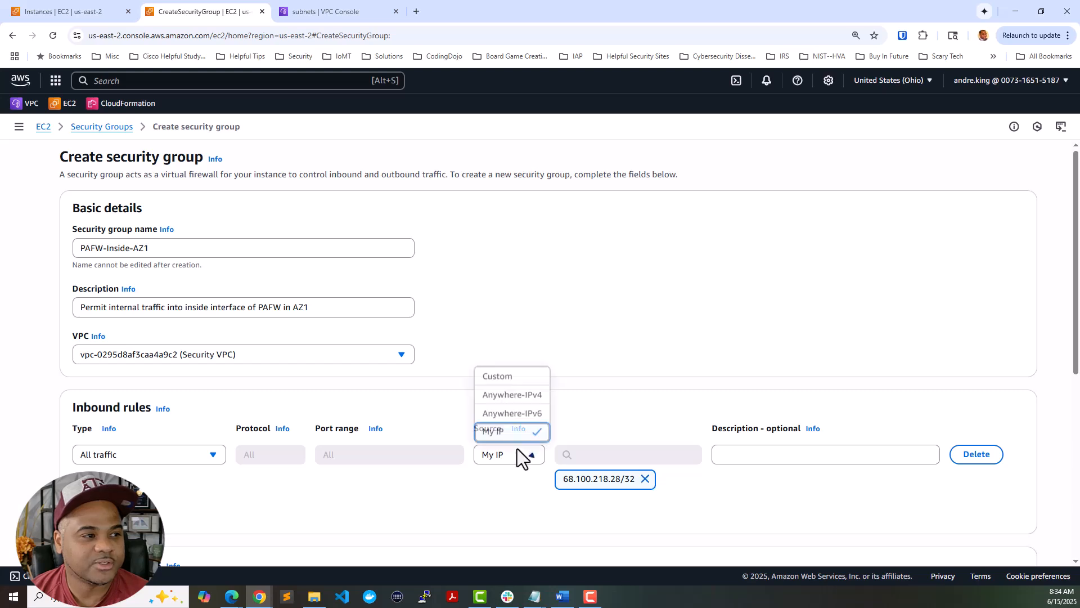
left_click(512, 376)
left_click(632, 454)
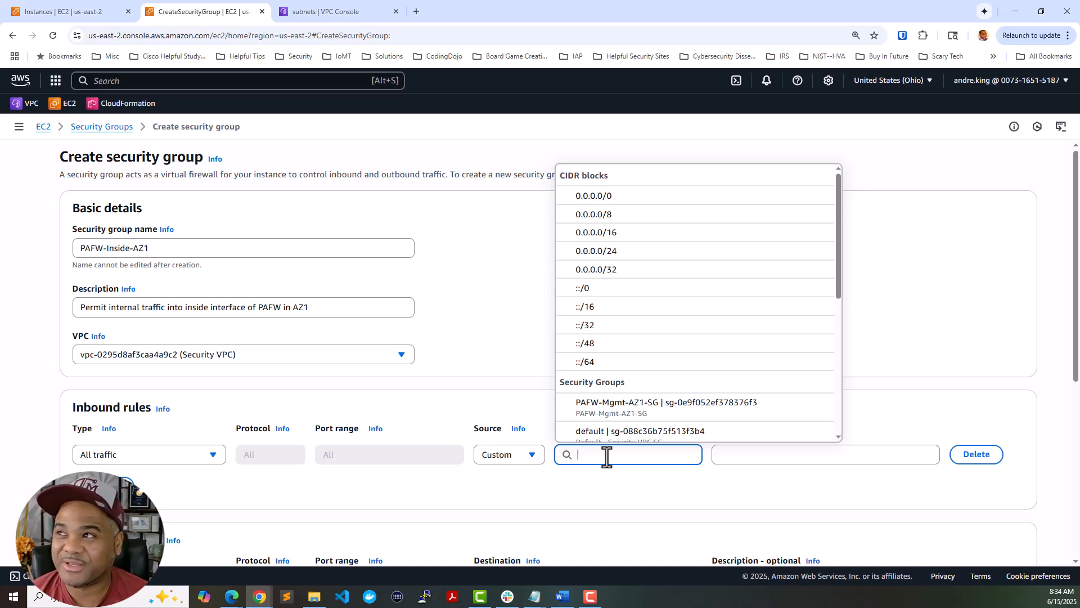
type("10.0.0")
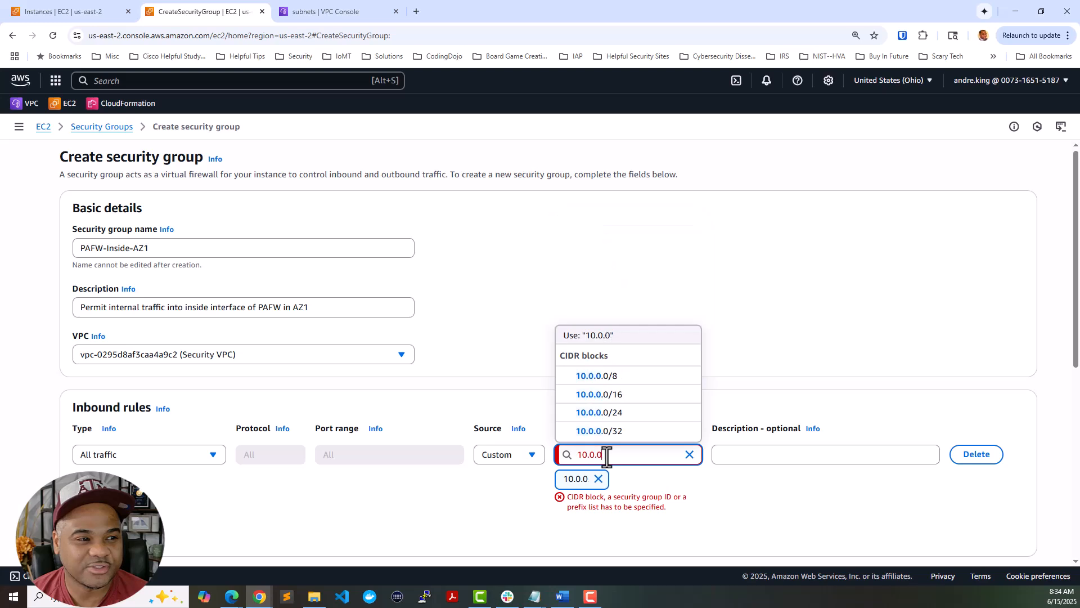
type(".0/")
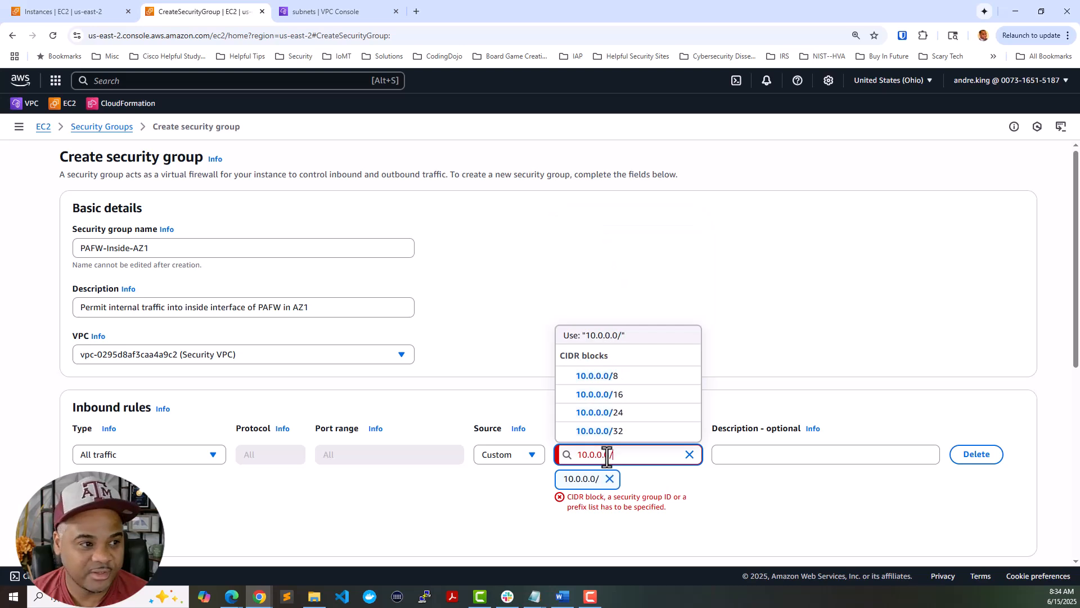
type("22")
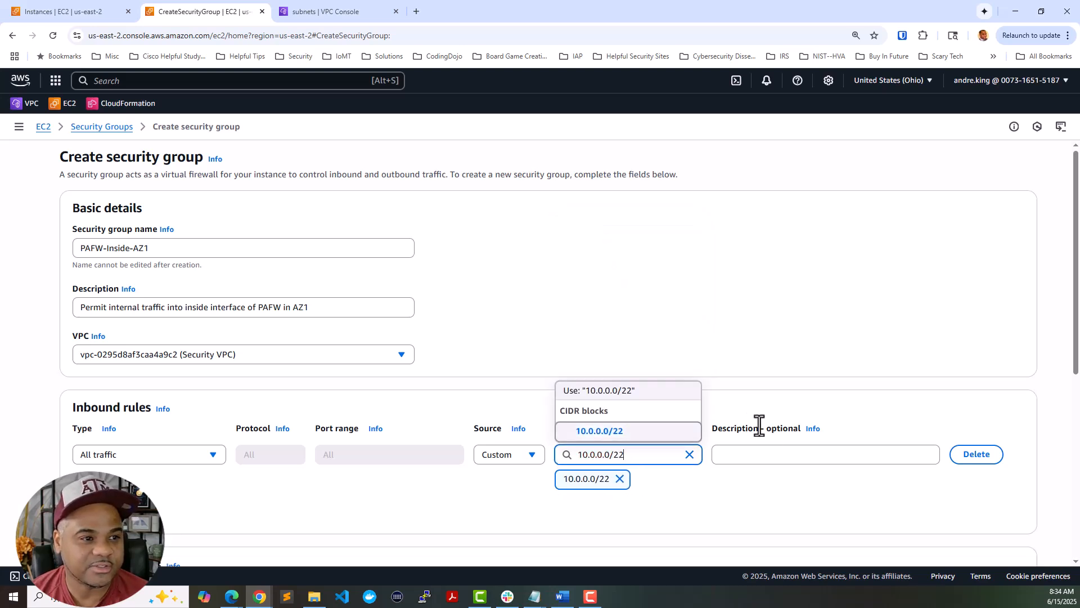
left_click(769, 458)
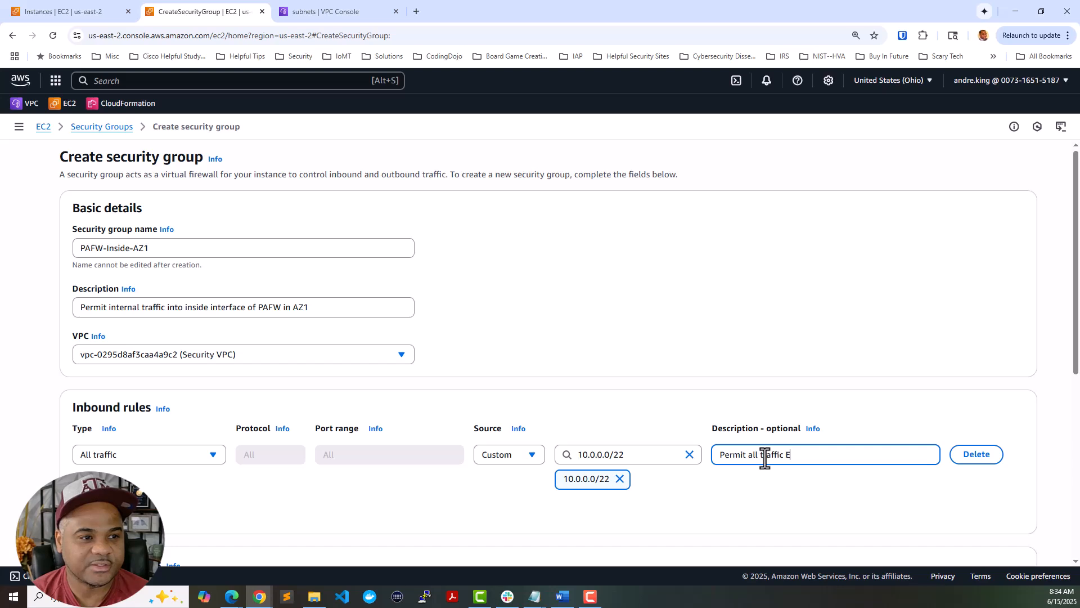
type("Permit all traffic East/West")
scroll(765, 458, "down", 6)
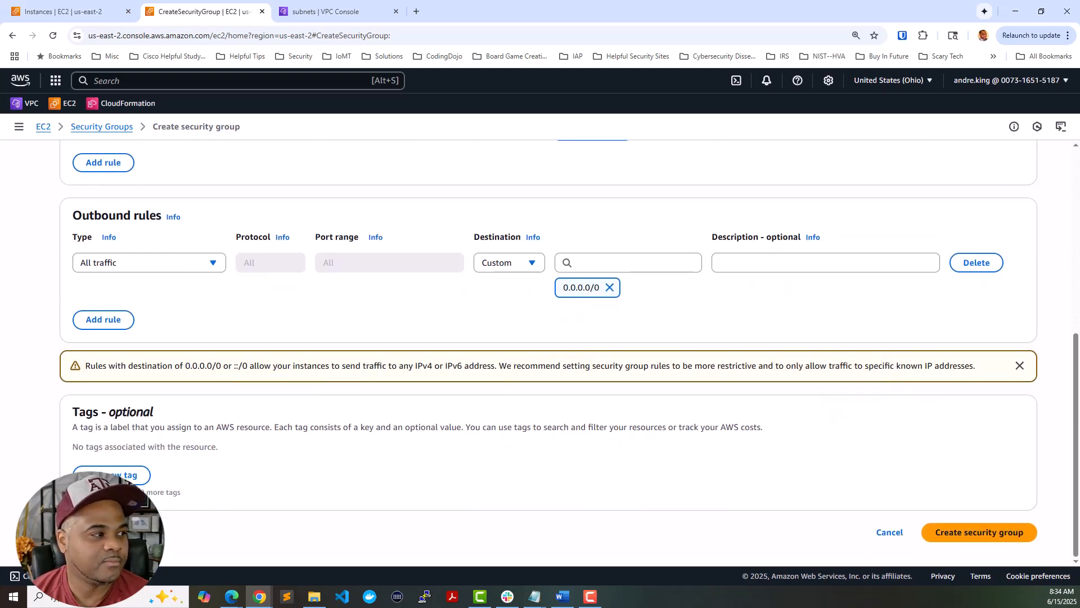
- Tag the group Name = PAFW-Inside-AZ1, create it, and return to the Security Groups list
left_click(125, 476)
type("Name")
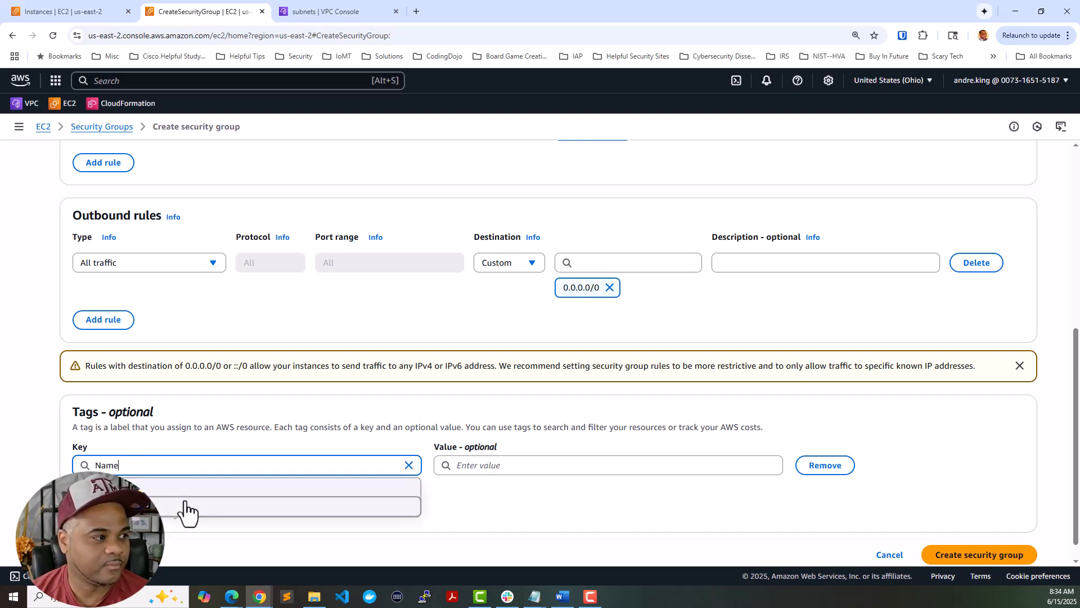
left_click(186, 507)
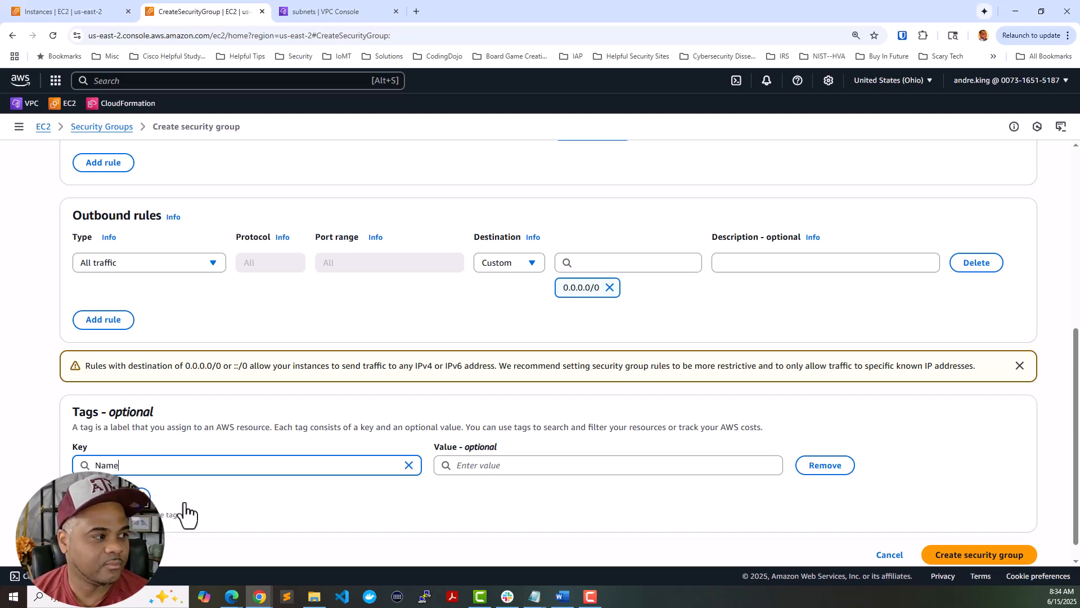
scroll(217, 393, "up", 15)
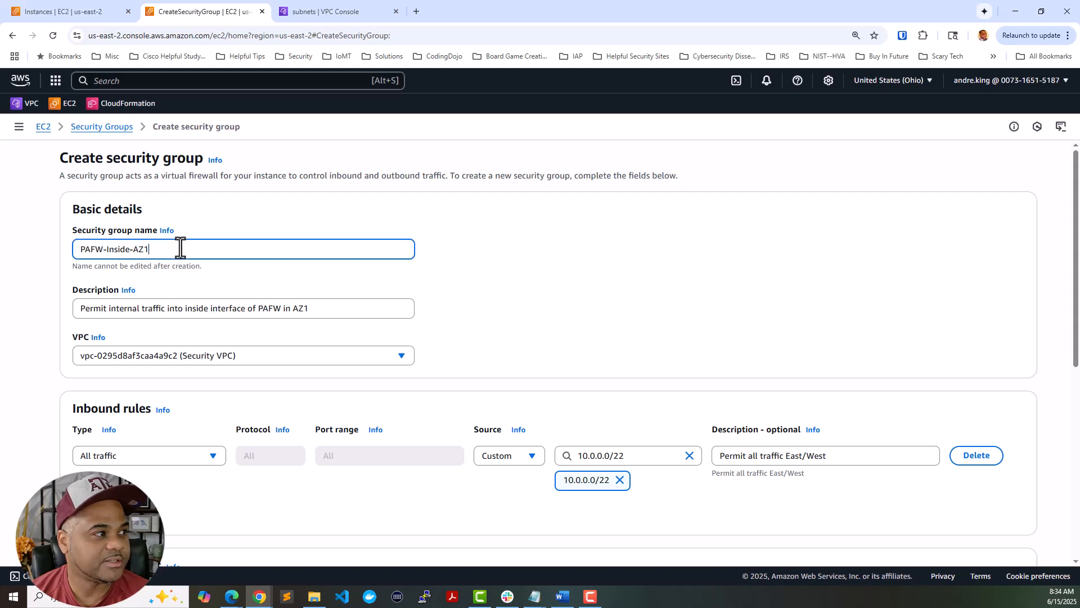
triple_click(180, 245)
key("ctrl+c")
scroll(476, 338, "down", 6)
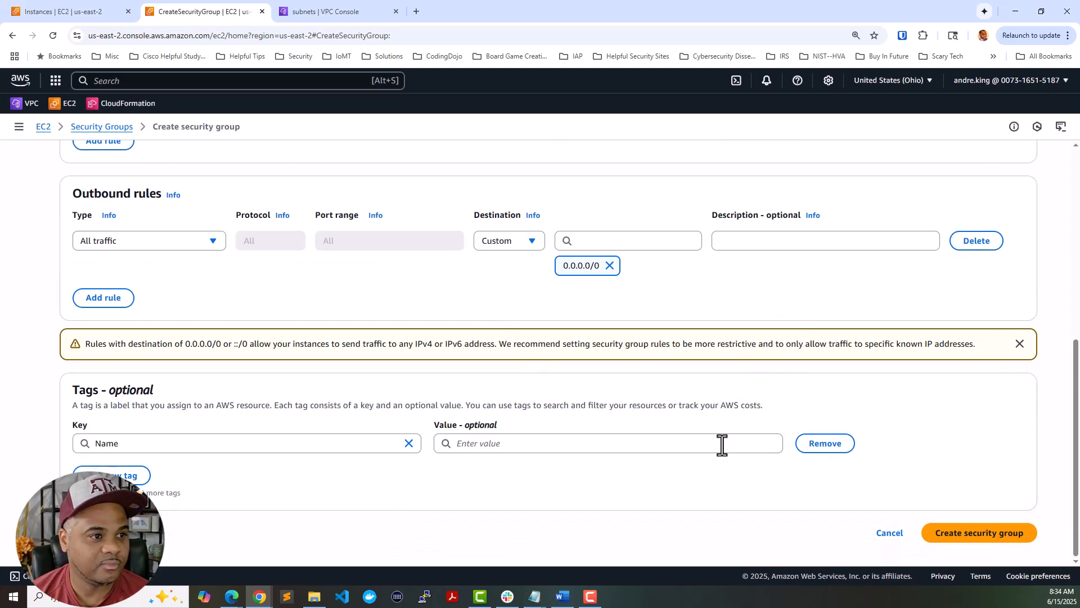
left_click(716, 443)
key("ctrl+v")
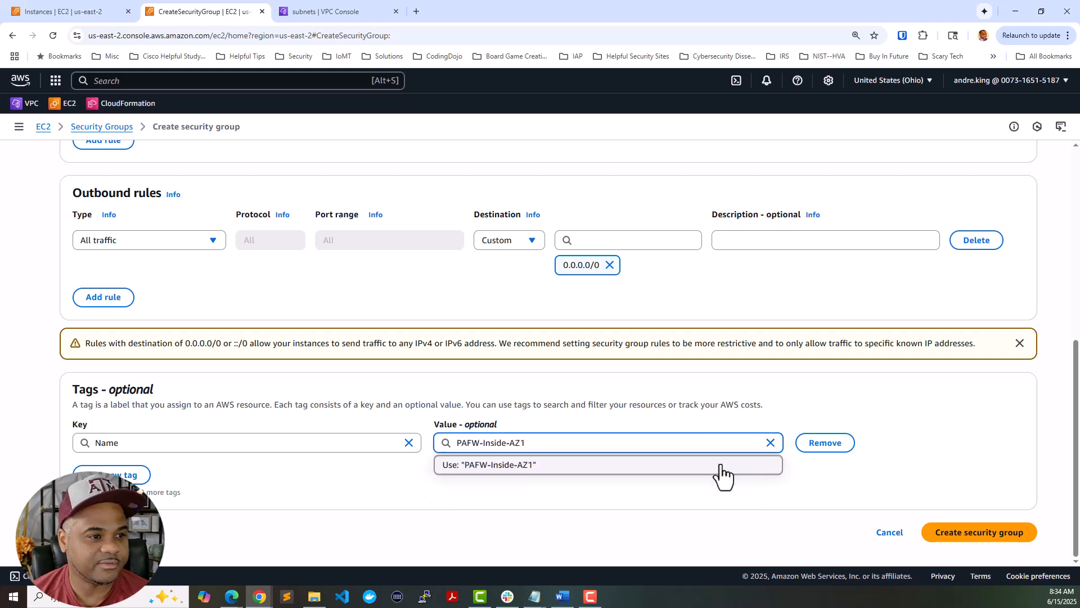
left_click(719, 464)
left_click(975, 548)
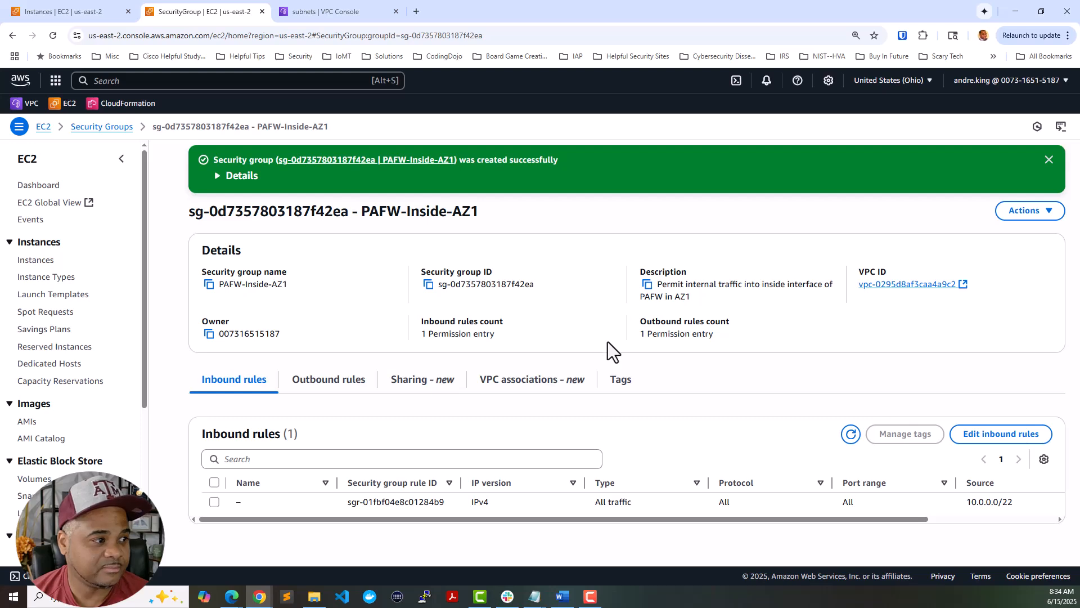
left_click(97, 128)
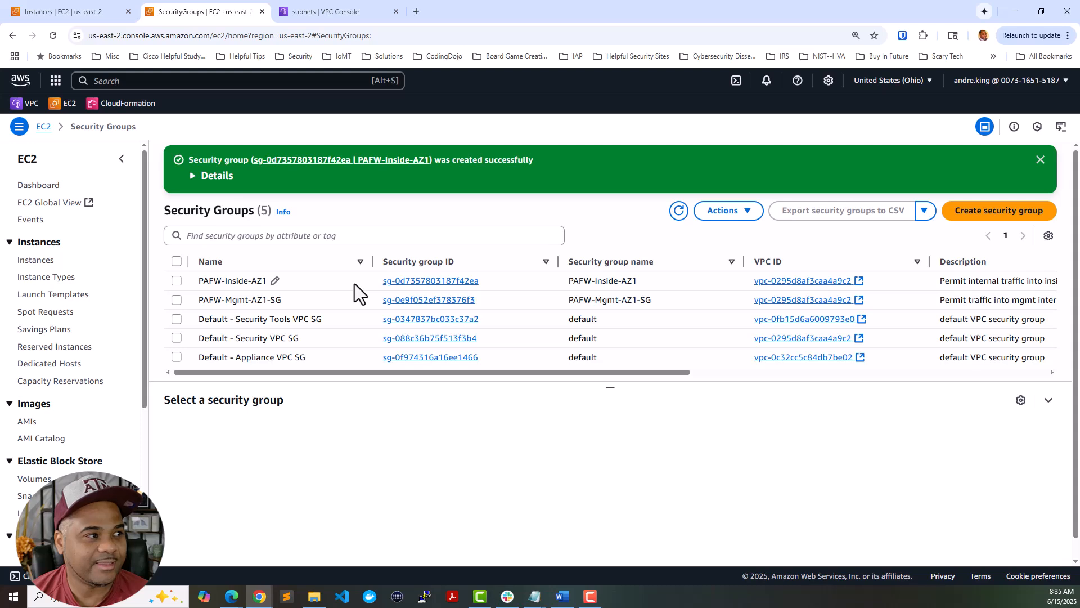
- Rename the inside group's Name to PAFW-Inside-AZ1-SG, then show PAFW-Mgmt-AZ1-SG's details
left_click(274, 280)
left_click(393, 304)
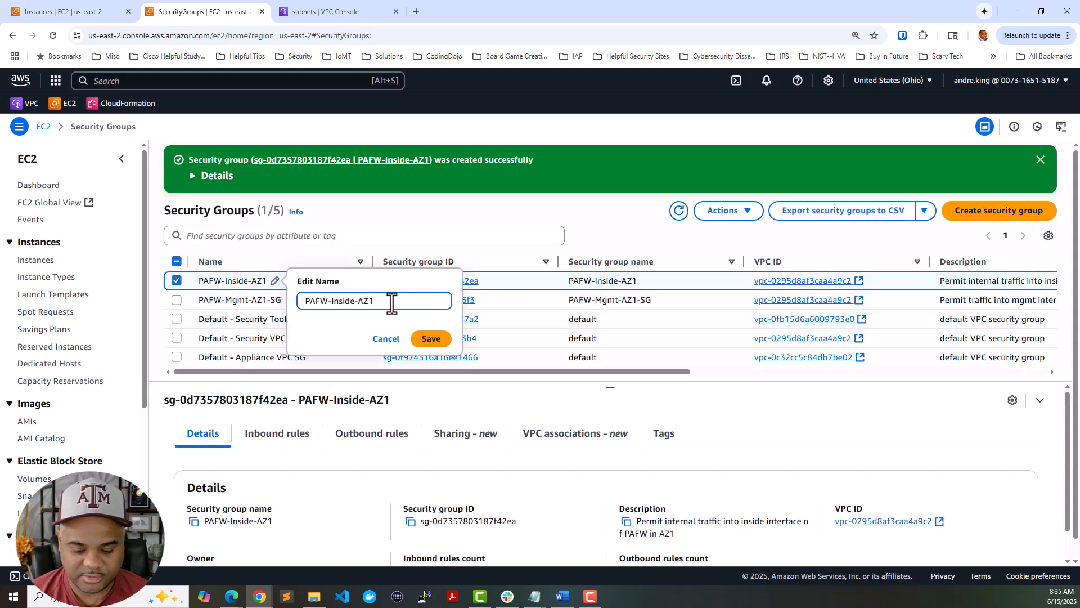
type("-SG")
left_click(437, 338)
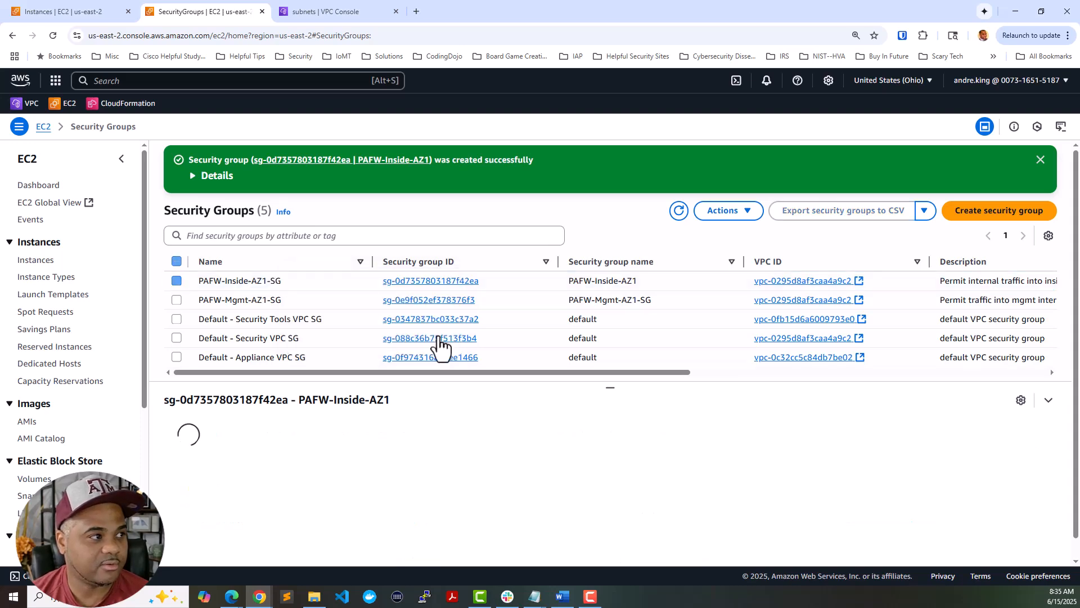
left_click(322, 303)
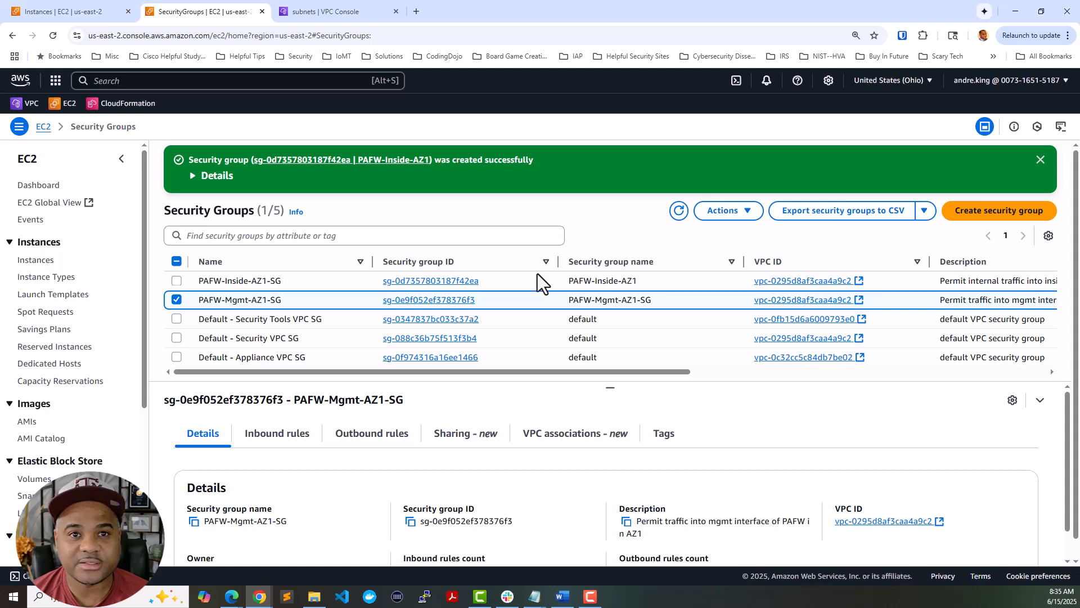
scroll(768, 311, "down", 1)
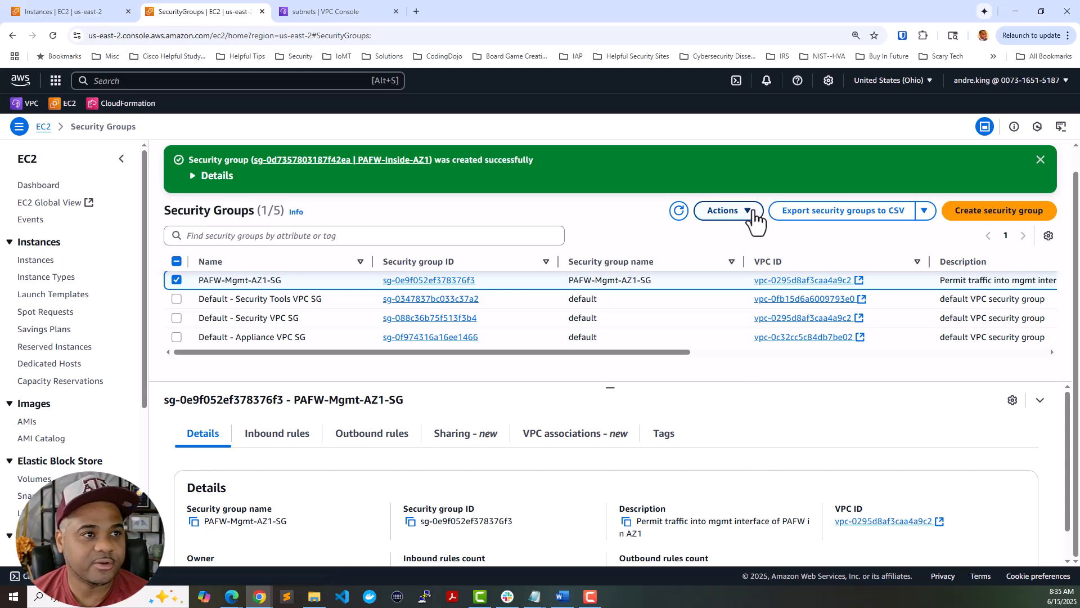
- Copy PAFW-Mgmt-AZ1-SG to a new security group and scroll up to Basic details
left_click(749, 214)
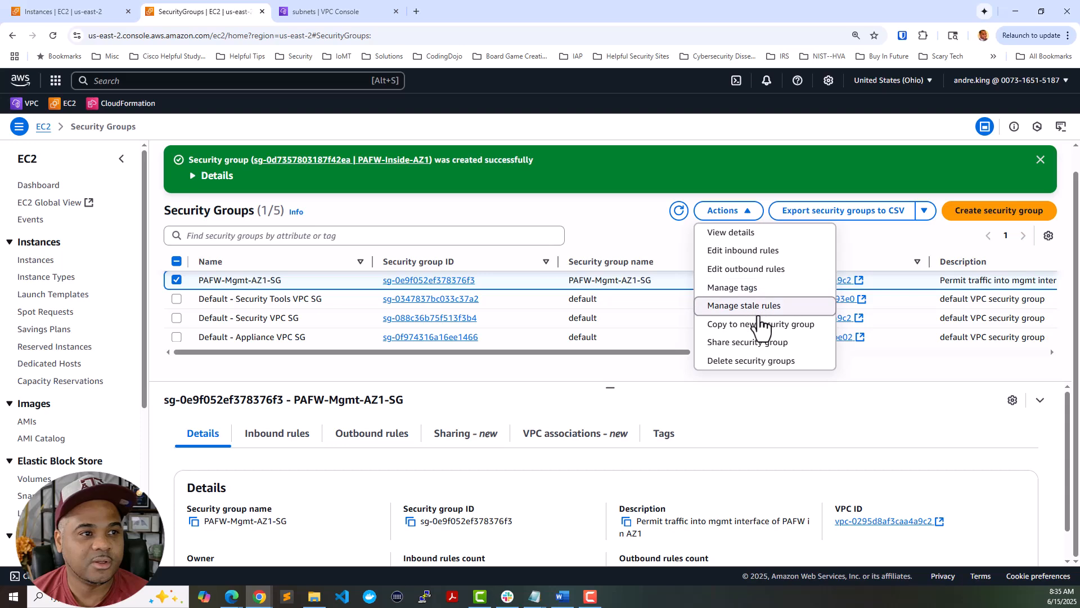
left_click(765, 325)
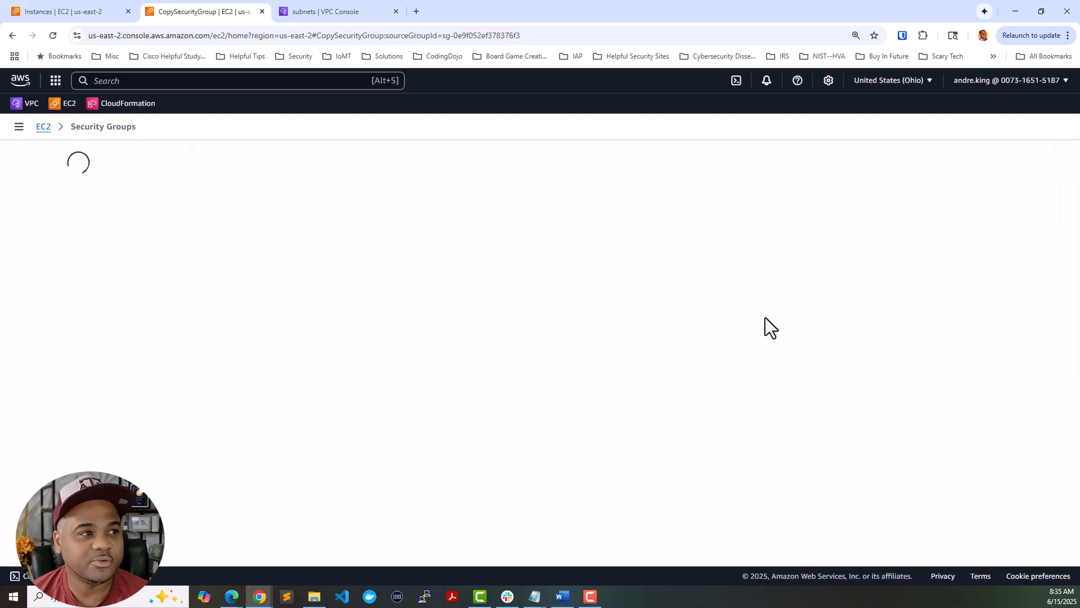
scroll(410, 250, "up", 3)
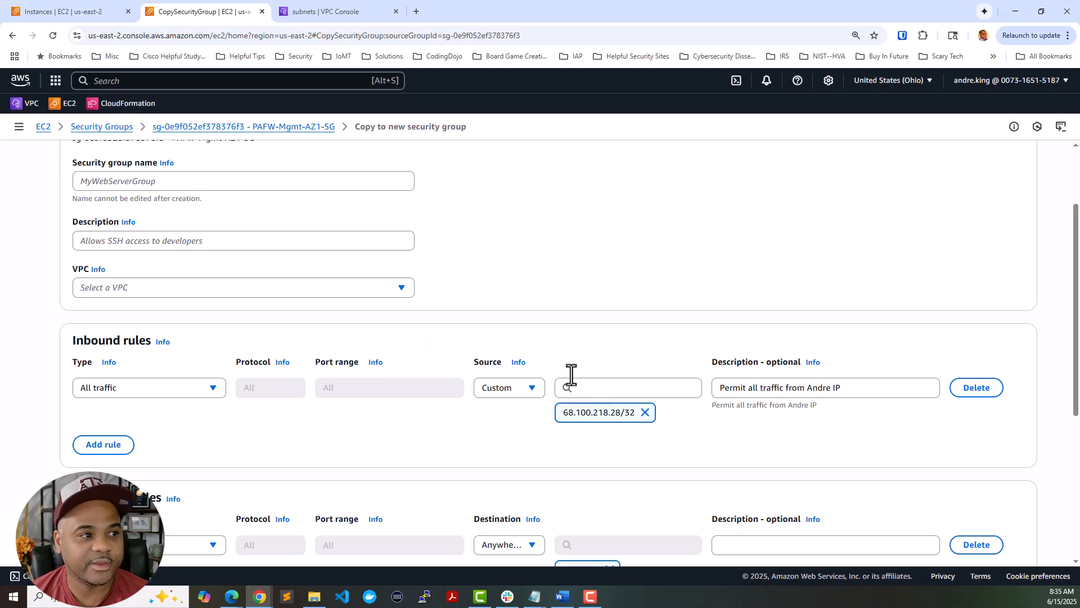
scroll(455, 386, "up", 2)
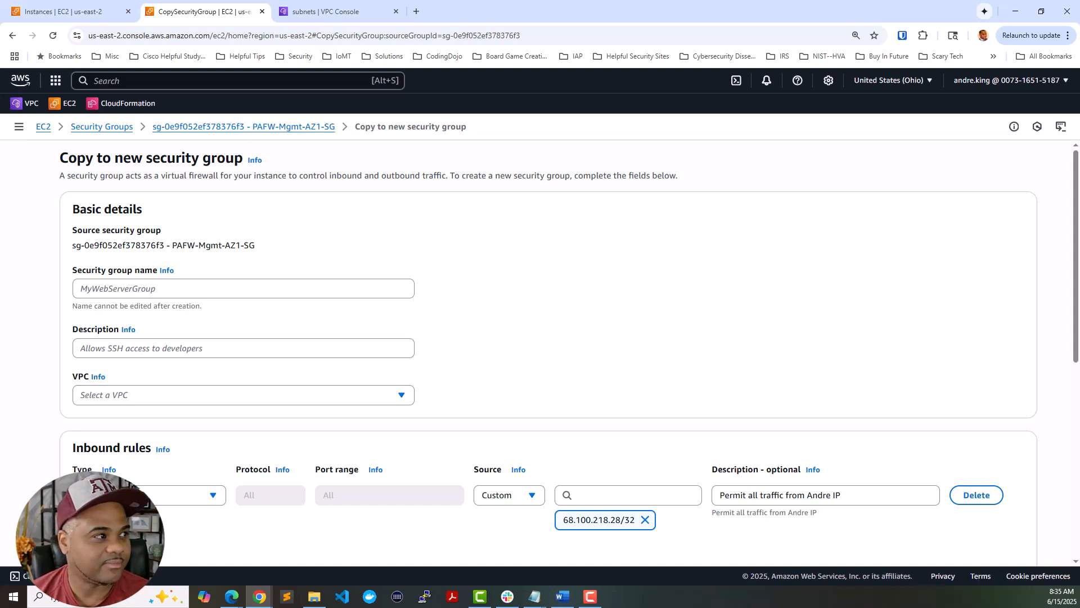
- Name the copy PAFW-Outside-AZ1-SG and give it an outside-interface description for PAFW AZ1
left_click(281, 290)
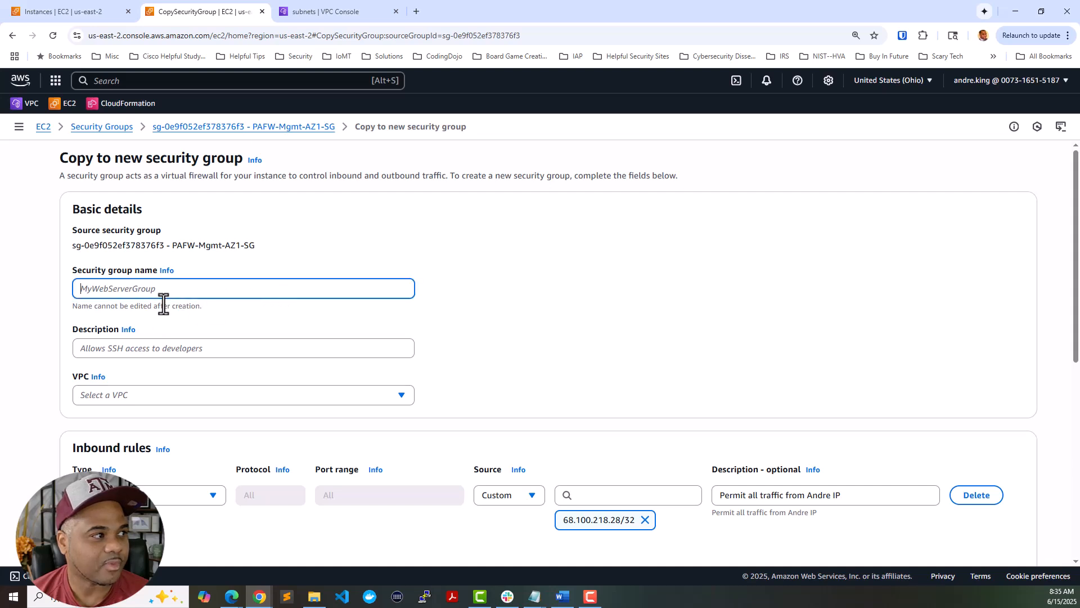
type("P")
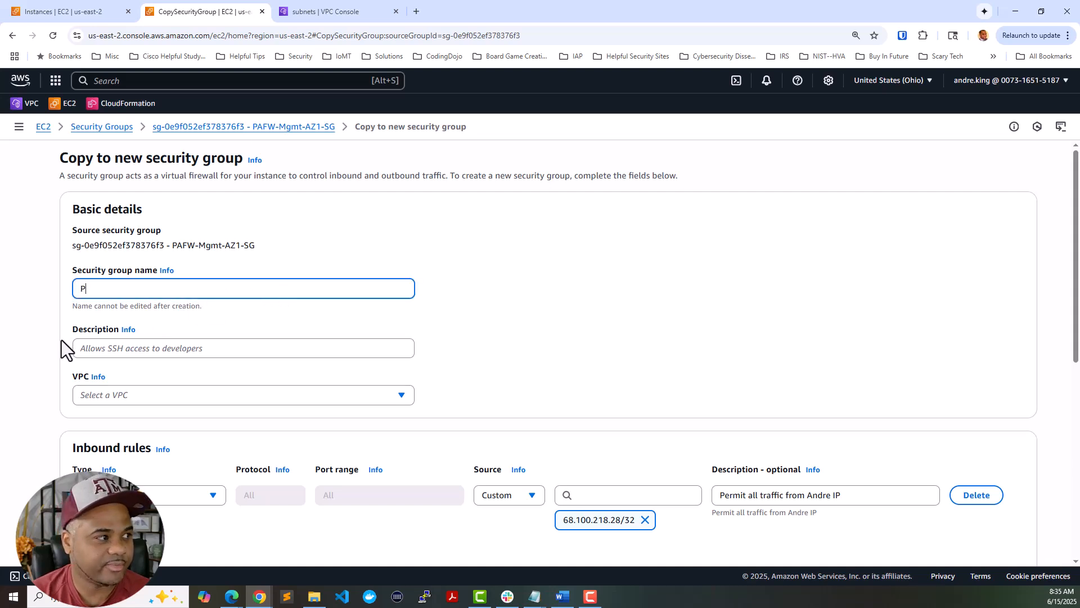
type("AFW-Outside-AZ1-SG")
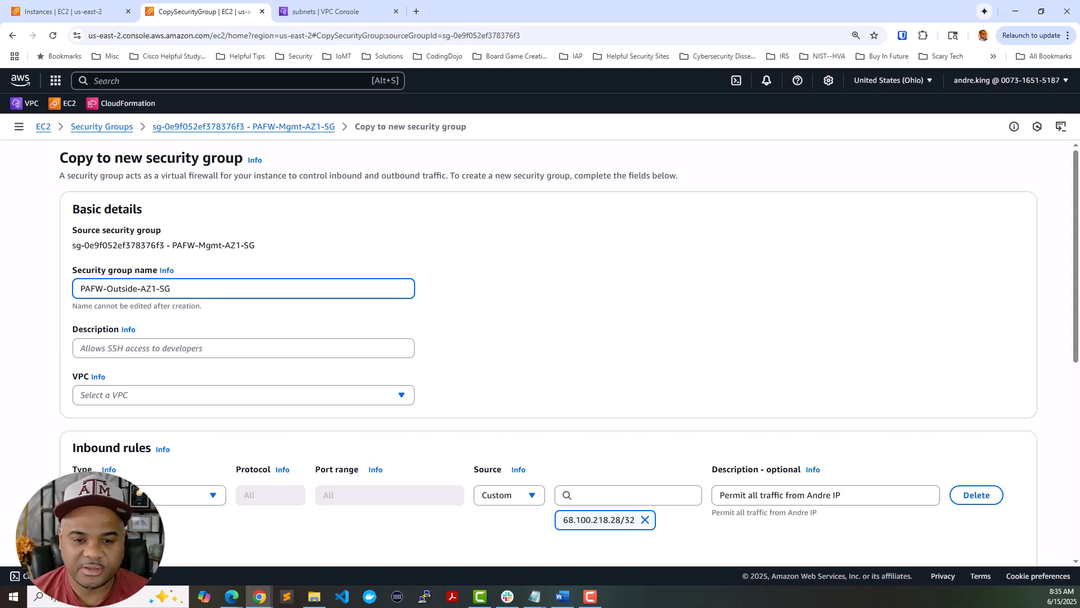
left_click(180, 353)
key("ctrl+v")
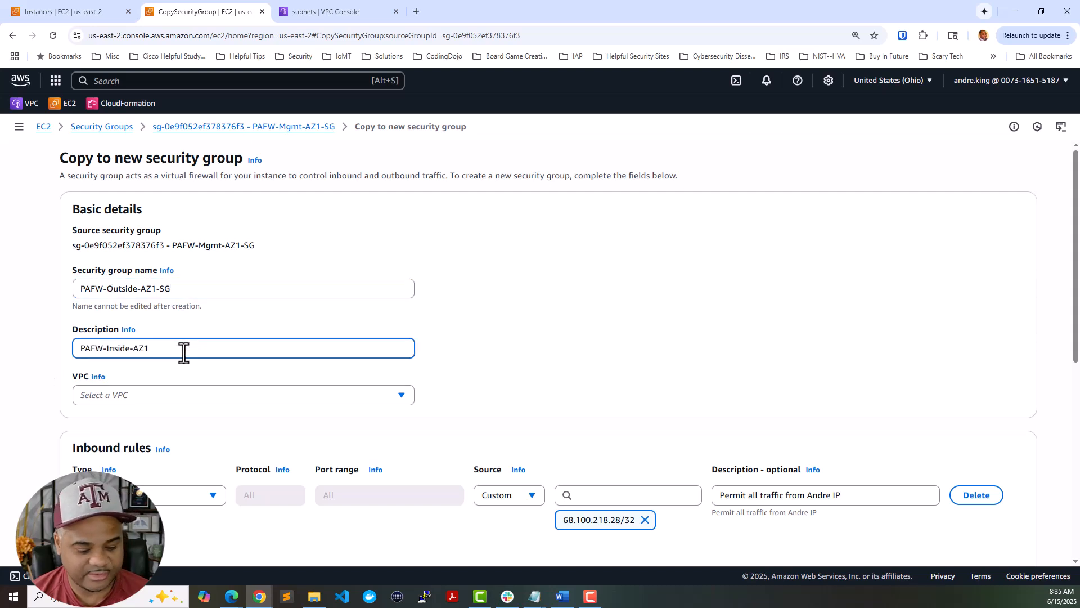
left_click_drag(184, 353, 58, 333)
key("BackSpace")
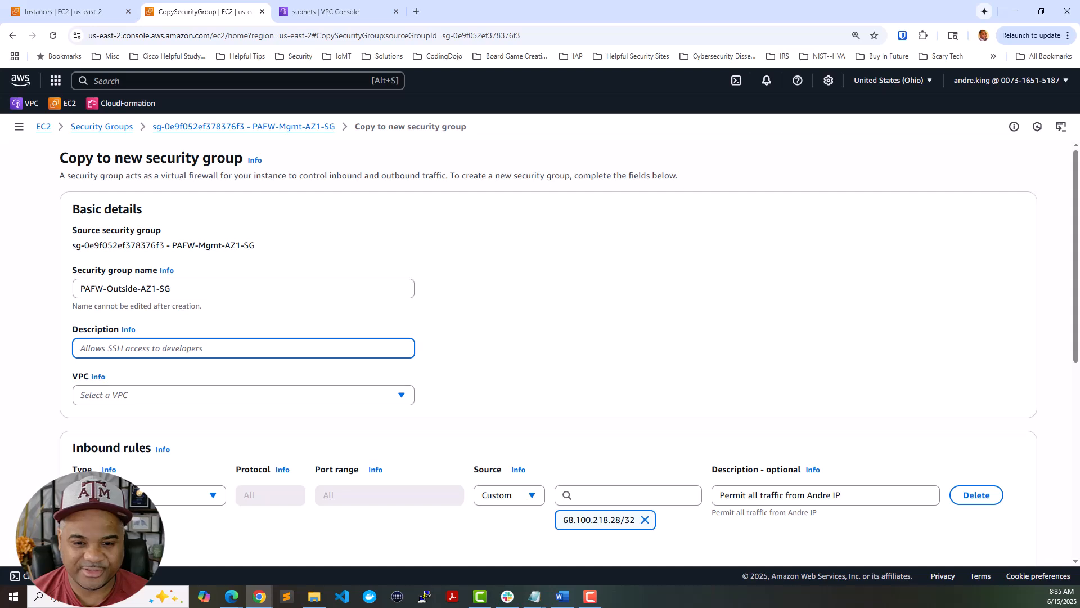
key("alt+Tab")
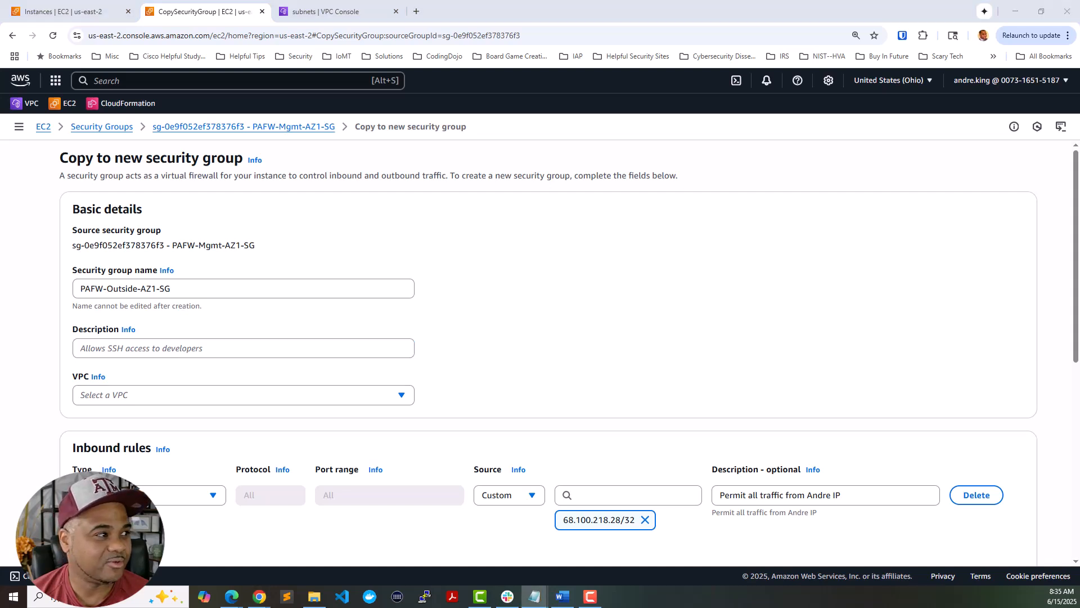
left_click(314, 354)
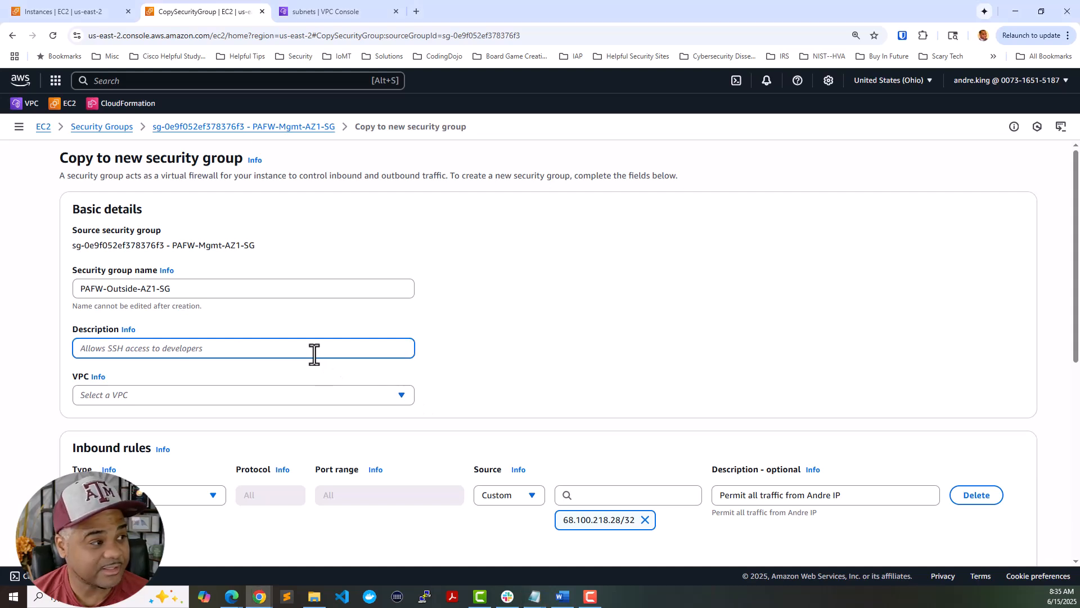
key("ctrl+v")
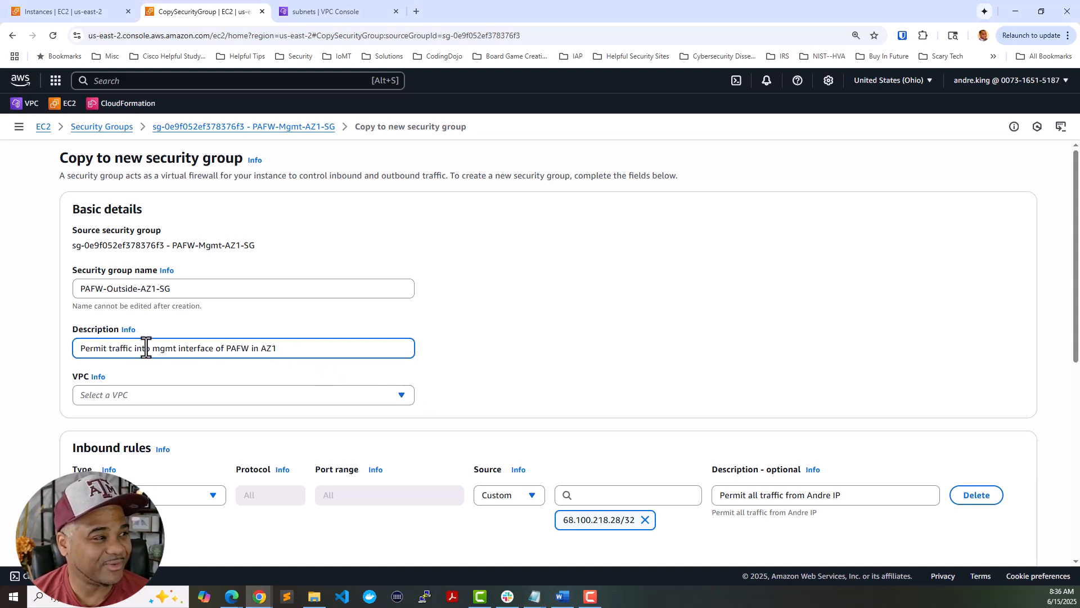
double_click(163, 349)
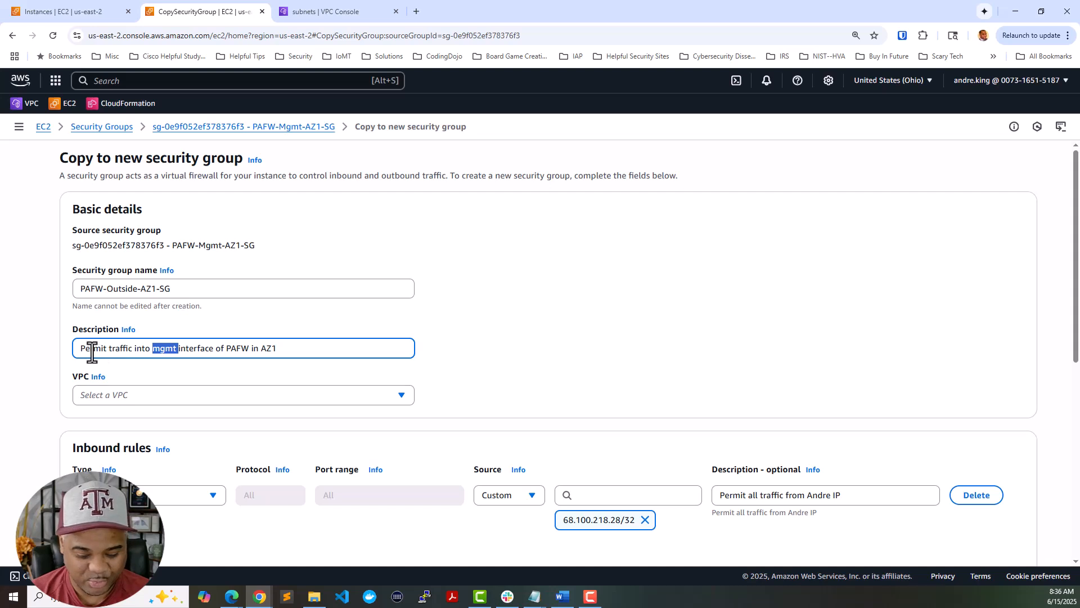
type("outside")
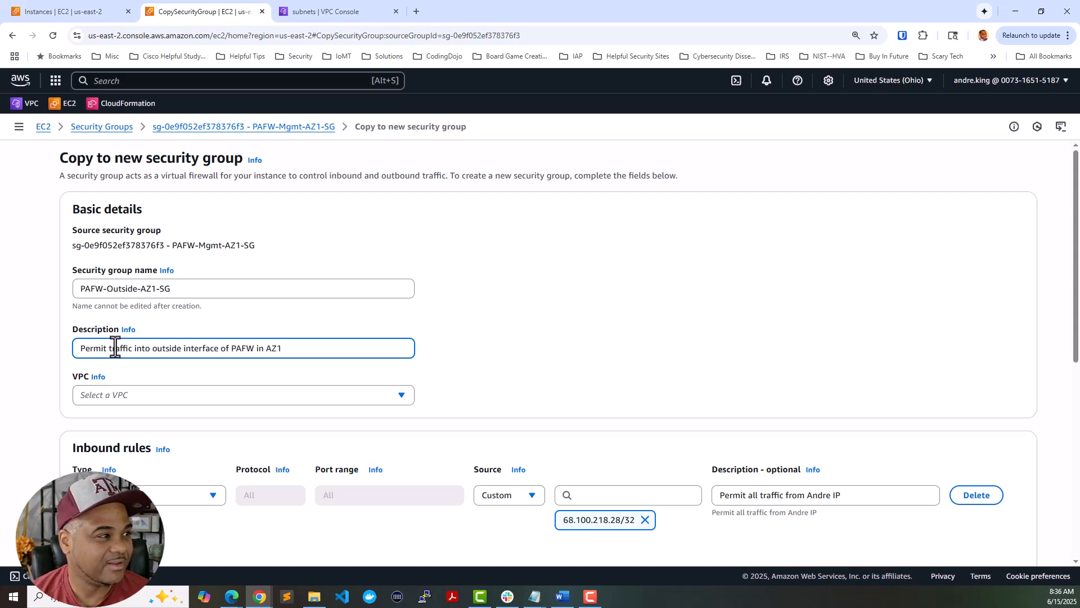
- Select the Security VPC for the new security group
left_click(140, 397)
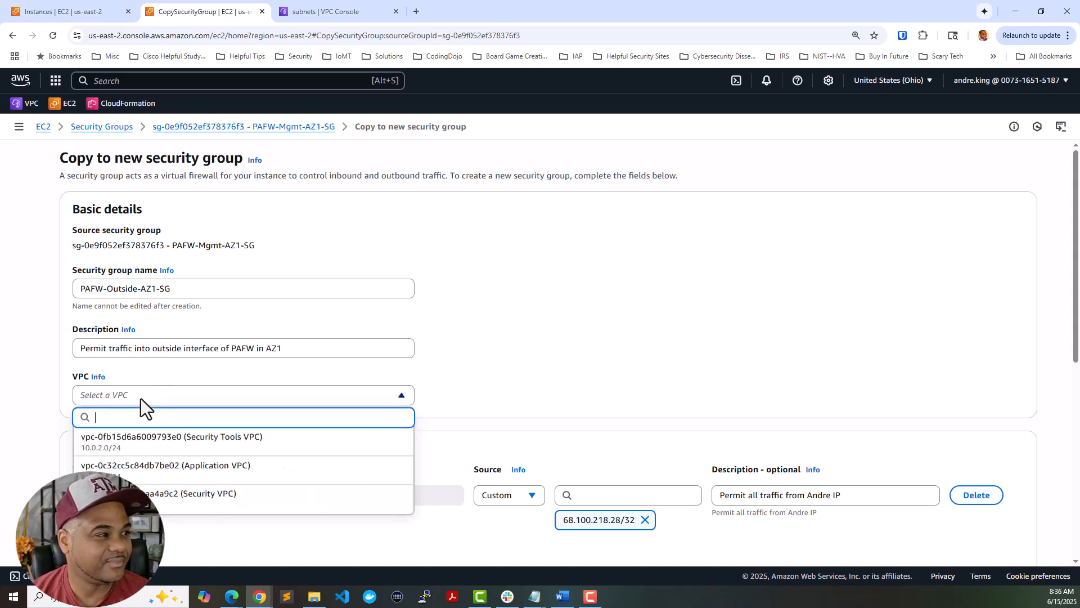
left_click(138, 492)
scroll(581, 348, "down", 5)
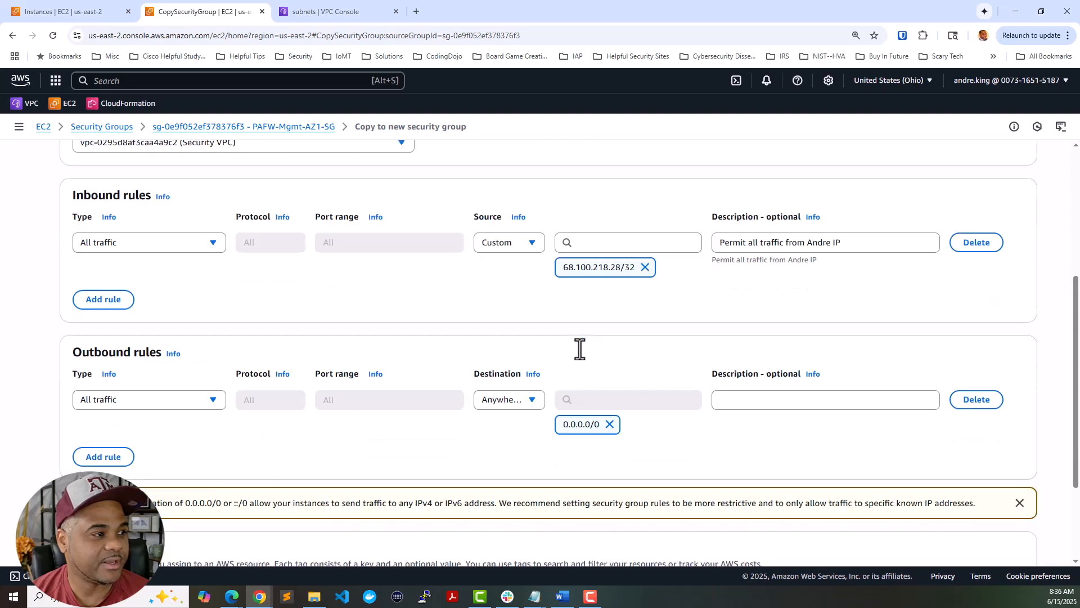
scroll(580, 349, "up", 2)
scroll(579, 350, "down", 2)
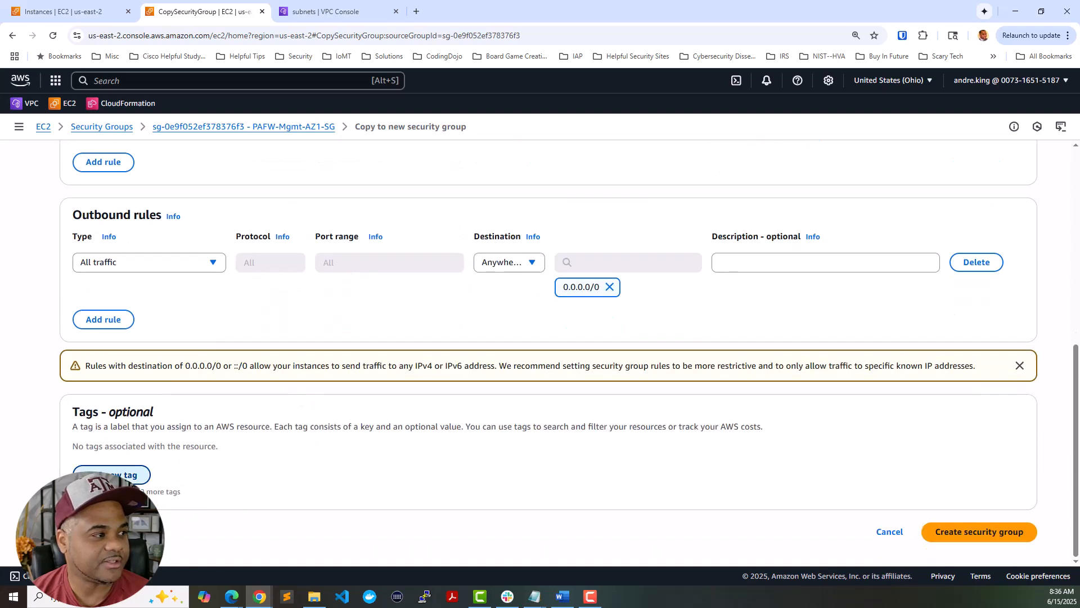
- Tag the group Name = PAFW-Outside-AZ1-SG, create it, and return to Security Groups
left_click(115, 474)
type("Name")
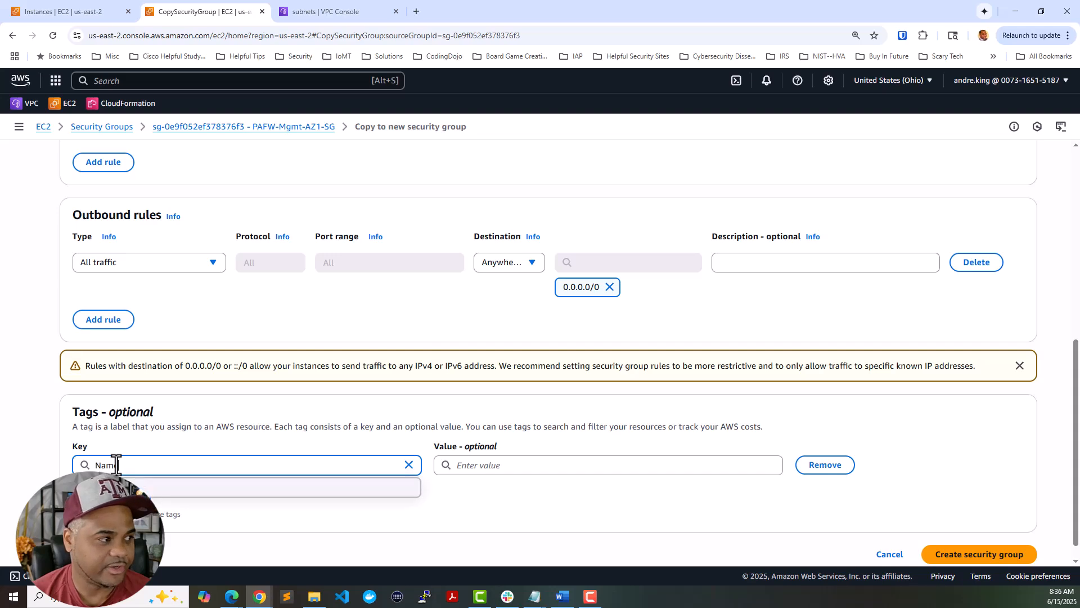
scroll(248, 276, "up", 7)
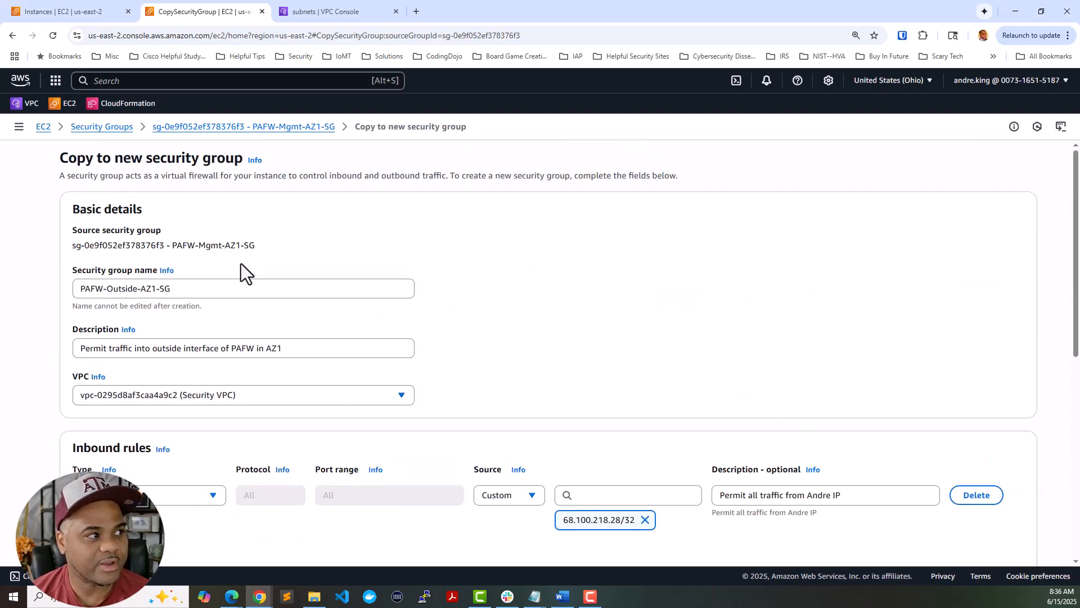
triple_click(219, 285)
key("ctrl+c")
scroll(447, 332, "down", 8)
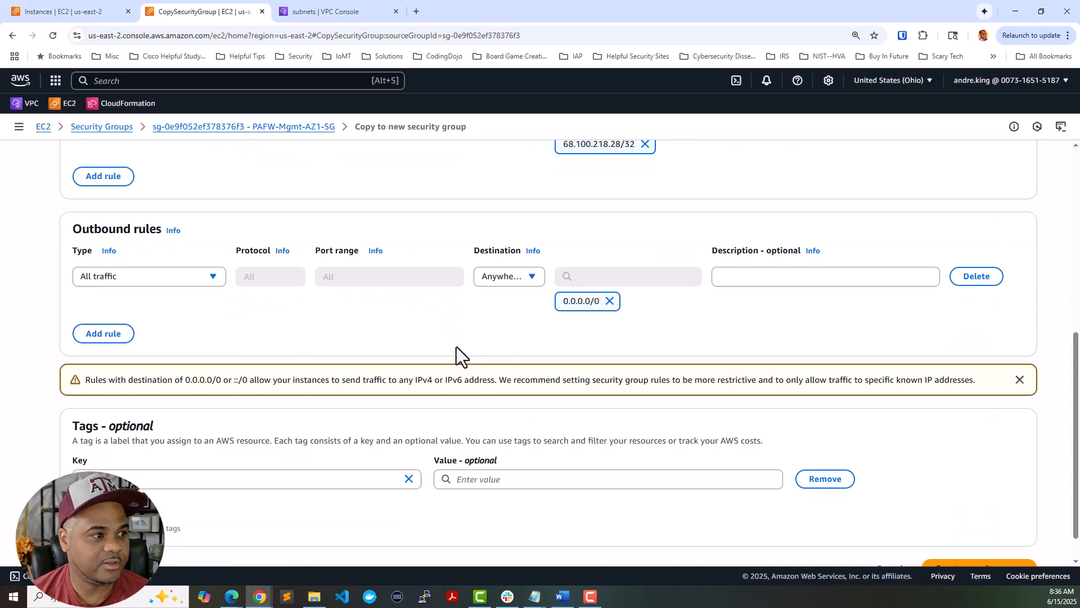
left_click(507, 441)
key("ctrl+v")
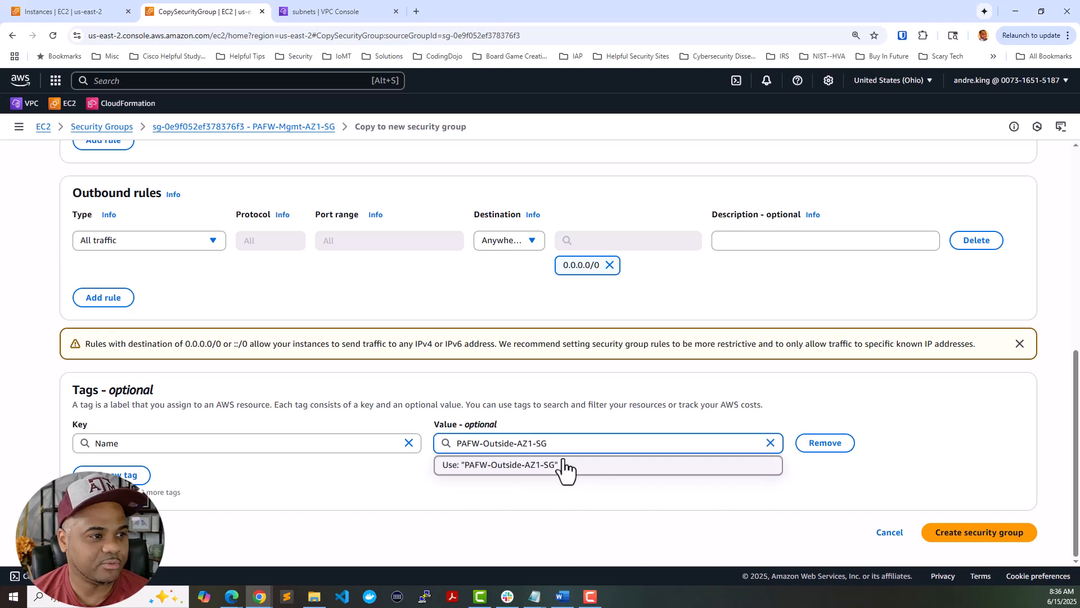
left_click(562, 465)
left_click(966, 532)
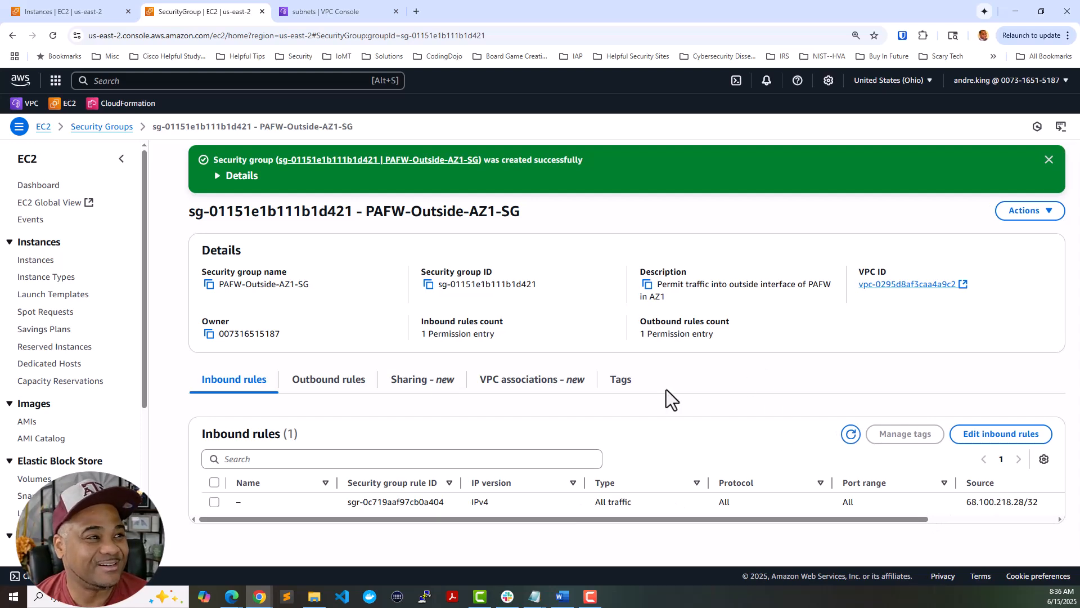
left_click(104, 127)
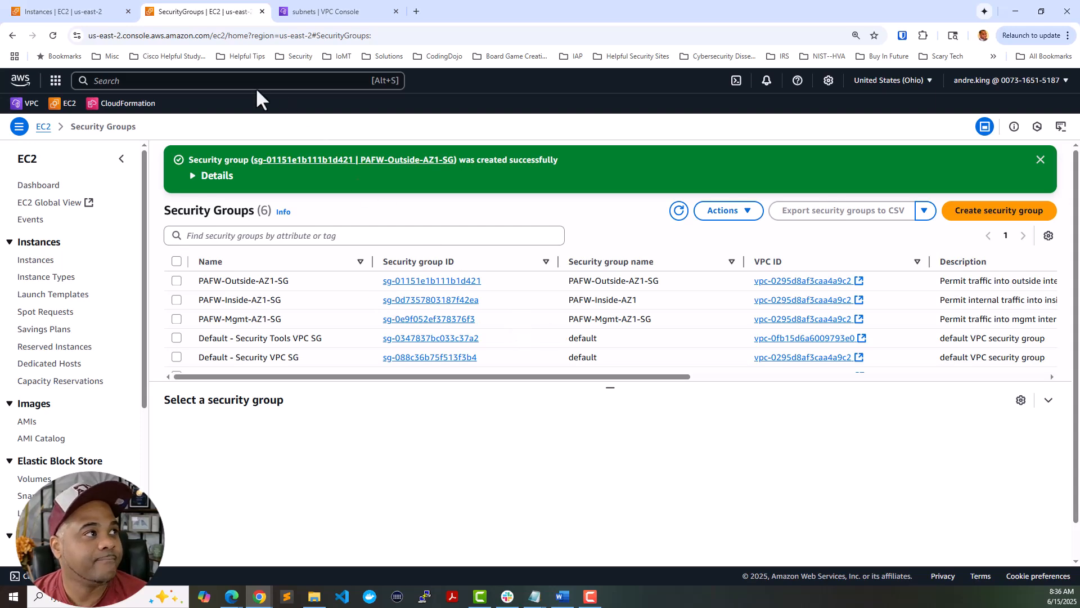
- Open EC2 Network Interfaces in a new tab placed ahead of the subnets tab
left_click(85, 9)
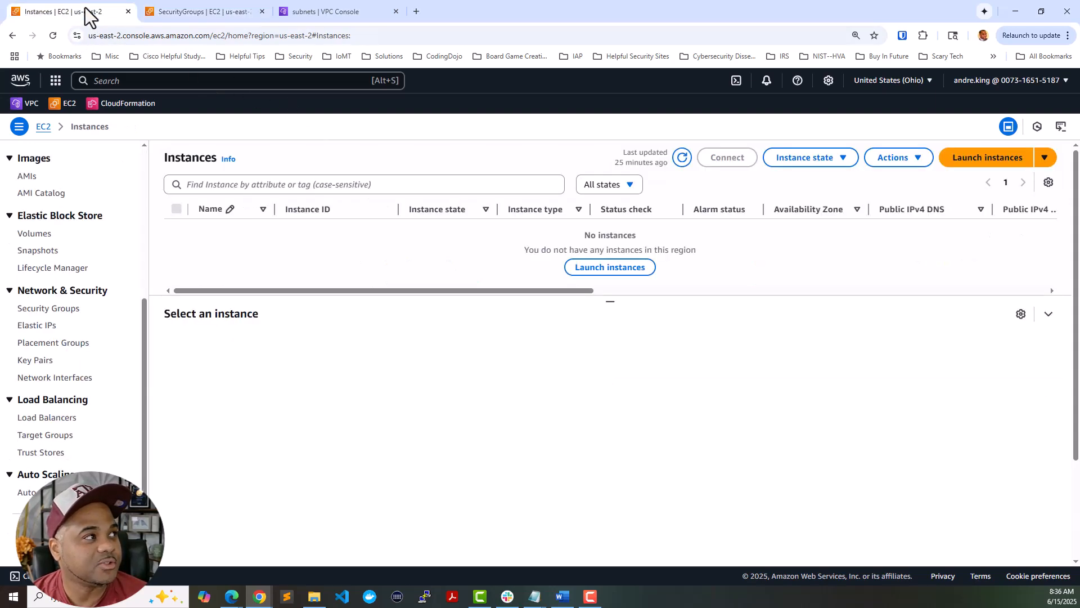
right_click(73, 382)
left_click(110, 393)
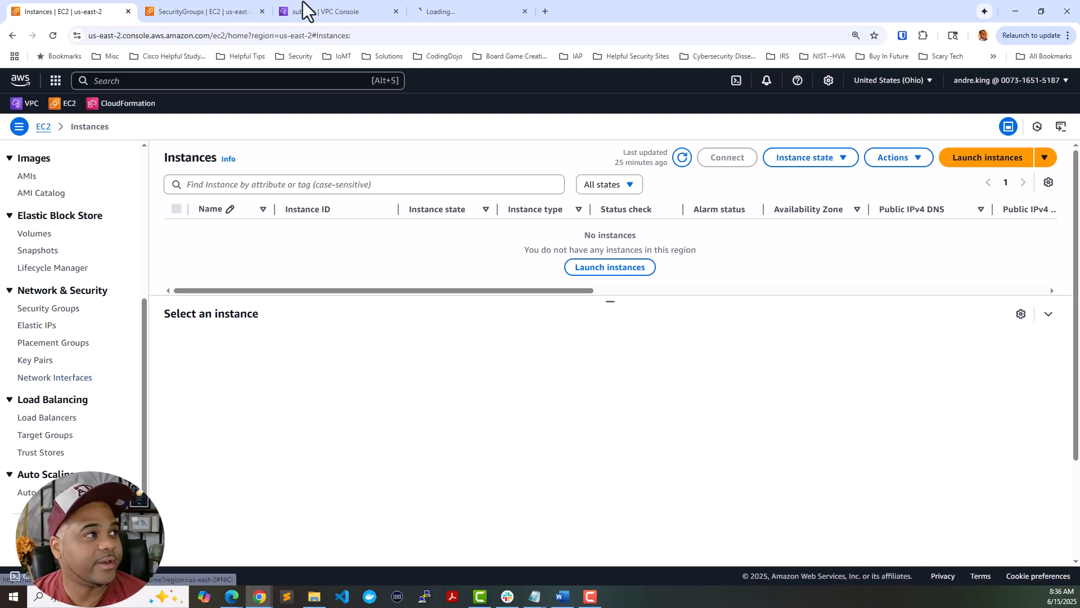
left_click_drag(440, 12, 361, 22)
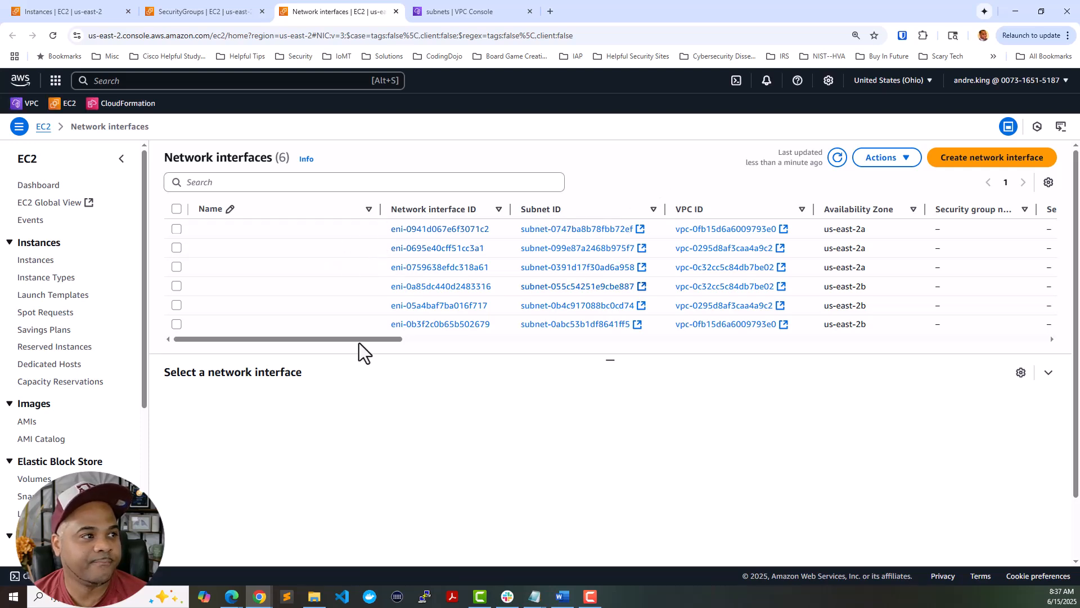
left_click_drag(367, 341, 316, 340)
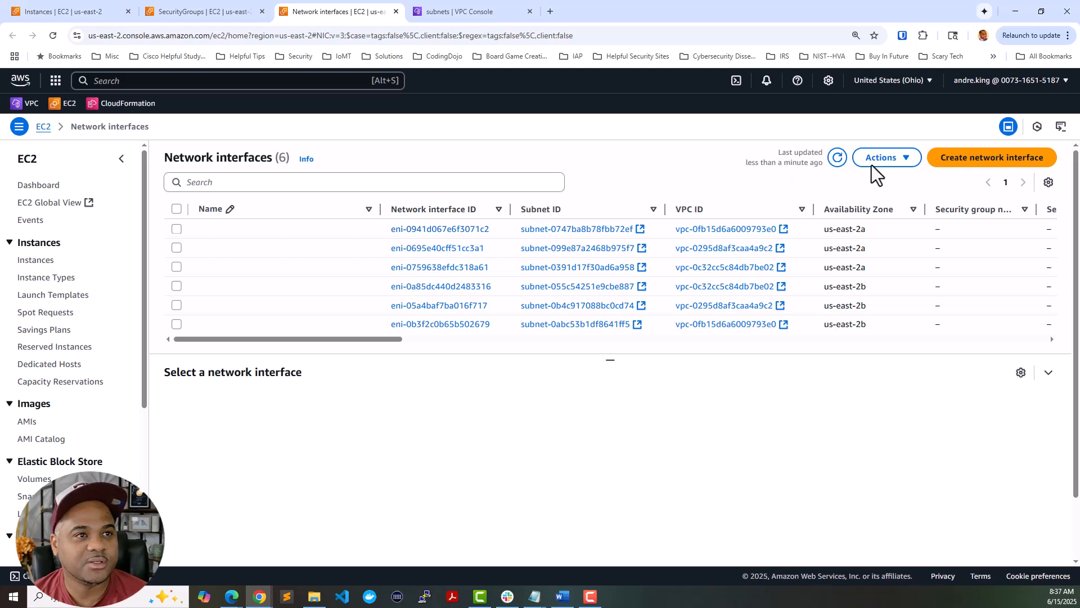
- Start a network interface described PAFW-Inside-AZ1 in the Security-Inside-AZ1 subnet
left_click(988, 164)
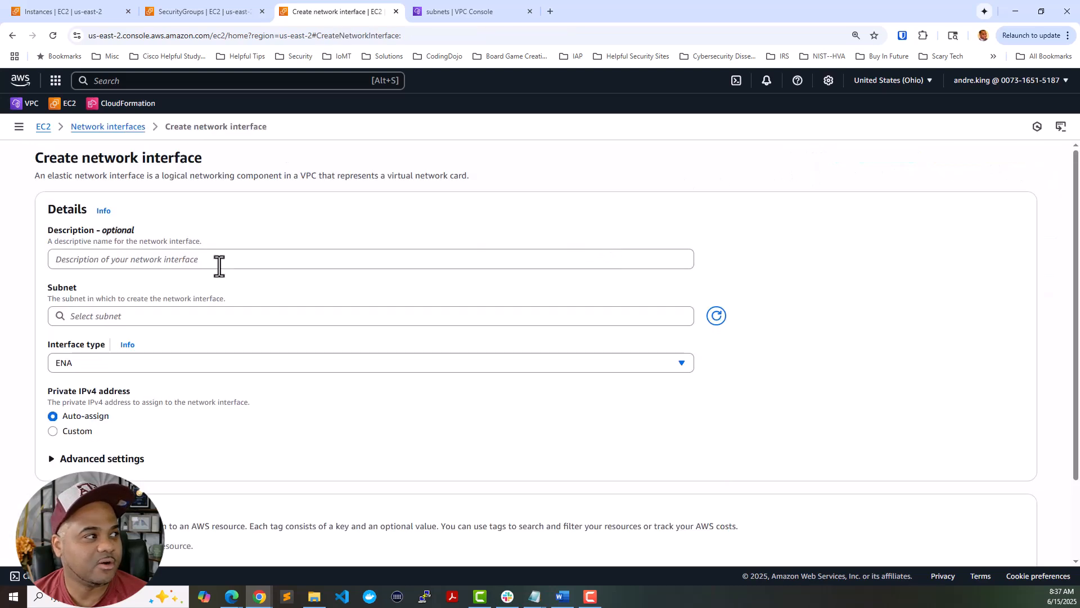
left_click(220, 263)
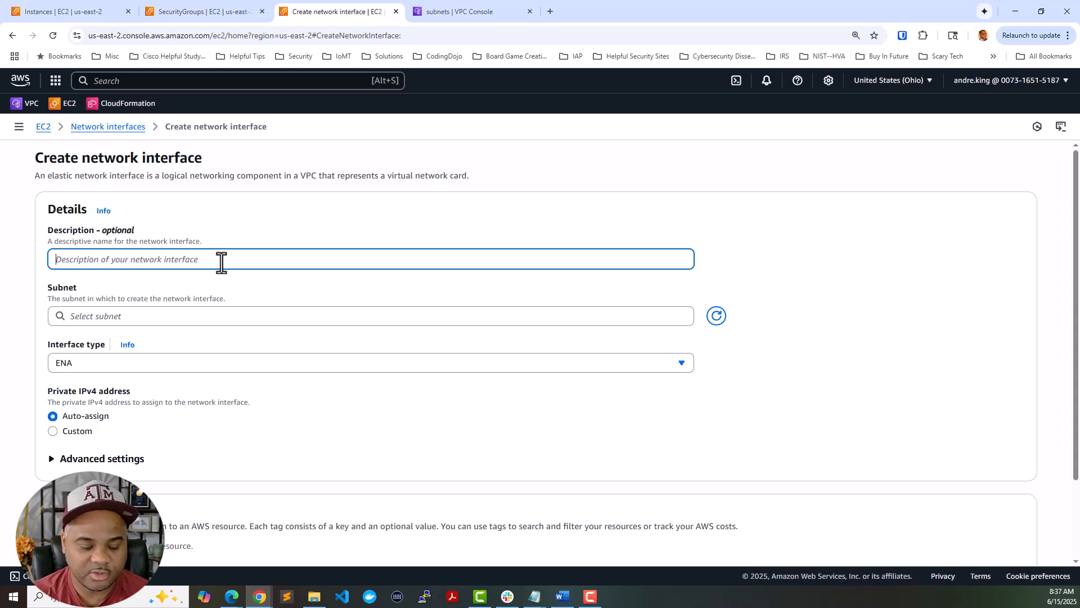
type("PAFW-")
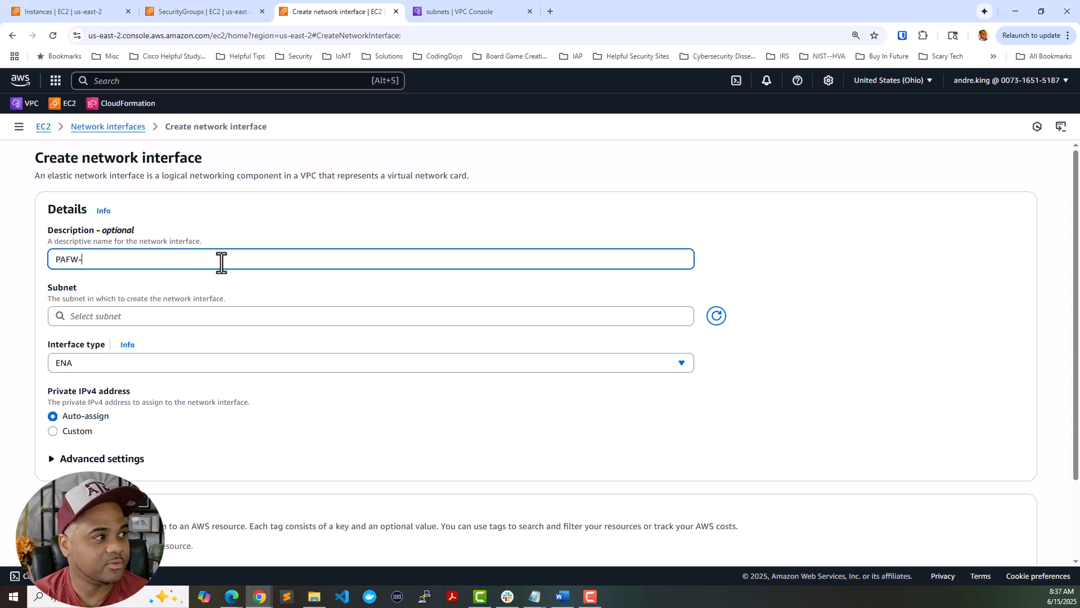
type("Inside-AZ1")
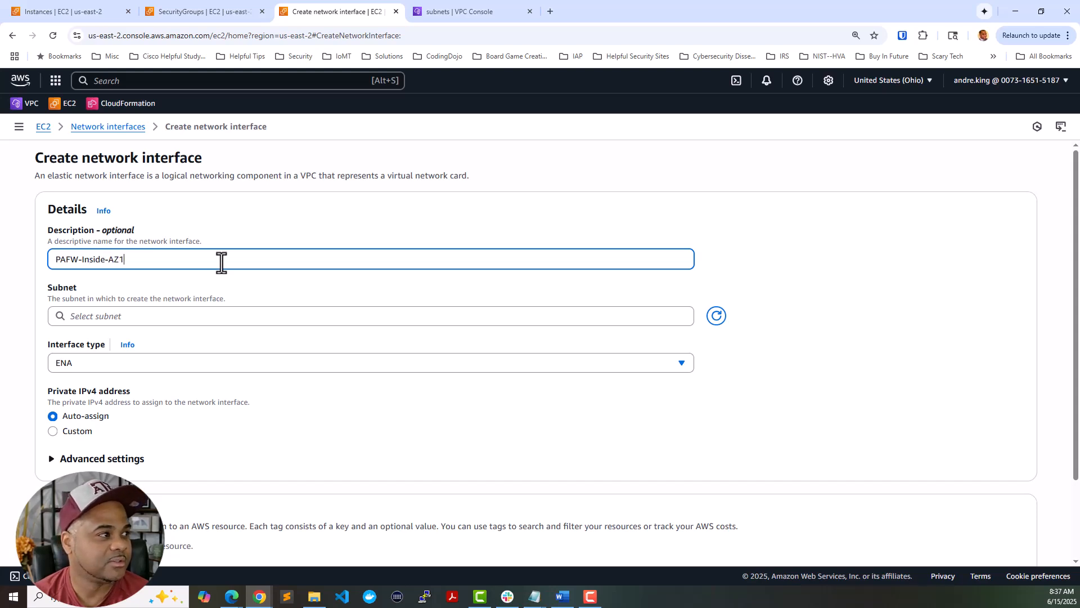
left_click(158, 316)
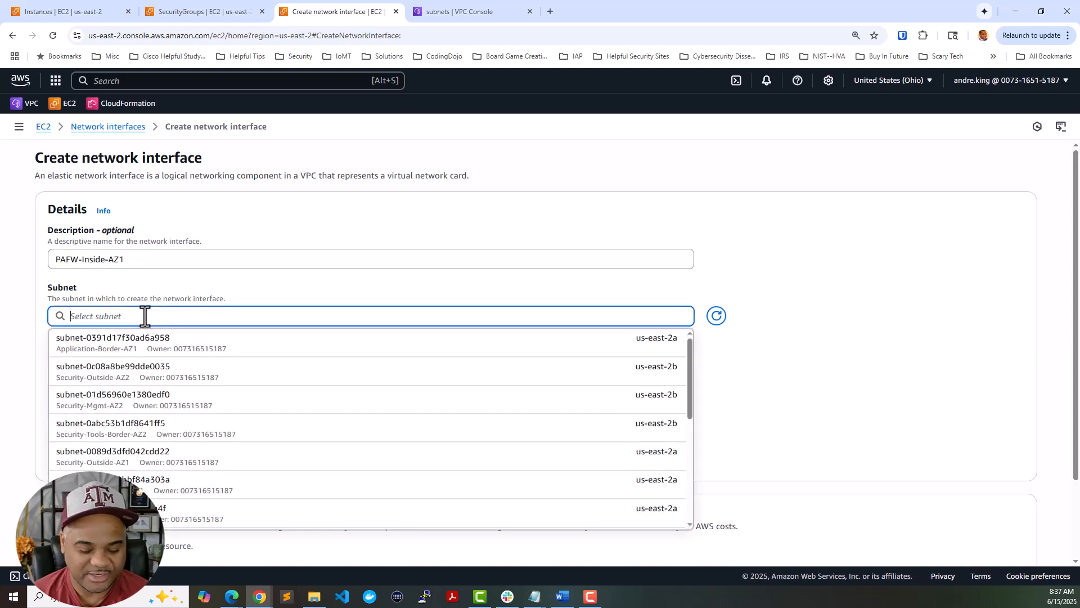
type("inside")
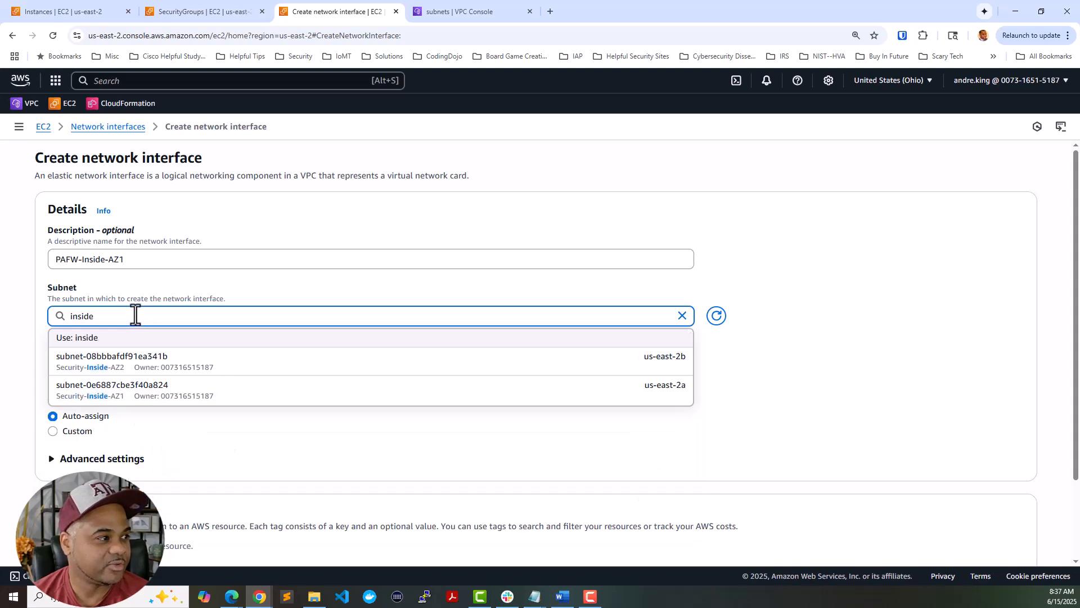
left_click(125, 402)
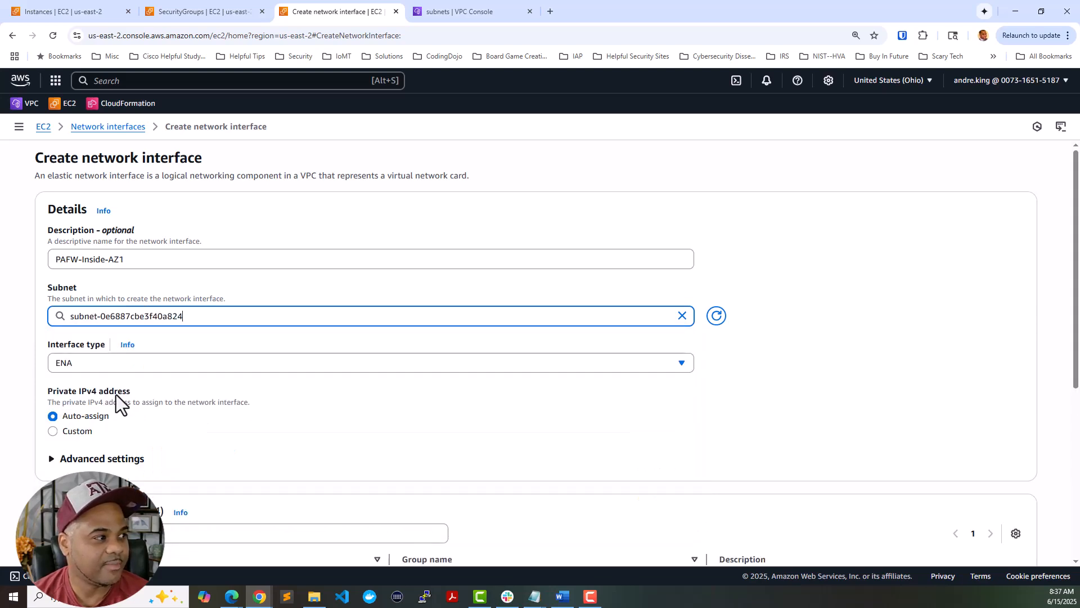
- Assign custom private IPv4 10.0.0.20 and attach the PAFW-Inside-AZ1 security group
left_click(80, 433)
scroll(89, 435, "down", 2)
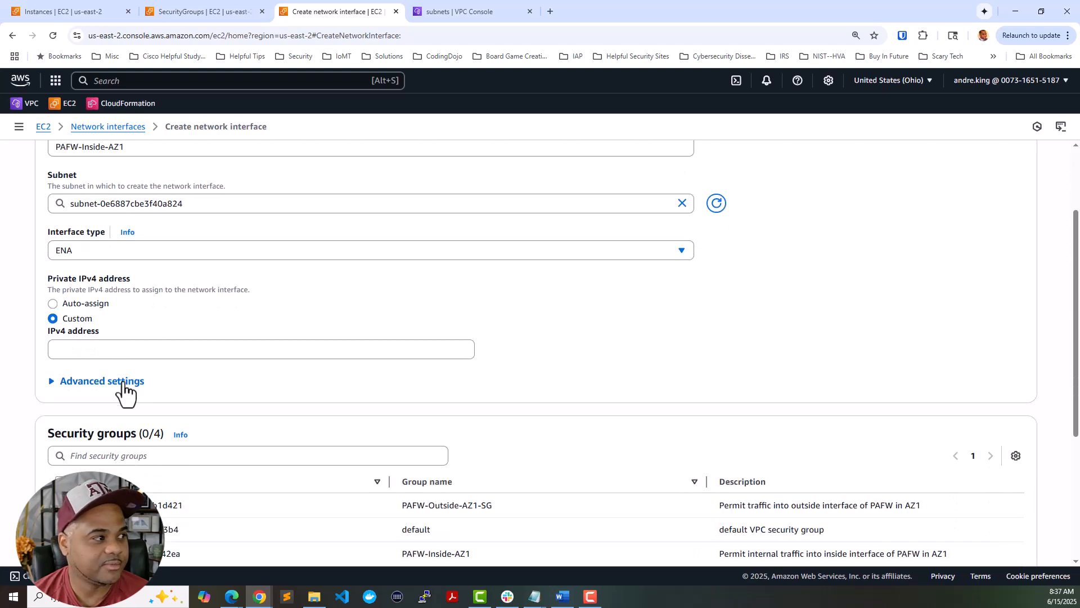
left_click(130, 351)
type("10.0")
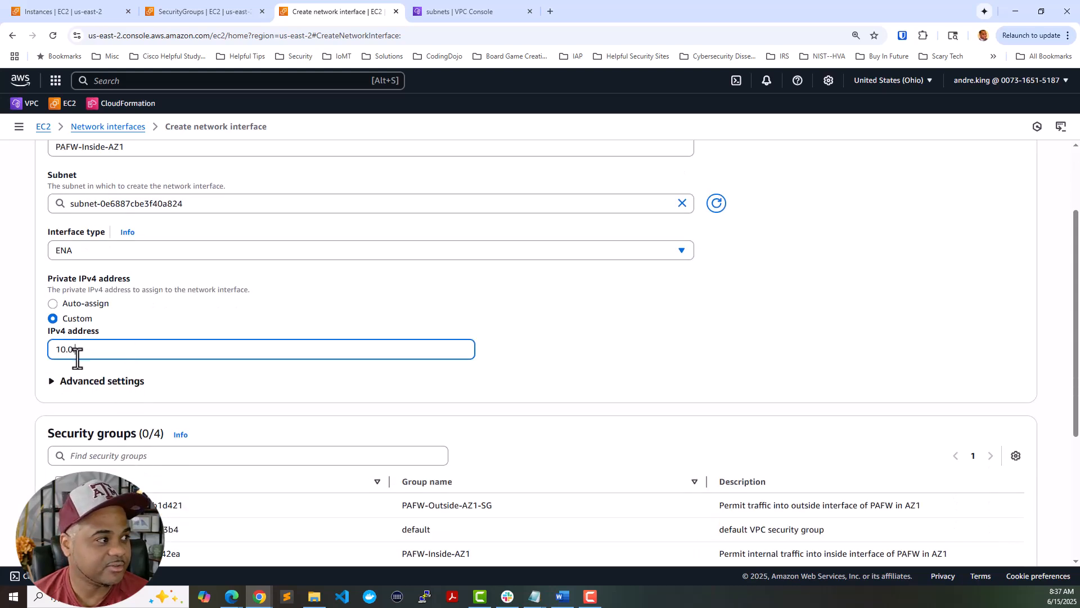
type(".2.")
type("20")
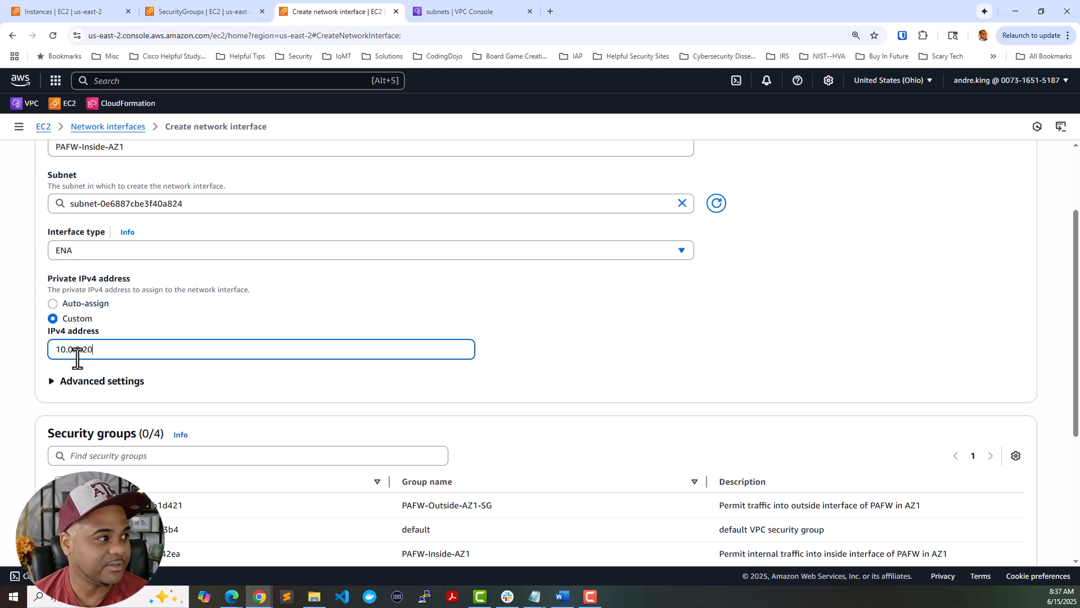
scroll(112, 337, "down", 1)
left_click(109, 326)
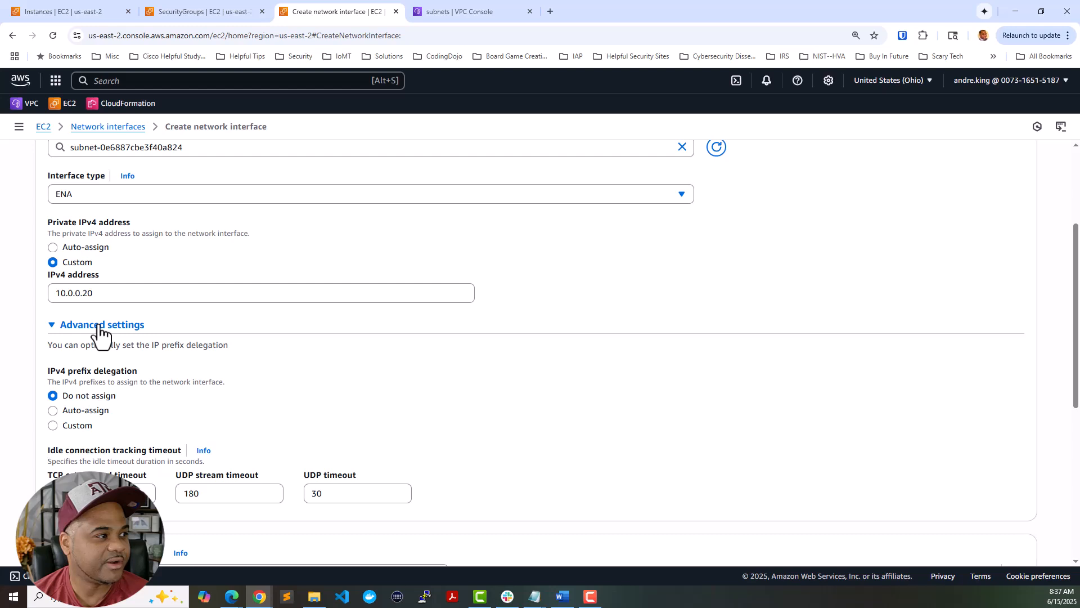
left_click(100, 326)
scroll(398, 366, "down", 3)
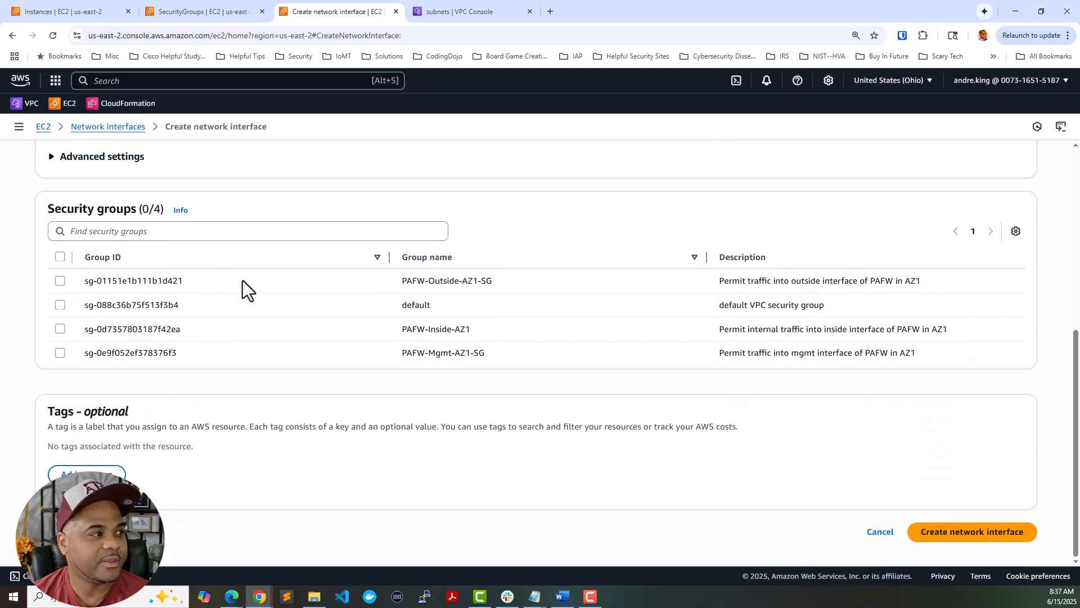
left_click(60, 328)
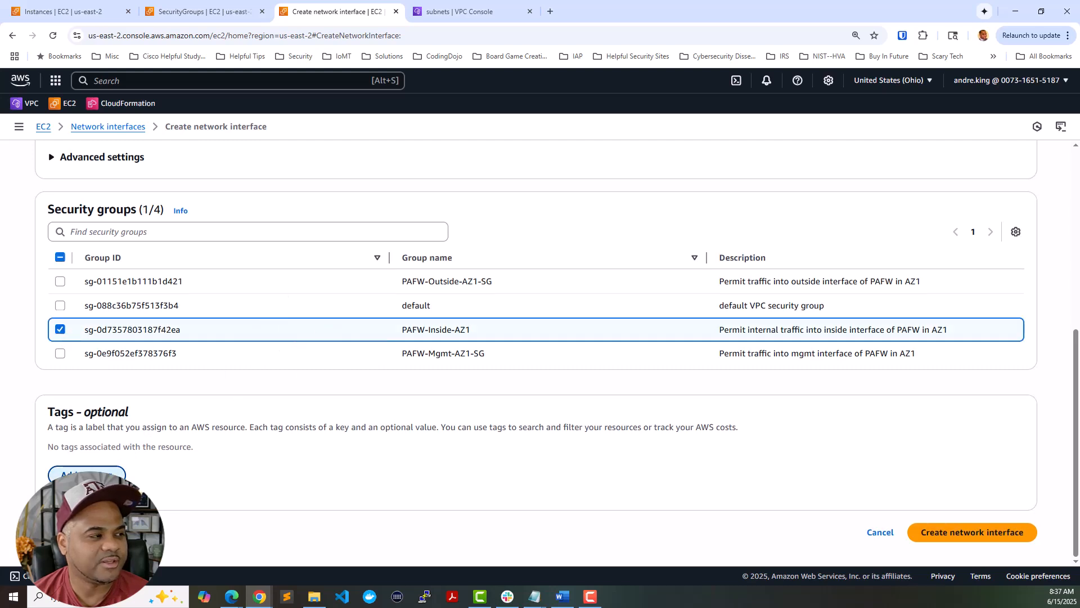
- Add tag Name = PAFW-Inside-AZ1 and create the network interface
left_click(119, 471)
type("N")
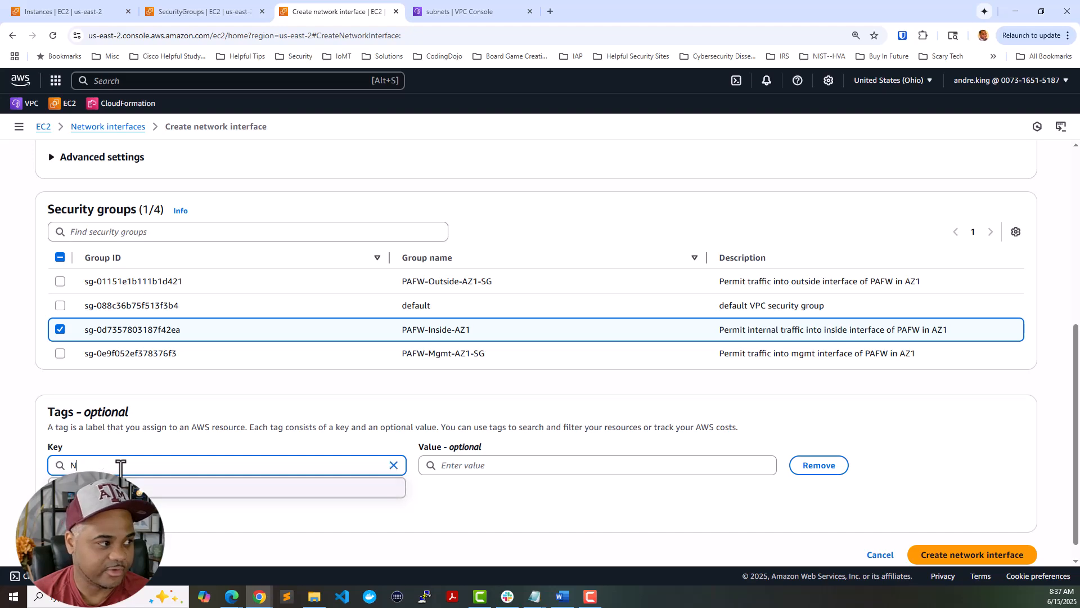
type("ame")
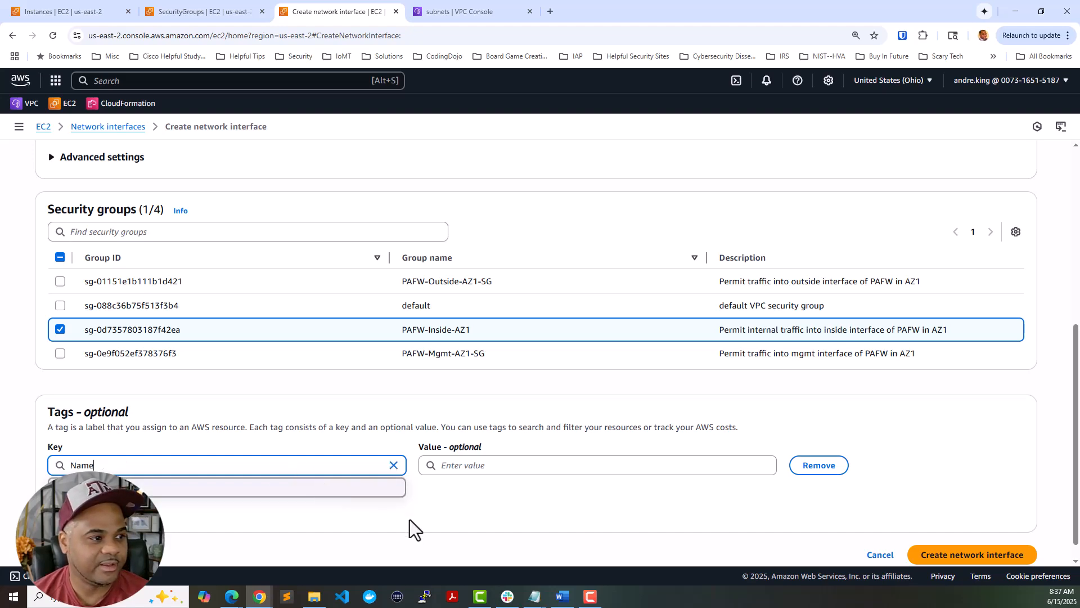
left_click(410, 519)
scroll(279, 393, "up", 10)
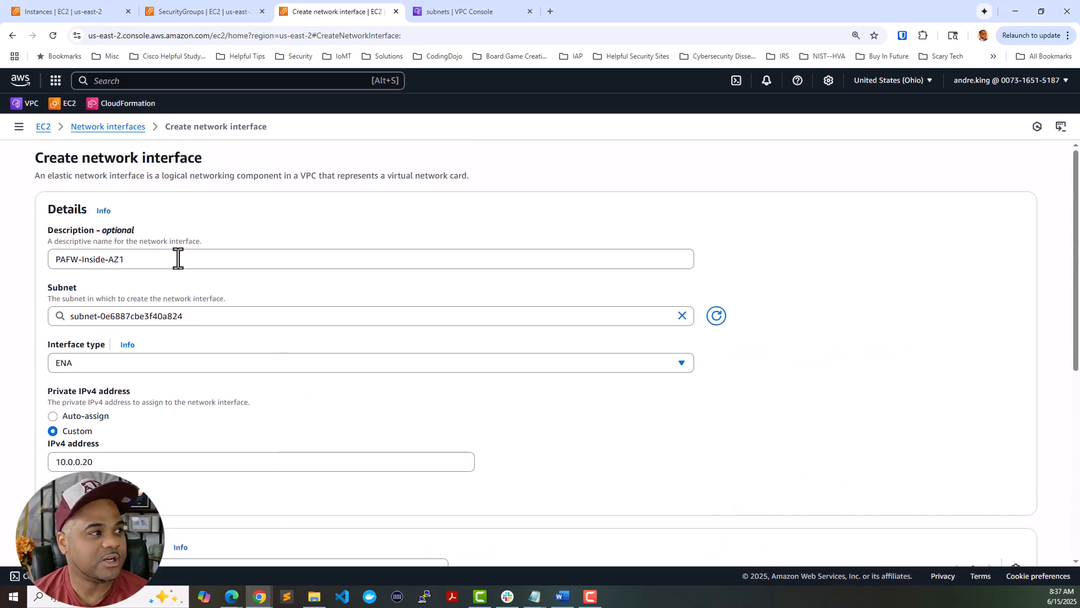
triple_click(178, 259)
key("ctrl+c")
scroll(444, 383, "down", 6)
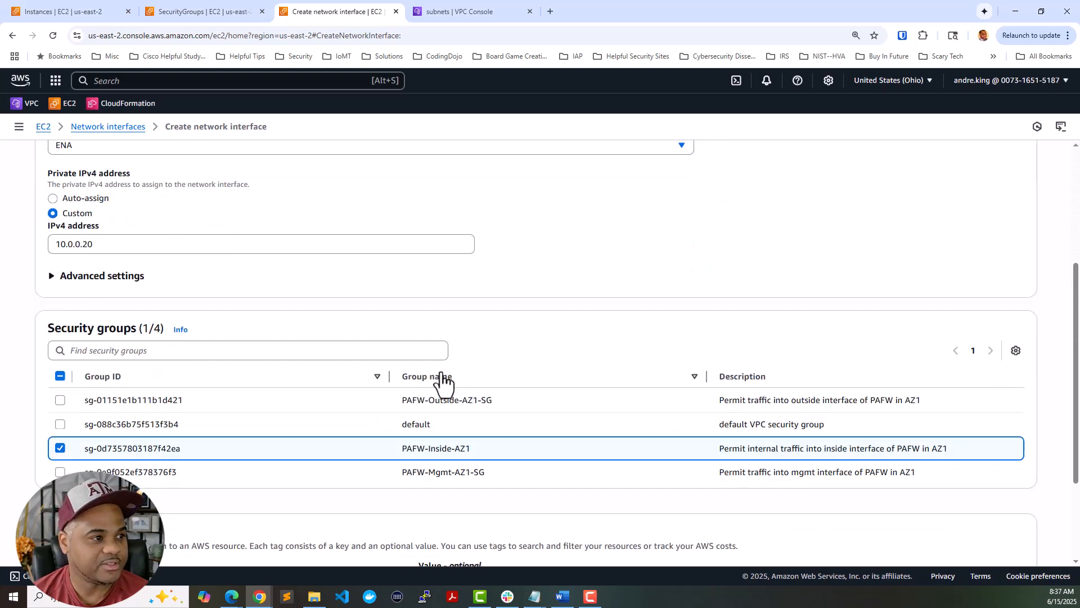
left_click(464, 443)
key("ctrl+v")
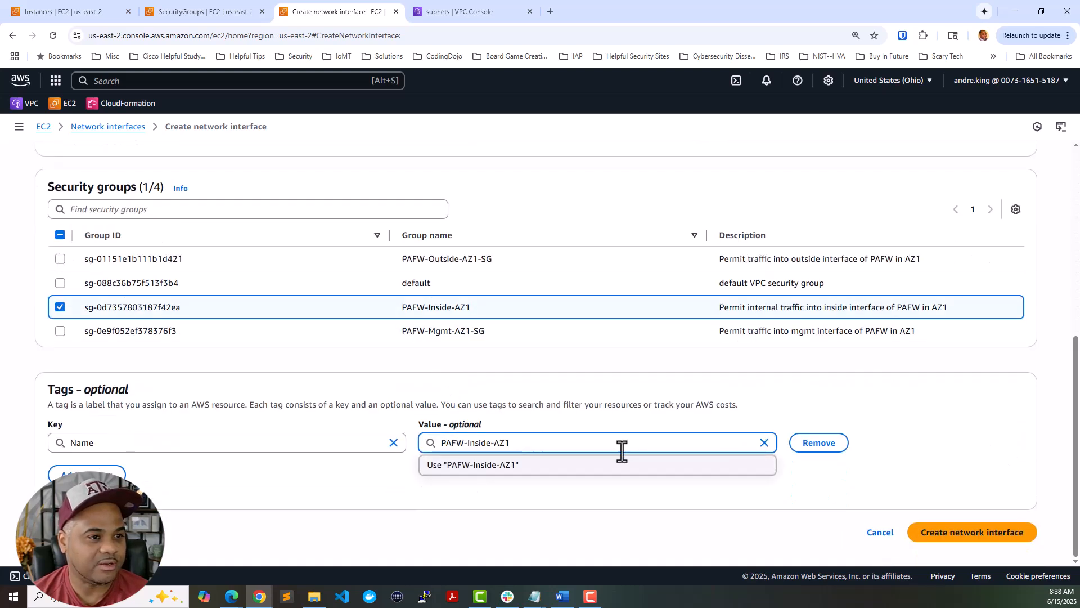
left_click(858, 393)
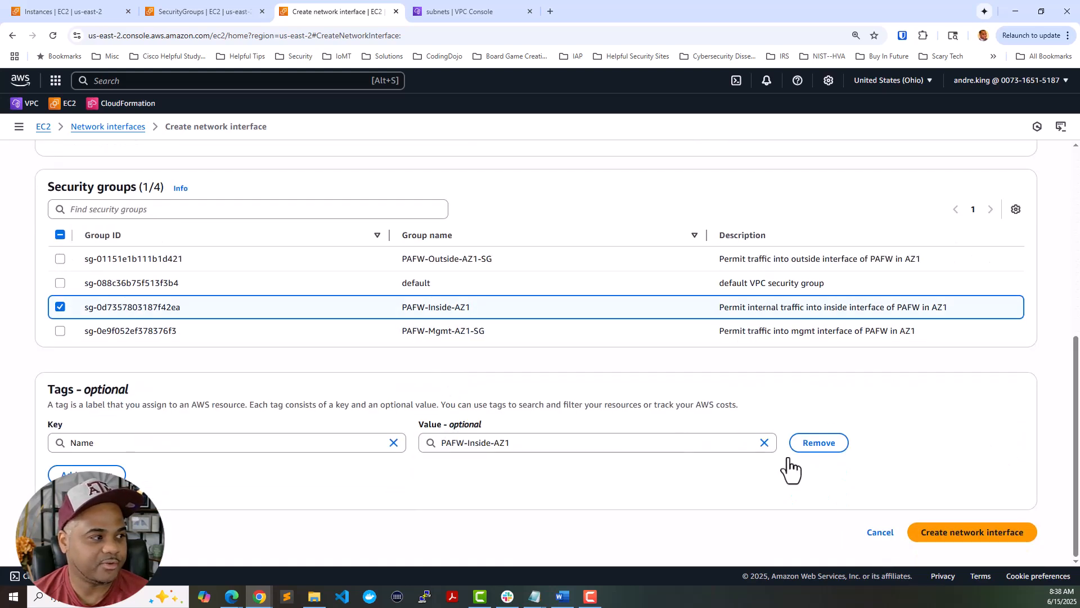
left_click(934, 535)
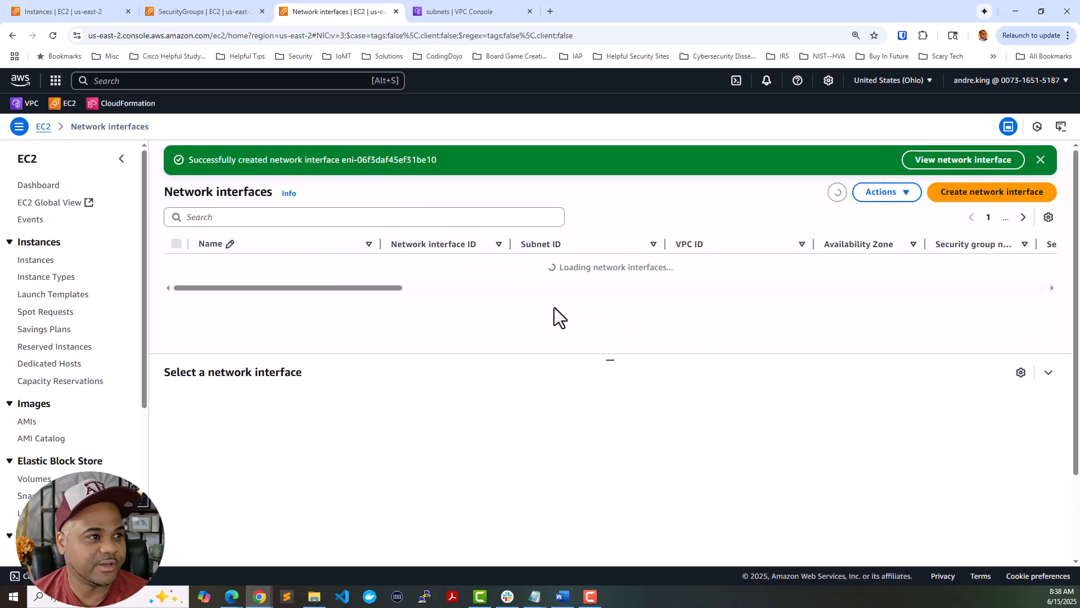
- Start another network interface described PAFW-Outside-AZ1 in the Security-Outside-AZ1 subnet
left_click(953, 198)
left_click(230, 262)
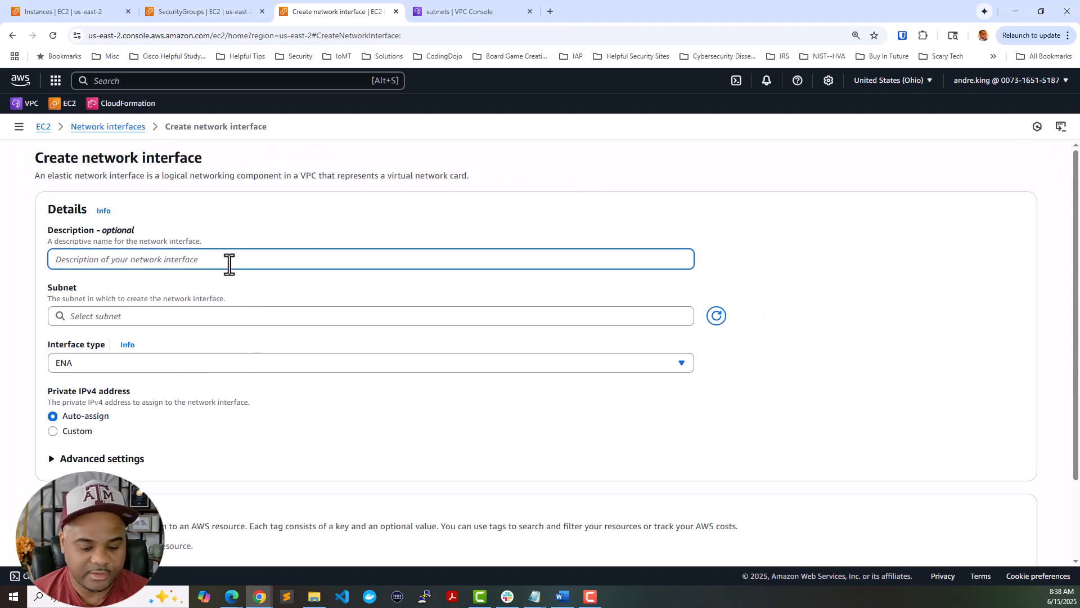
type("PAFW-Outsi")
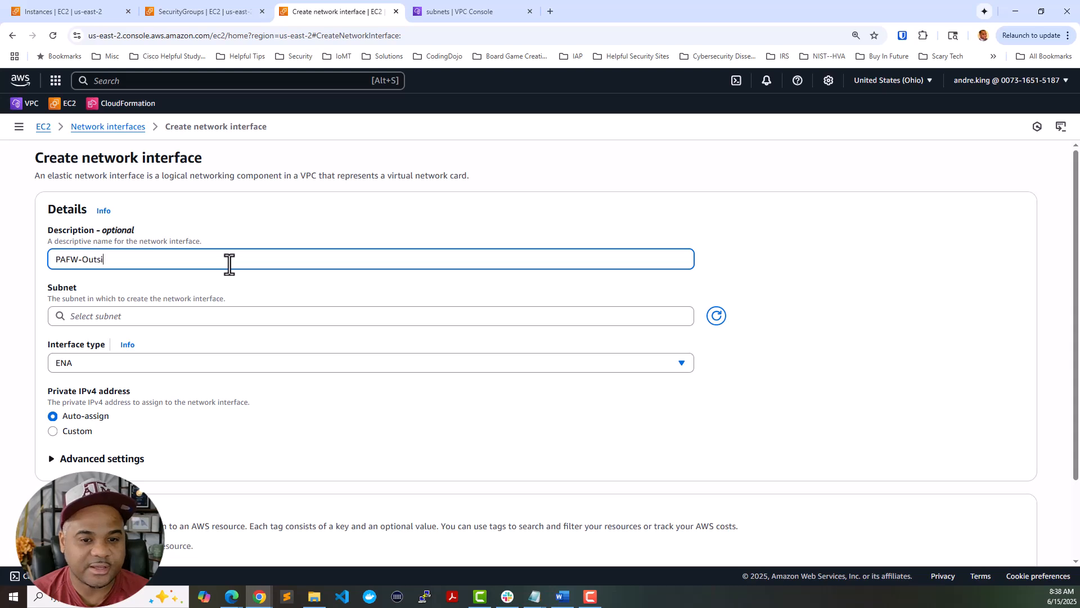
type("de-AZ1")
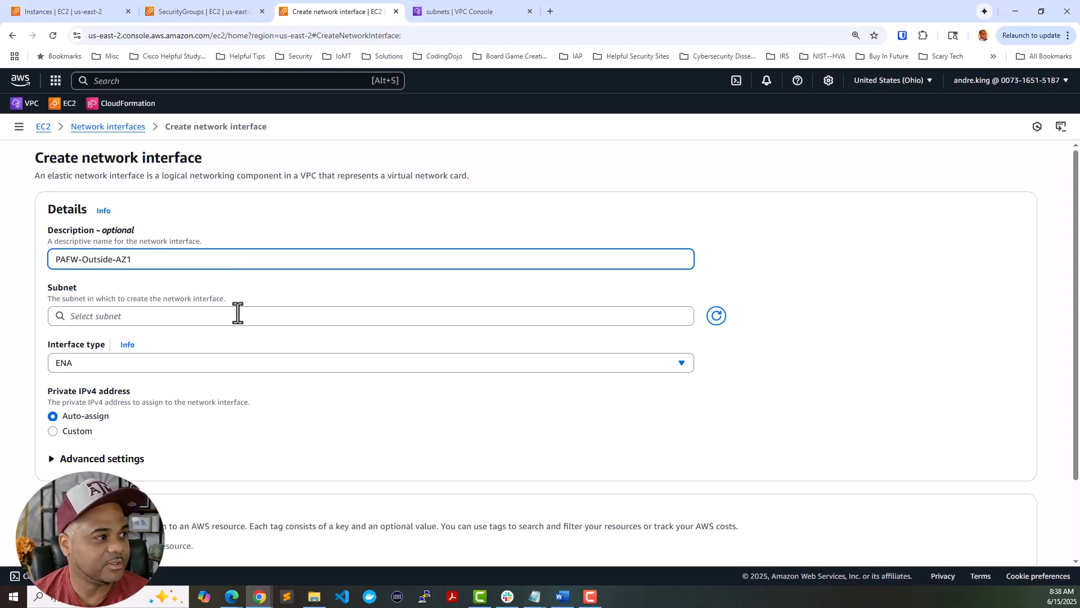
left_click(238, 313)
type("outside")
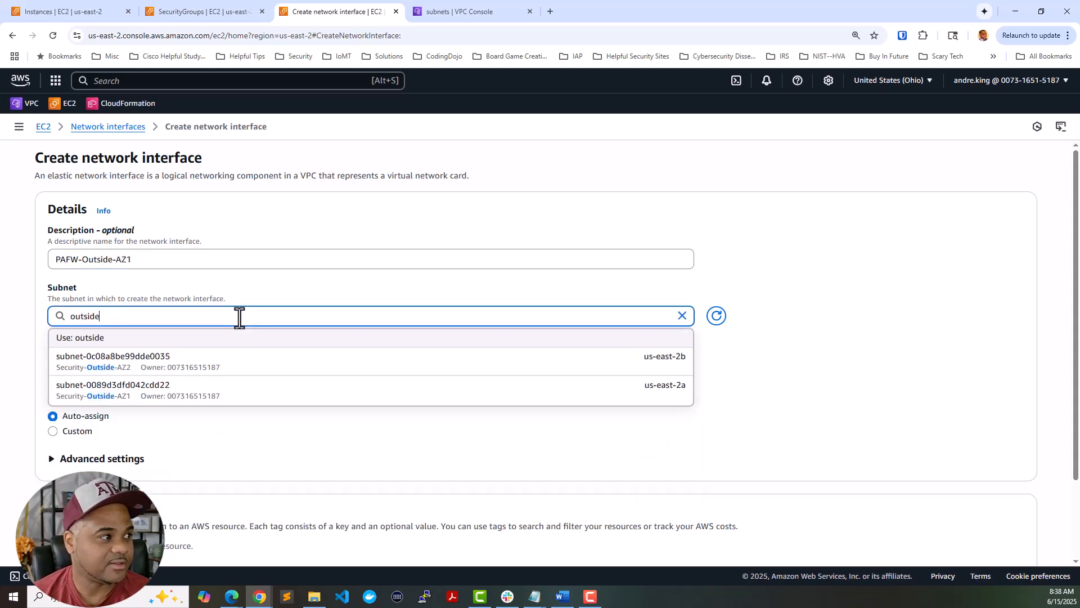
left_click(256, 396)
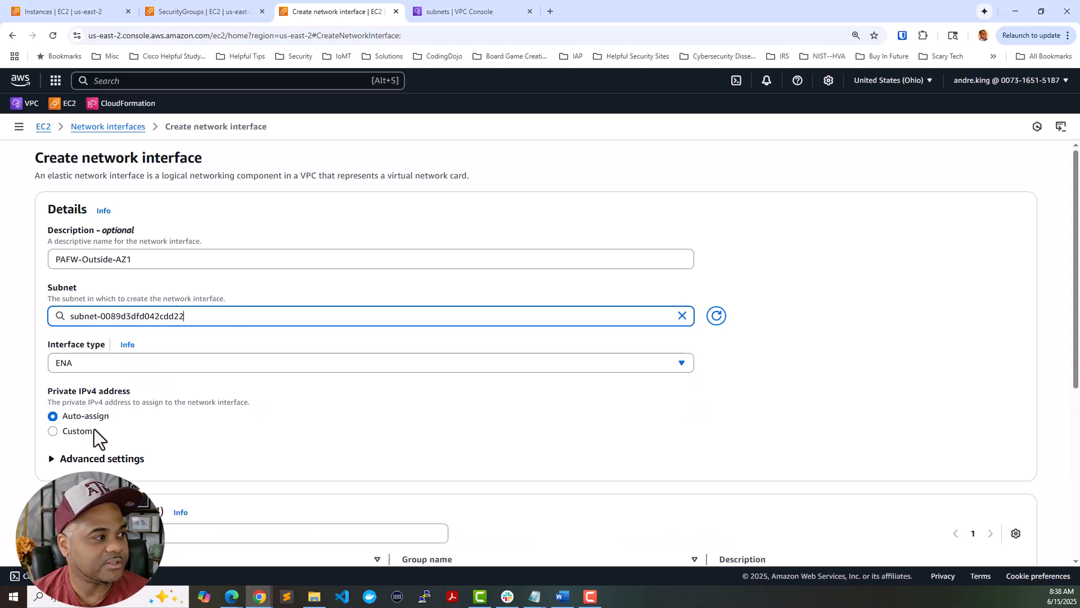
- Assign custom private IPv4 10.0.0.40 and attach the PAFW-Outside-AZ1-SG security group
left_click(85, 431)
scroll(177, 402, "down", 2)
left_click(180, 349)
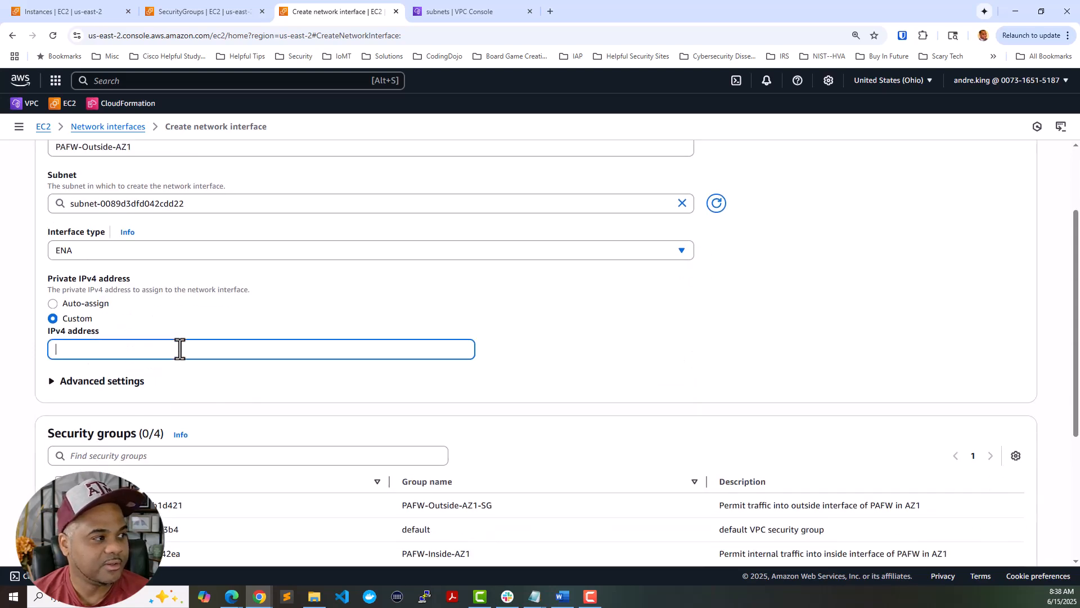
type("10.0.0.40")
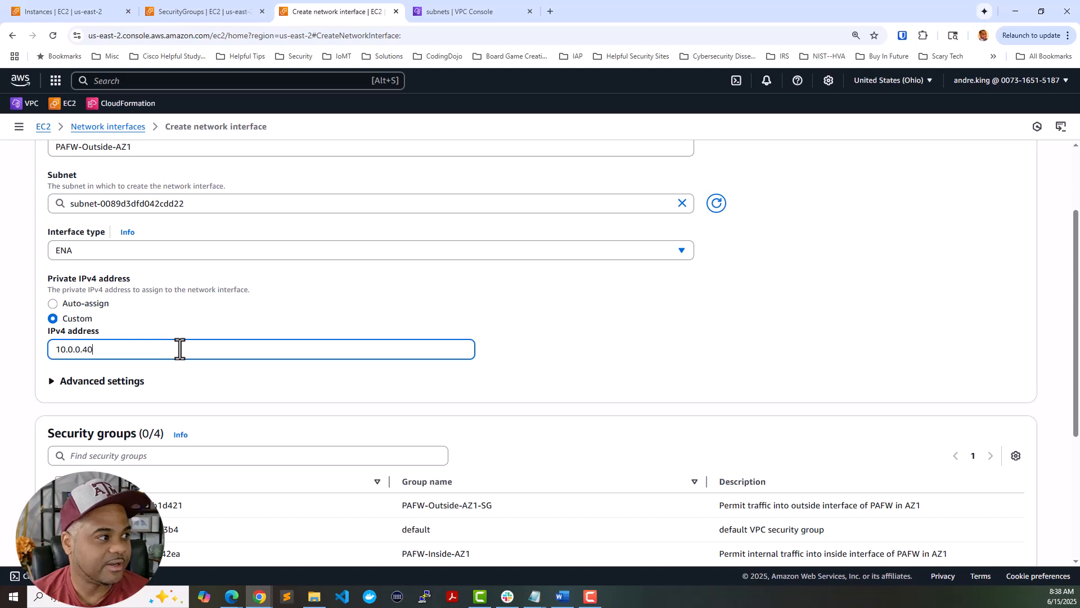
scroll(275, 527, "down", 2)
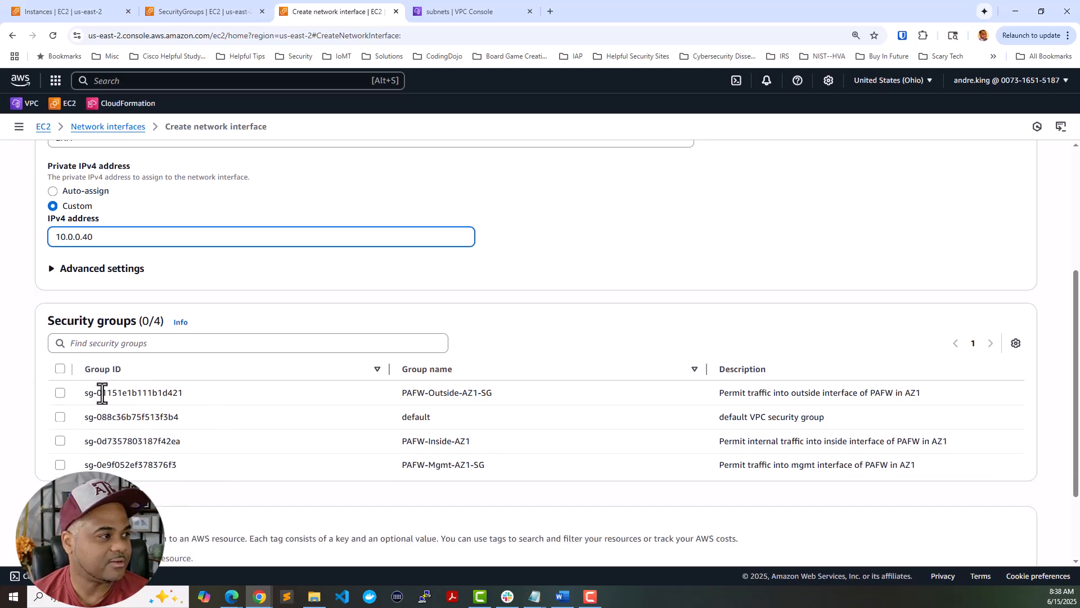
left_click(98, 393)
left_click(61, 393)
scroll(201, 370, "down", 1)
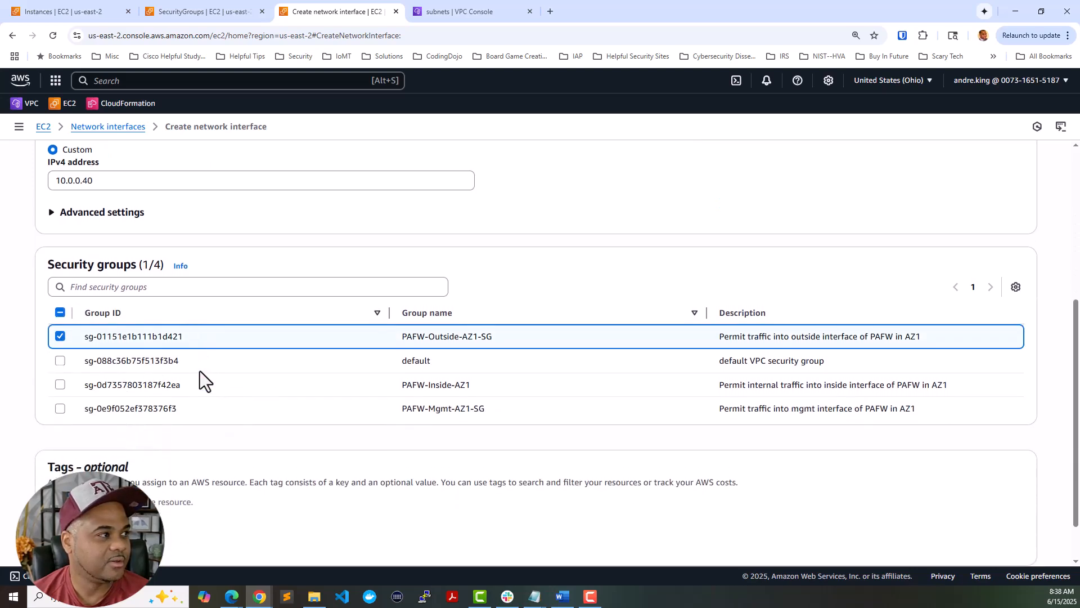
scroll(140, 234, "up", 3)
scroll(143, 235, "up", 2)
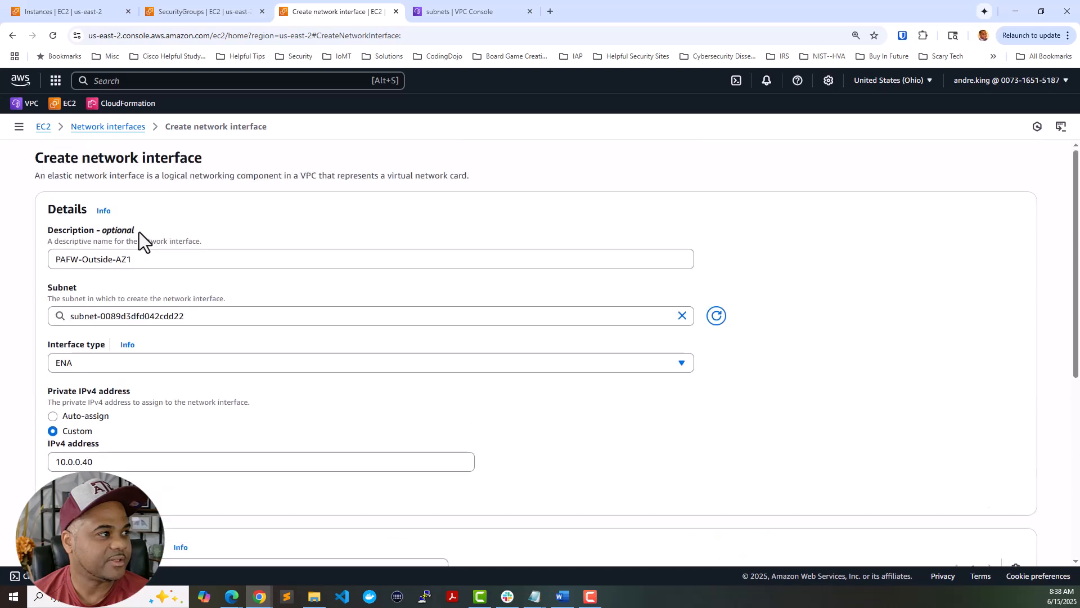
- Tag it Name = PAFW-Outside-AZ1 and create the network interface
triple_click(143, 260)
key("ctrl+c")
scroll(181, 366, "down", 6)
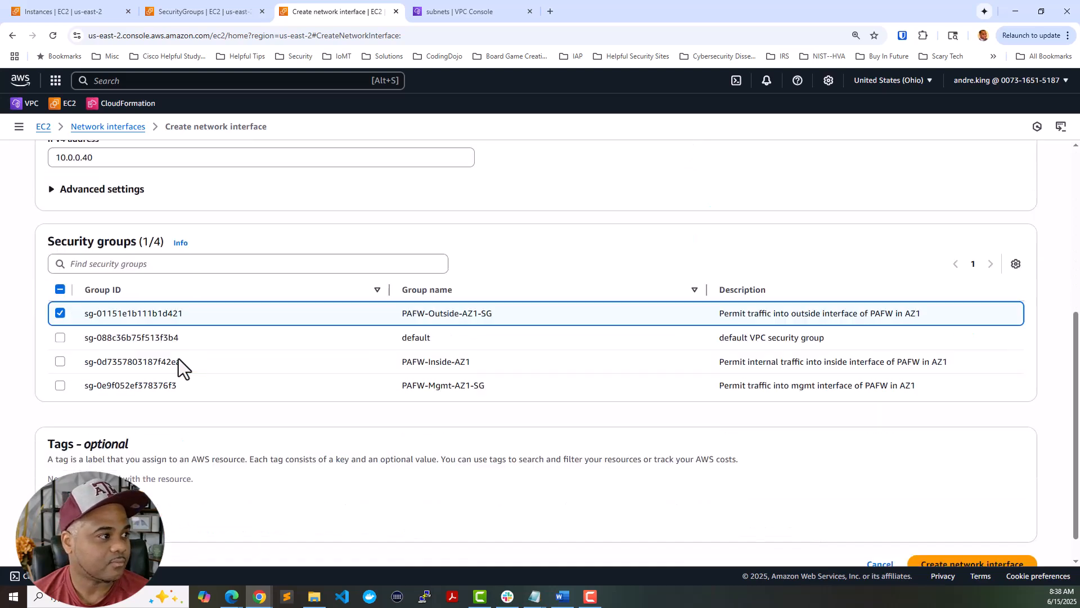
left_click(87, 474)
type("Name")
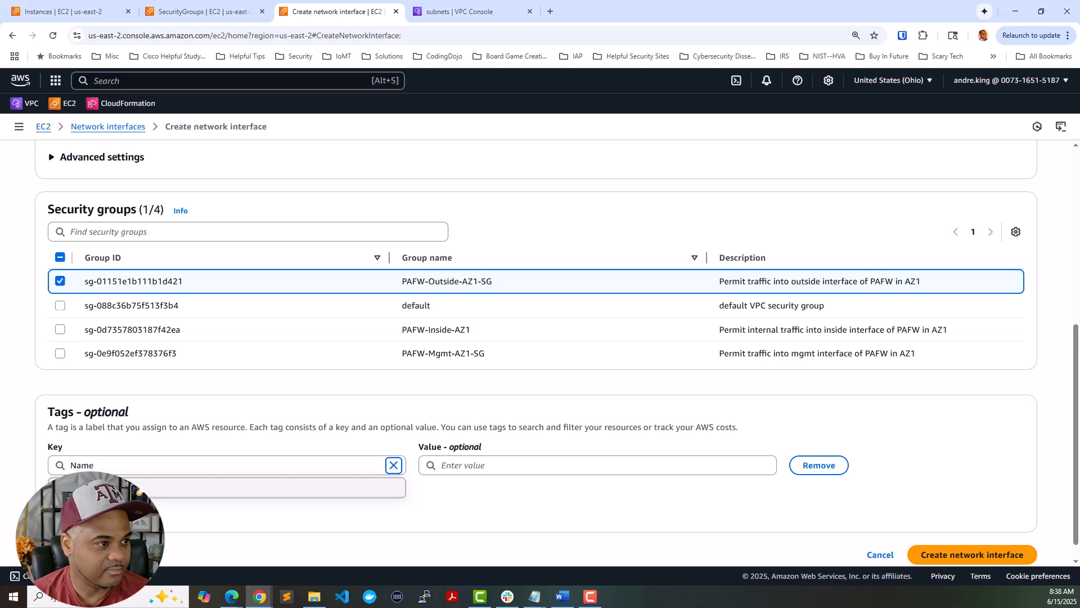
key("Tab")
key("ctrl+v")
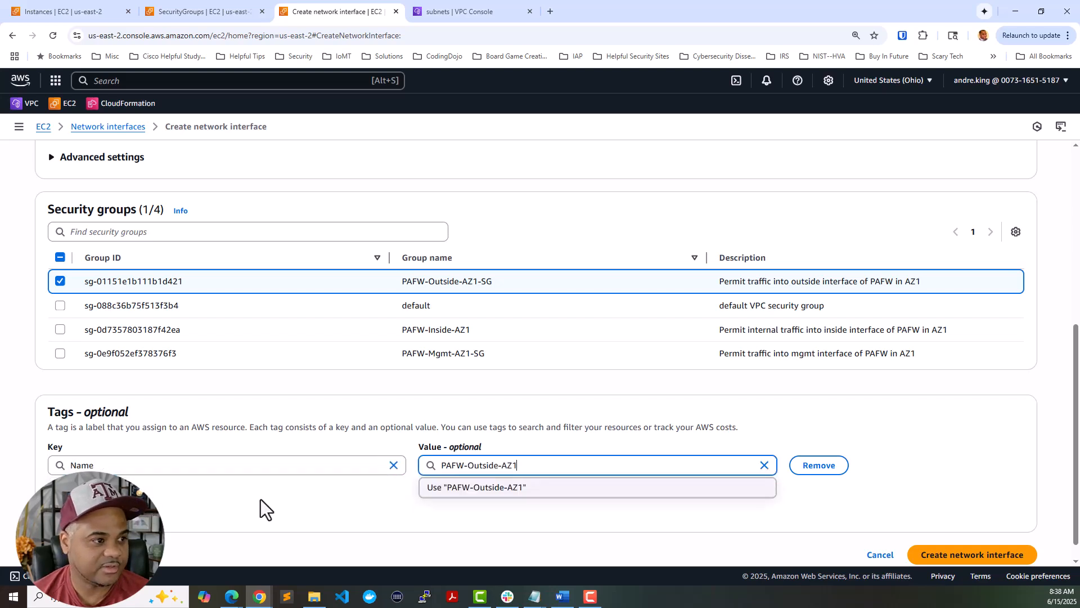
left_click(681, 489)
left_click(964, 545)
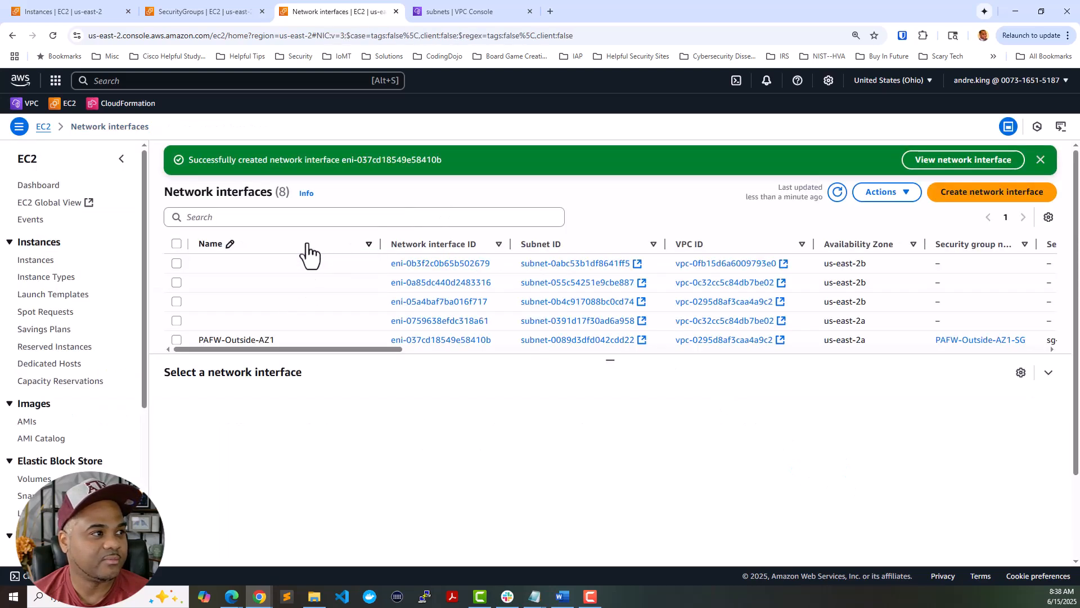
left_click(305, 248)
left_click(305, 245)
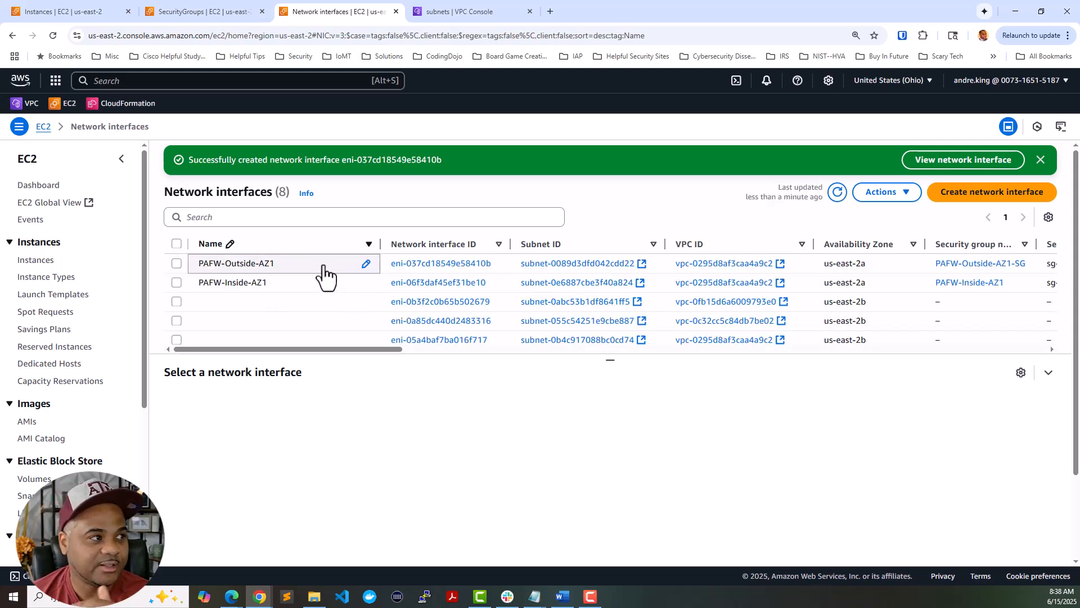
left_click(324, 264)
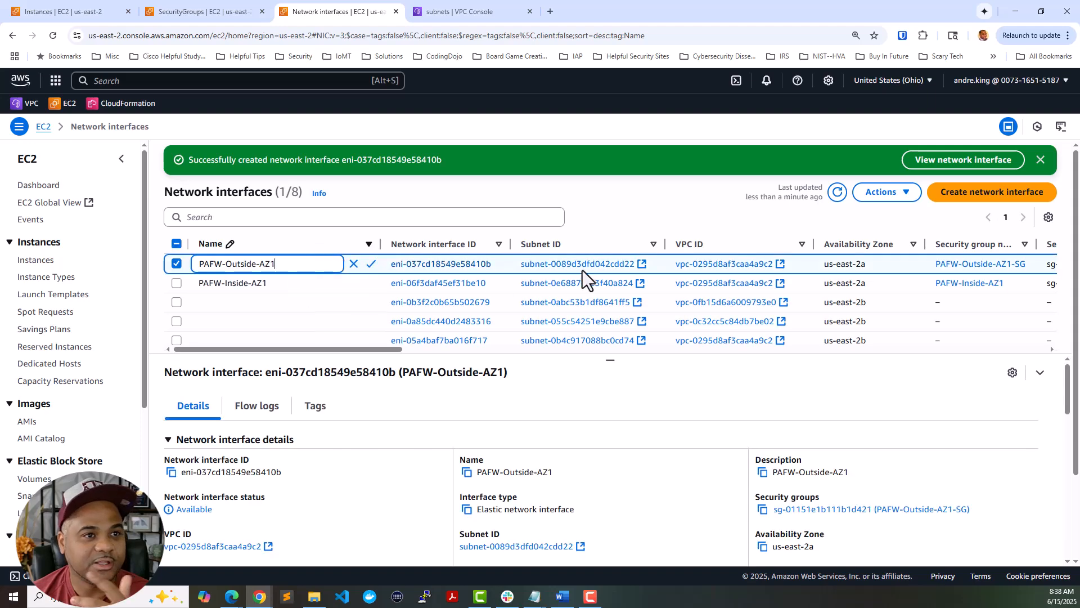
left_click(889, 193)
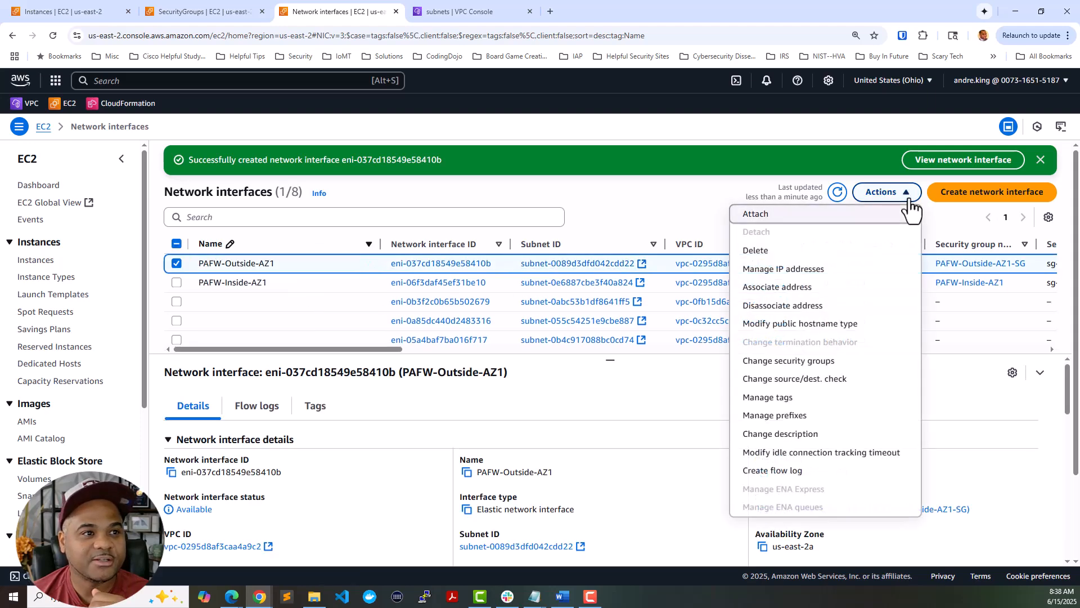
left_click(795, 361)
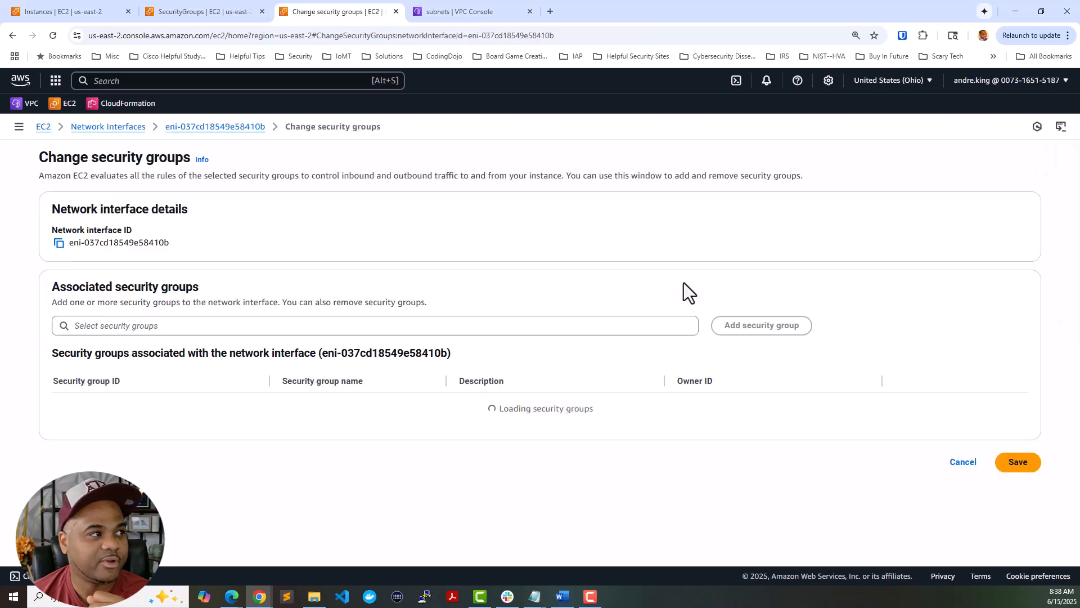
left_click(465, 324)
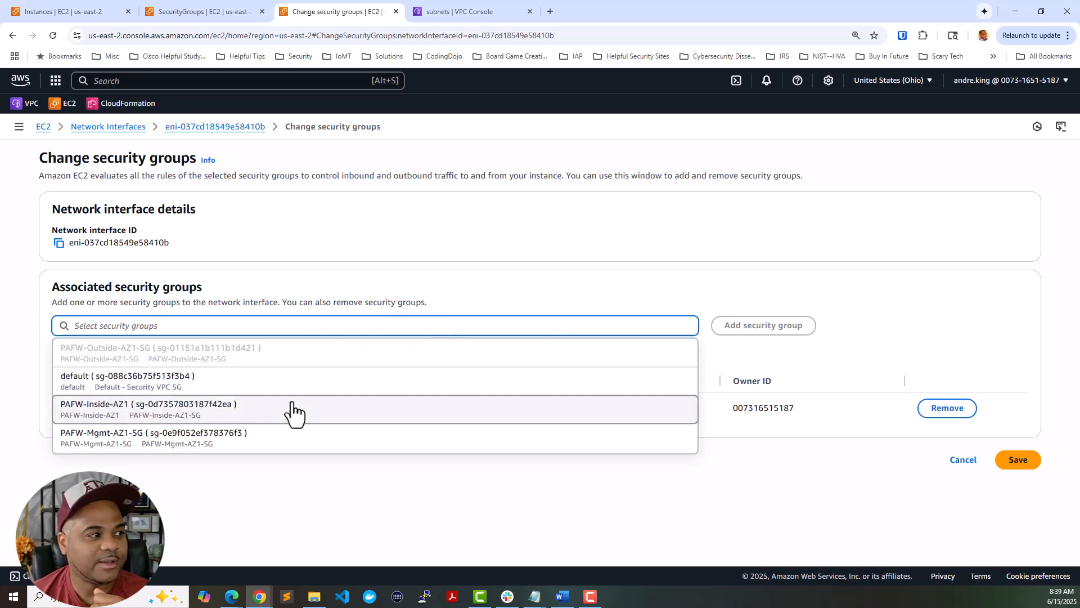
left_click(292, 408)
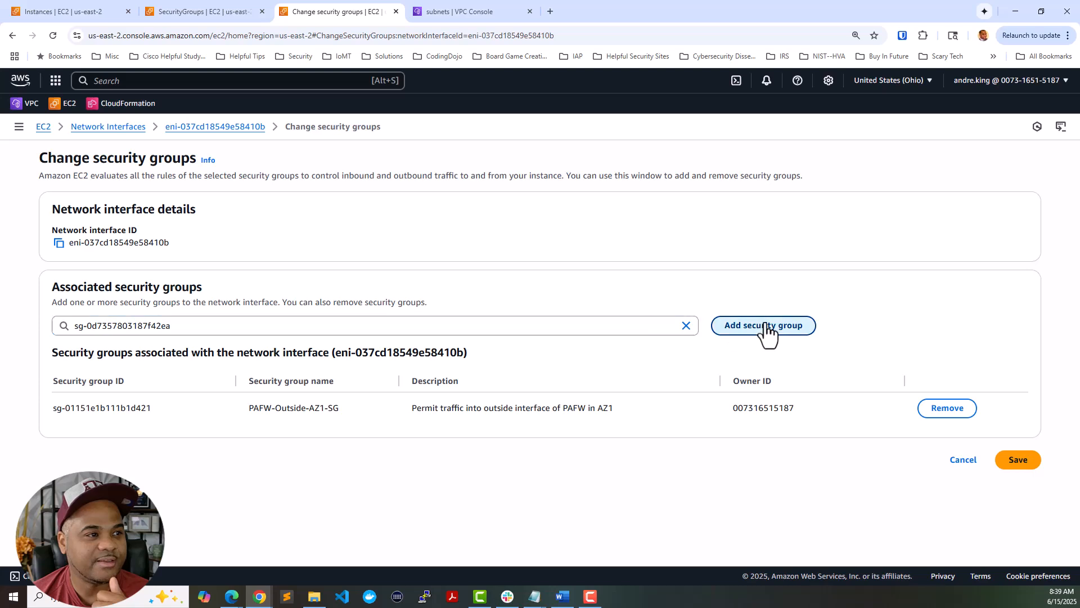
left_click(749, 325)
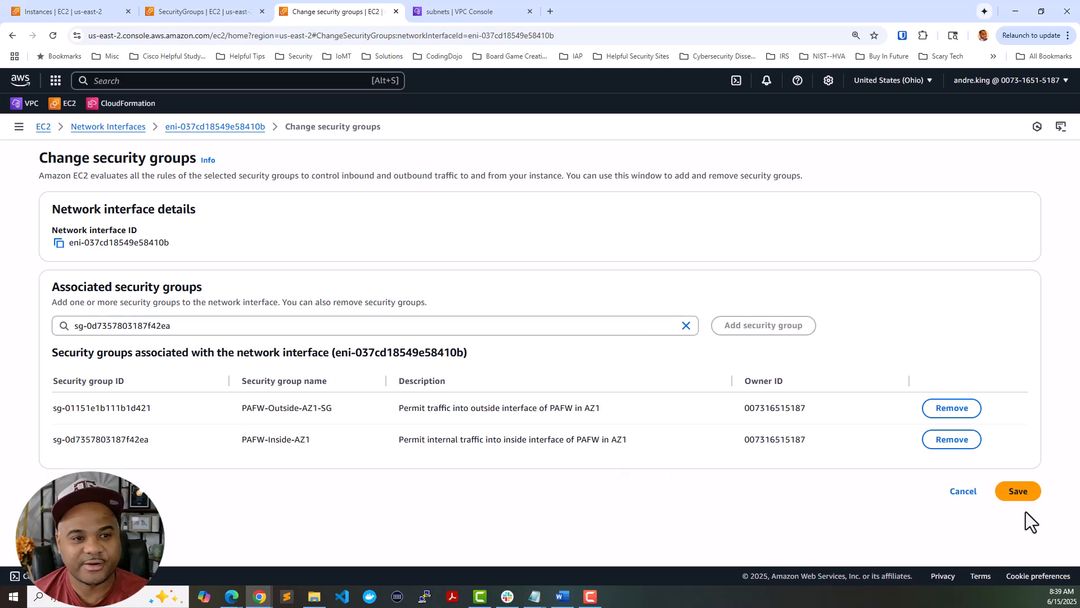
left_click(950, 444)
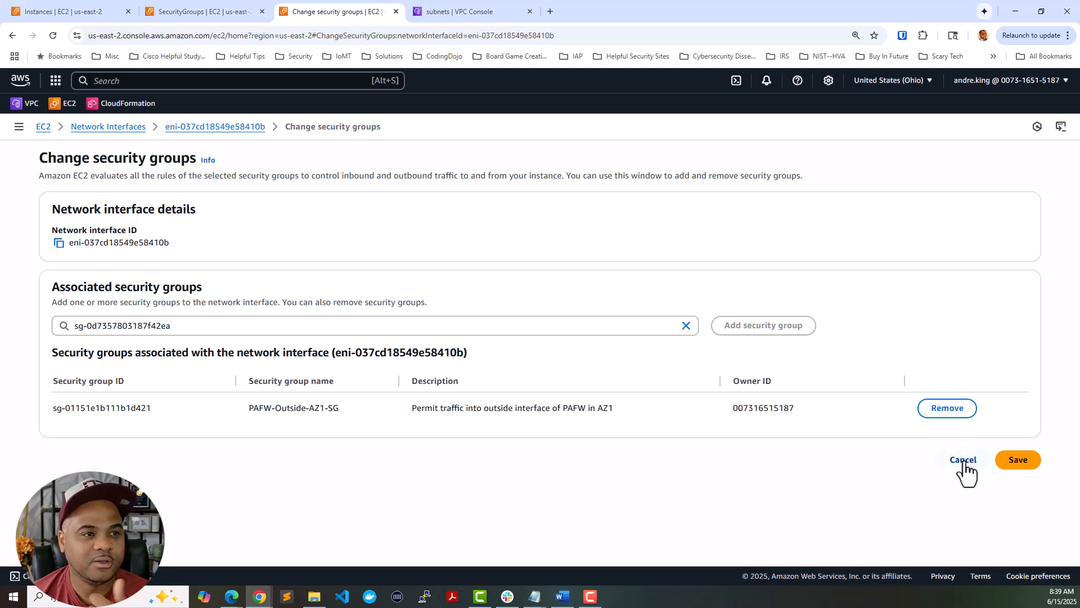
left_click(966, 460)
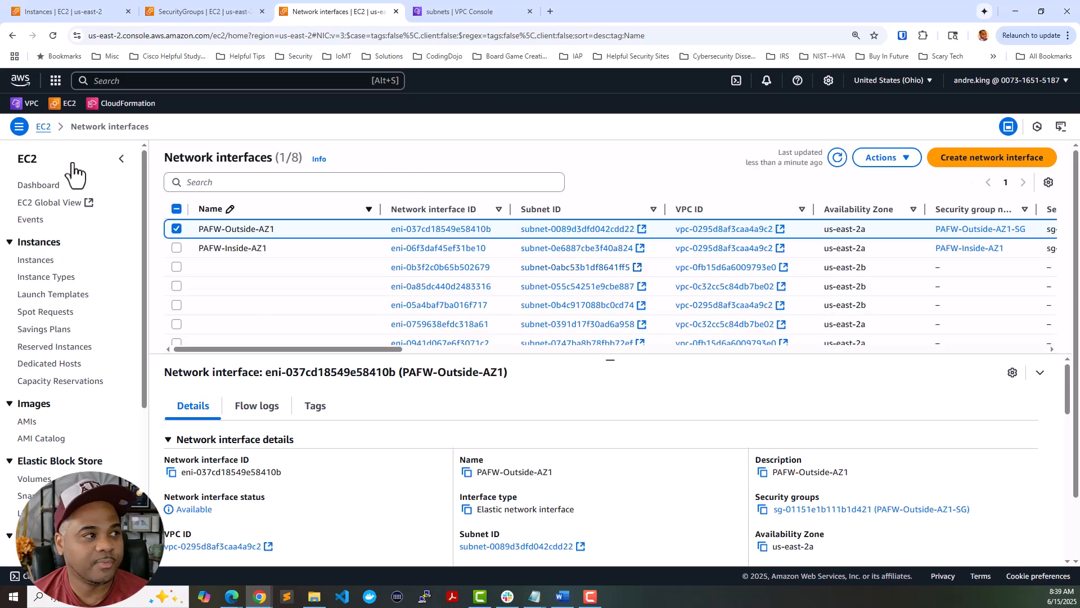
- Create an internet gateway named Security-IGW from the VPC console
left_click(444, 13)
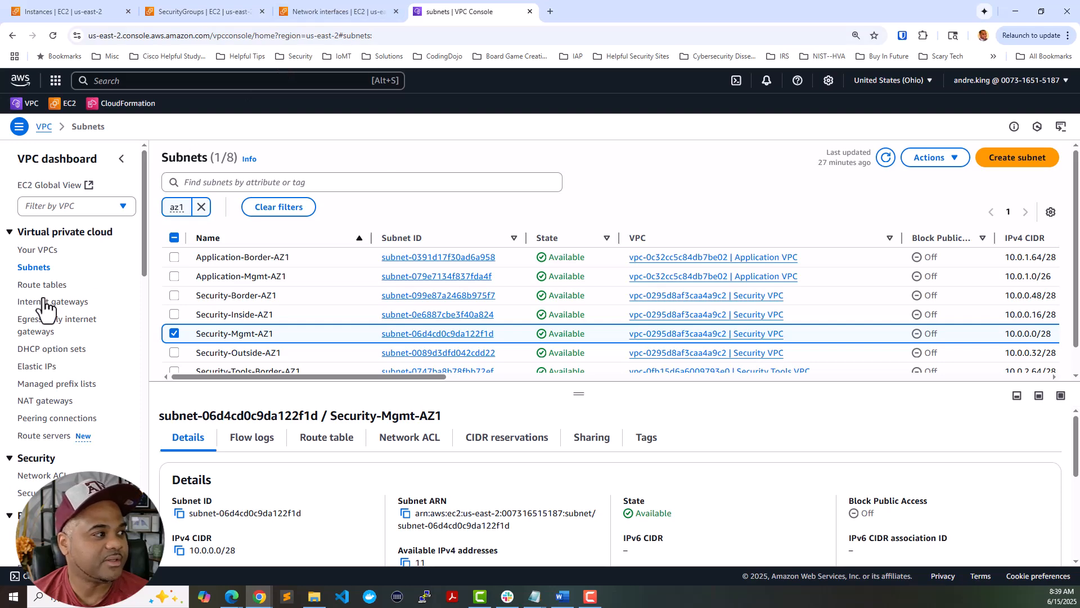
scroll(63, 308, "down", 2)
scroll(63, 308, "down", 4)
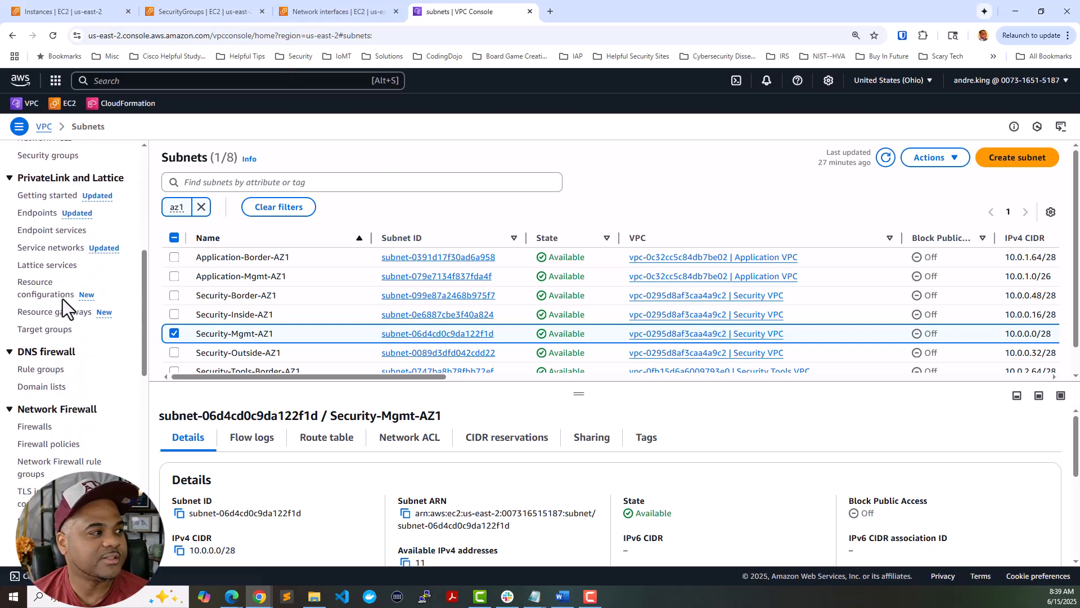
scroll(48, 306, "down", 3)
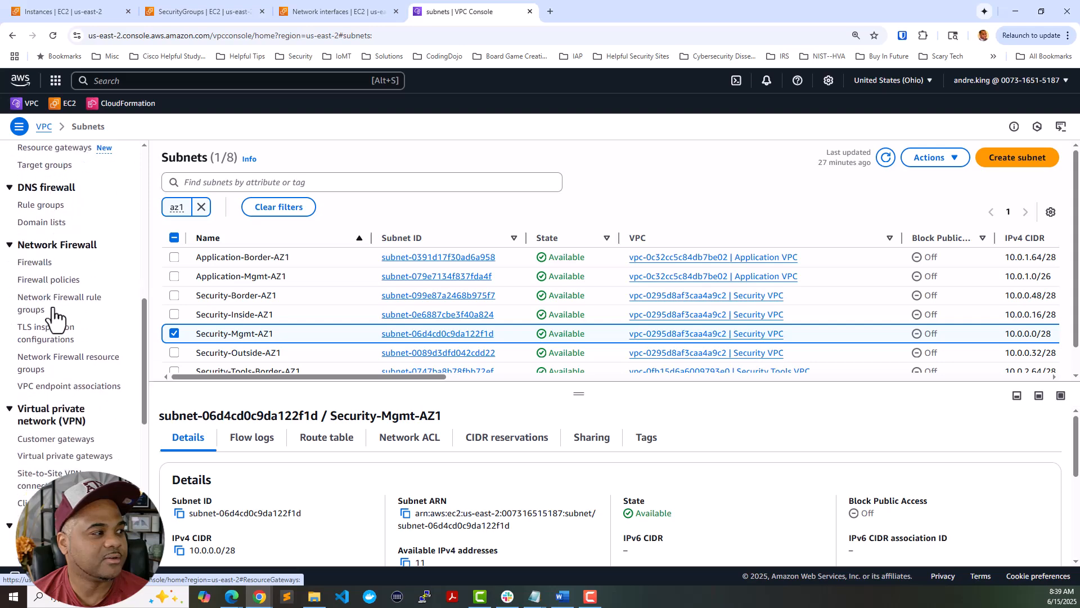
scroll(53, 307, "down", 7)
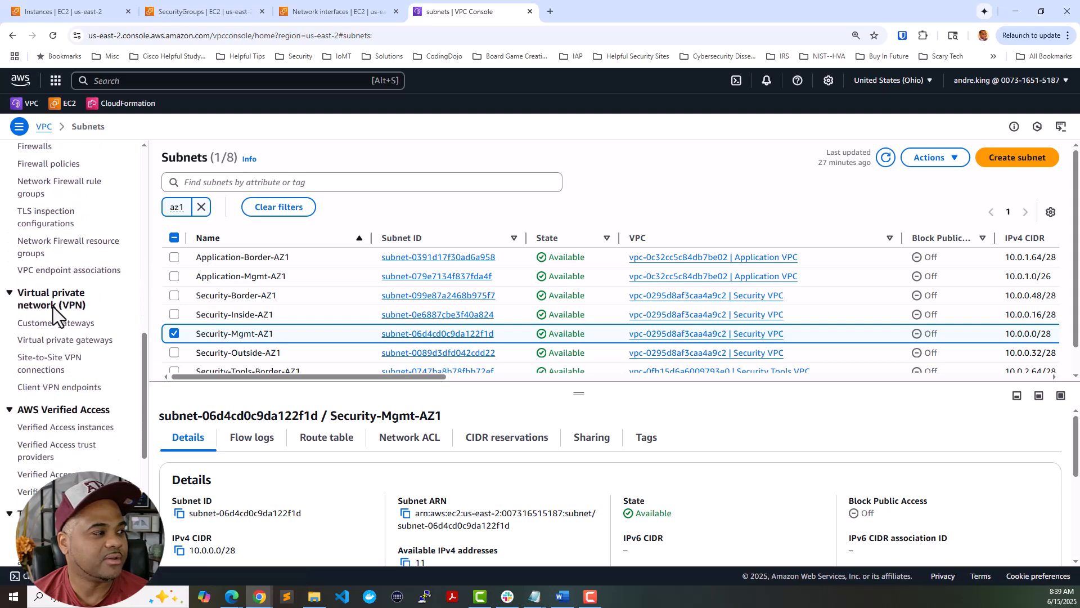
scroll(54, 306, "up", 14)
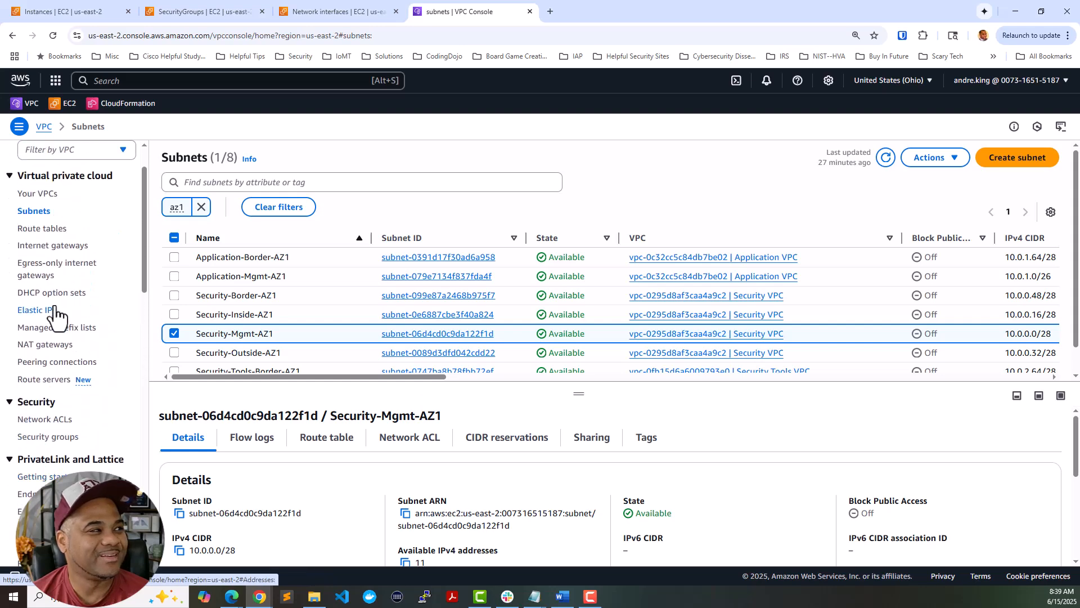
left_click(62, 246)
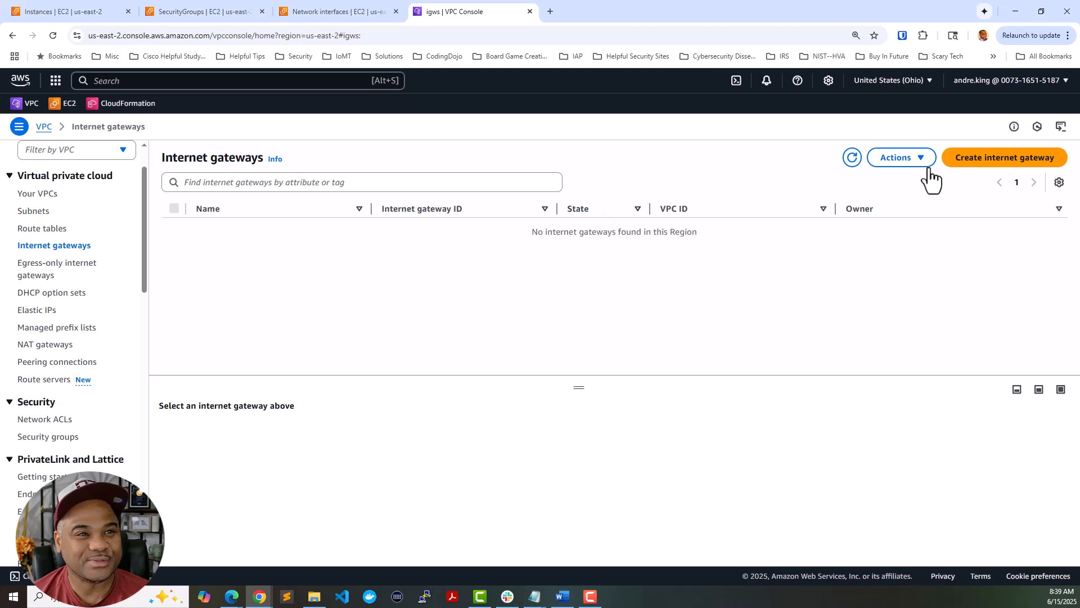
left_click(964, 159)
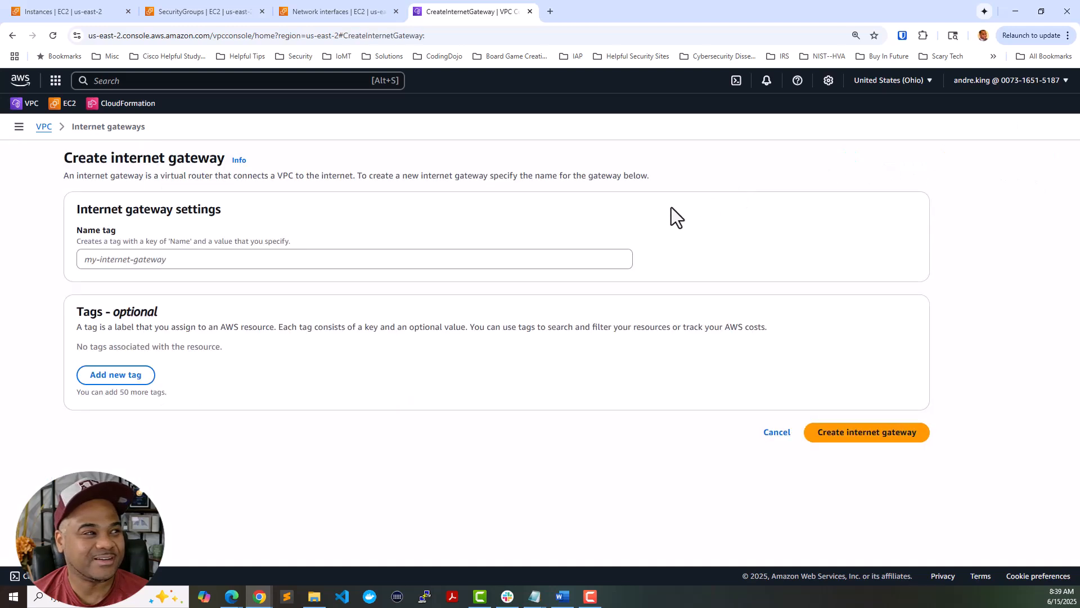
left_click(463, 260)
type("Se")
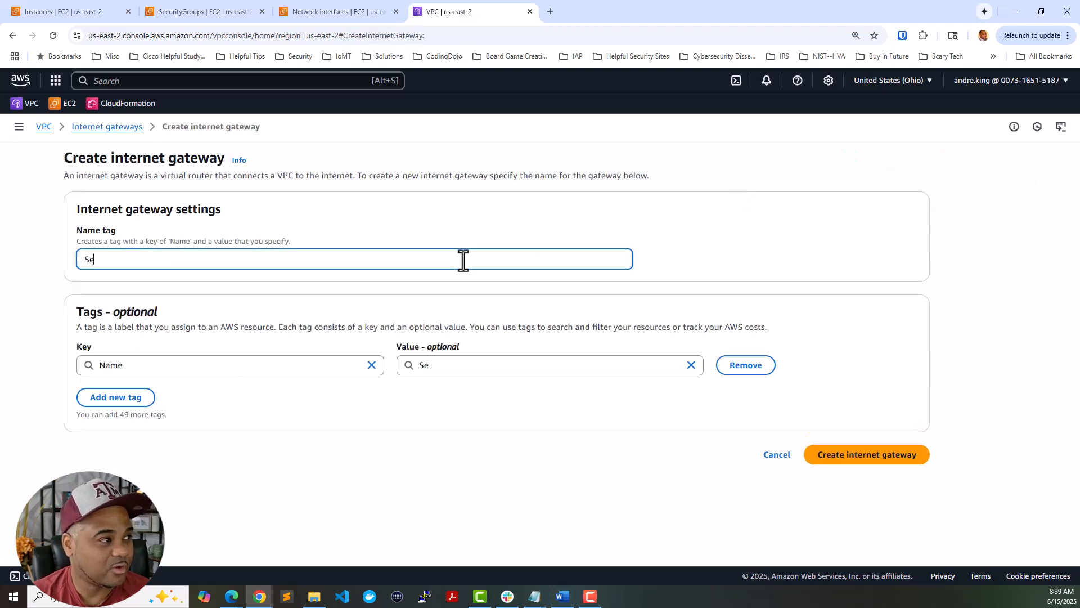
type("curity-IGW")
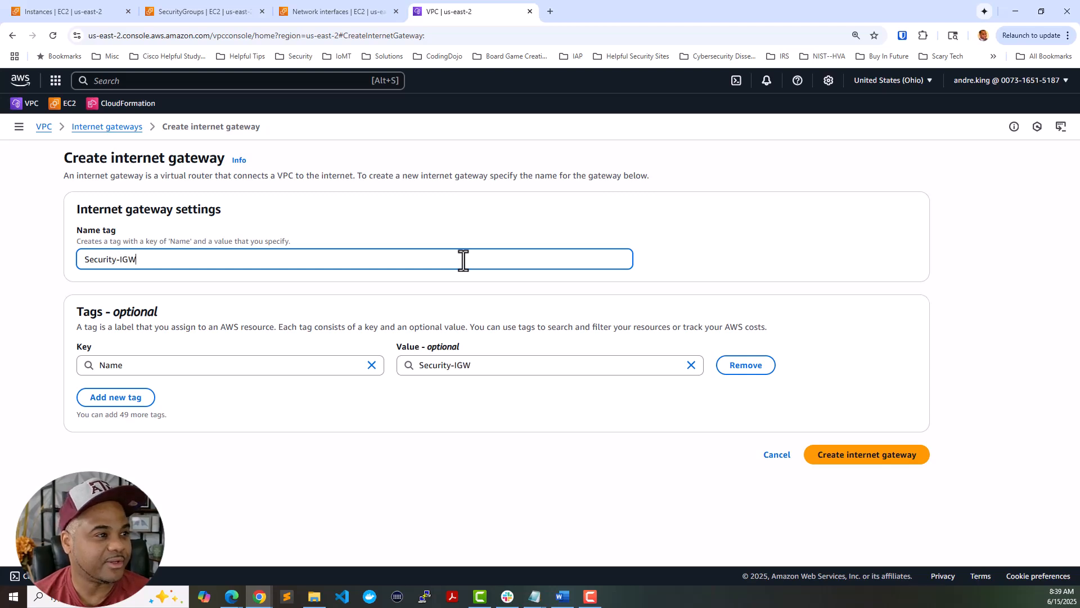
left_click(844, 454)
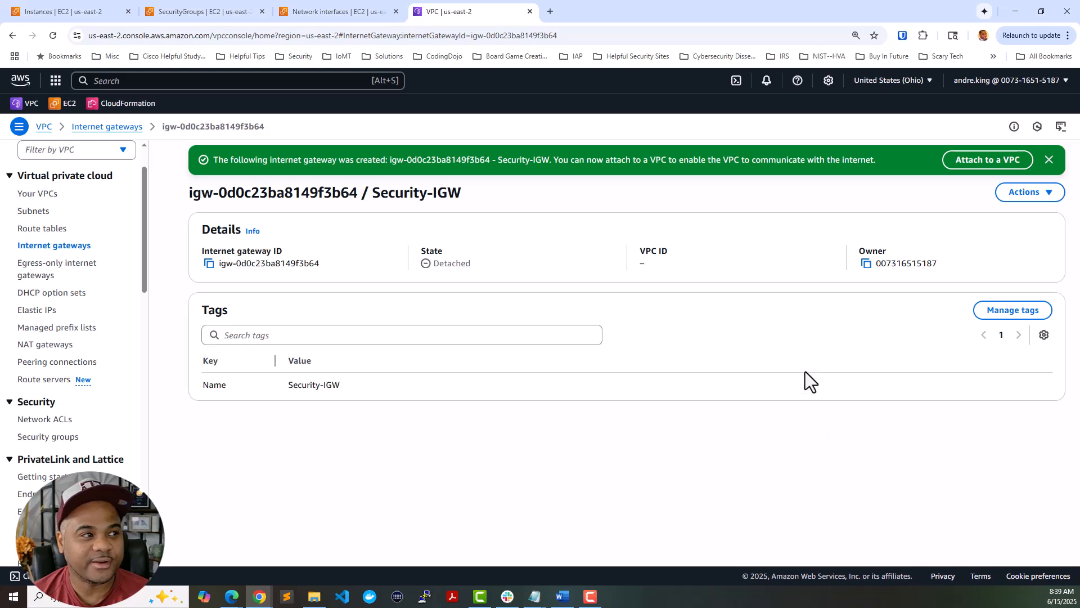
- Attach Security-IGW to the Security VPC and return to the internet gateways list
left_click(994, 163)
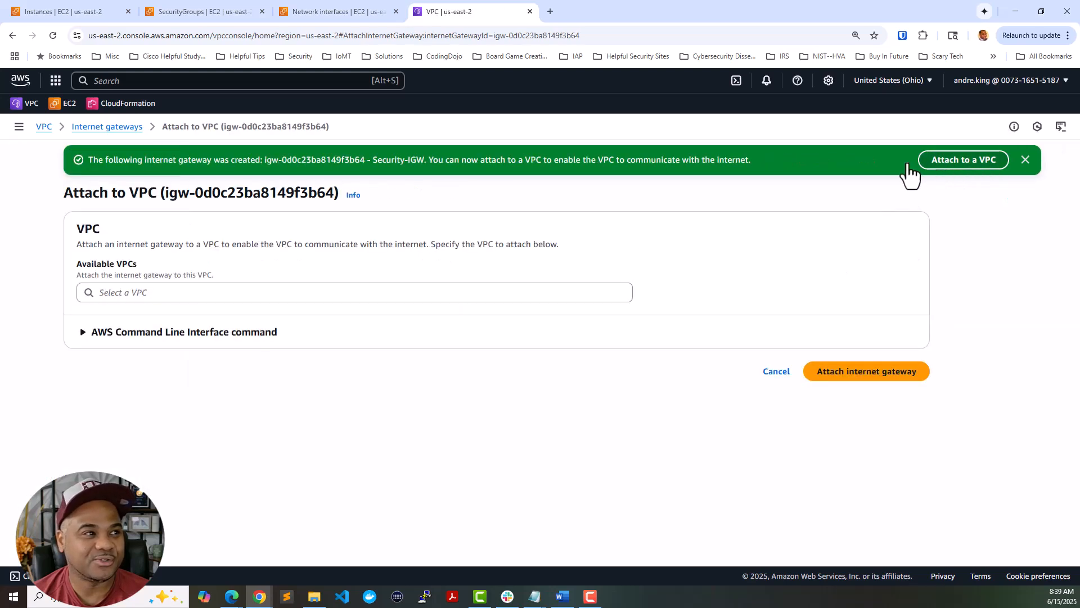
left_click(389, 300)
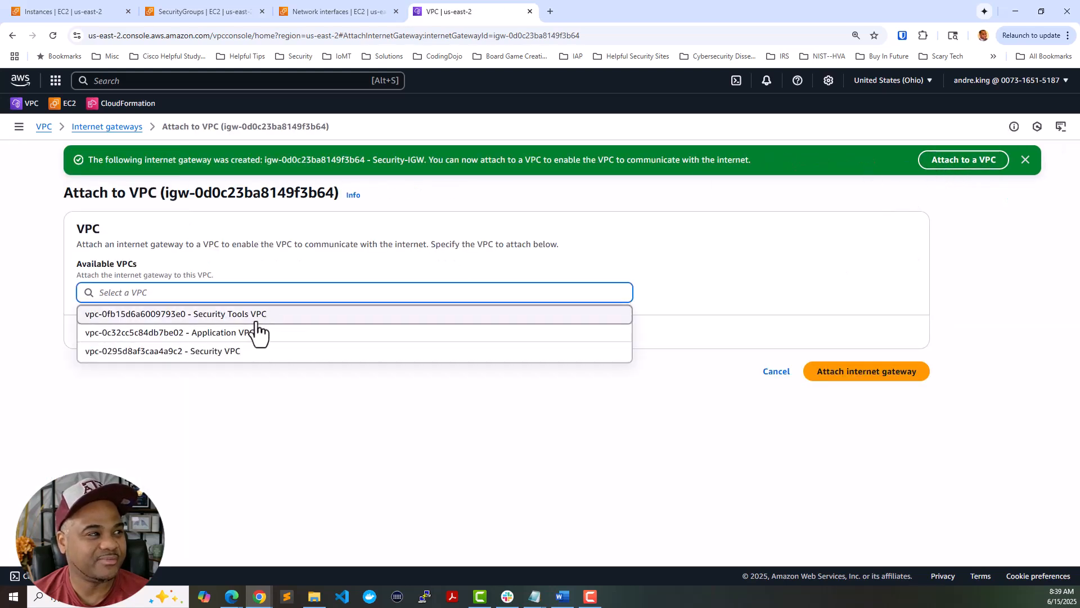
left_click(252, 355)
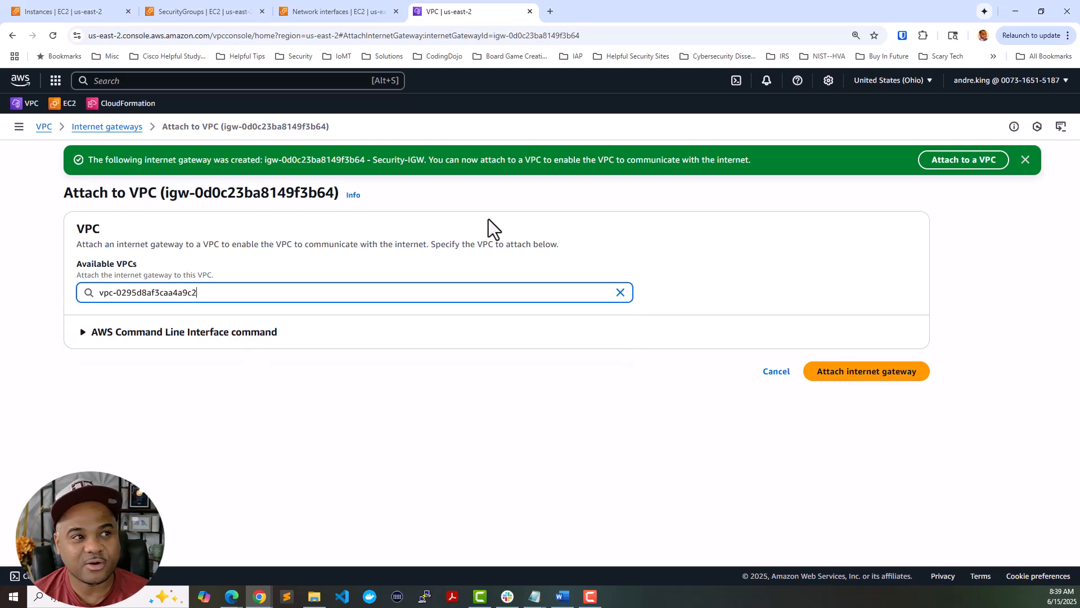
left_click(855, 371)
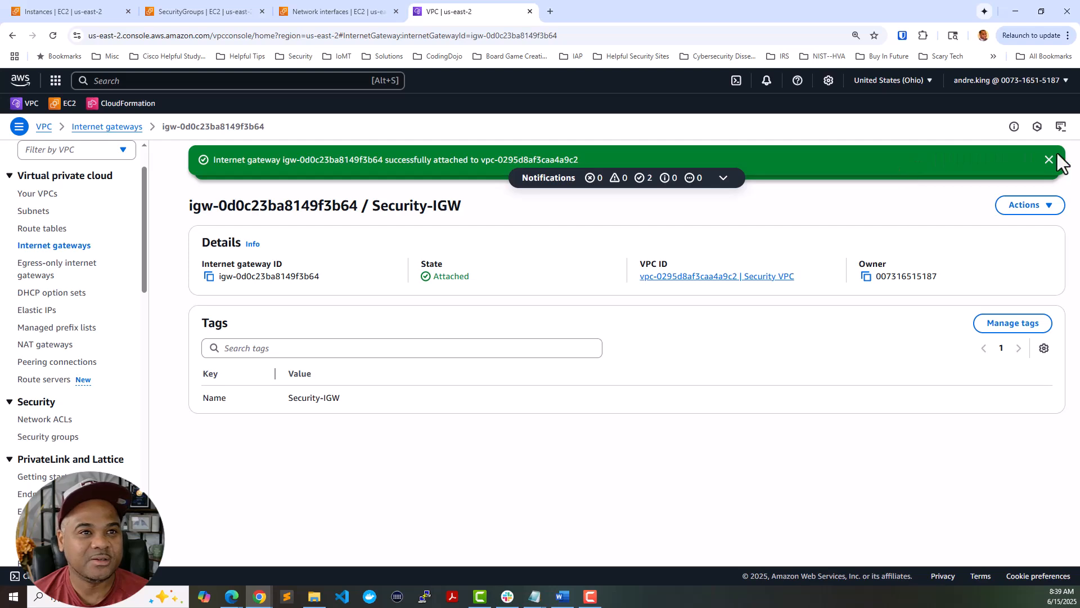
left_click(1049, 161)
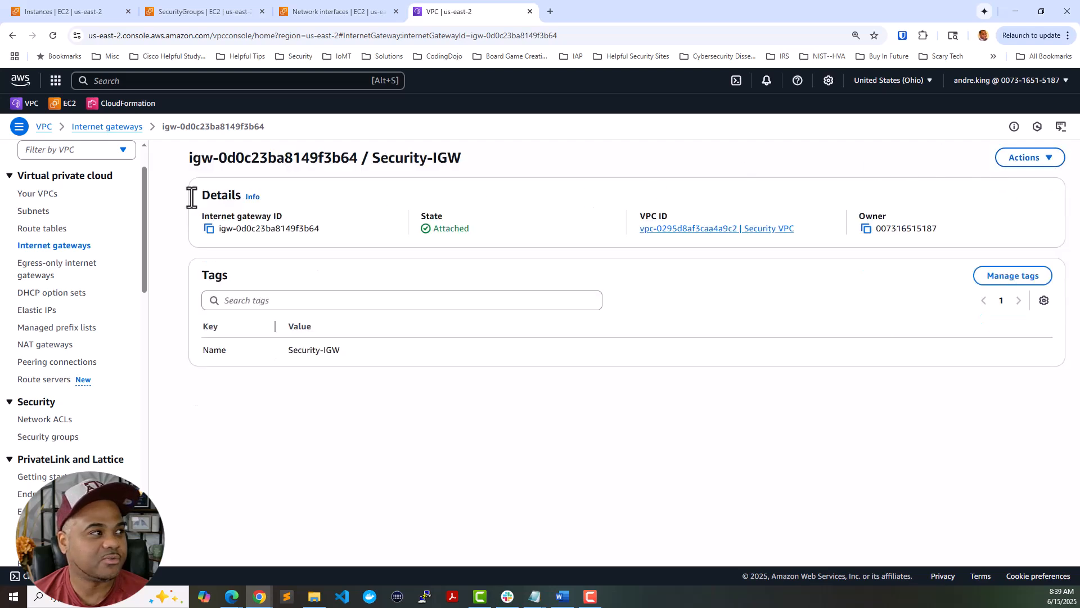
left_click(59, 246)
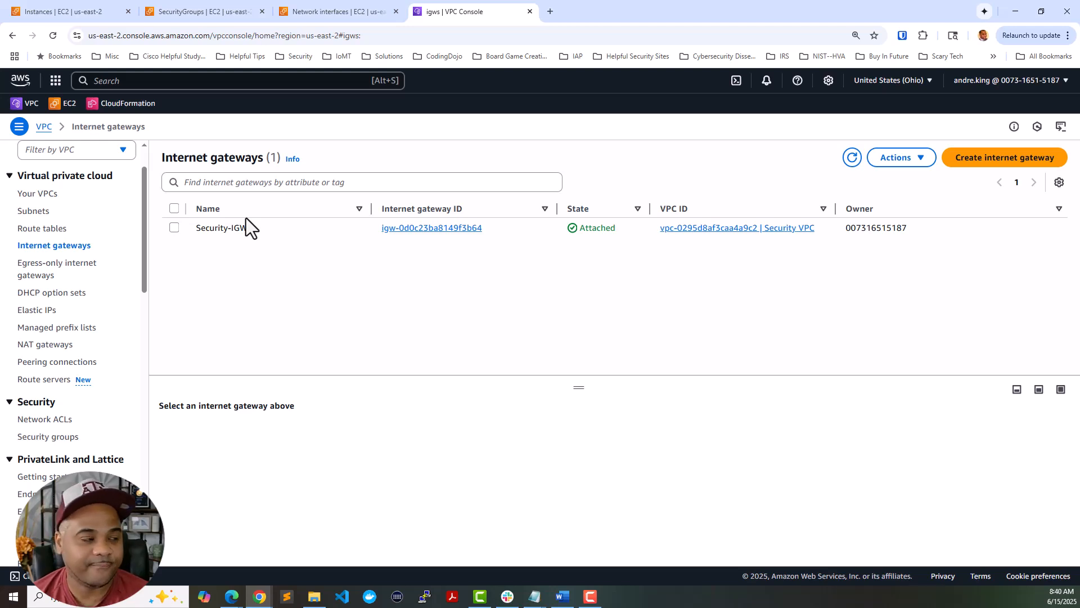
- Edit Security-Mgmt-RT's routes and add a route with destination 0.0.0.0/0
left_click(48, 230)
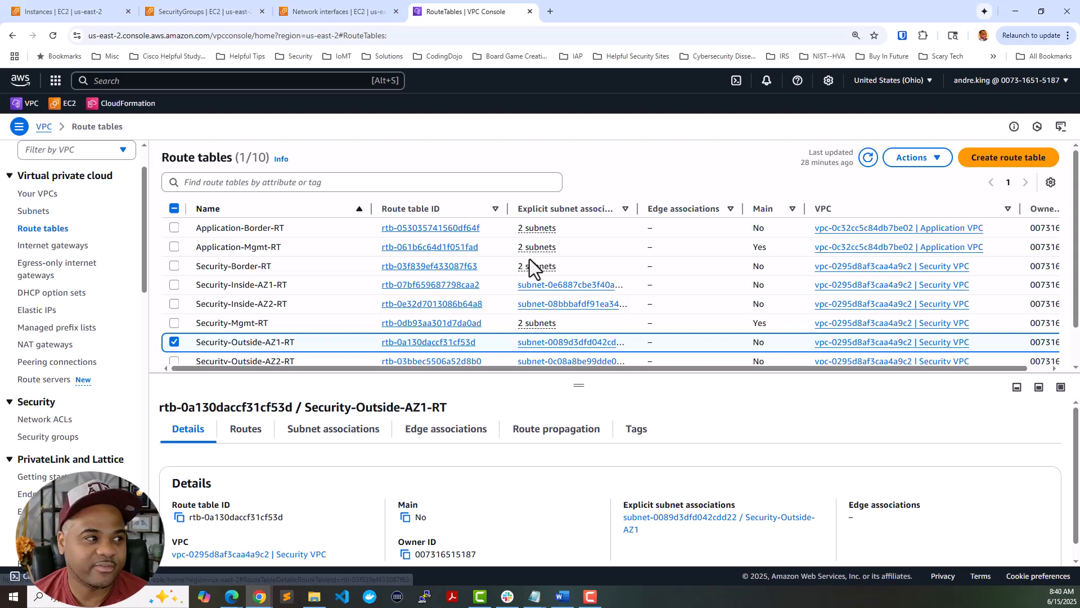
scroll(526, 329, "down", 2)
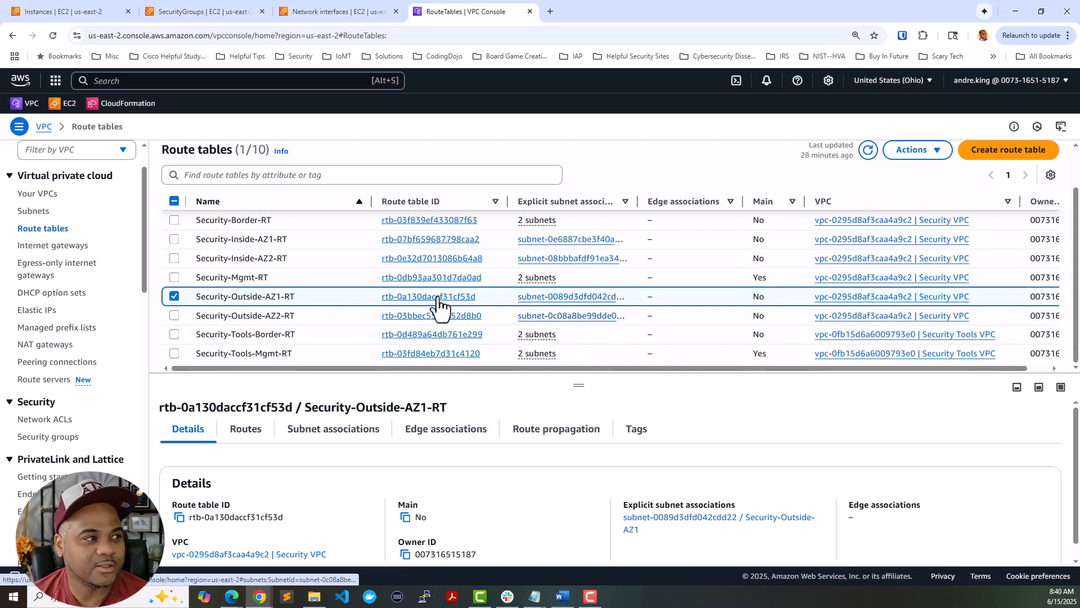
left_click(332, 278)
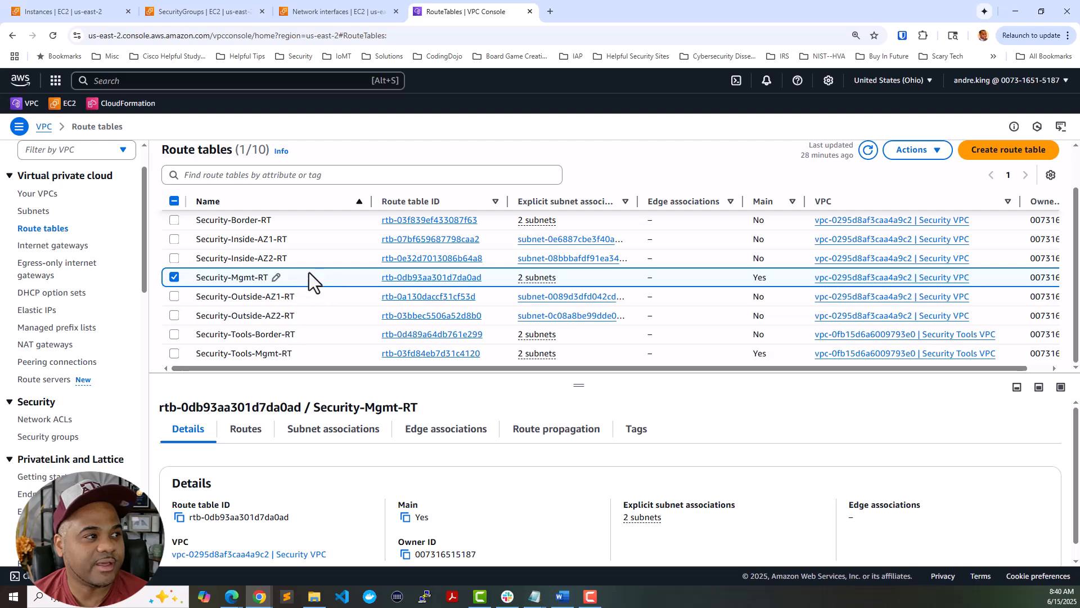
left_click(258, 437)
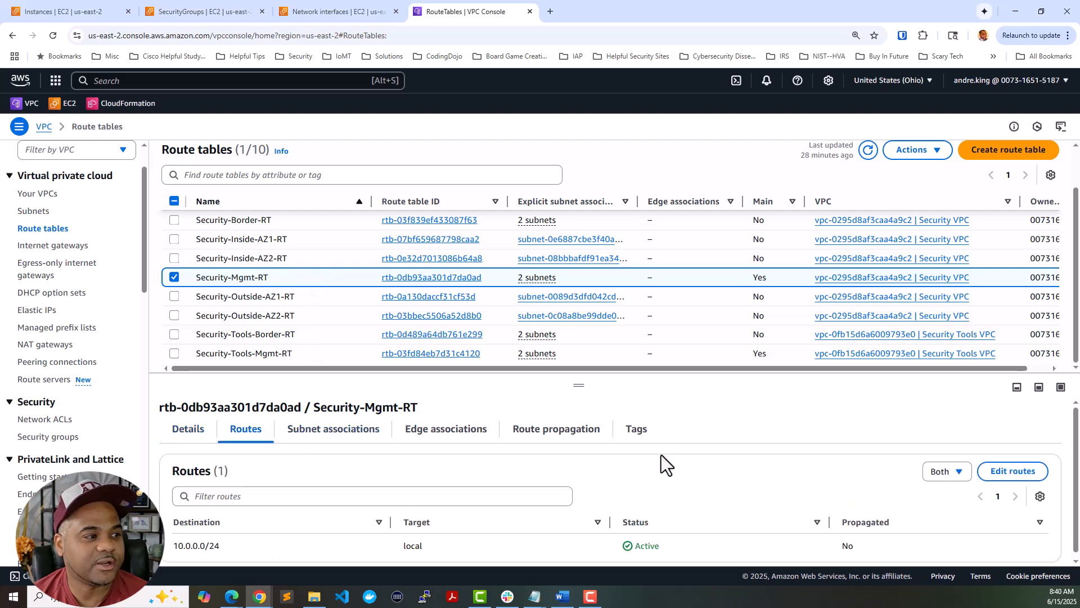
left_click(1006, 473)
left_click(98, 286)
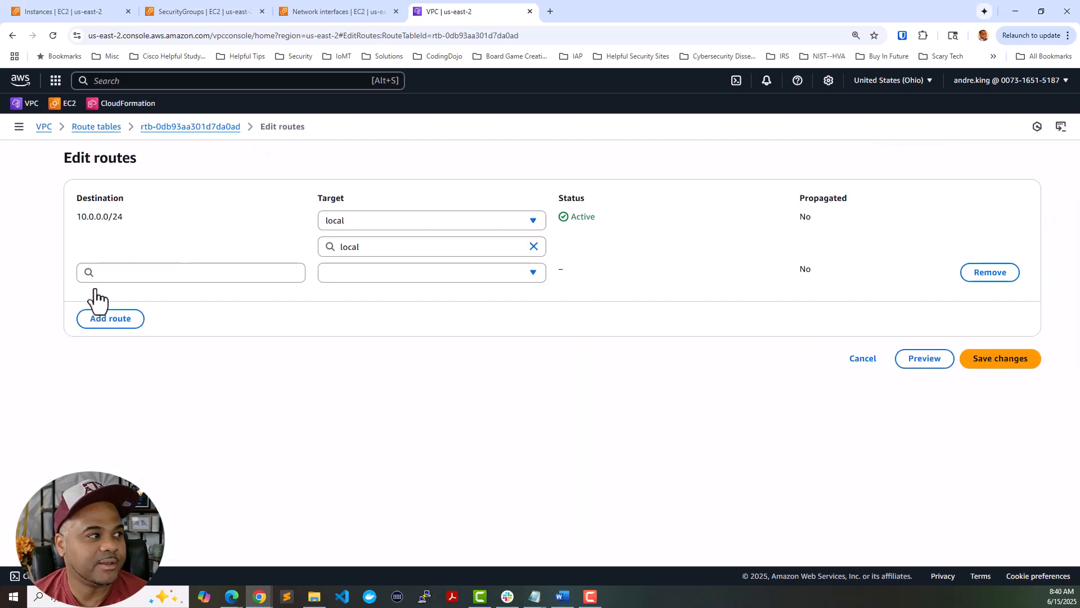
left_click(146, 274)
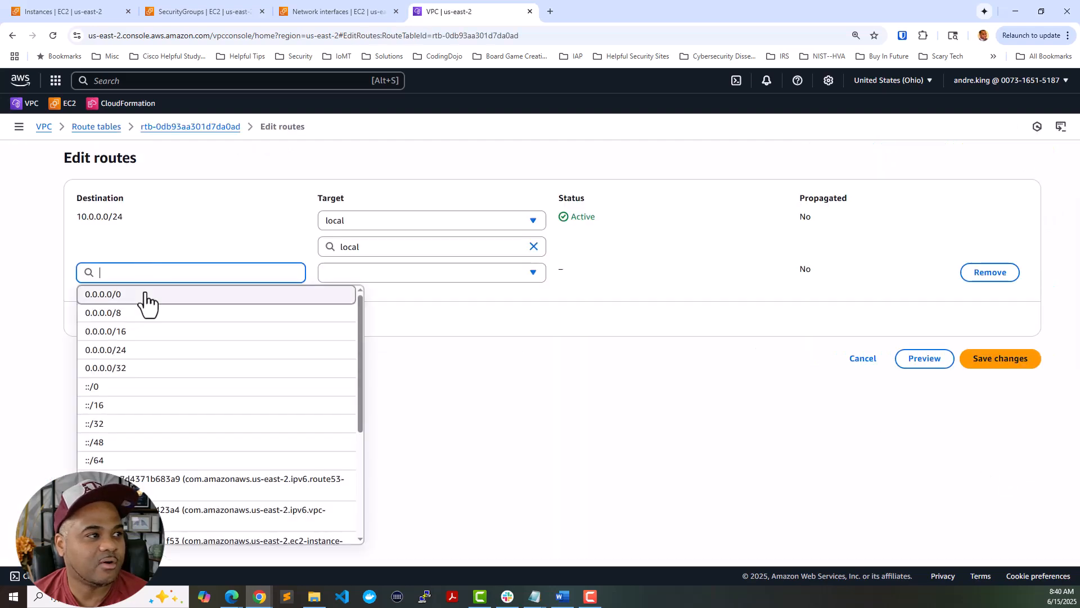
left_click(145, 294)
- Target the route at internet gateway igw-0d0c23ba8149f3b64, save, and return to EC2 Instances
left_click(372, 276)
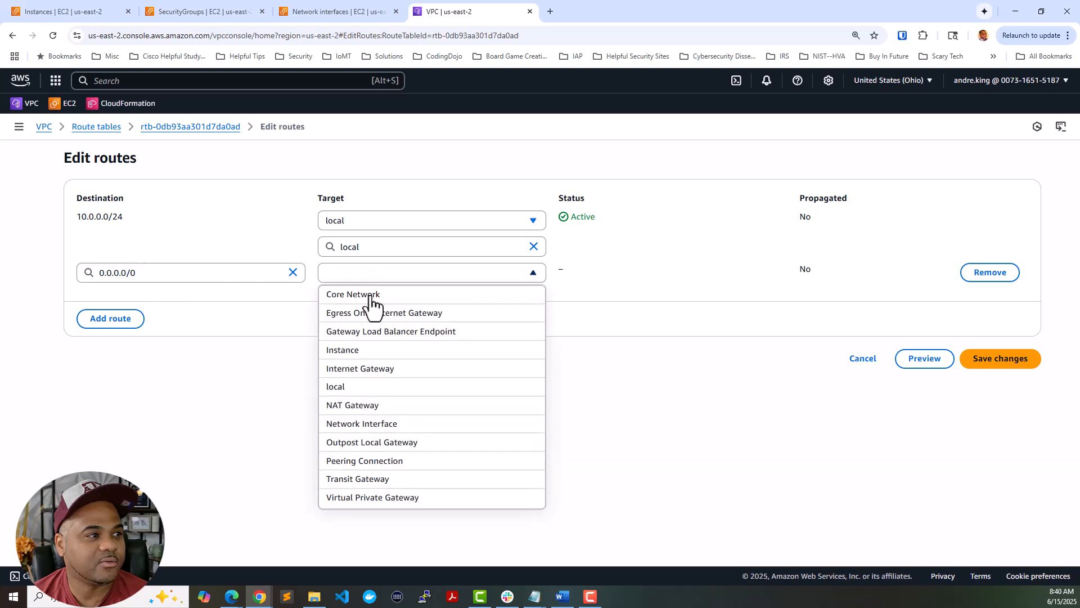
left_click(365, 369)
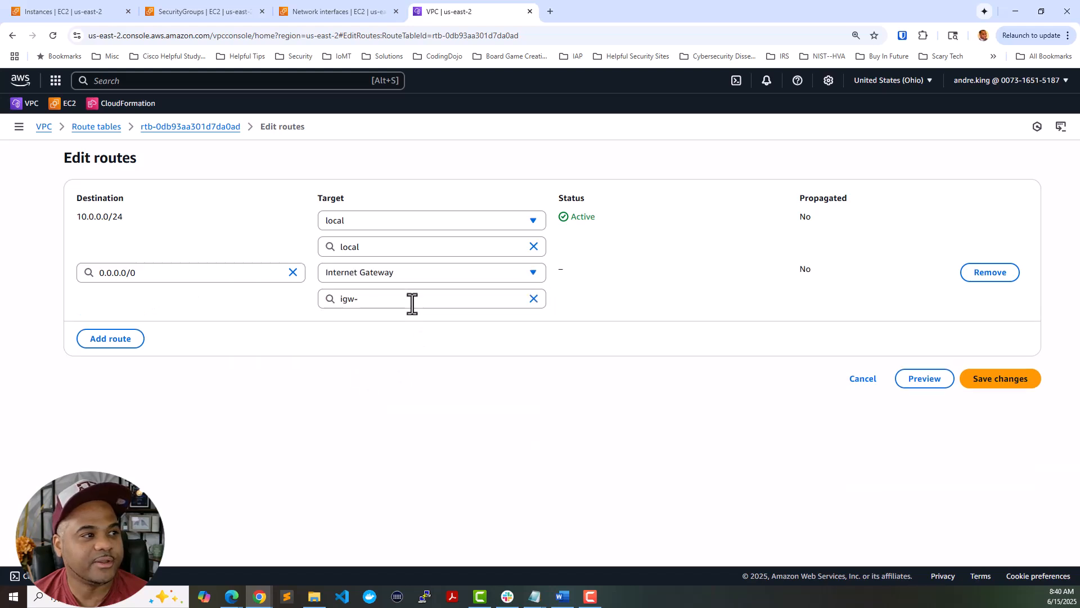
left_click(411, 303)
left_click(413, 338)
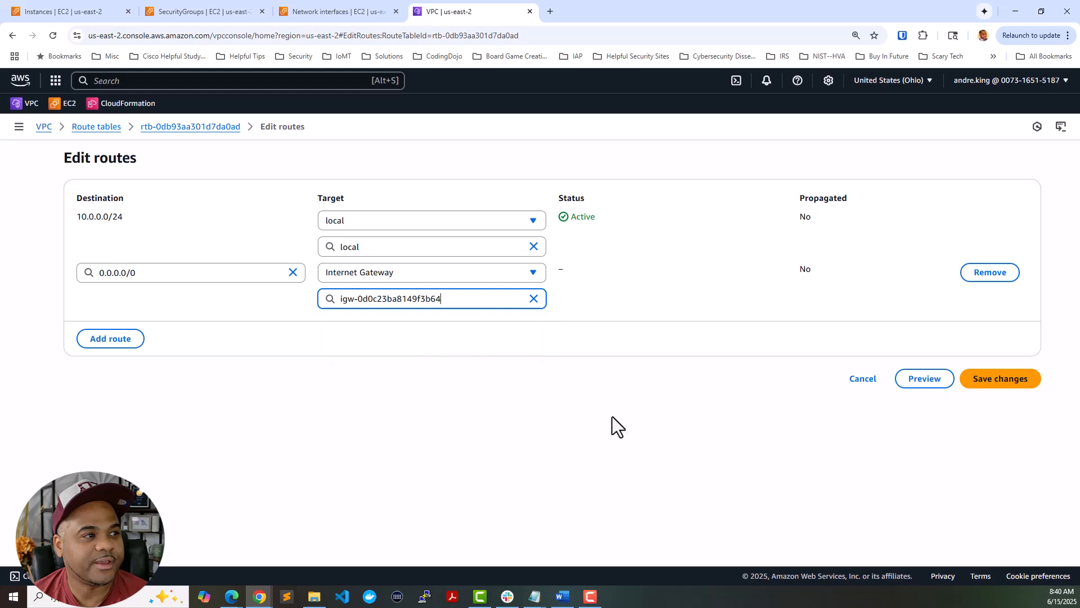
left_click(986, 384)
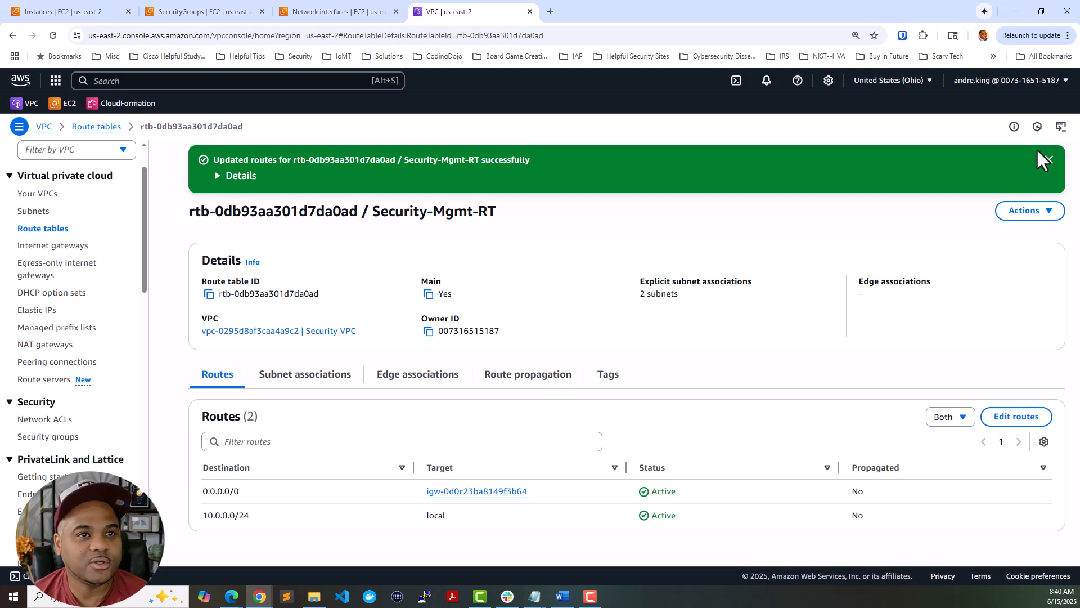
left_click(1049, 160)
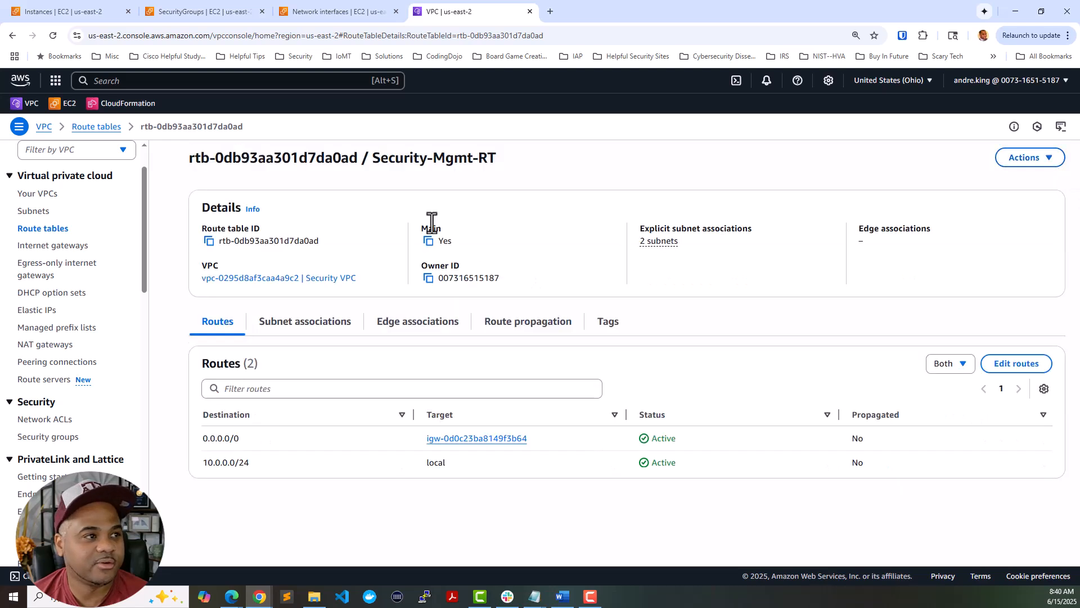
left_click(62, 12)
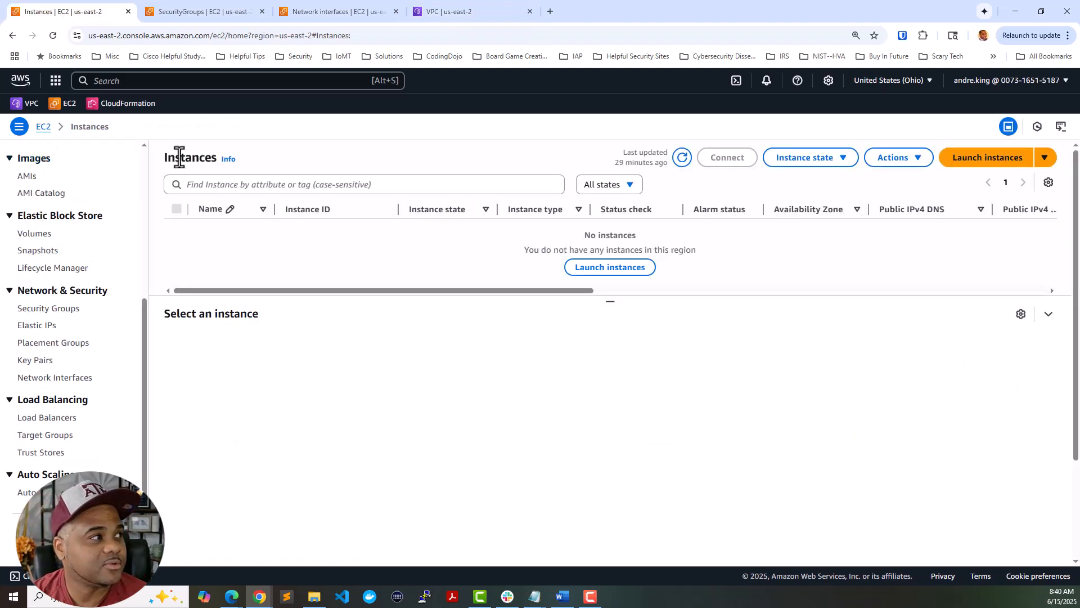
- Launch a new instance, close the SecurityGroups tab, and name the instance PAFW-AZ1
left_click(983, 160)
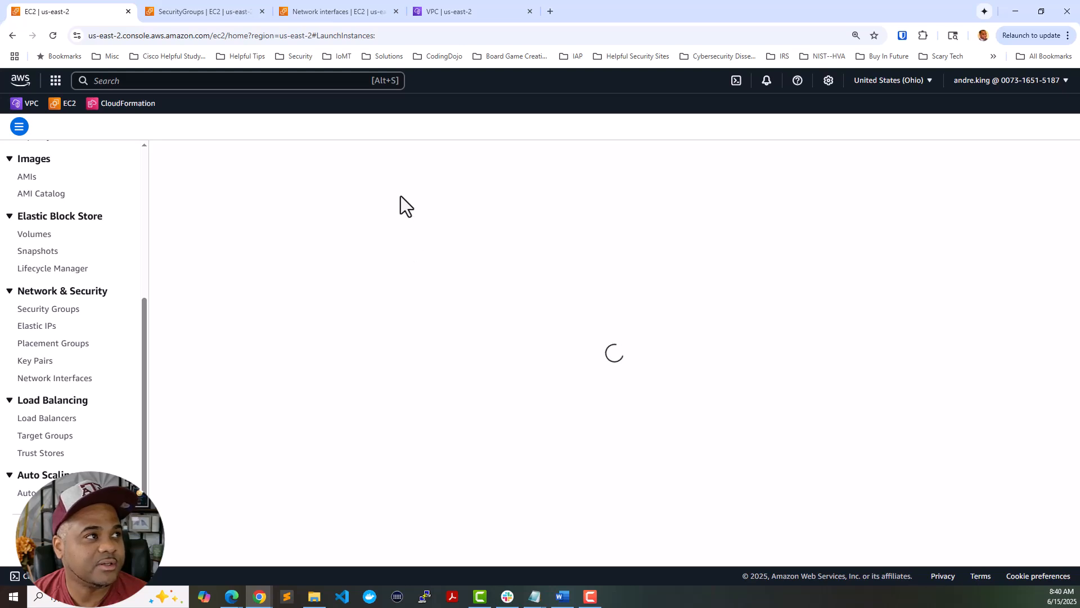
left_click(262, 11)
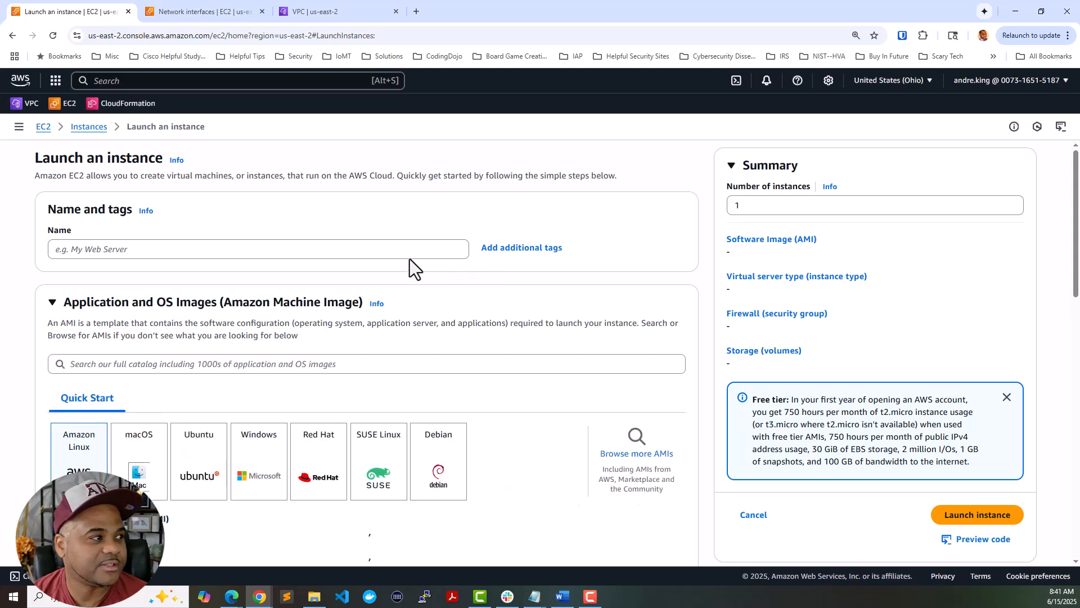
left_click(406, 254)
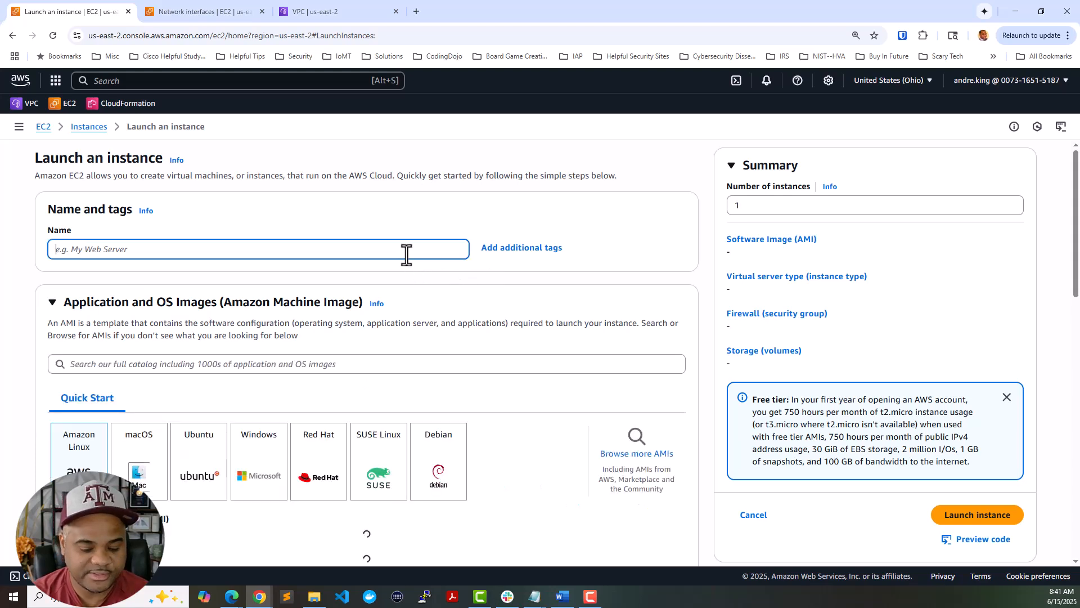
type("PAFW-")
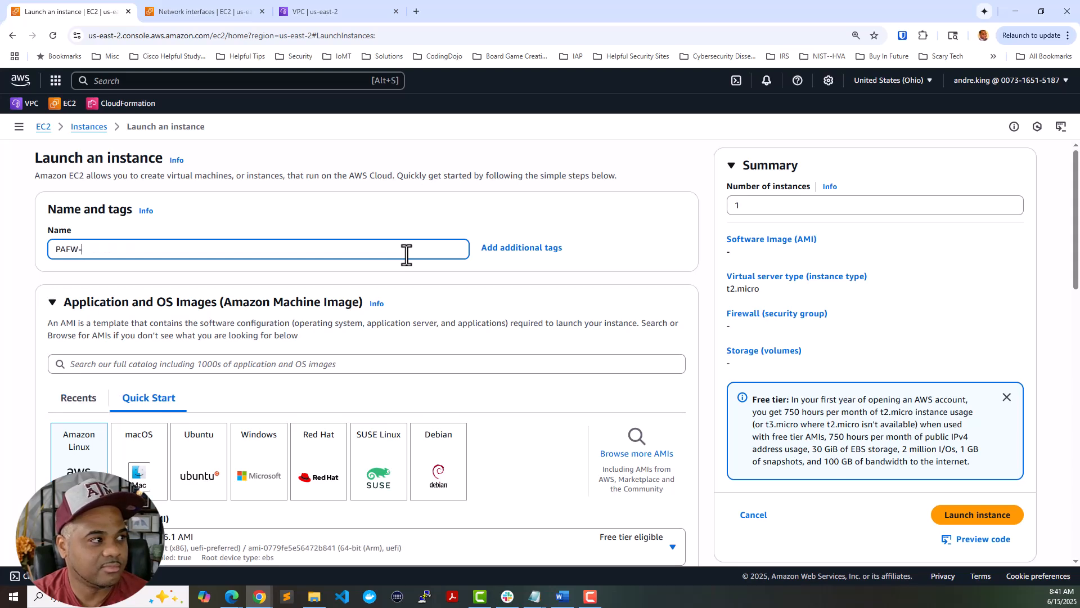
type("AZ1")
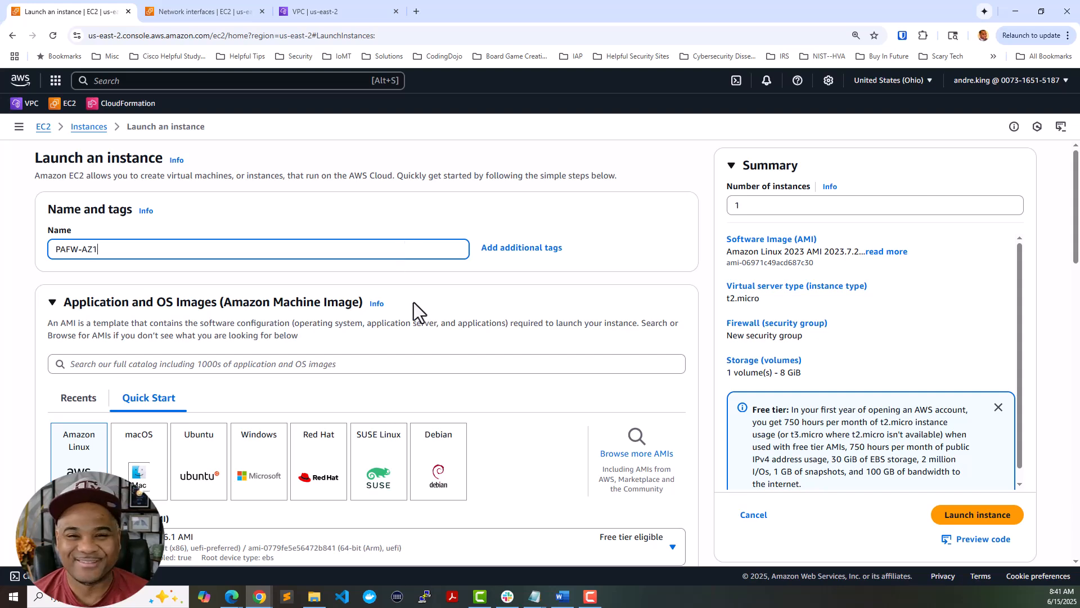
scroll(515, 353, "down", 2)
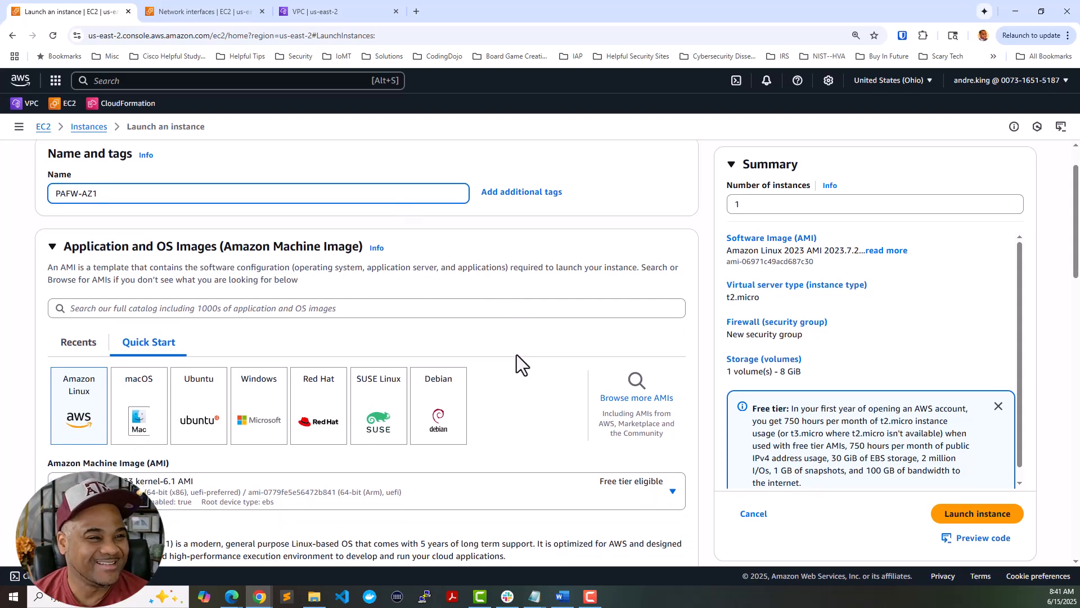
scroll(528, 341, "down", 1)
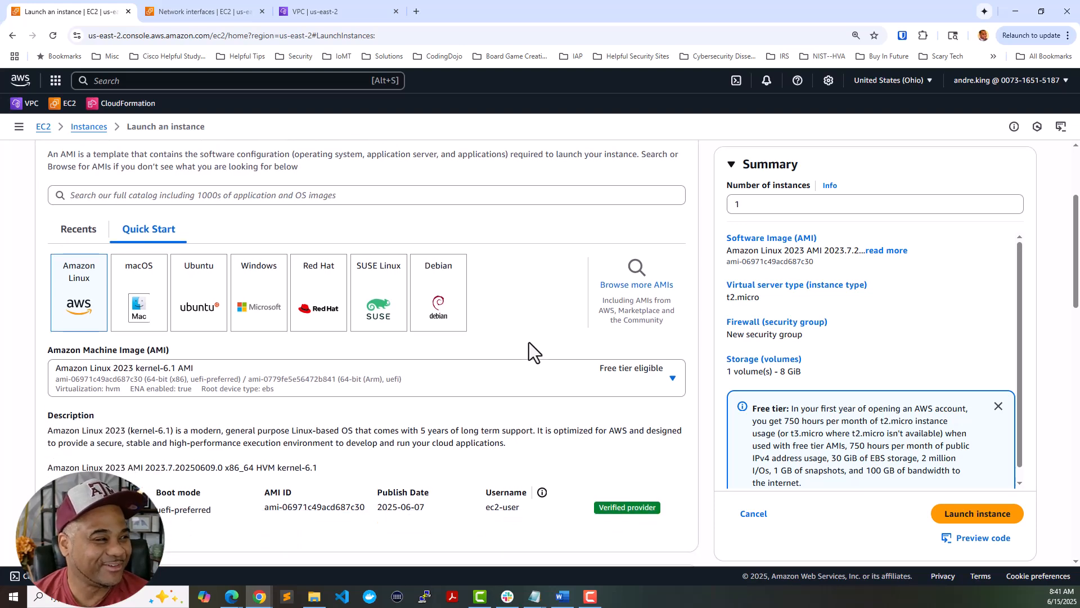
scroll(514, 332, "up", 1)
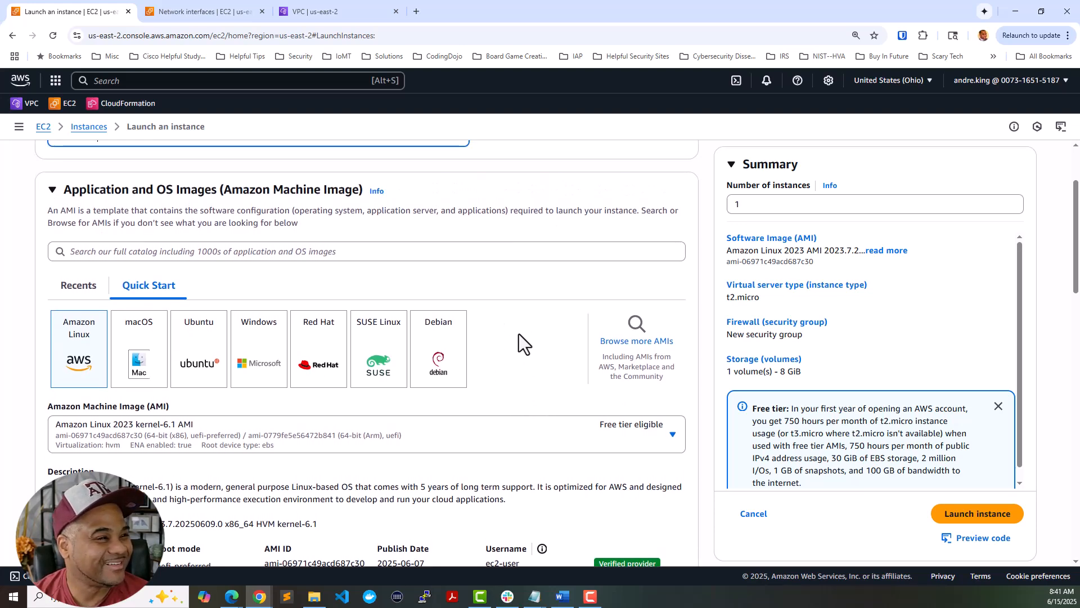
- Search the AMI catalog for palo alto and show the AWS Marketplace AMI results
left_click(499, 252)
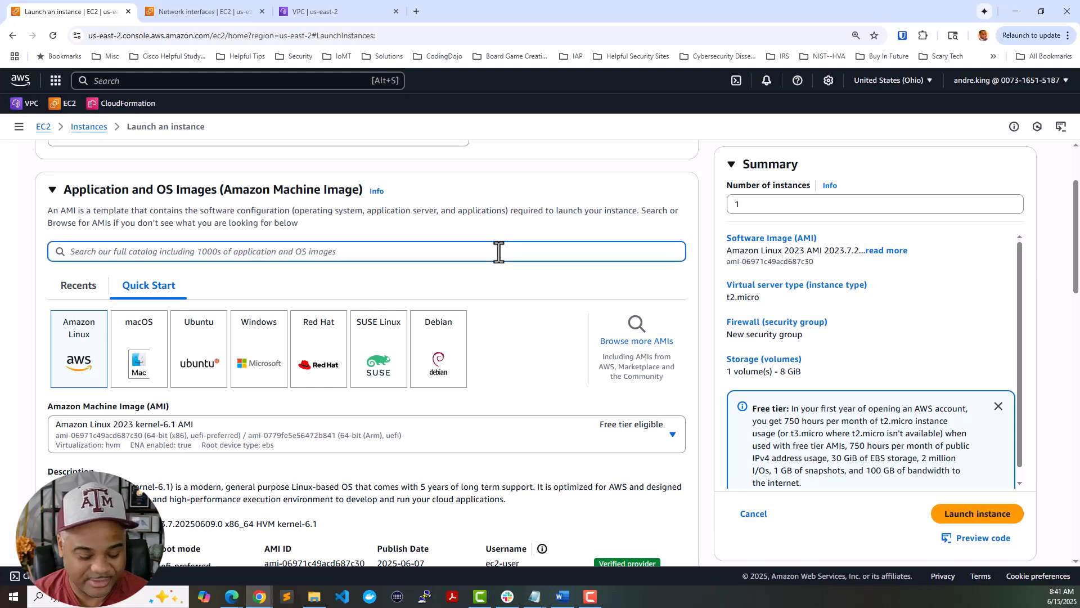
type("palo alto")
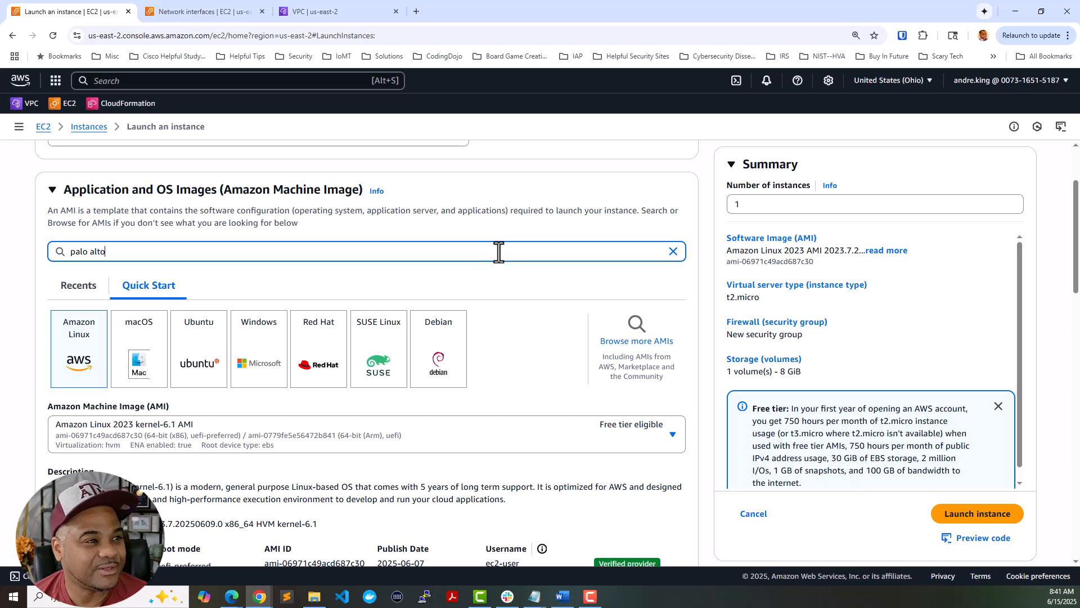
key("Return")
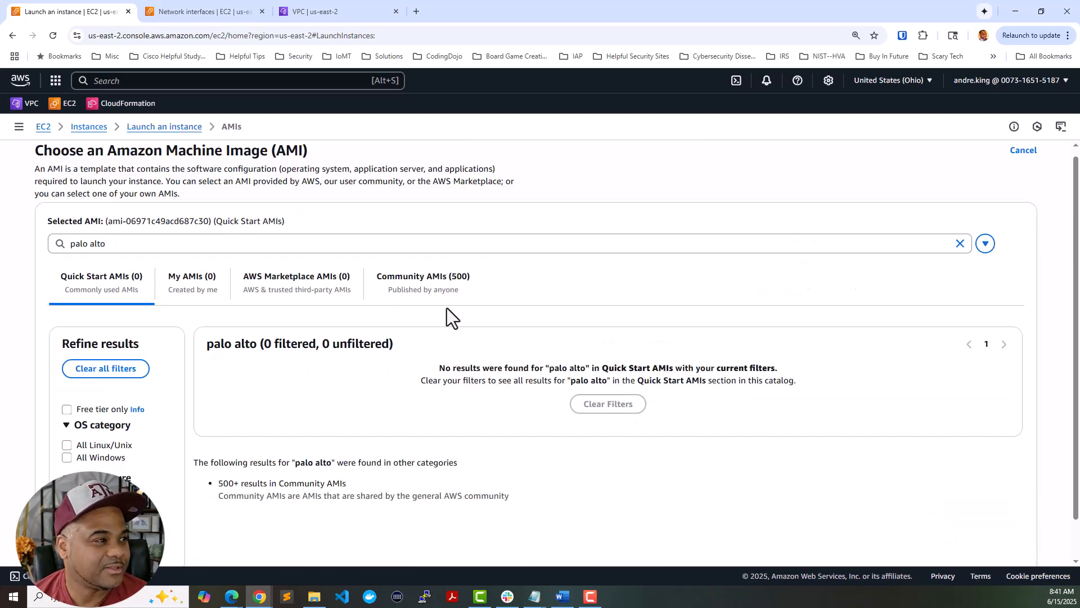
left_click(309, 275)
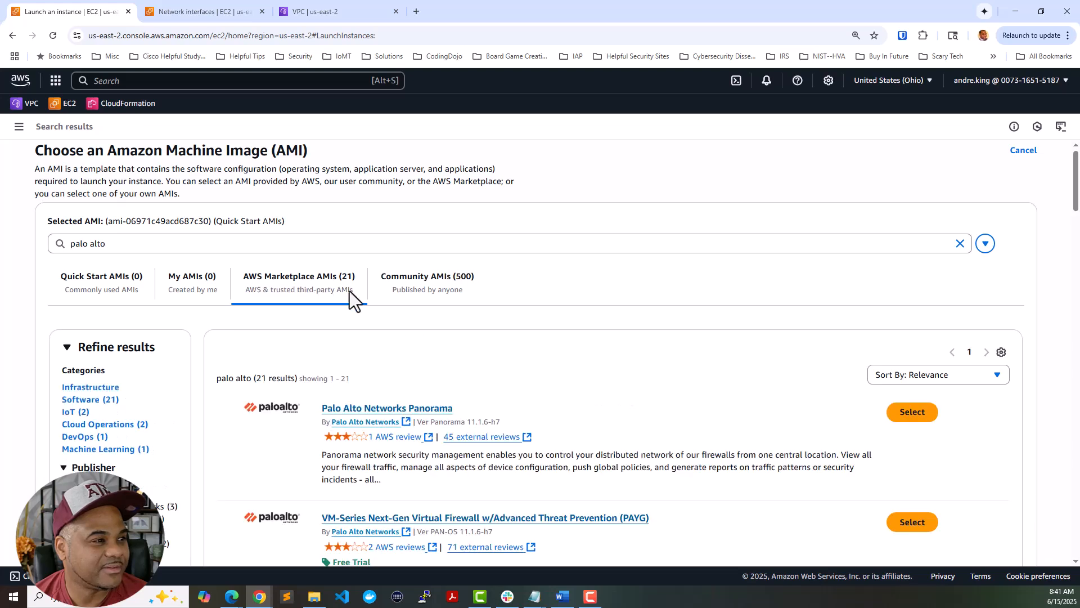
- Scroll the Marketplace results to the VM-Series Advanced Threat Prevention (PAYG) listing
scroll(541, 343, "down", 3)
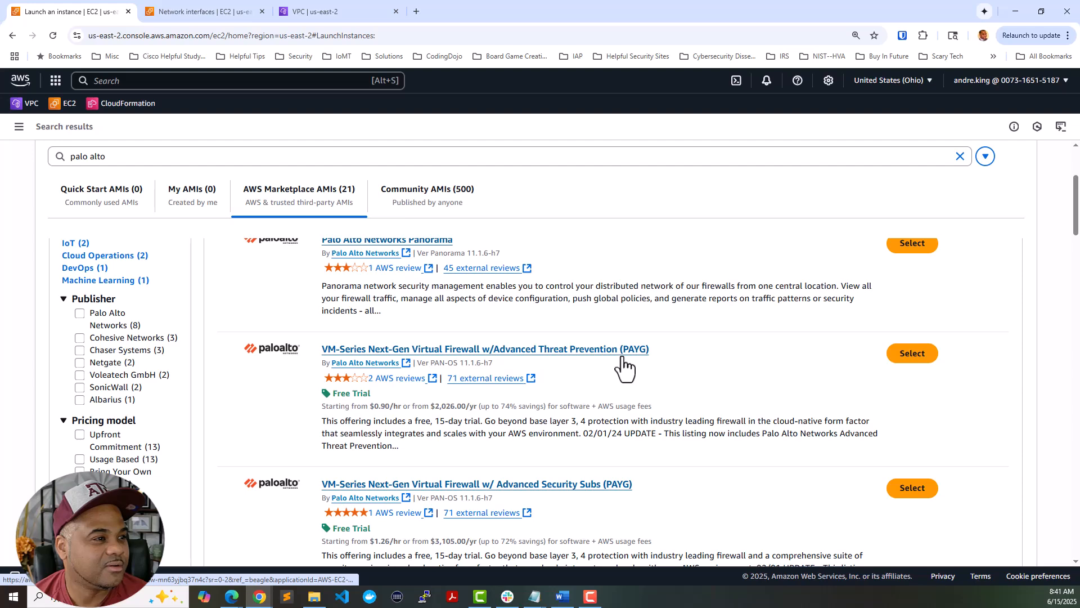
scroll(623, 366, "down", 2)
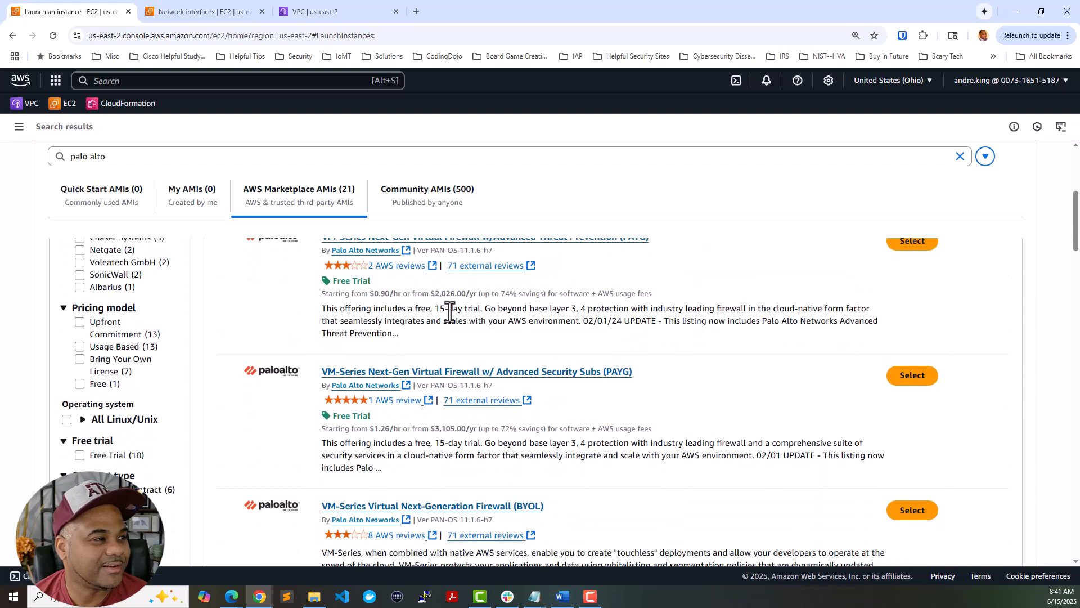
scroll(653, 350, "down", 1)
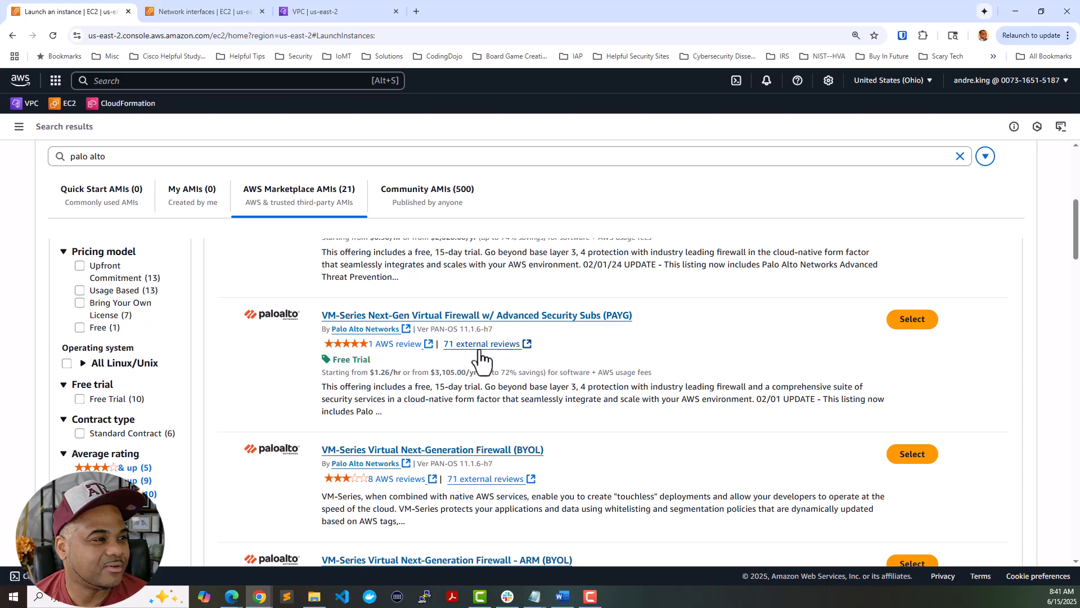
scroll(422, 363, "down", 1)
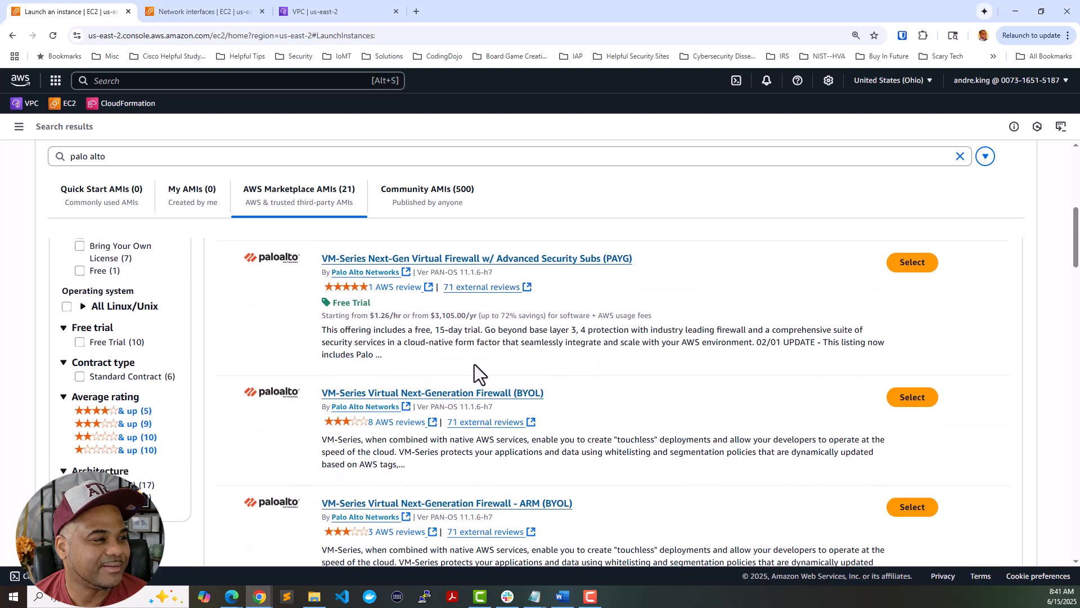
scroll(474, 364, "down", 3)
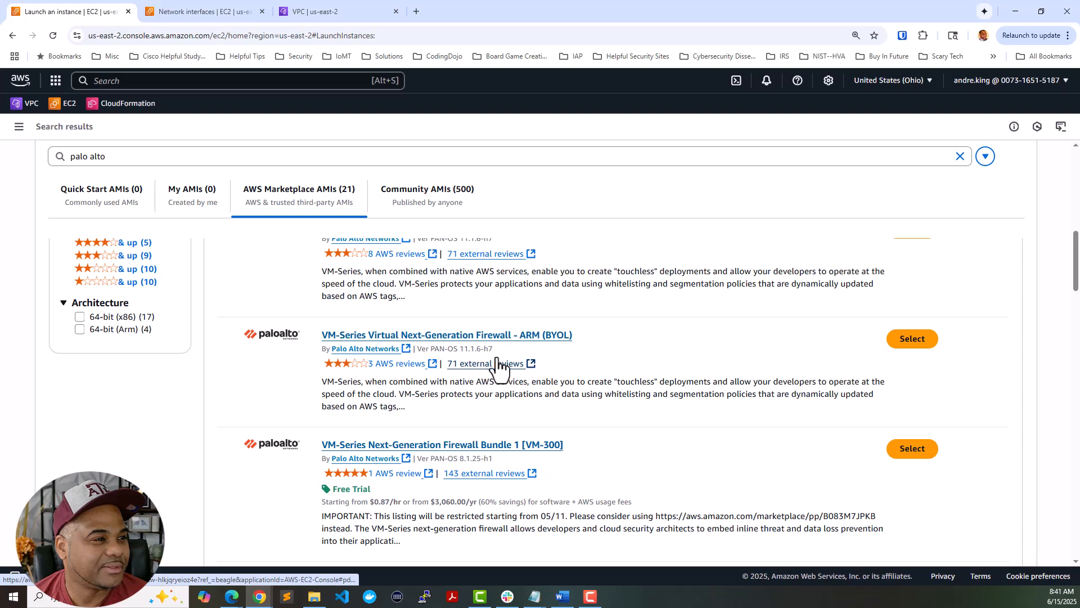
scroll(488, 365, "down", 1)
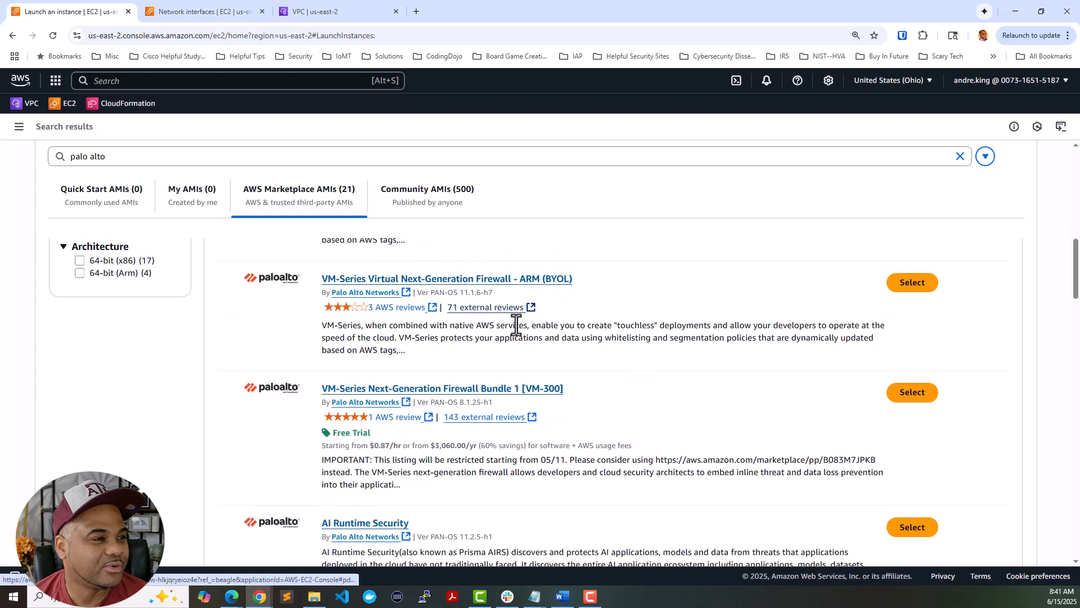
scroll(516, 325, "down", 6)
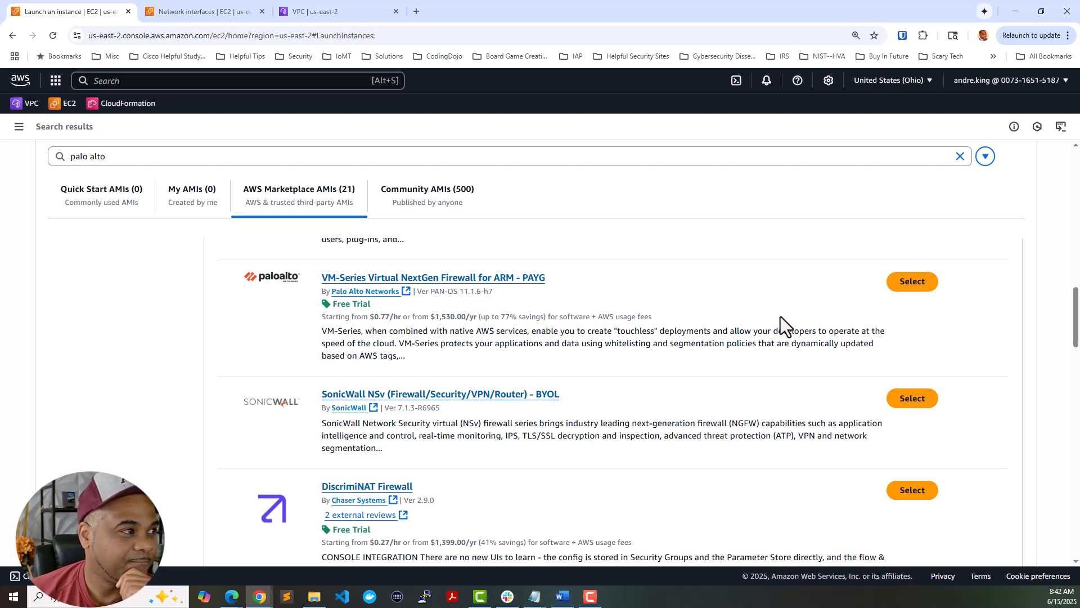
scroll(754, 320, "up", 2)
scroll(753, 325, "up", 3)
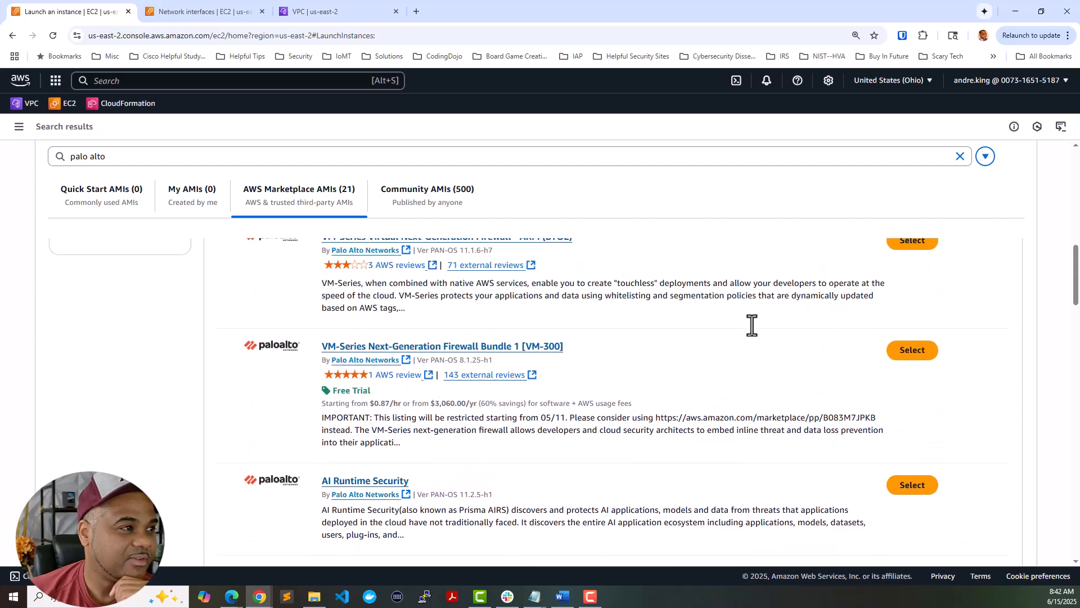
scroll(753, 325, "up", 6)
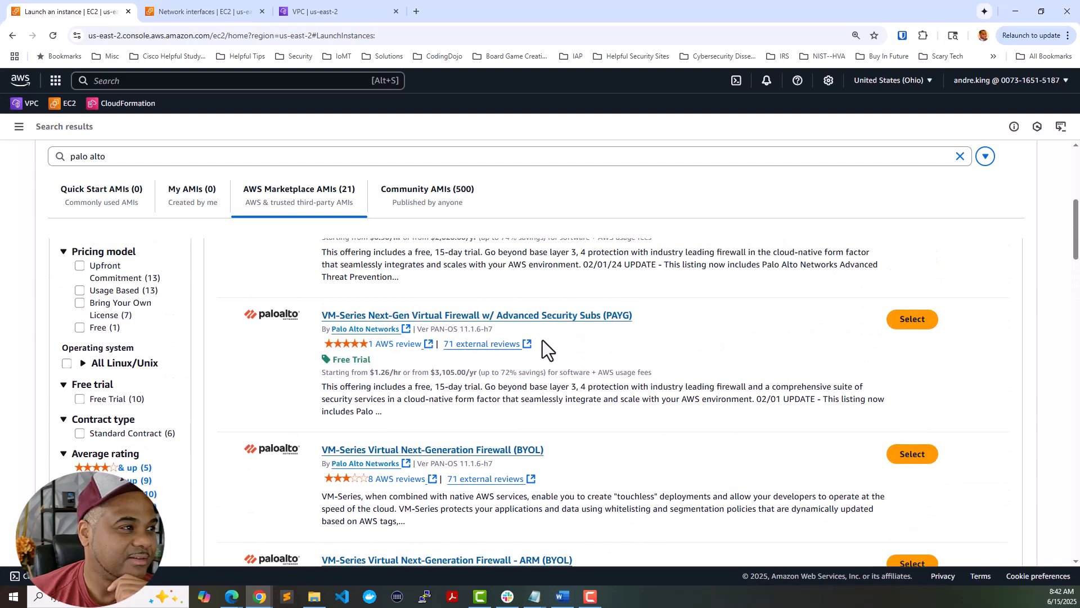
scroll(543, 350, "up", 2)
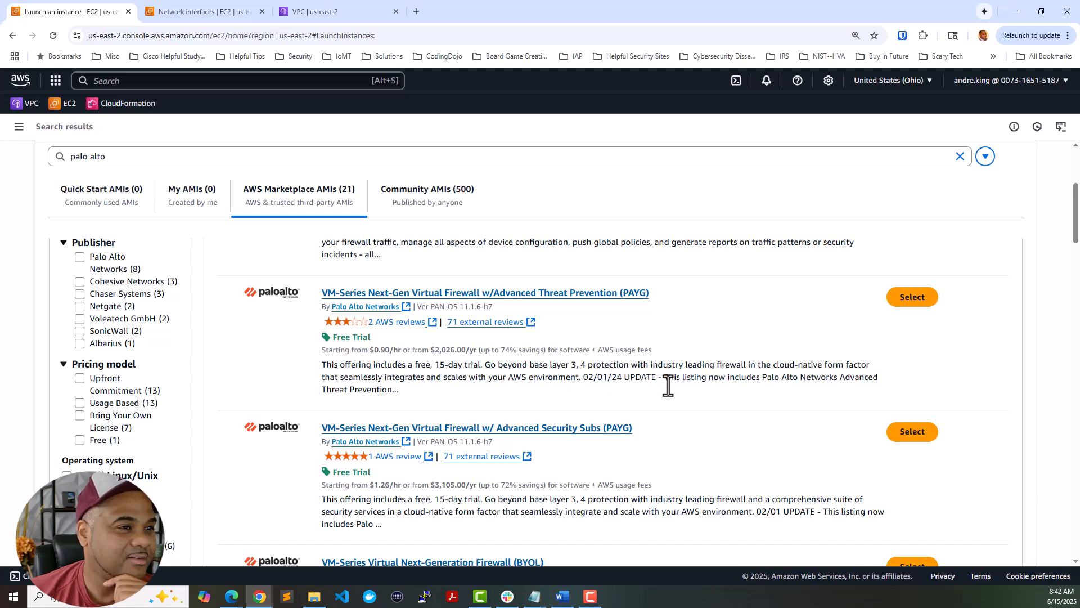
left_click(908, 299)
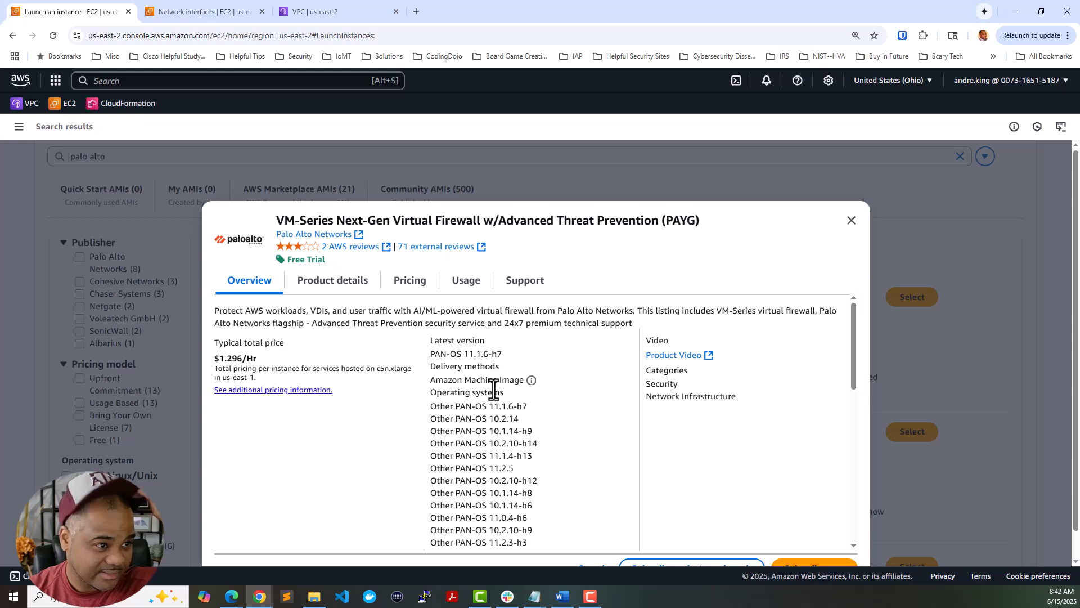
scroll(494, 392, "down", 2)
scroll(494, 393, "down", 4)
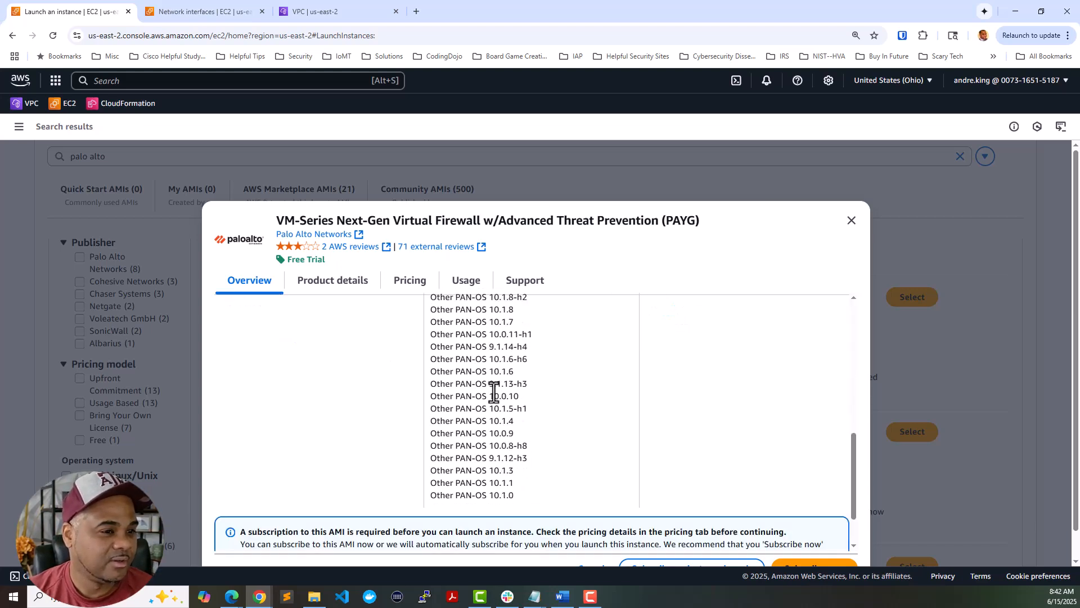
scroll(494, 393, "down", 4)
scroll(394, 360, "up", 15)
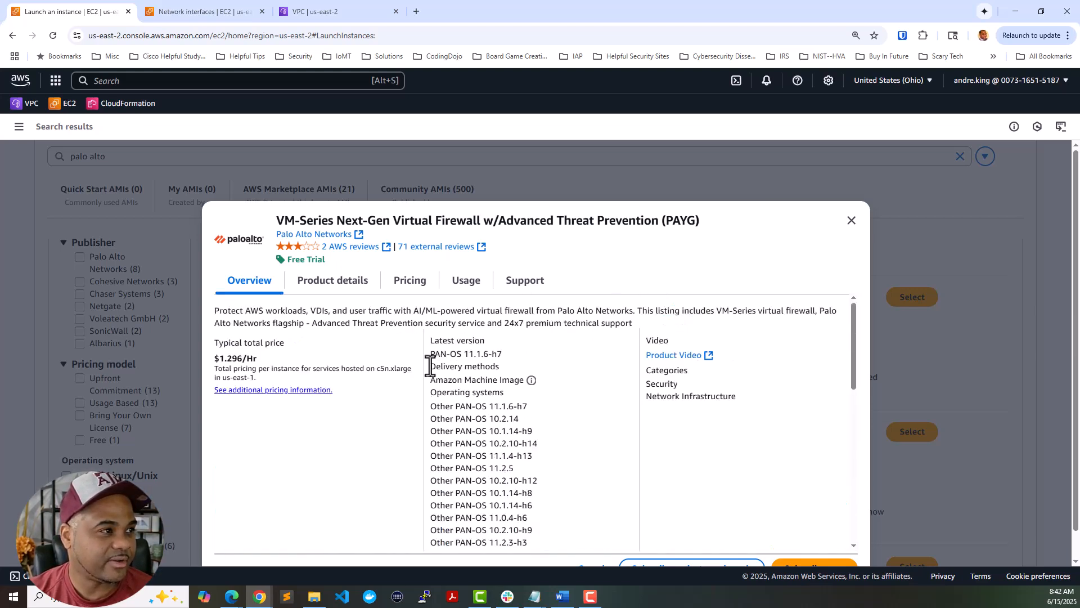
left_click(332, 284)
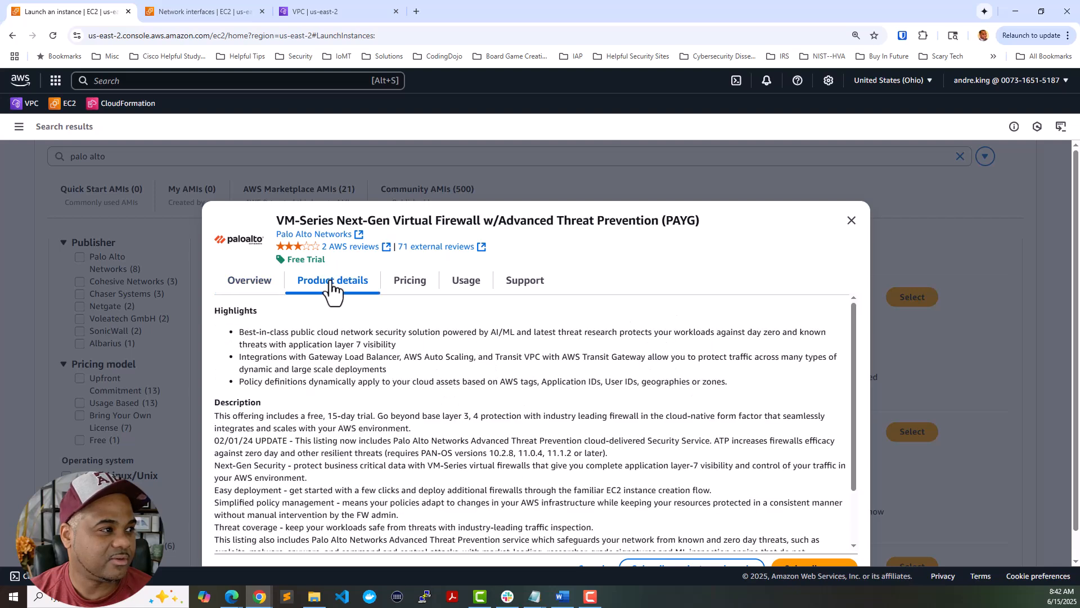
left_click(413, 285)
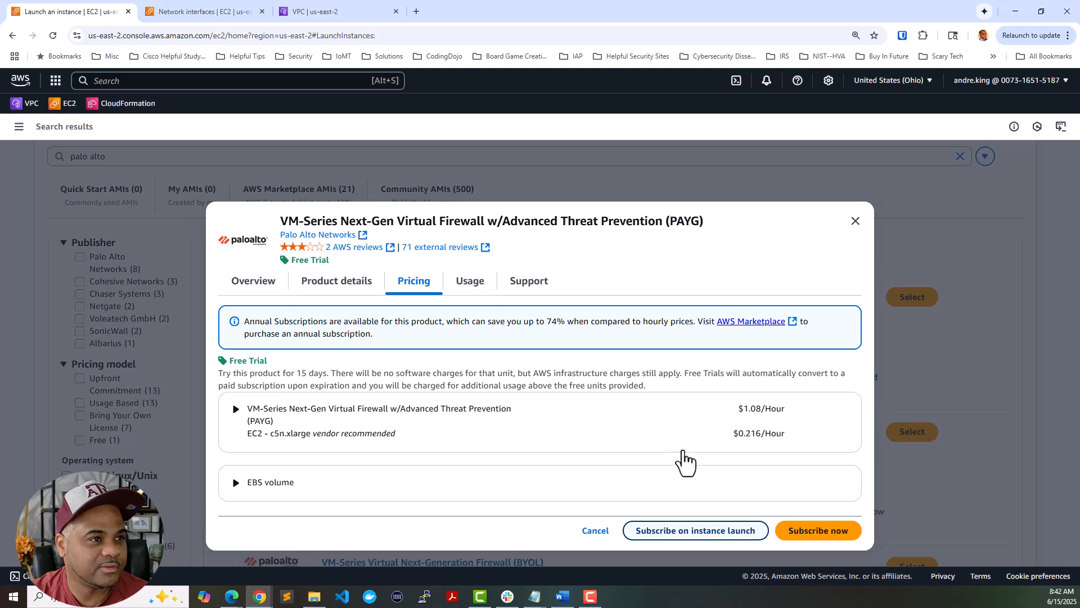
key("Escape")
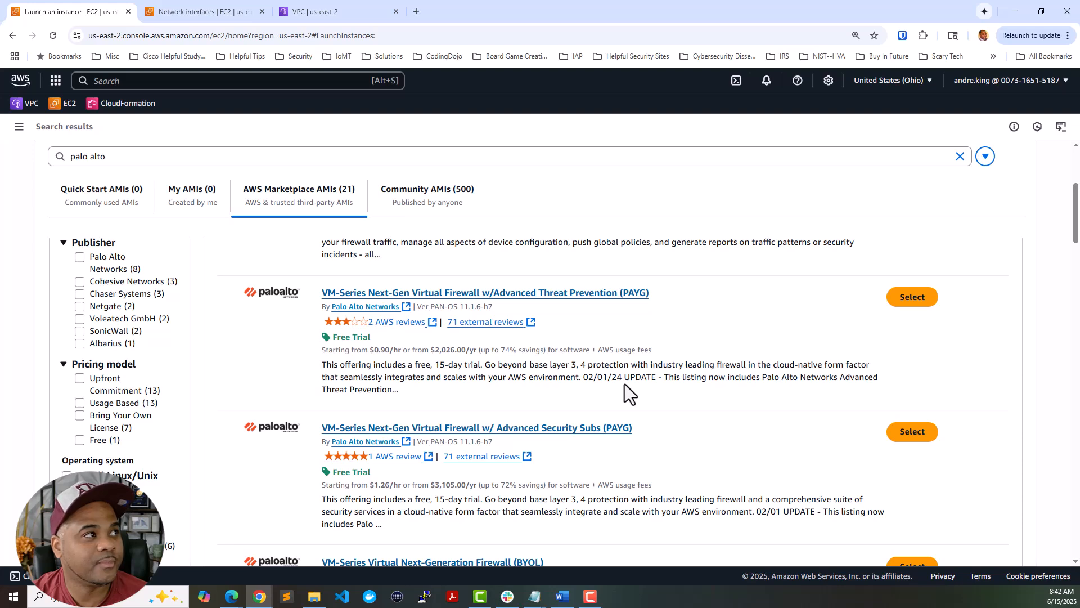
- Return to Launch instance and review AMI ami-069b7f747388e0d3e with instance type c5n.xlarge
key("Escape")
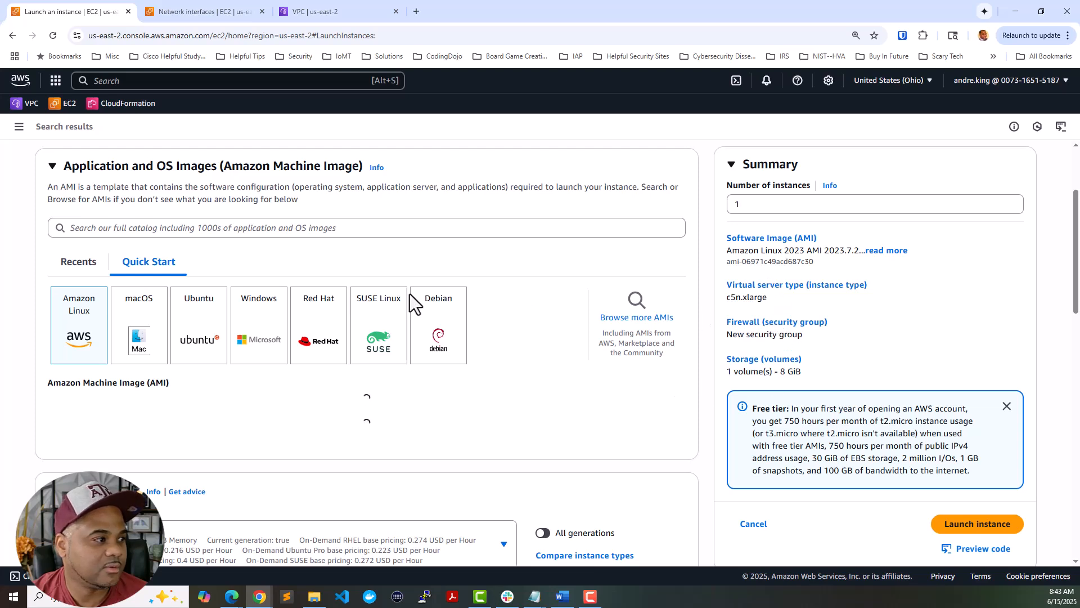
scroll(410, 300, "down", 5)
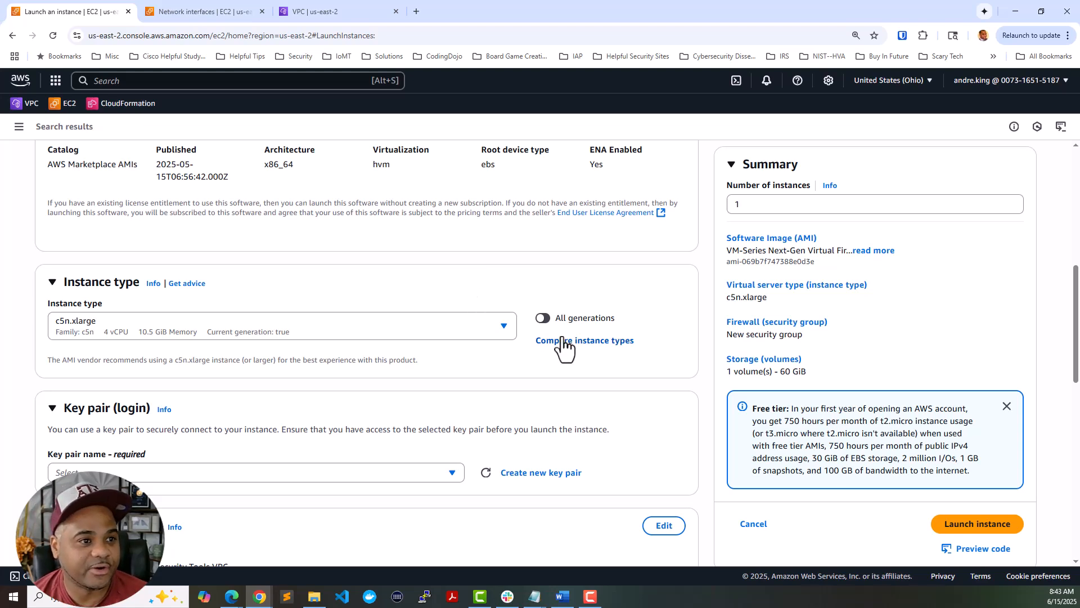
scroll(529, 321, "up", 2)
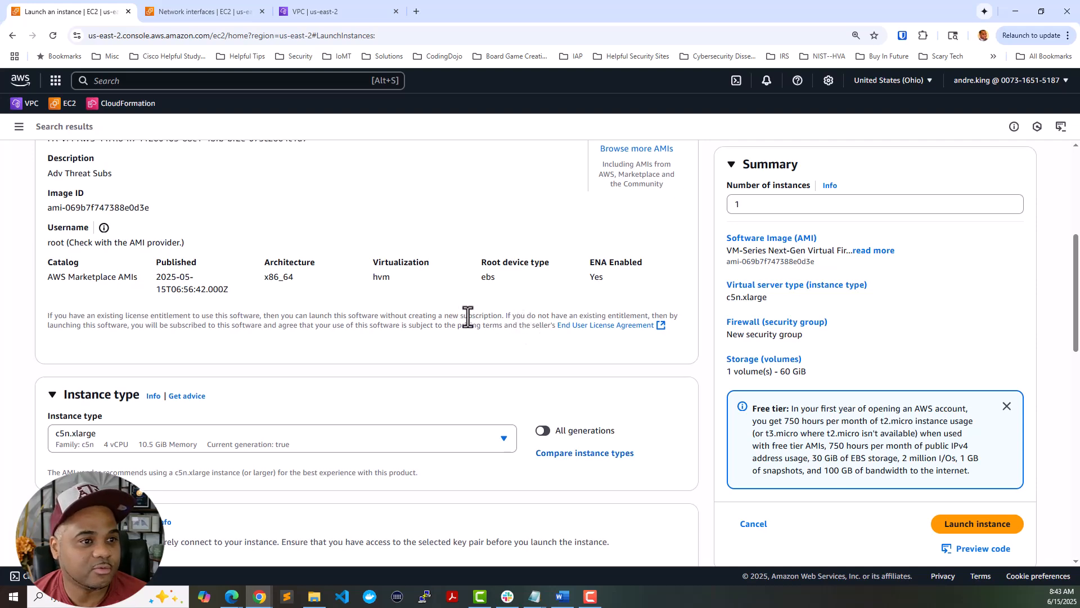
scroll(455, 331, "up", 1)
scroll(464, 340, "down", 3)
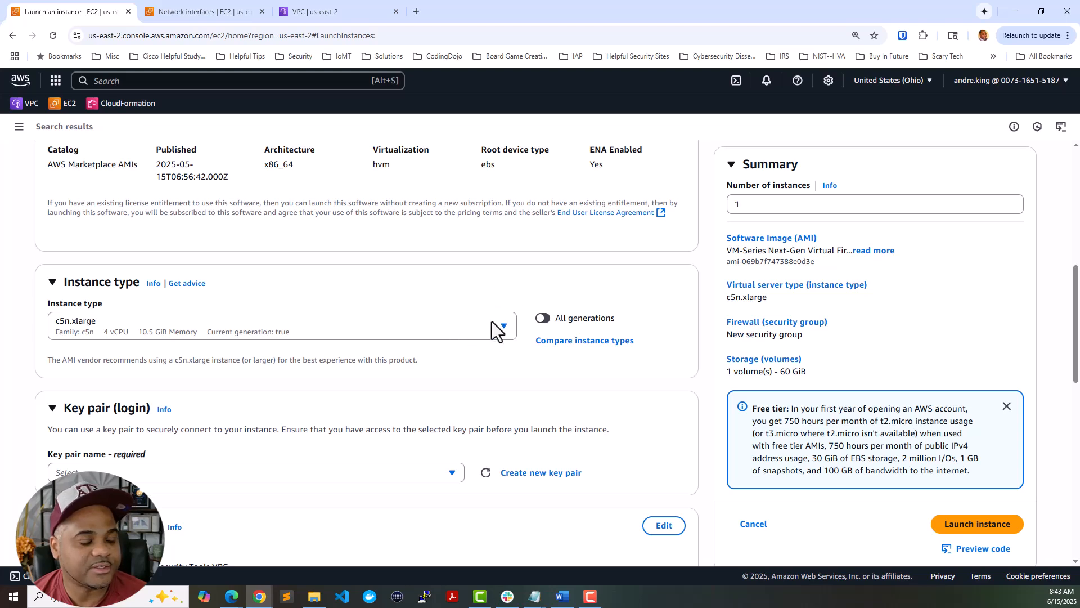
scroll(484, 335, "up", 2)
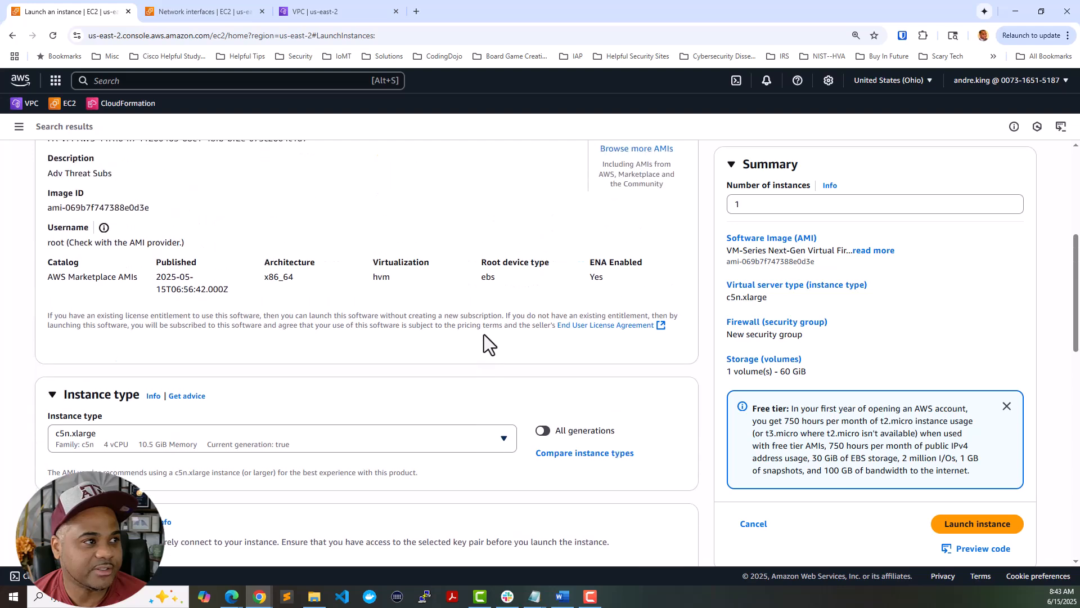
scroll(484, 337, "down", 2)
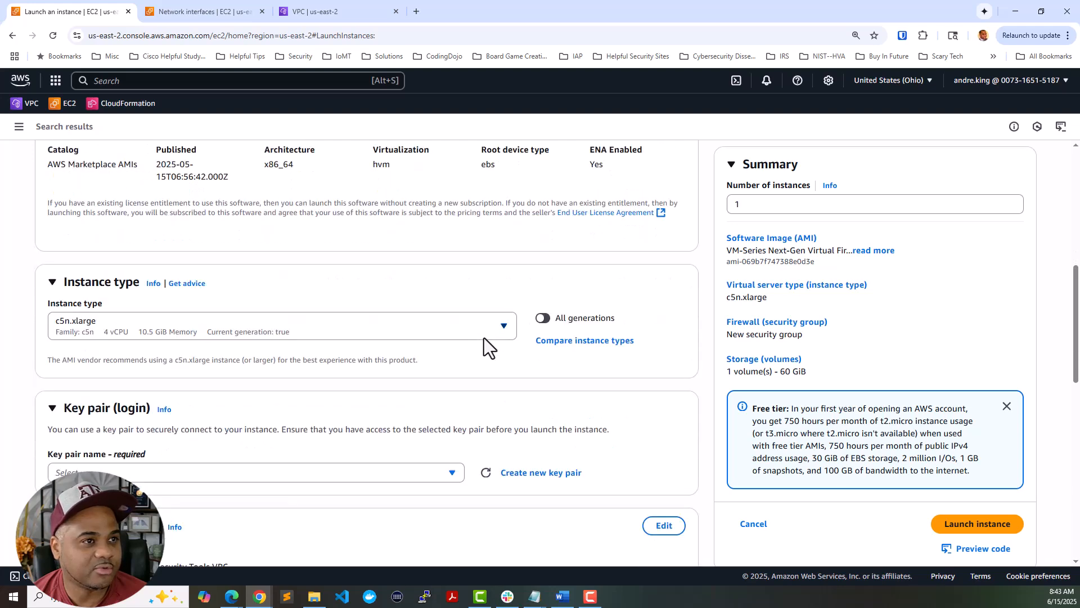
scroll(484, 338, "up", 3)
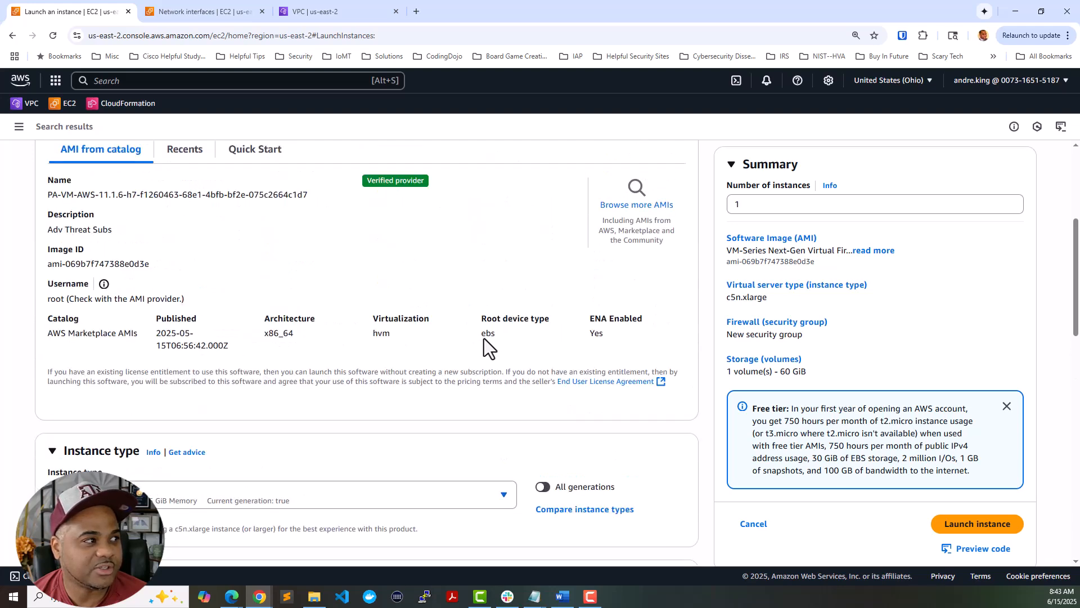
scroll(484, 339, "up", 2)
scroll(484, 339, "down", 6)
scroll(485, 339, "down", 1)
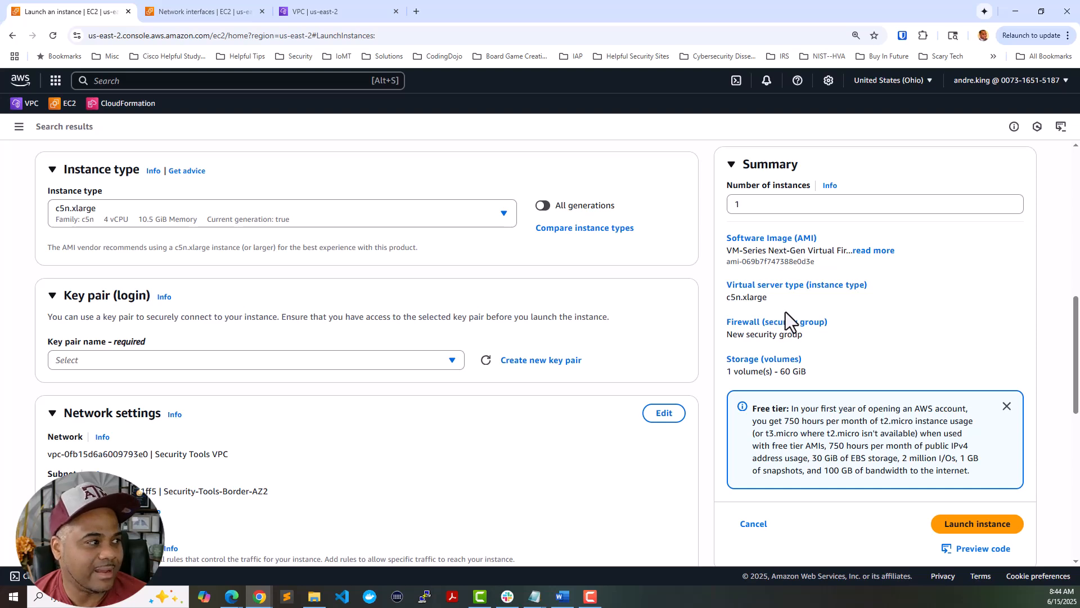
scroll(661, 304, "down", 2)
scroll(662, 304, "up", 3)
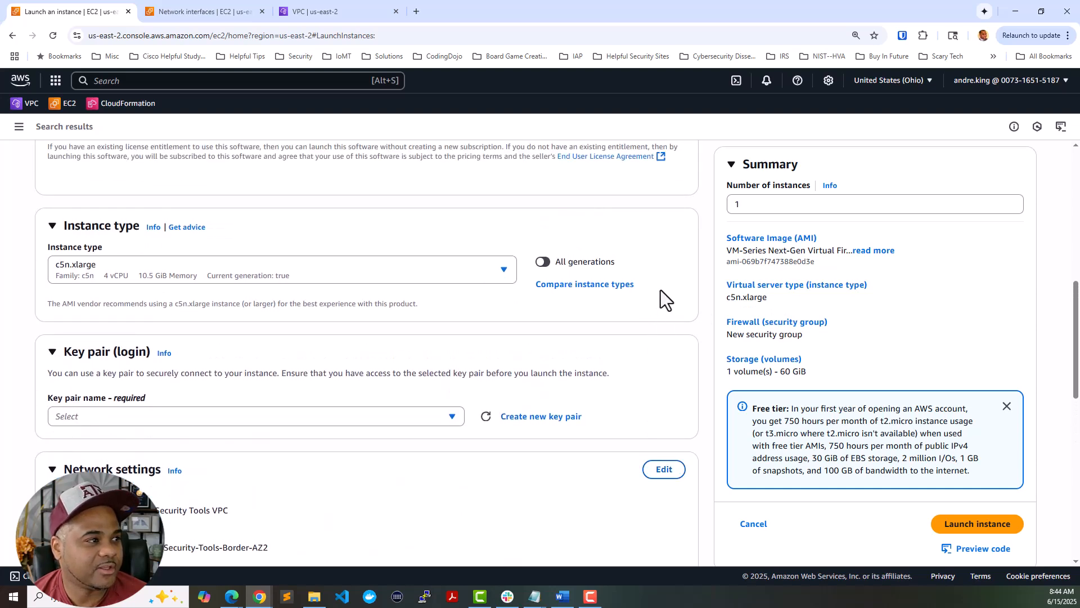
scroll(510, 372, "down", 1)
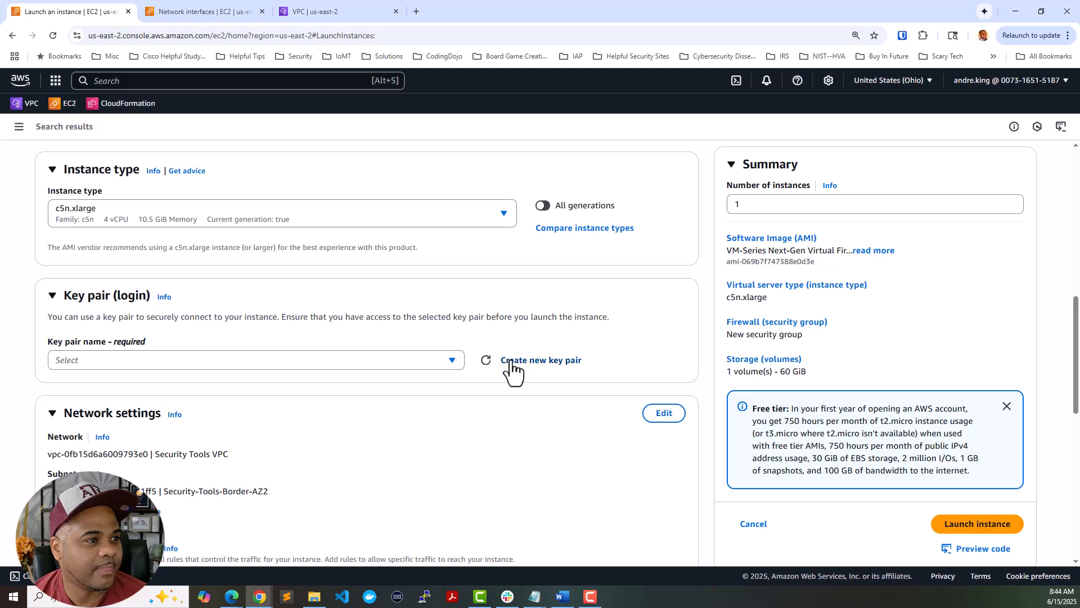
- Choose pafw-az1-key as the login key pair, then move down to Network settings
left_click(452, 362)
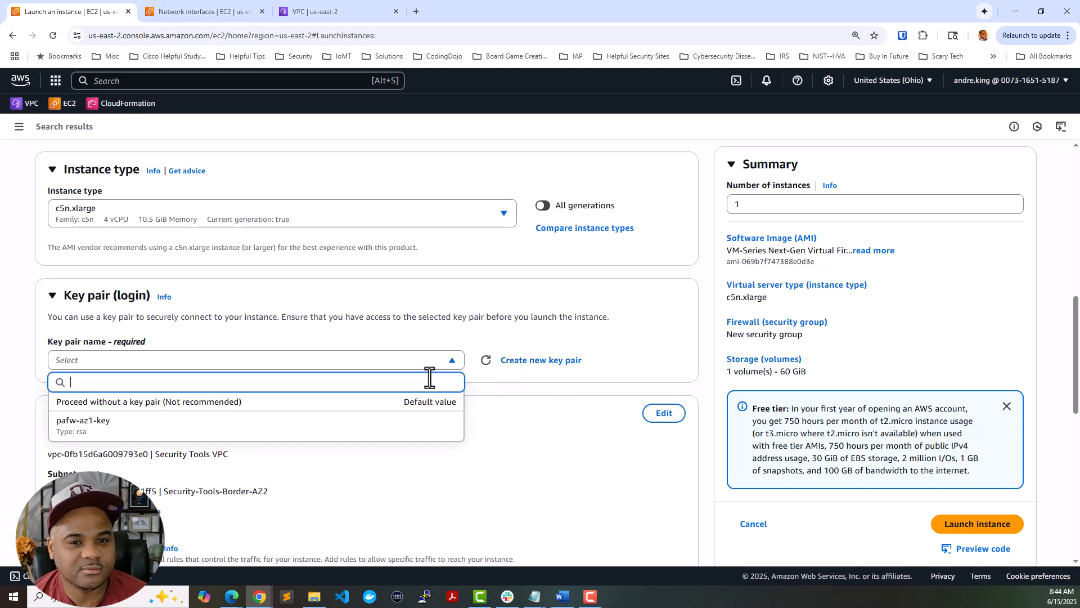
left_click(369, 424)
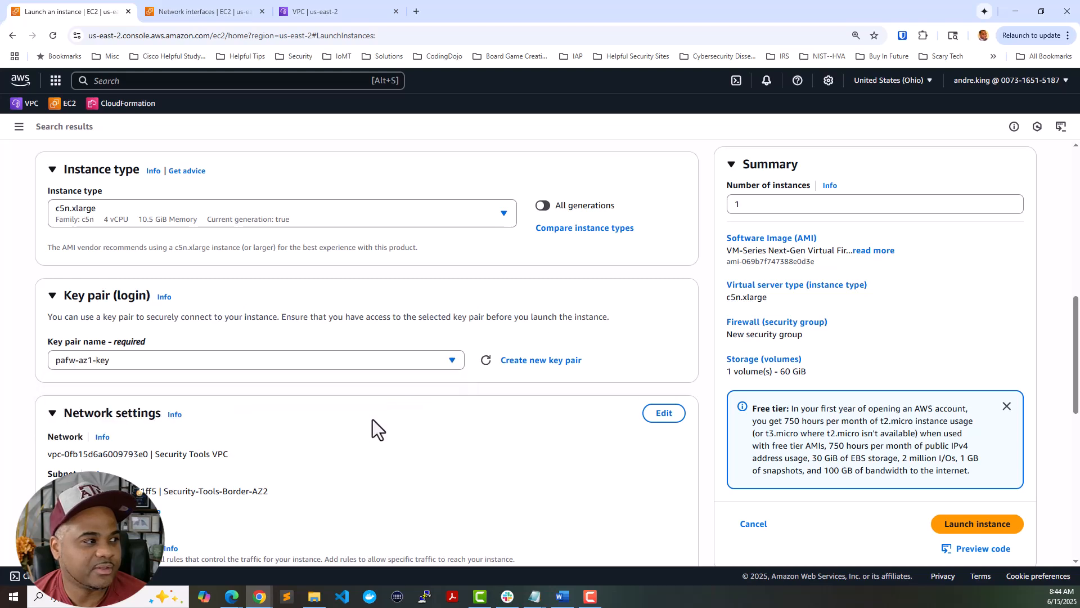
left_click(315, 597)
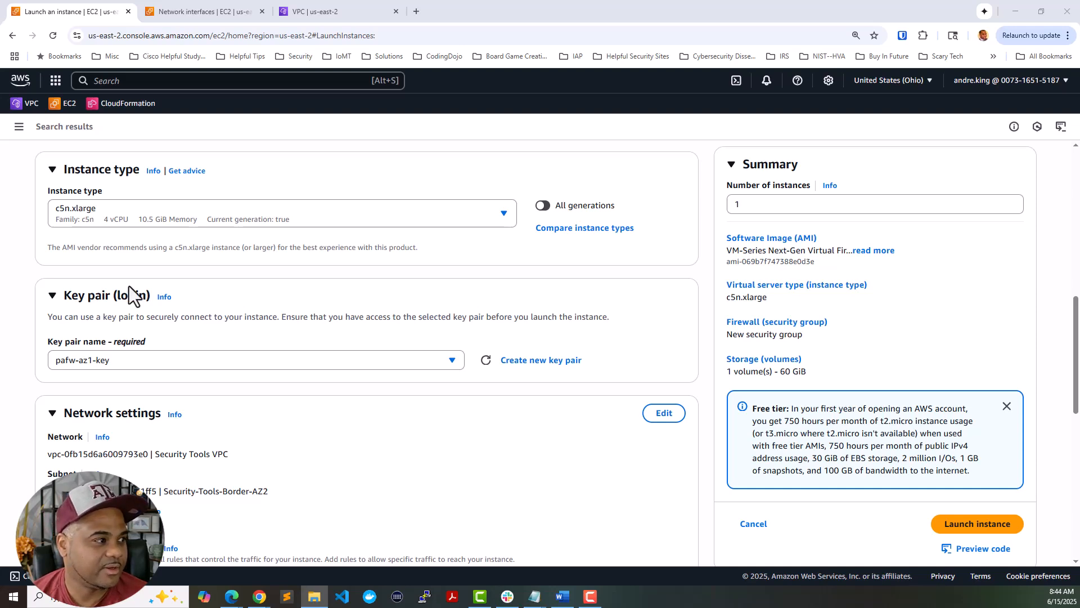
scroll(643, 322, "down", 4)
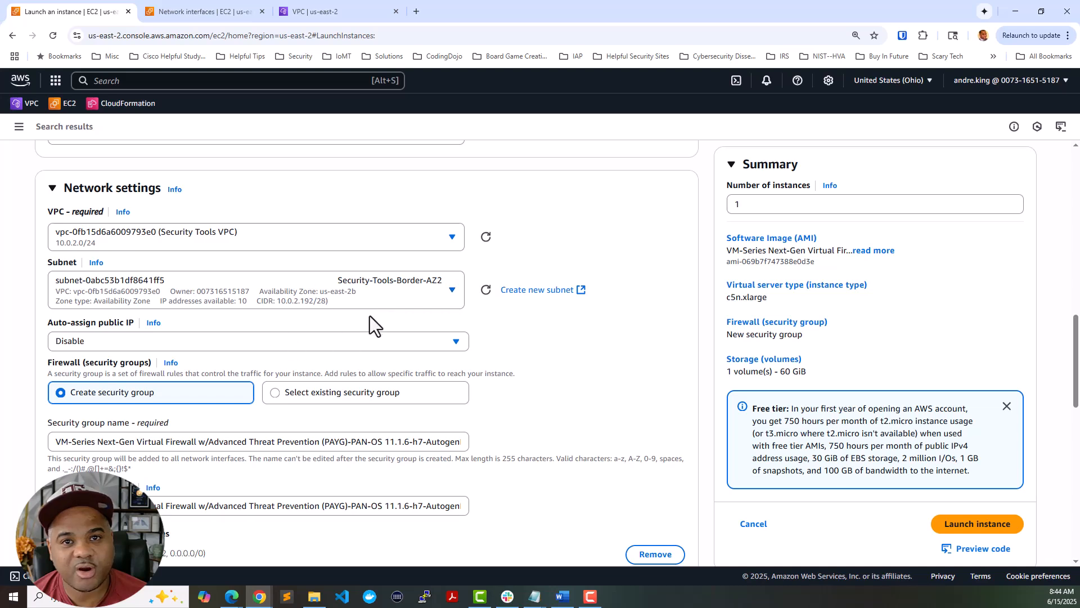
- Place the instance in the Security VPC's Security-Mgmt-AZ1 subnet
left_click(370, 236)
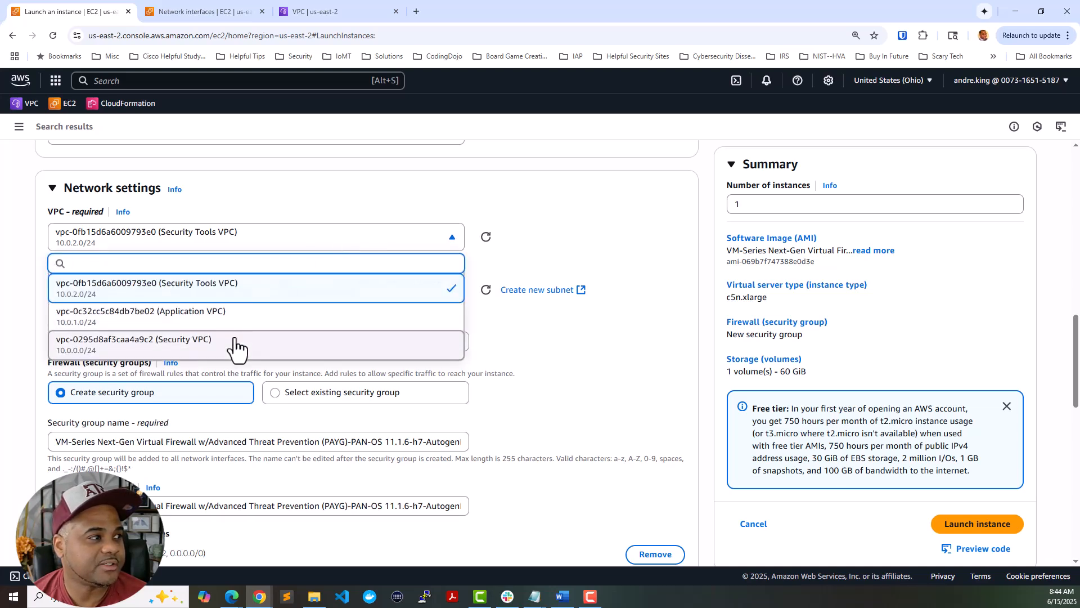
left_click(236, 343)
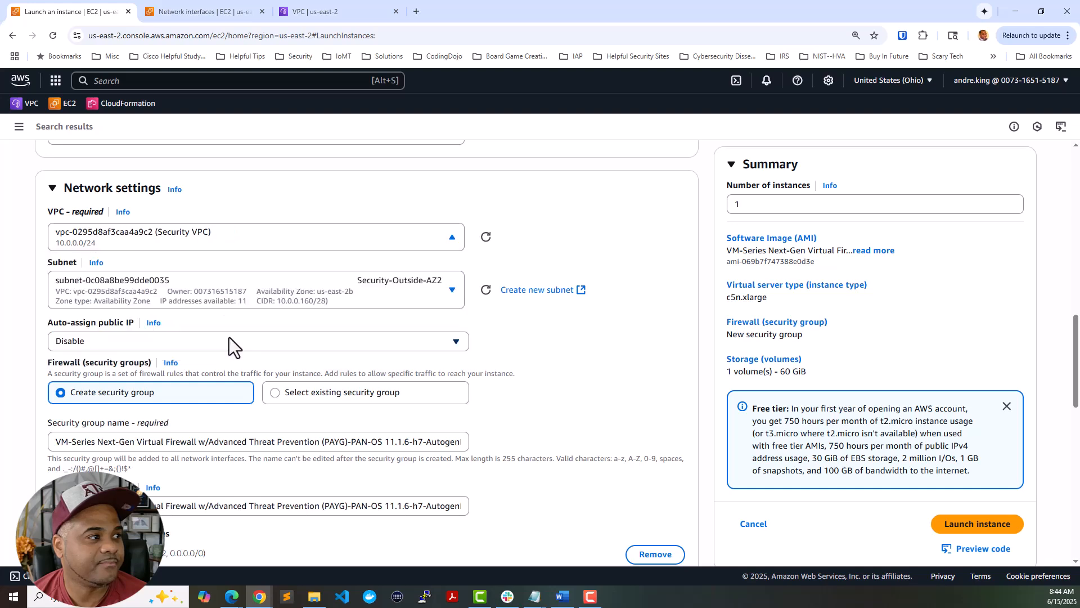
left_click(422, 293)
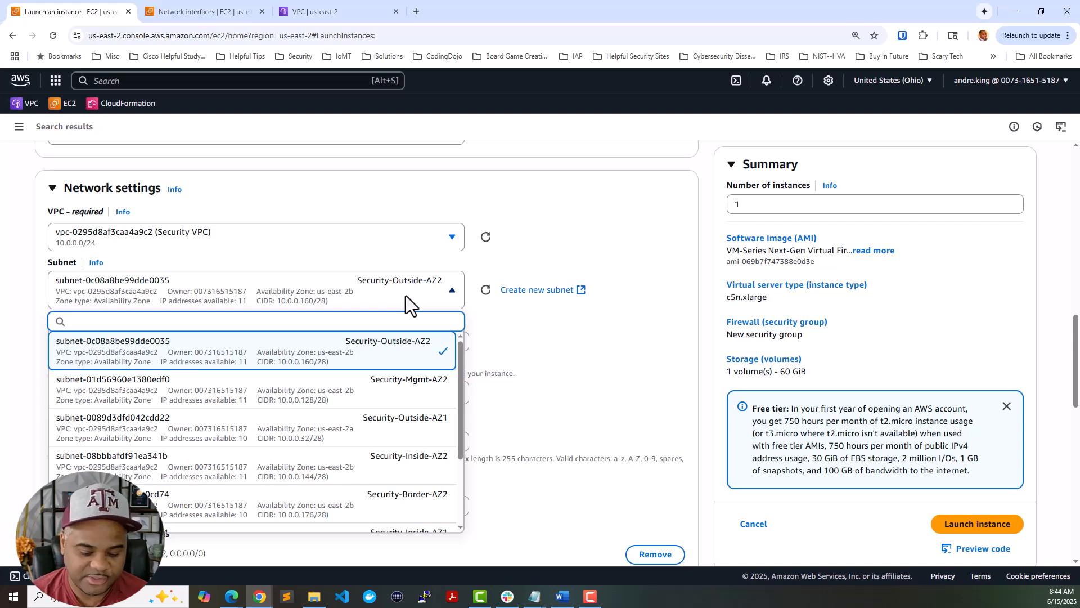
type("mgm")
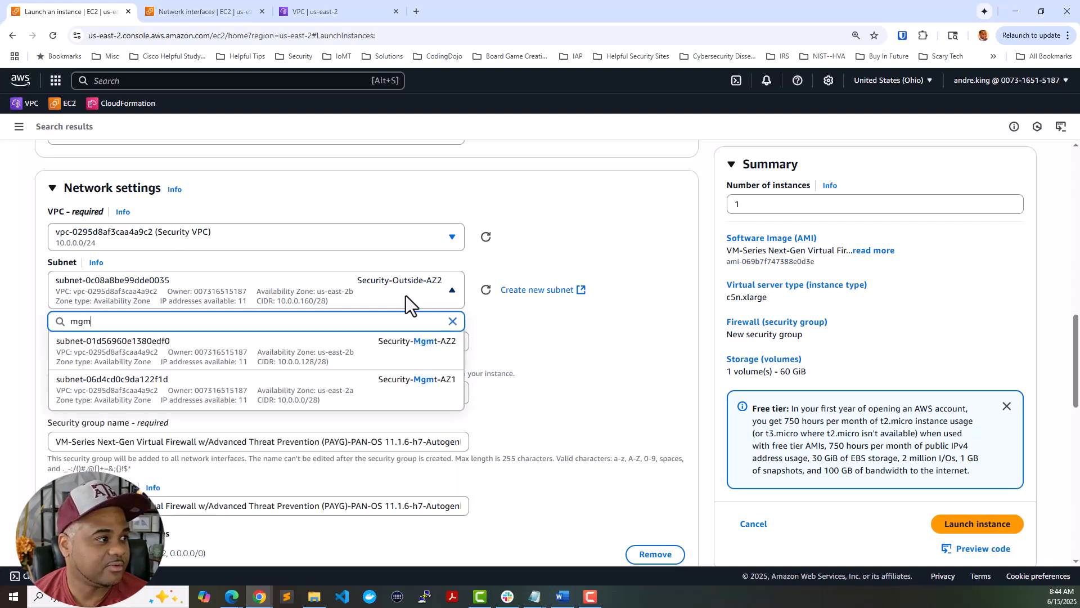
left_click(322, 388)
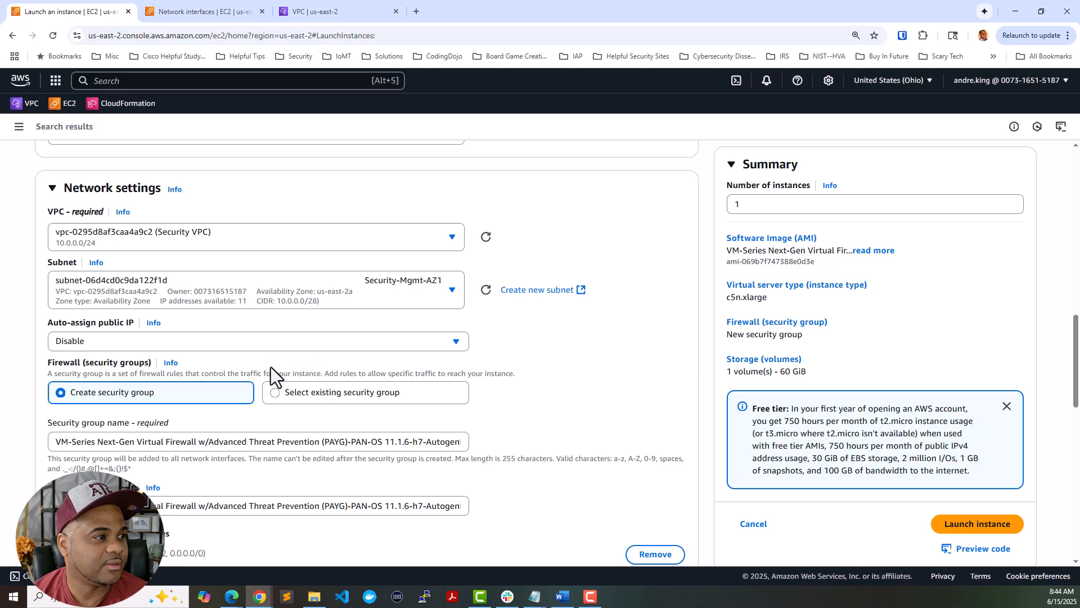
- Attach the existing PAFW-Mgmt-AZ1-SG security group
left_click(277, 392)
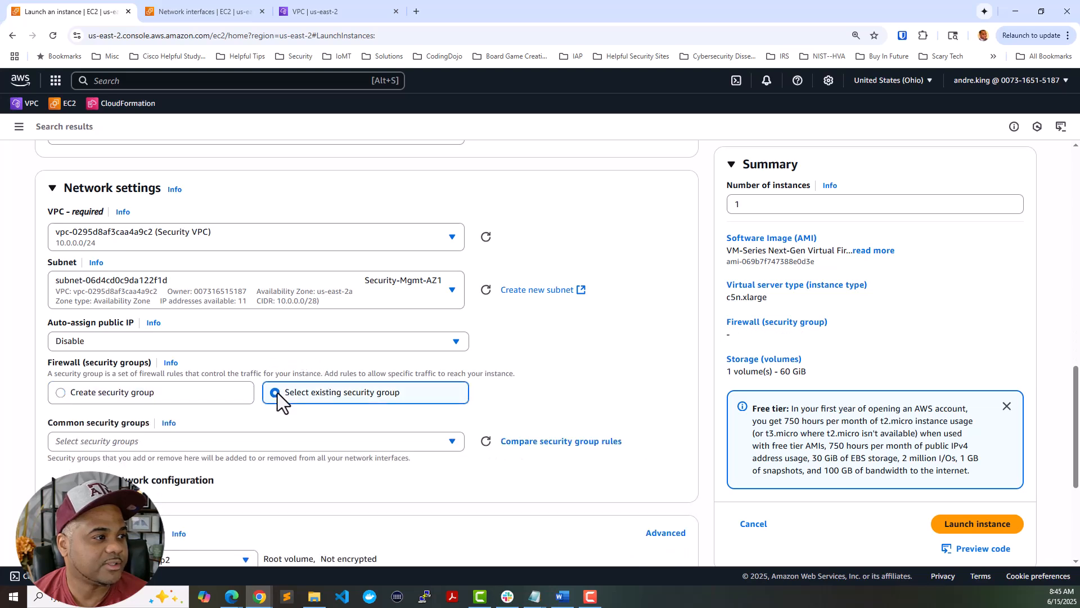
left_click(280, 442)
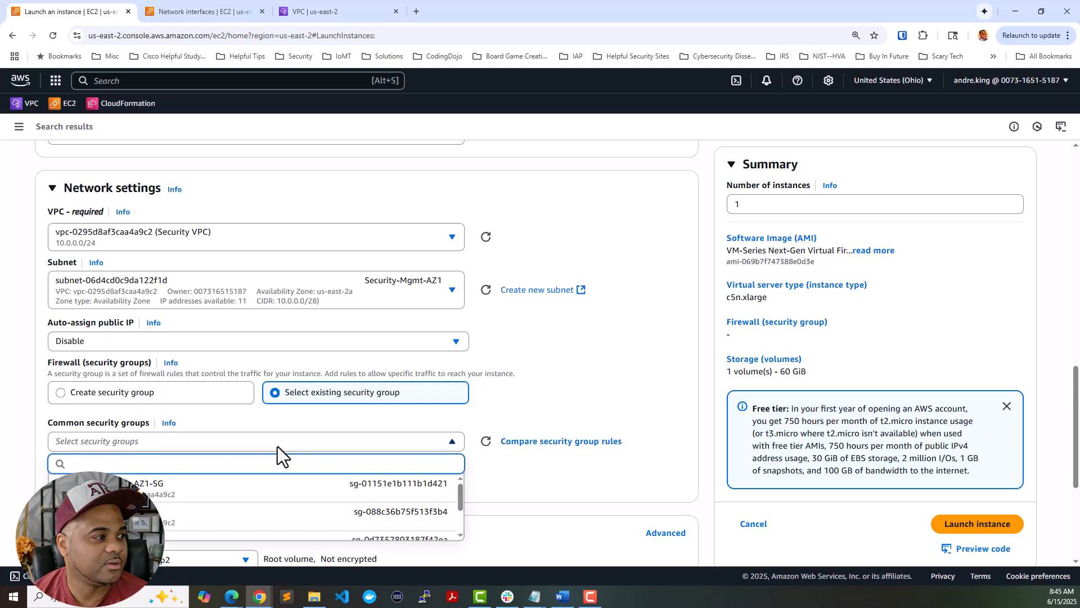
scroll(236, 415, "down", 2)
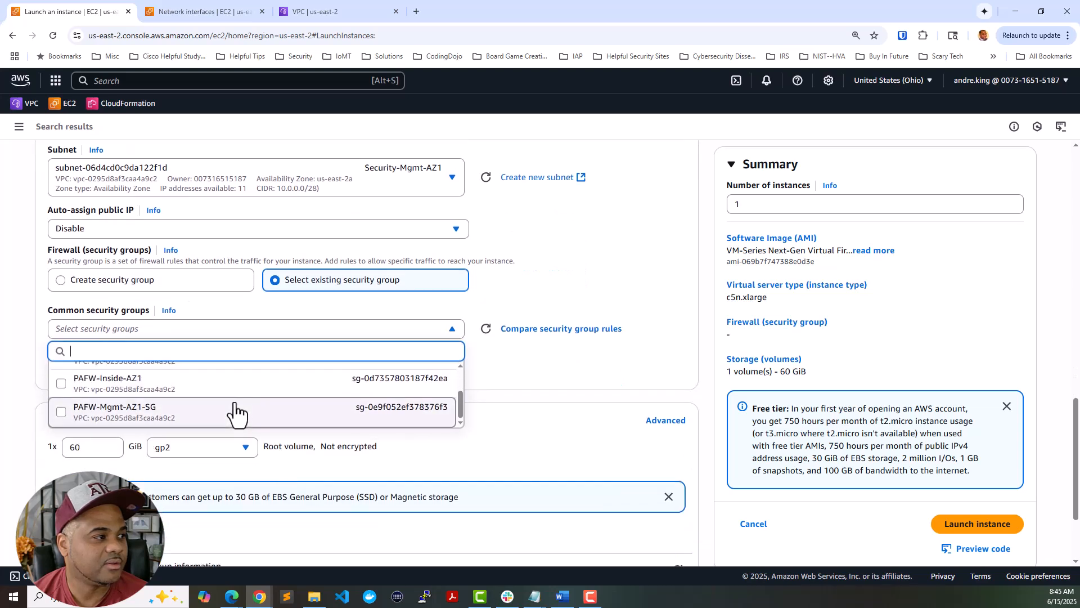
left_click(241, 413)
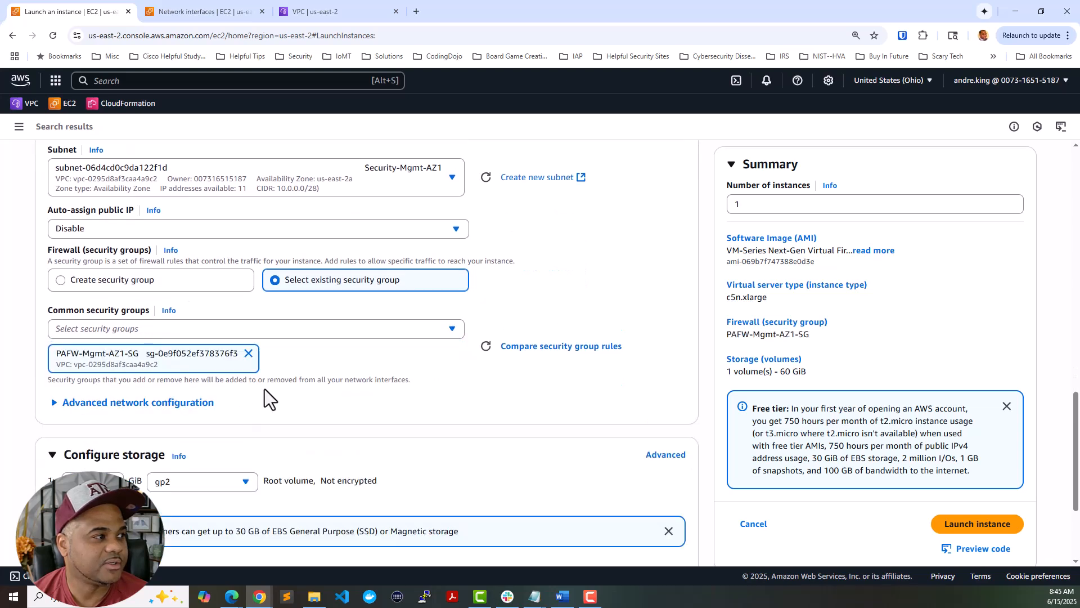
- Give the network interface primary IP 10.0.0.10 and a description starting 'PAFW-Mgmt-A'
left_click(216, 403)
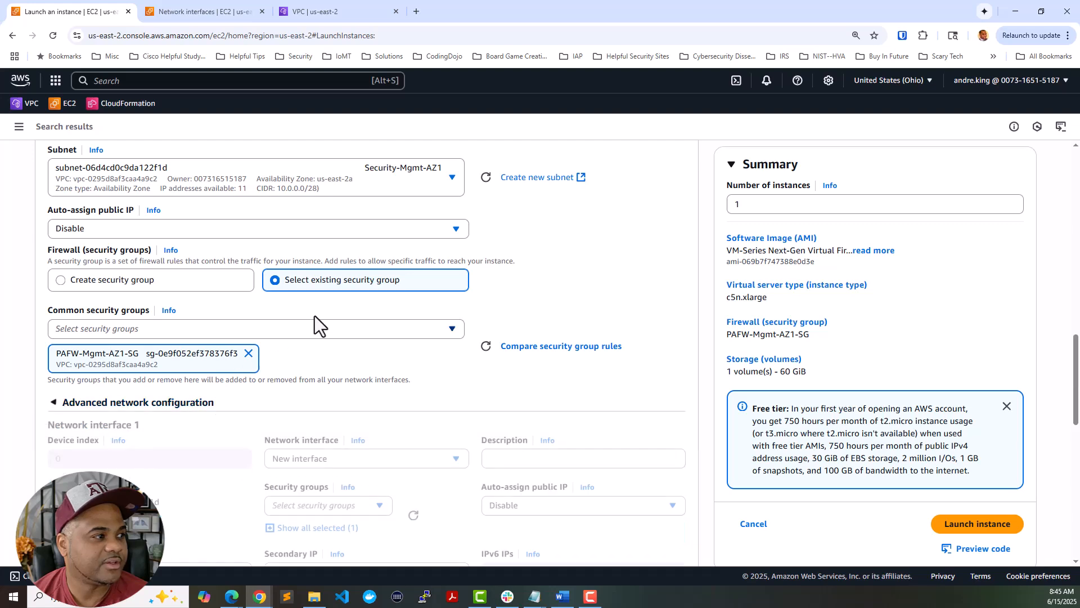
scroll(315, 316, "down", 2)
scroll(315, 316, "down", 1)
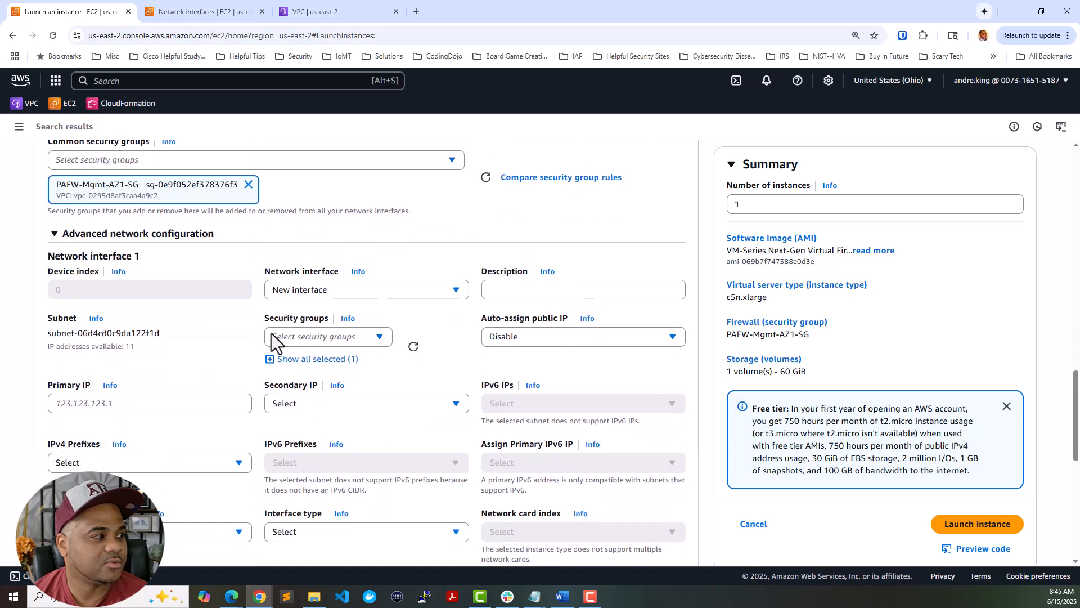
left_click(203, 403)
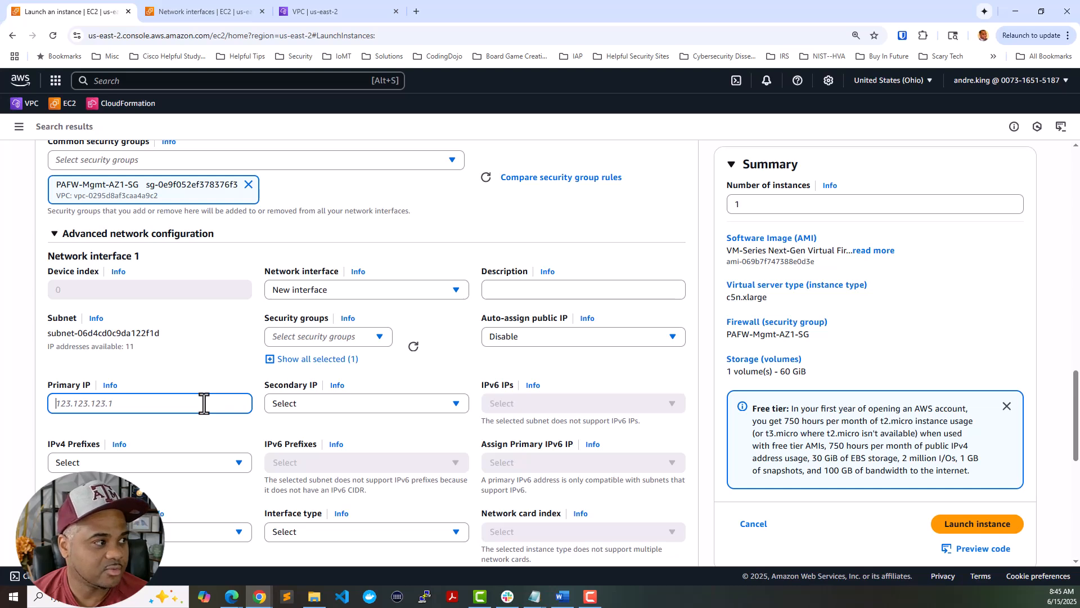
type("10.")
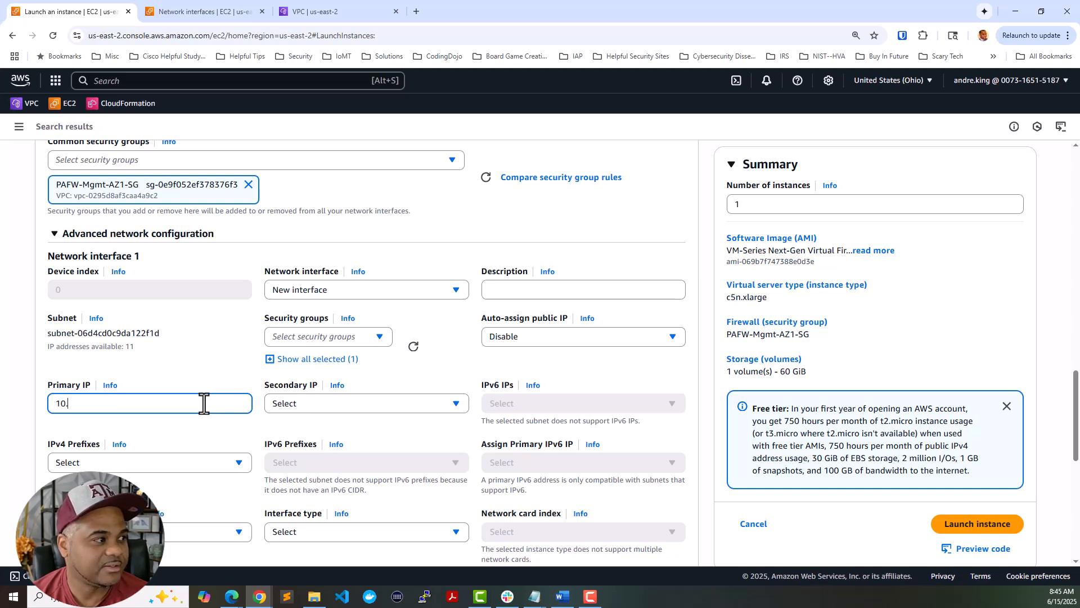
type("0.0.")
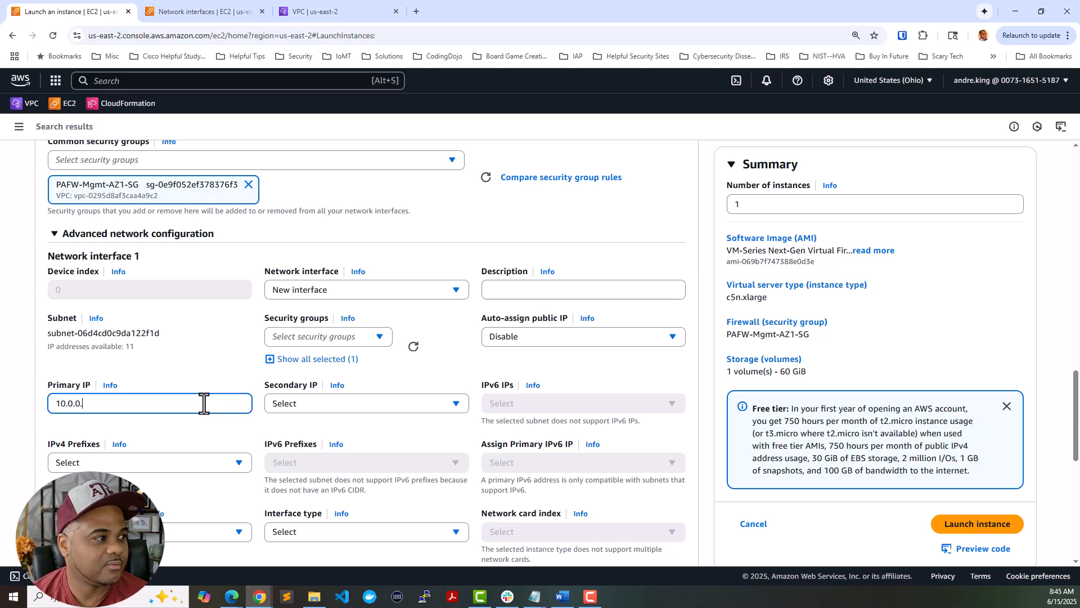
type("10")
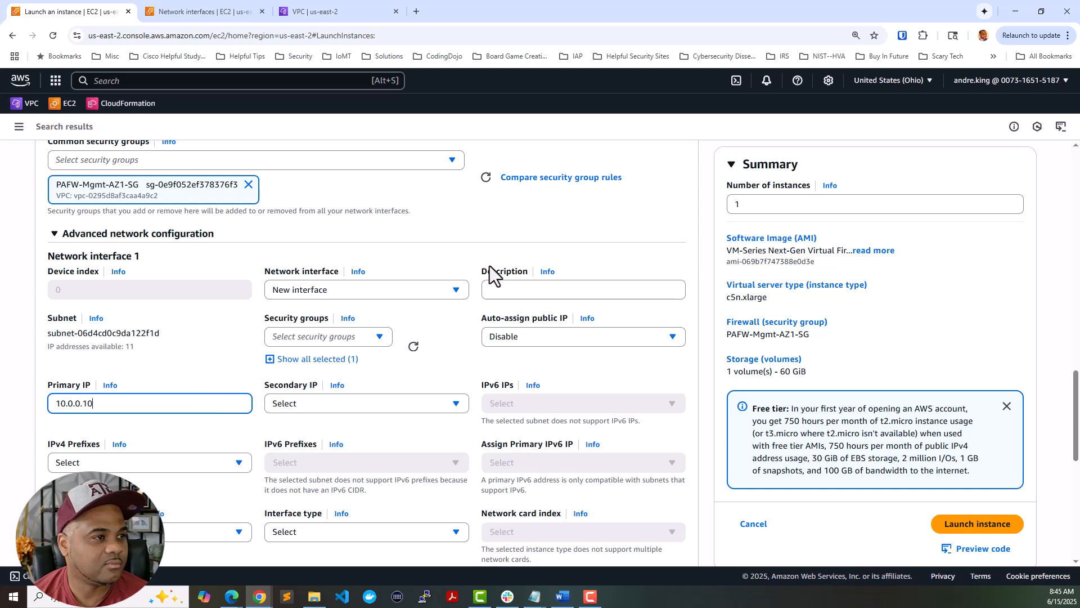
left_click(554, 288)
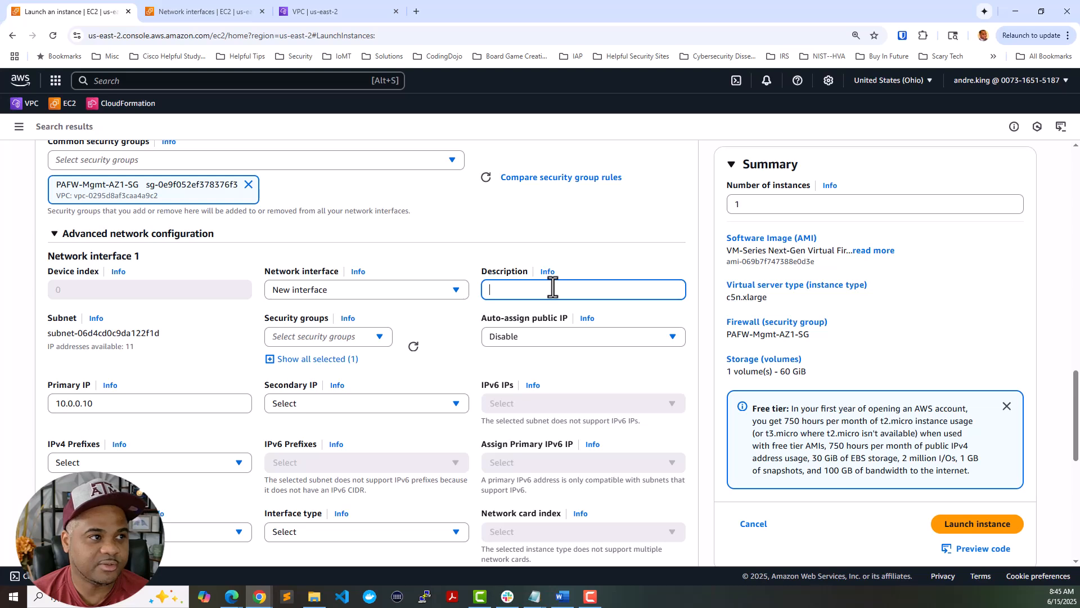
type("PAF")
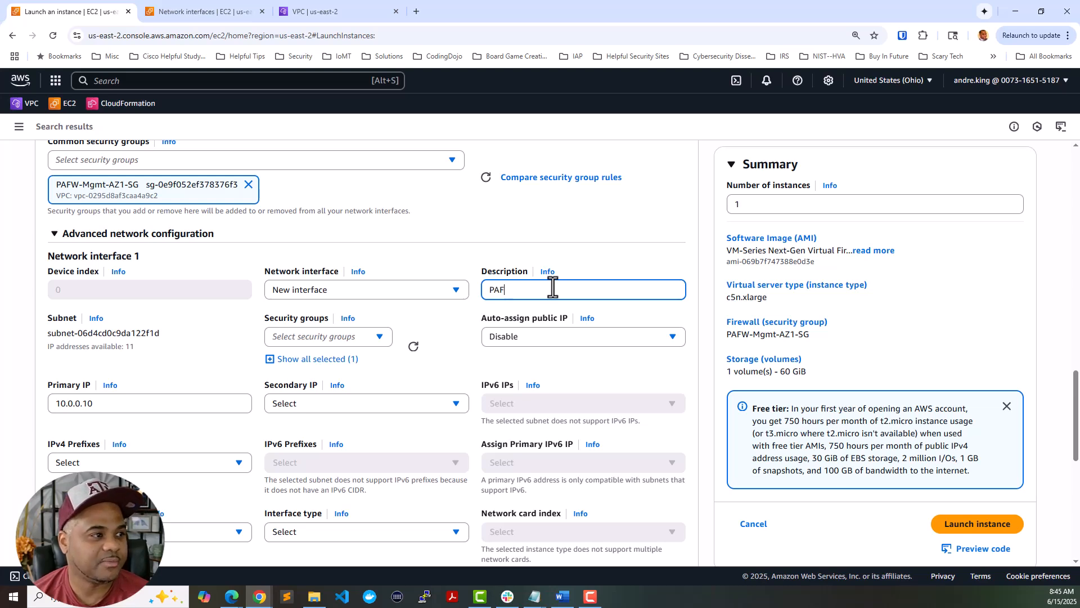
type("W-Mgmt-A")
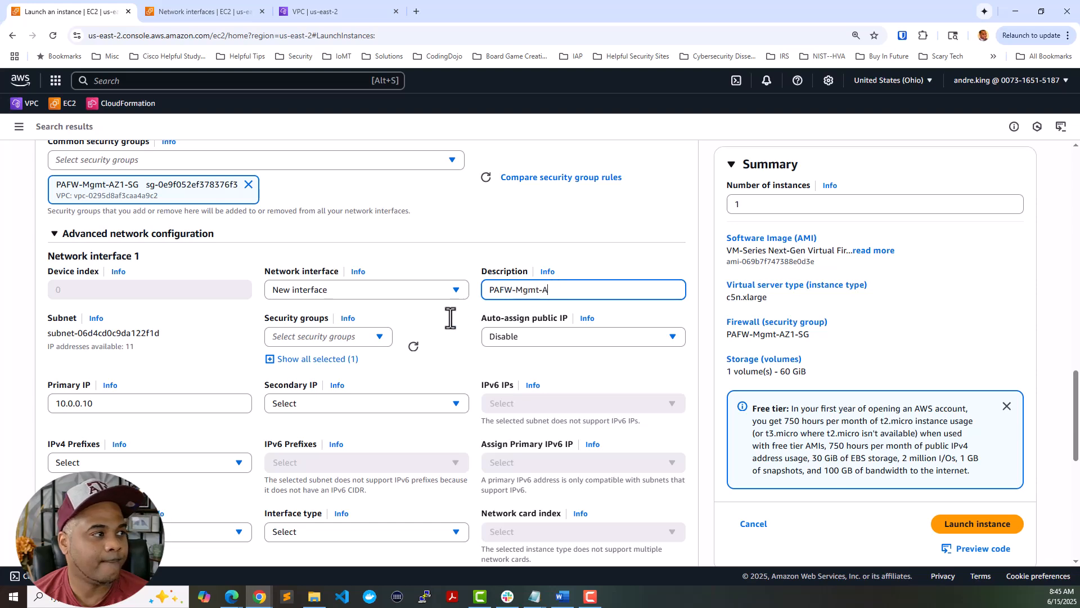
scroll(451, 318, "down", 5)
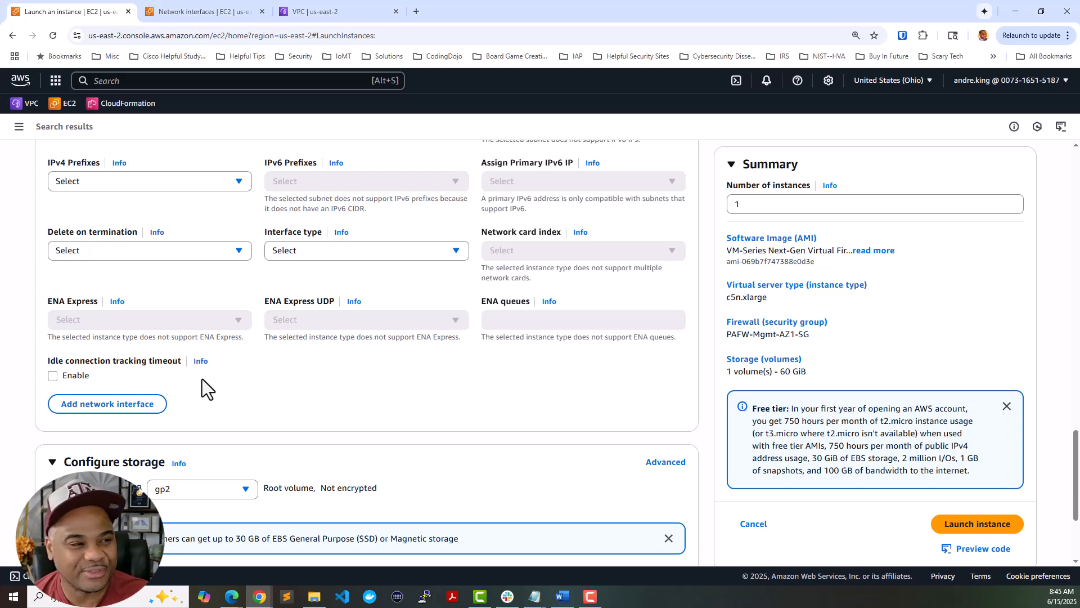
- Change the 60 GiB root volume type to gp3 and expand Advanced details
scroll(343, 332, "down", 3)
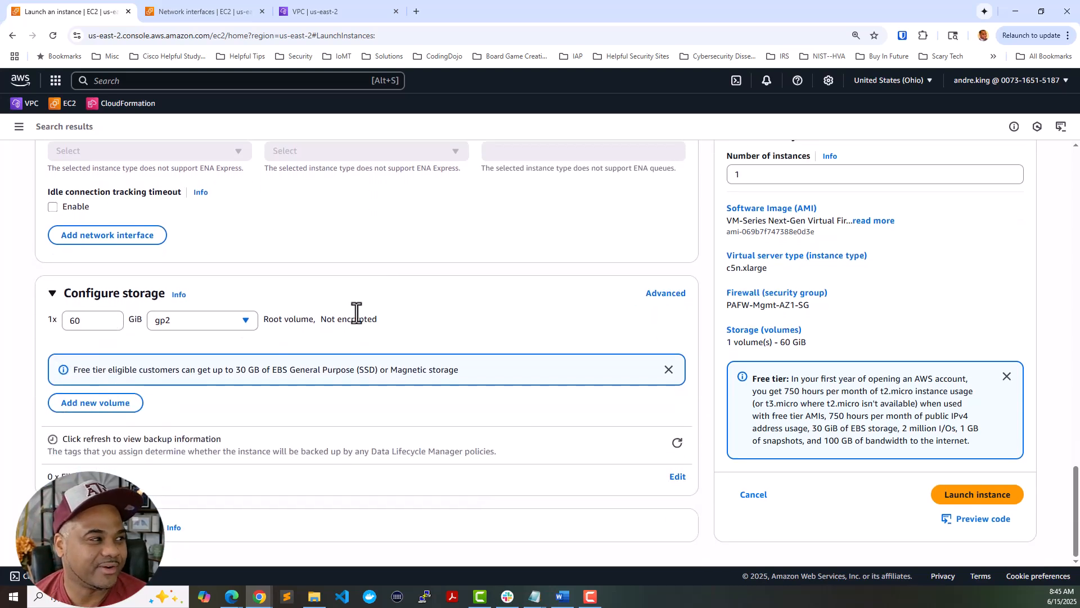
left_click(245, 321)
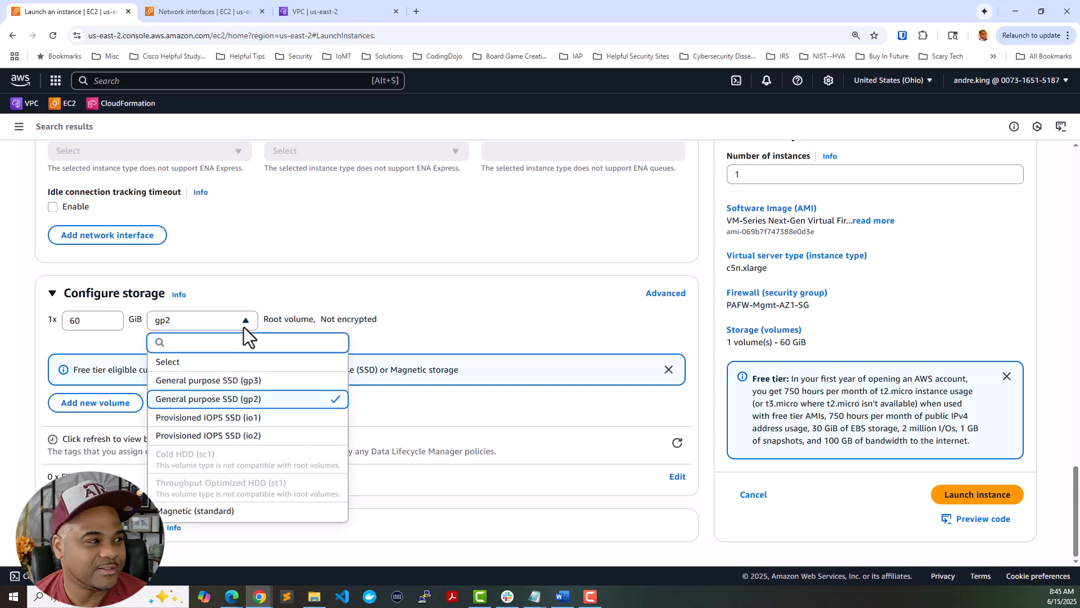
left_click(241, 381)
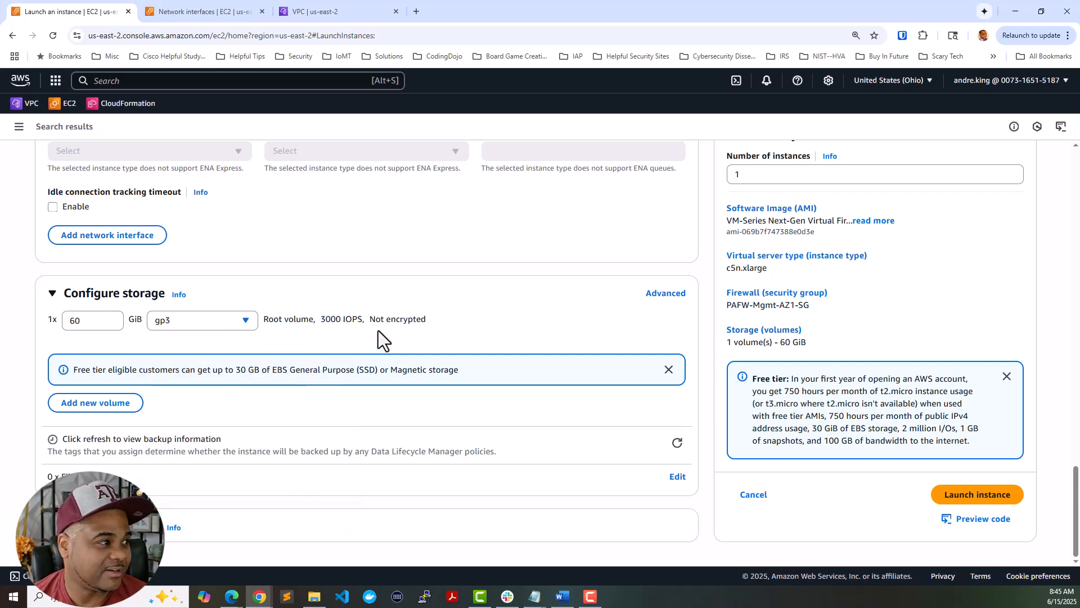
left_click(169, 524)
scroll(359, 403, "down", 15)
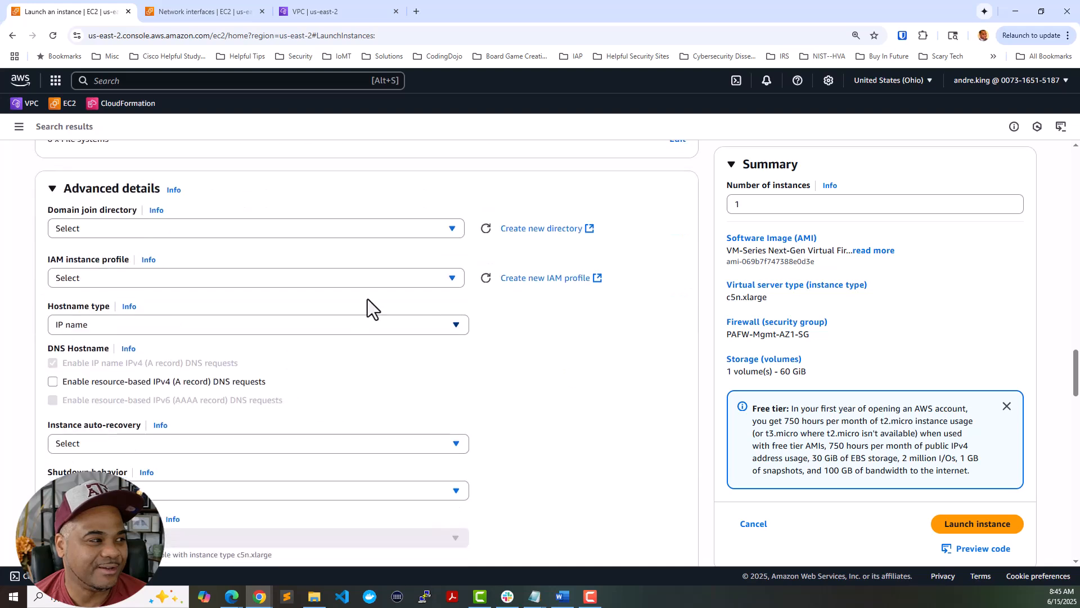
scroll(362, 301, "down", 15)
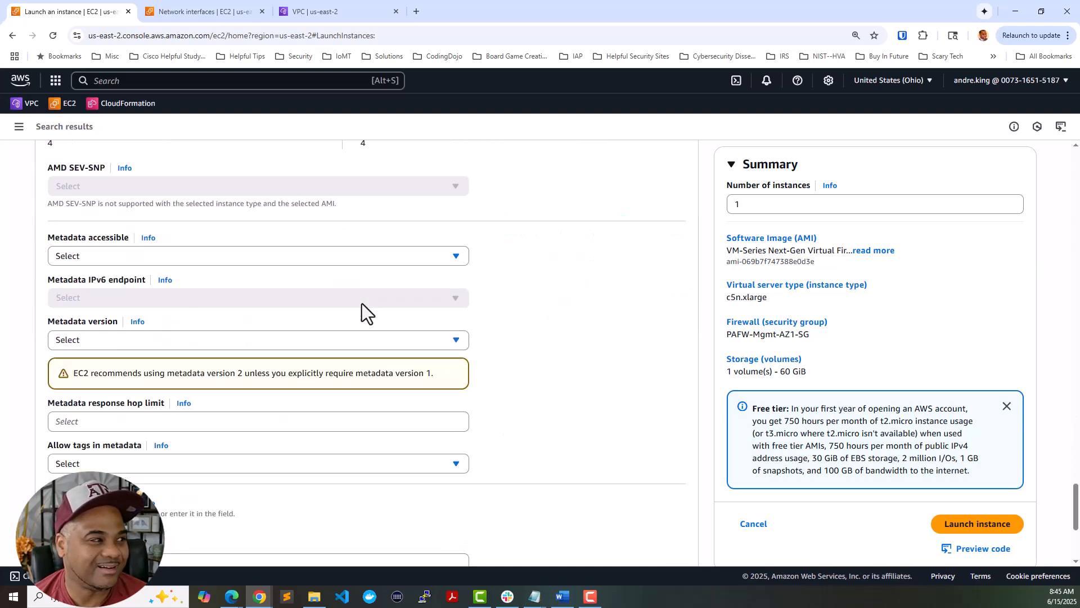
scroll(422, 355, "up", 20)
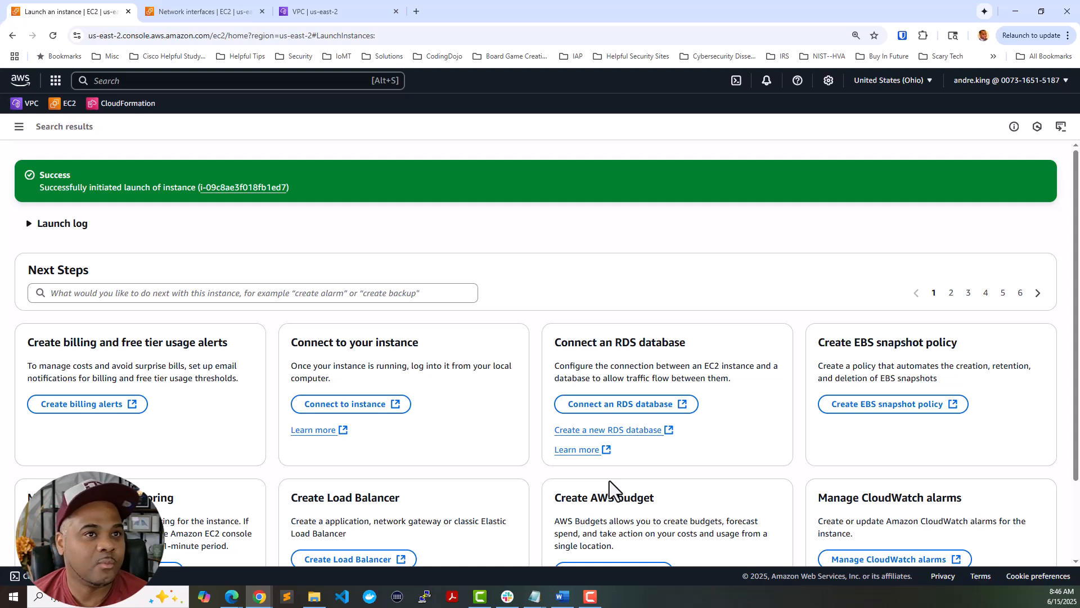
- Follow the new instance ID from the Success banner and select the PAFW-AZ1 row
left_click(260, 187)
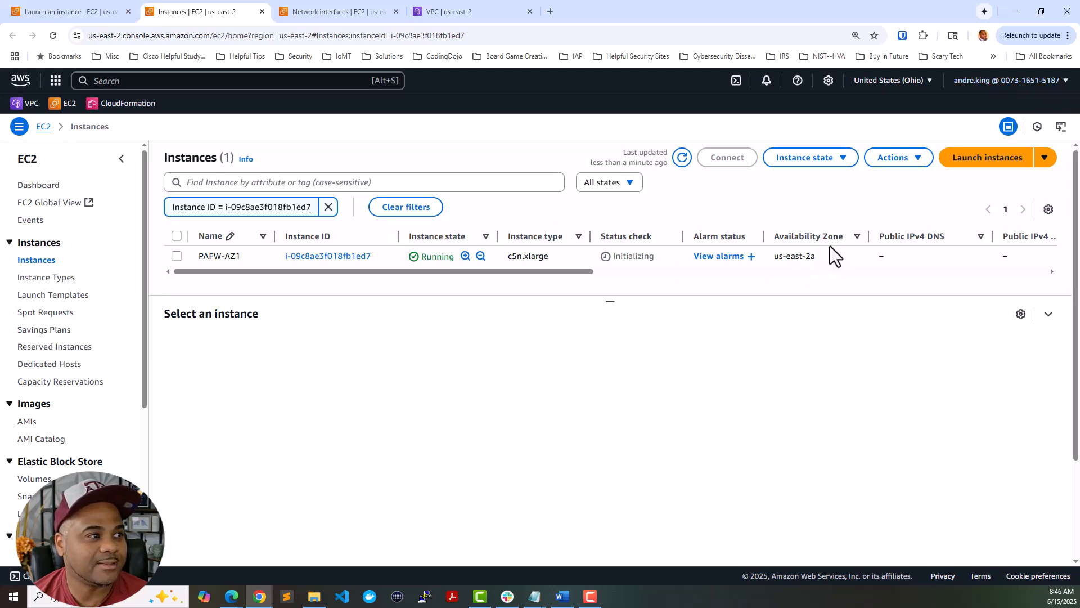
left_click(226, 262)
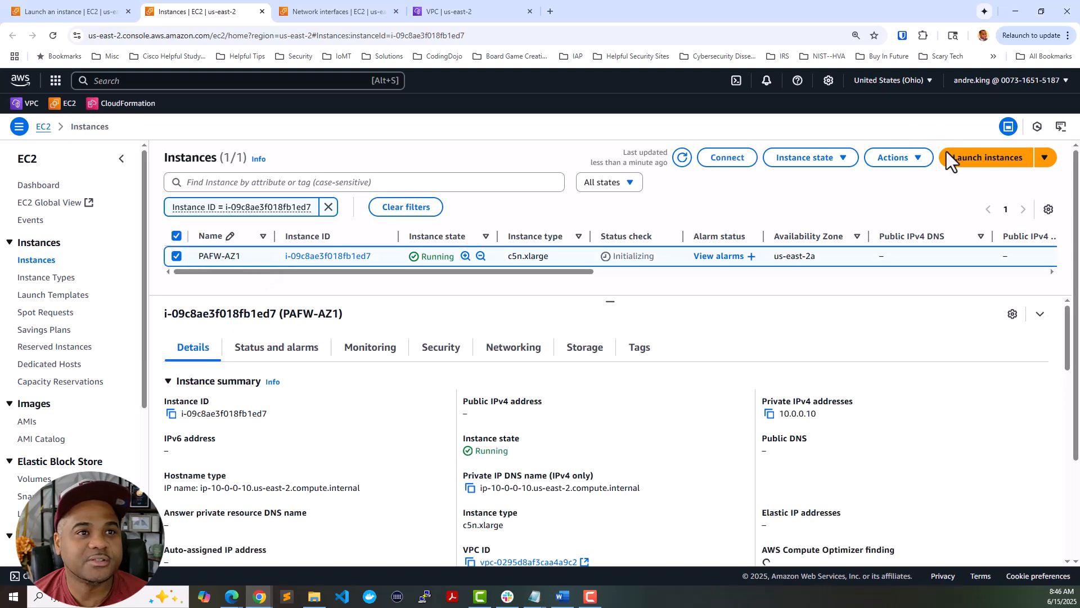
- Connect to PAFW-AZ1 through Actions > Monitor and troubleshoot > EC2 serial console
left_click(898, 160)
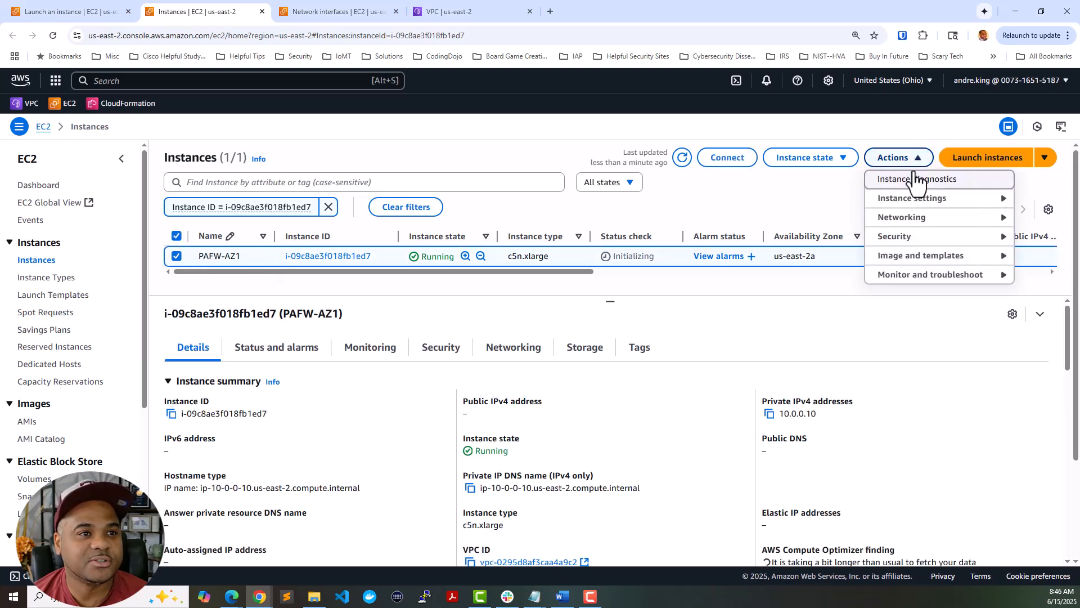
left_click(896, 275)
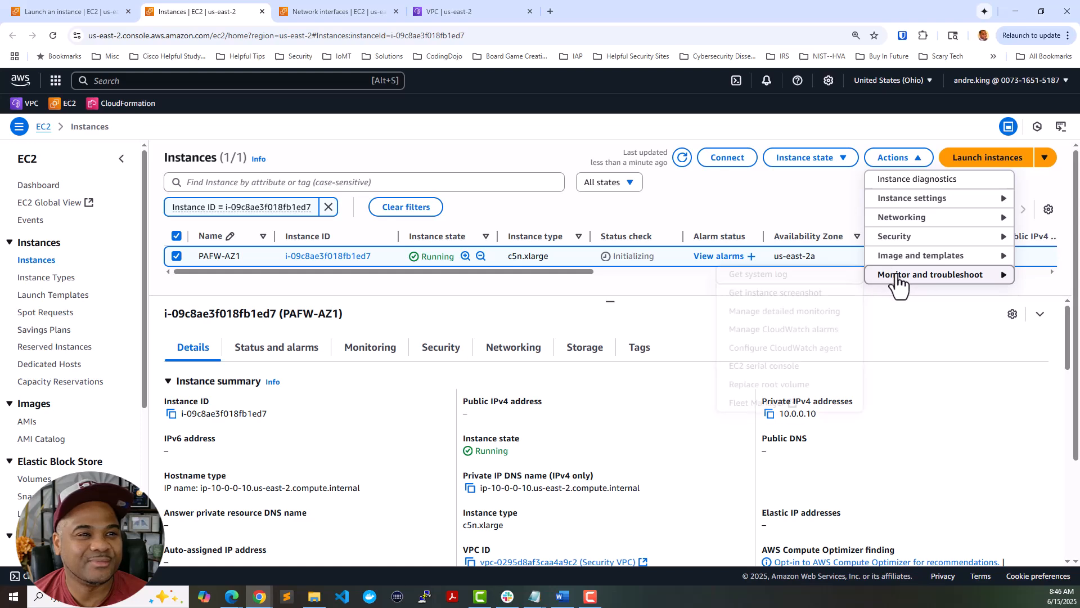
left_click(771, 366)
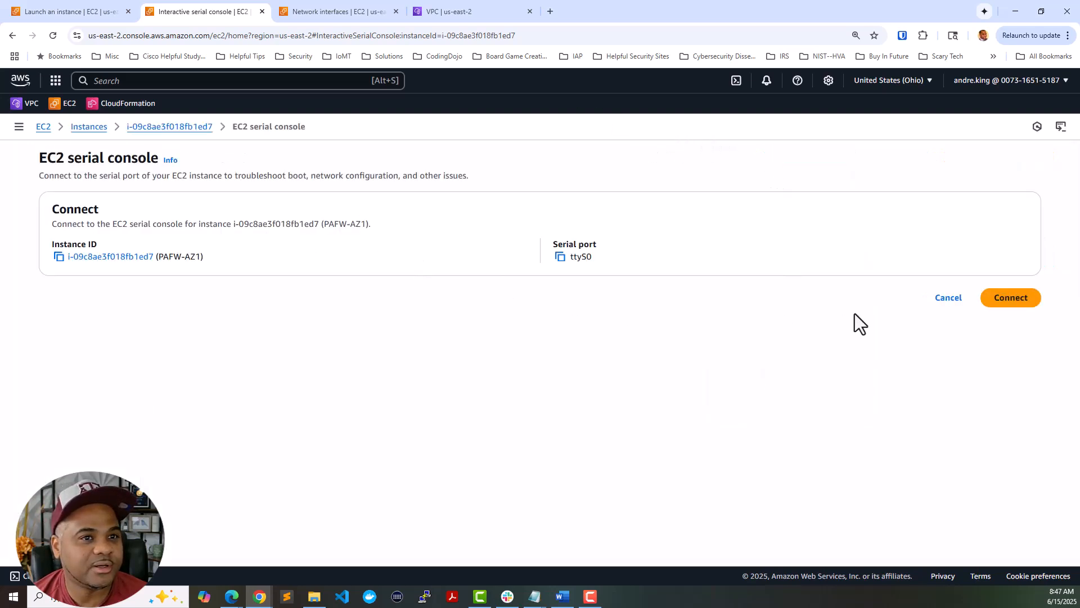
left_click(1013, 301)
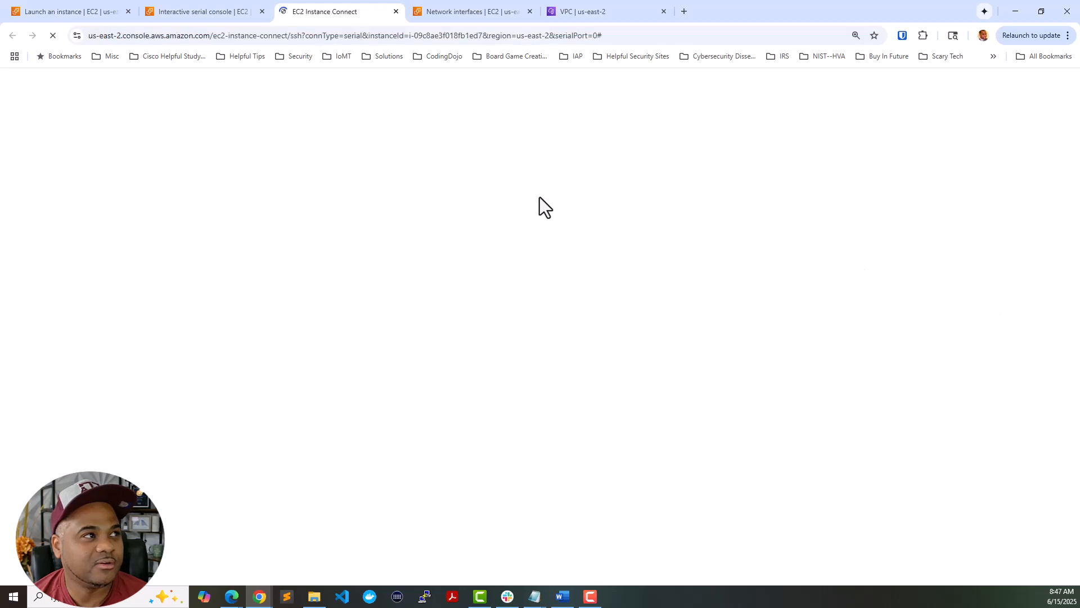
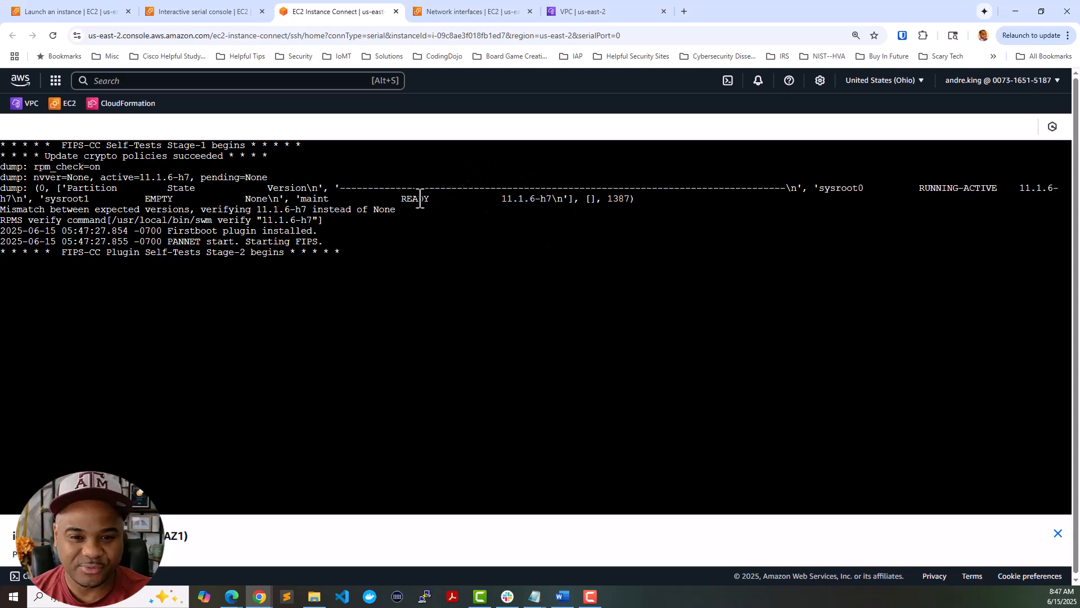
- Return to the 'Launch an instance' tab showing the launch success banner
left_click(90, 9)
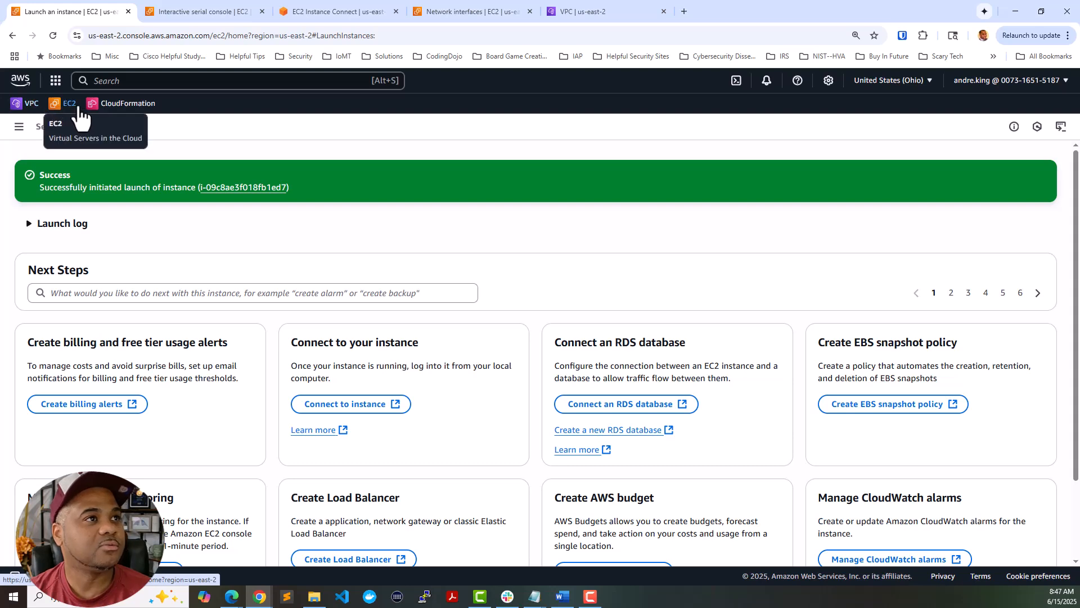
- Go to EC2 Network interfaces, select PAFW-Inside-AZ1 and bring up its Actions menu
left_click(75, 106)
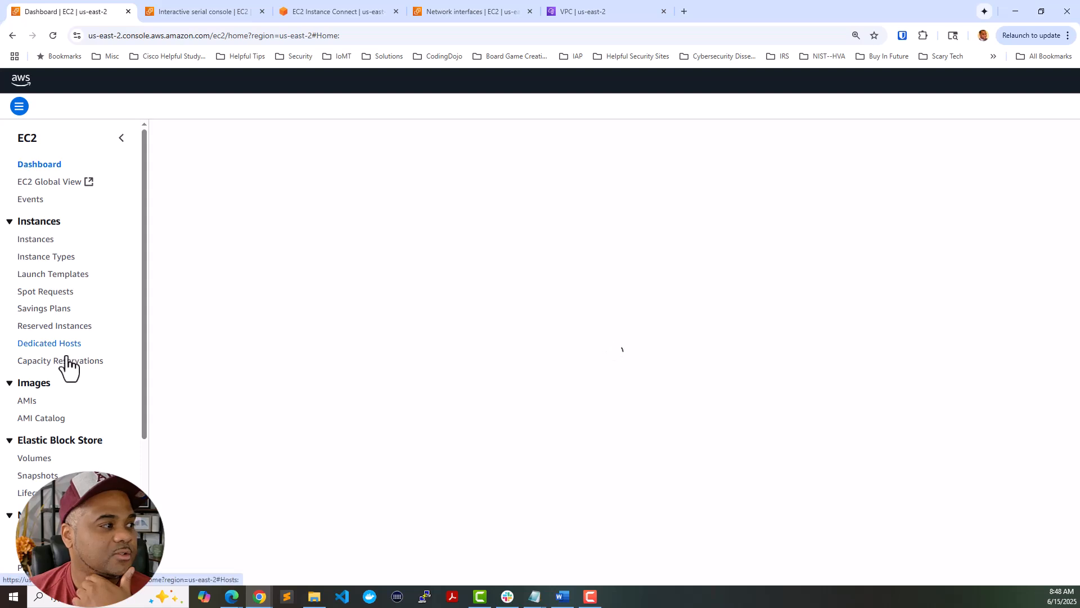
scroll(75, 366, "down", 3)
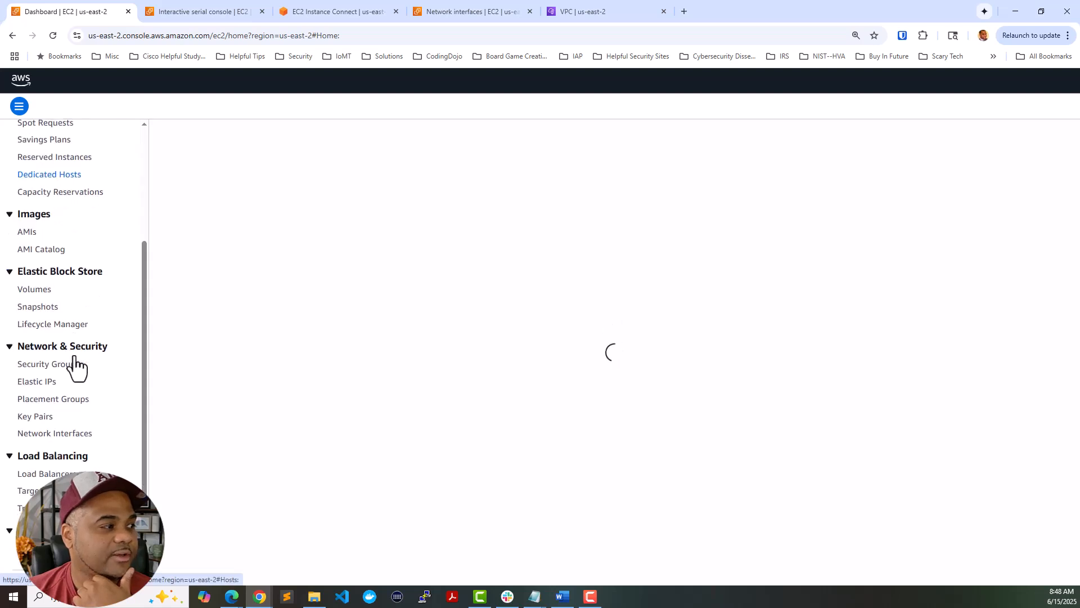
left_click(66, 434)
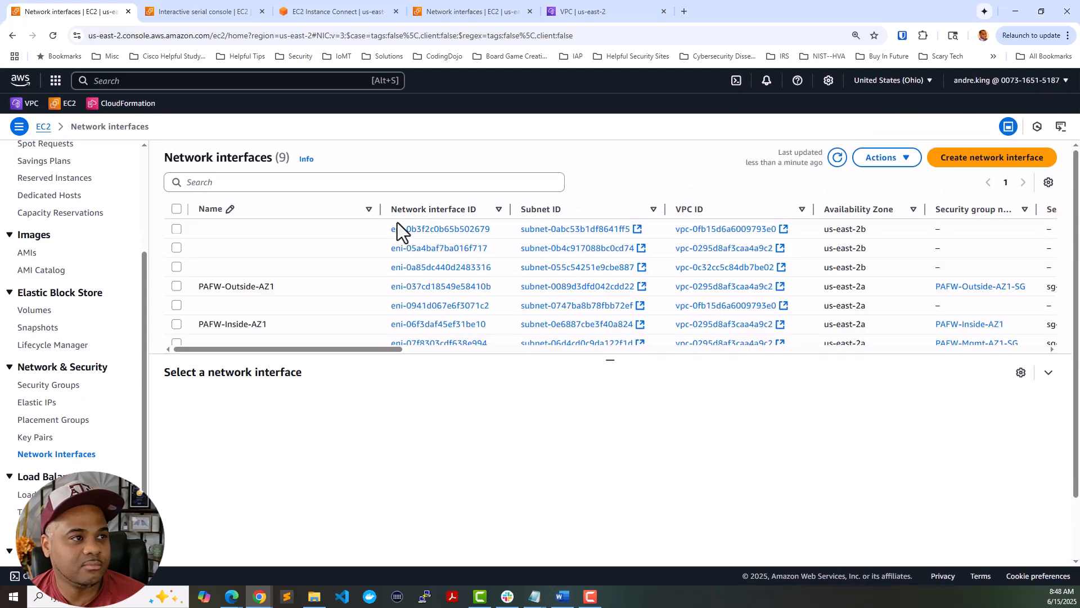
left_click(302, 325)
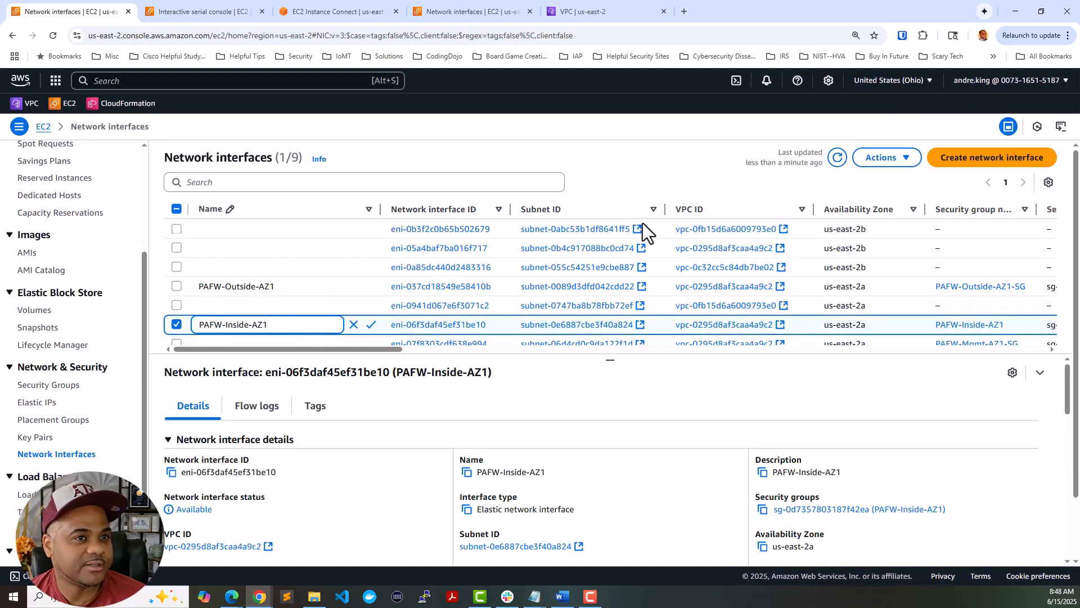
left_click(873, 163)
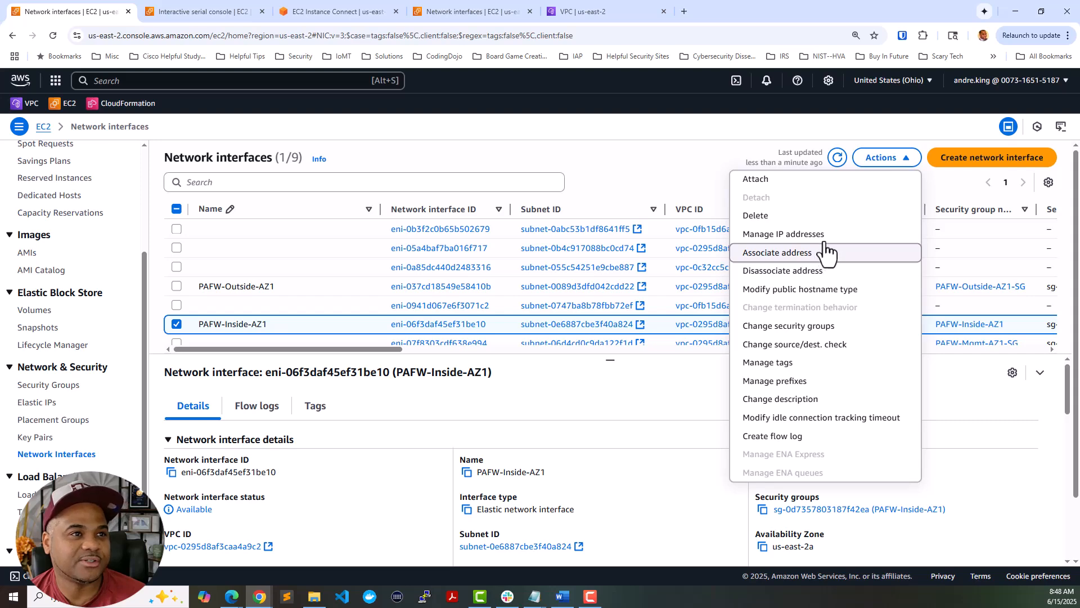
- Attach PAFW-Inside-AZ1 to i-09c8ae3f018fb1ed7 in vpc-0295d8af3caa4a9c2 and refresh to see In-use
left_click(827, 186)
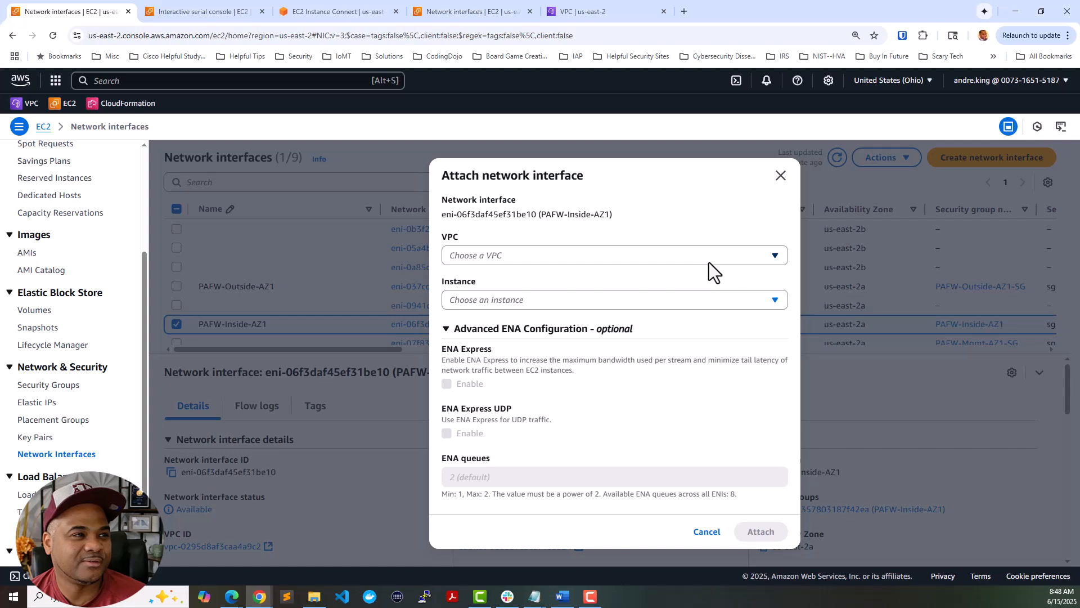
left_click(709, 262)
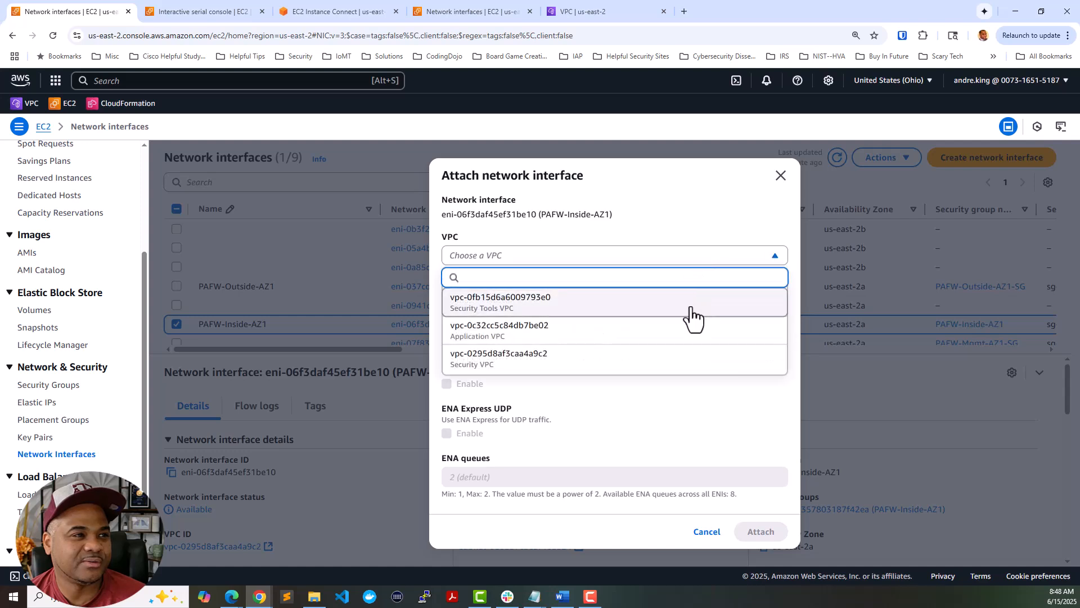
left_click(687, 360)
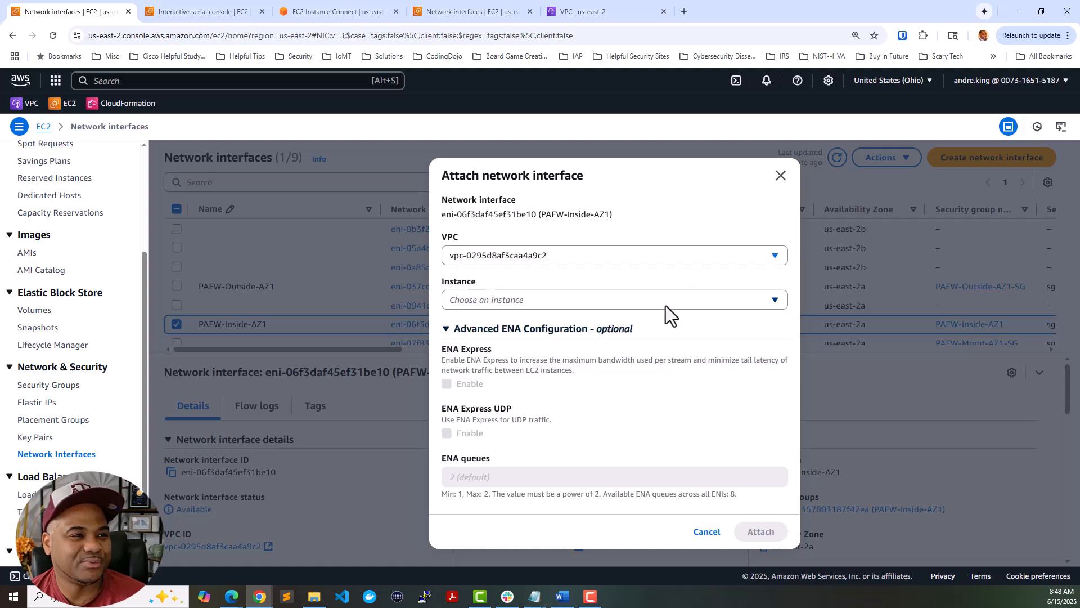
left_click(666, 303)
left_click(663, 341)
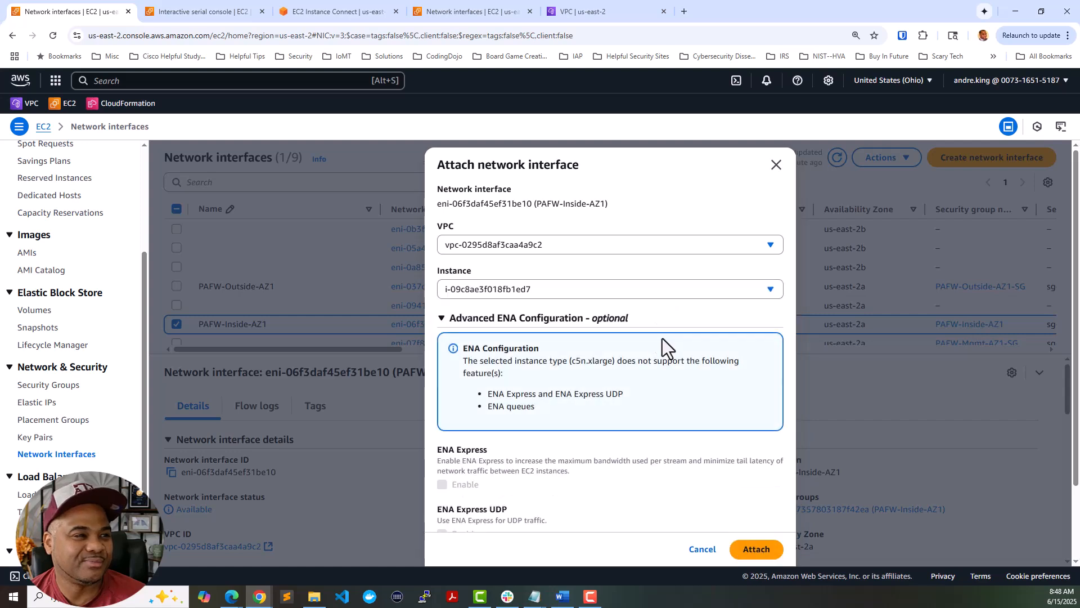
scroll(693, 377, "down", 2)
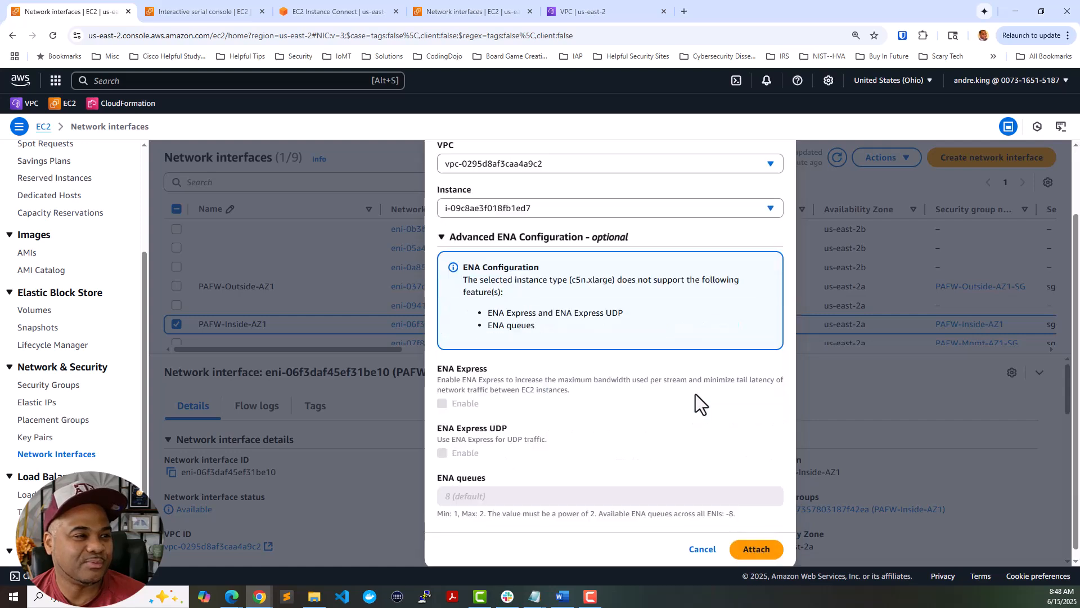
left_click(748, 542)
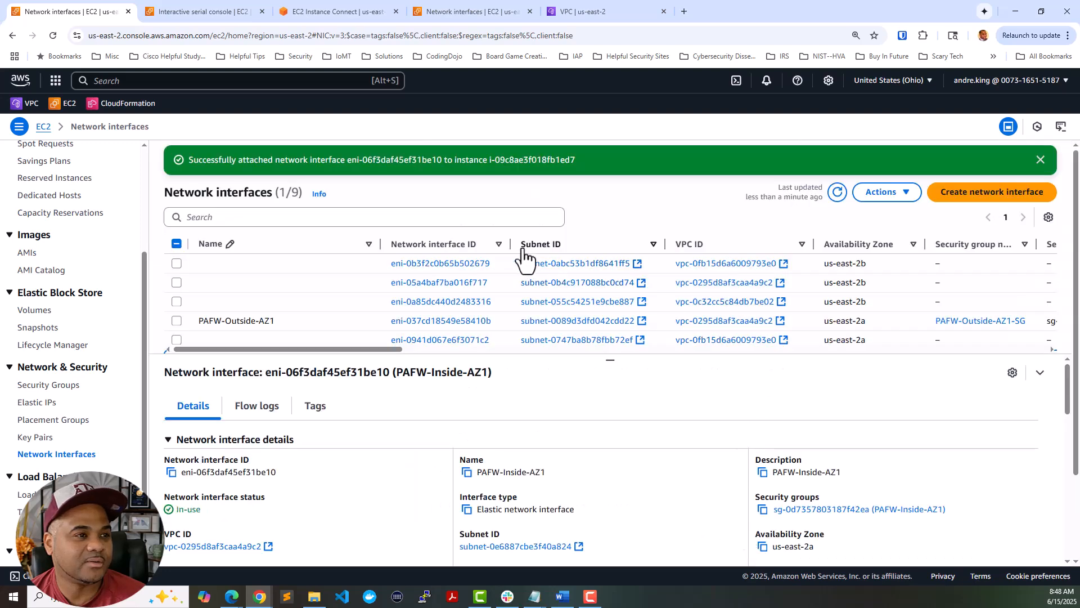
left_click(838, 193)
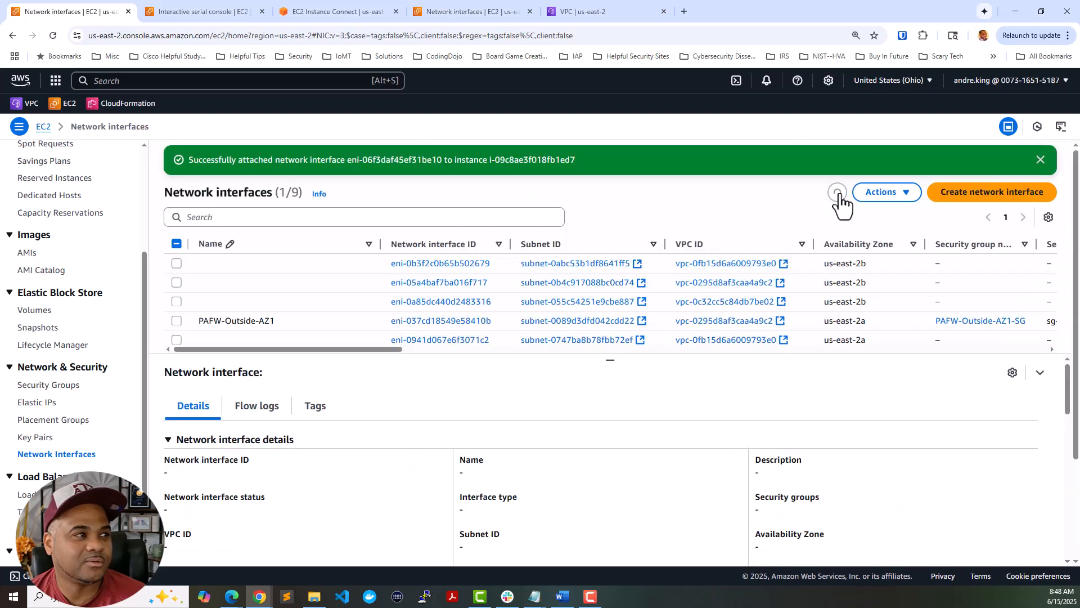
scroll(326, 293, "down", 1)
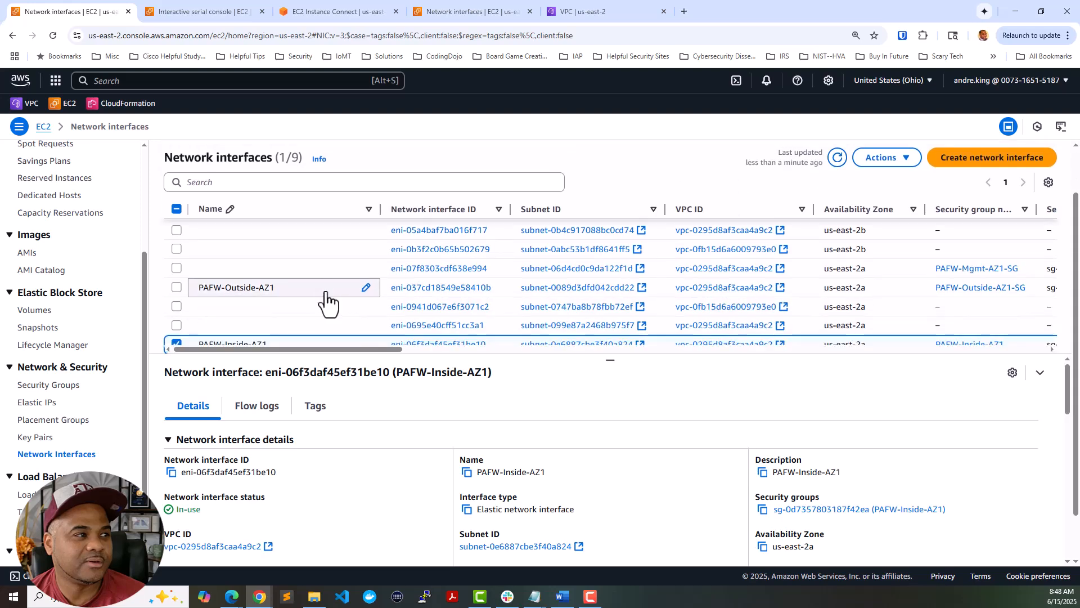
scroll(326, 303, "down", 2)
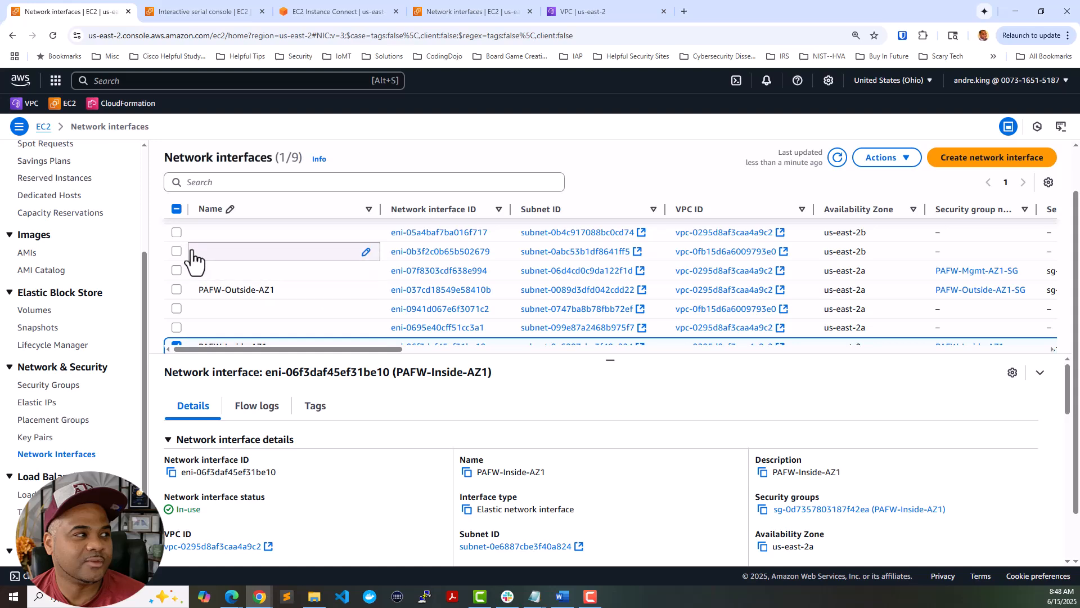
scroll(113, 259, "up", 3)
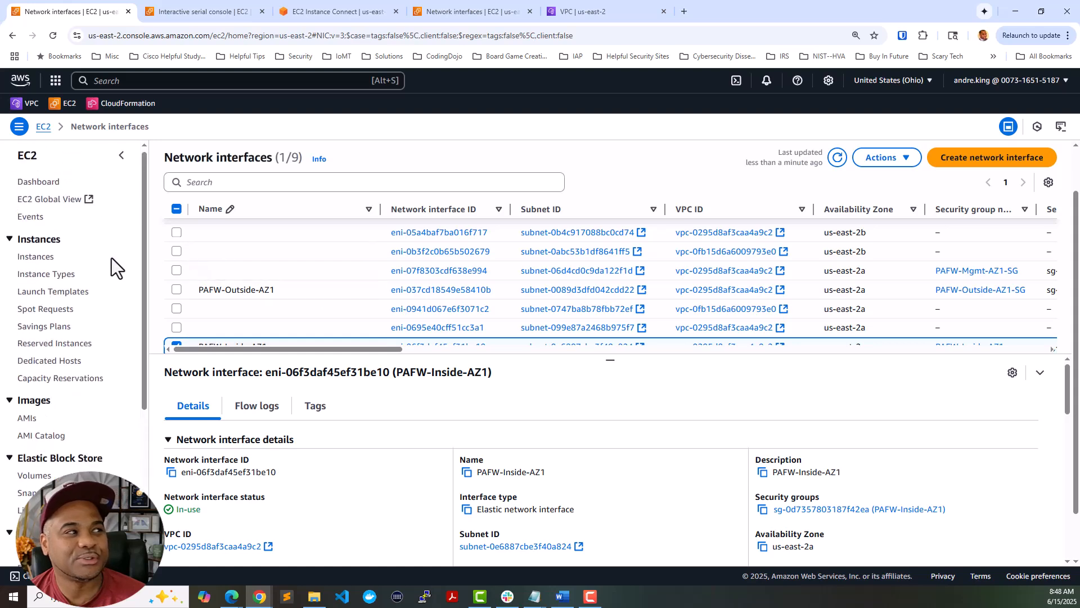
- Review PAFW-AZ1's networking: interfaces at 10.0.0.10 and 10.0.0.20, no Elastic IP
left_click(46, 261)
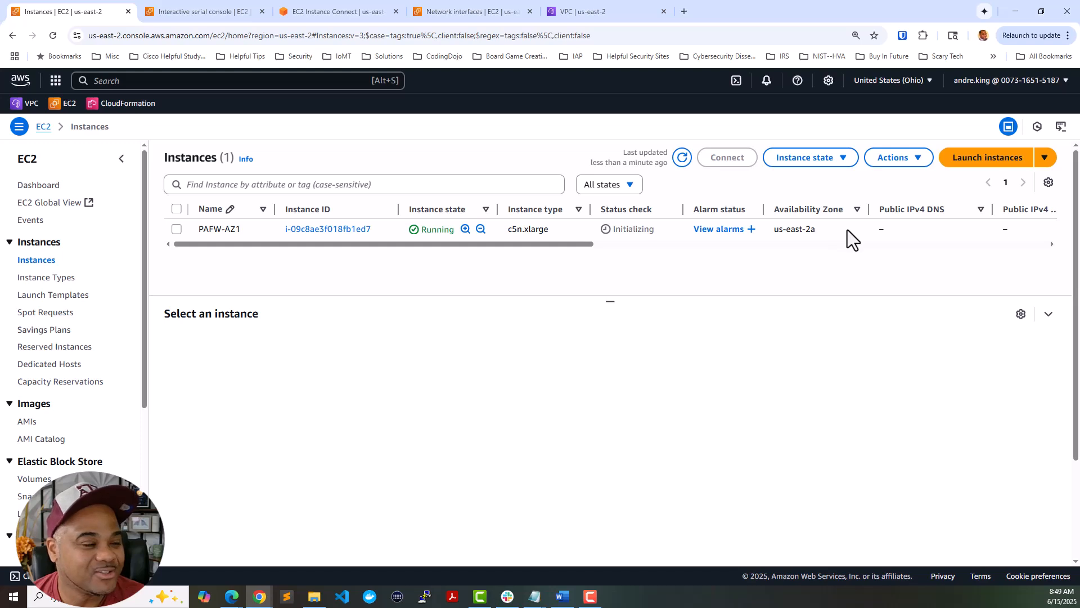
left_click(811, 225)
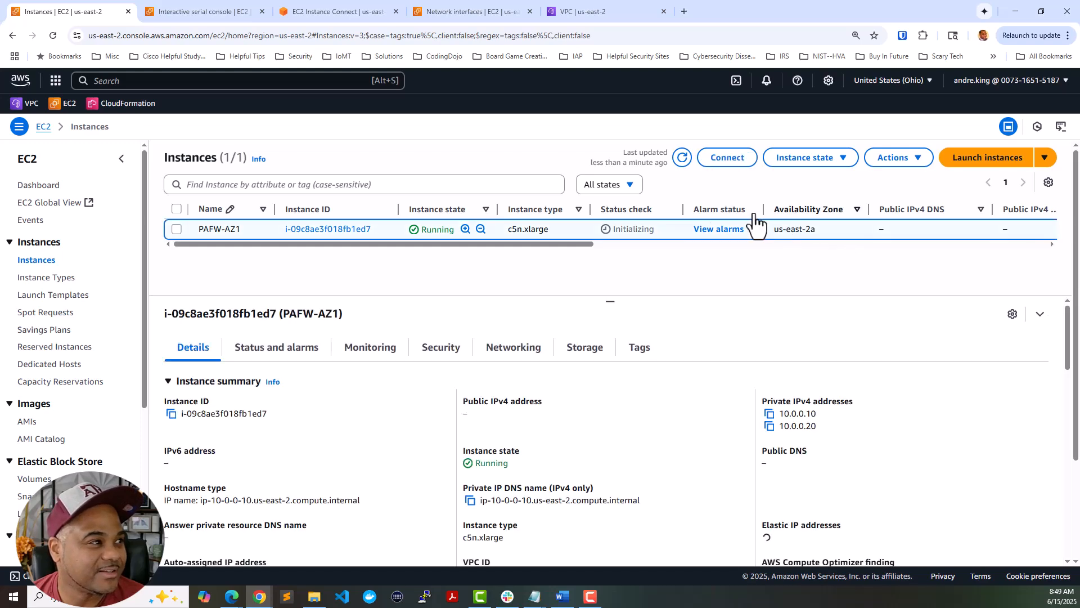
left_click(513, 355)
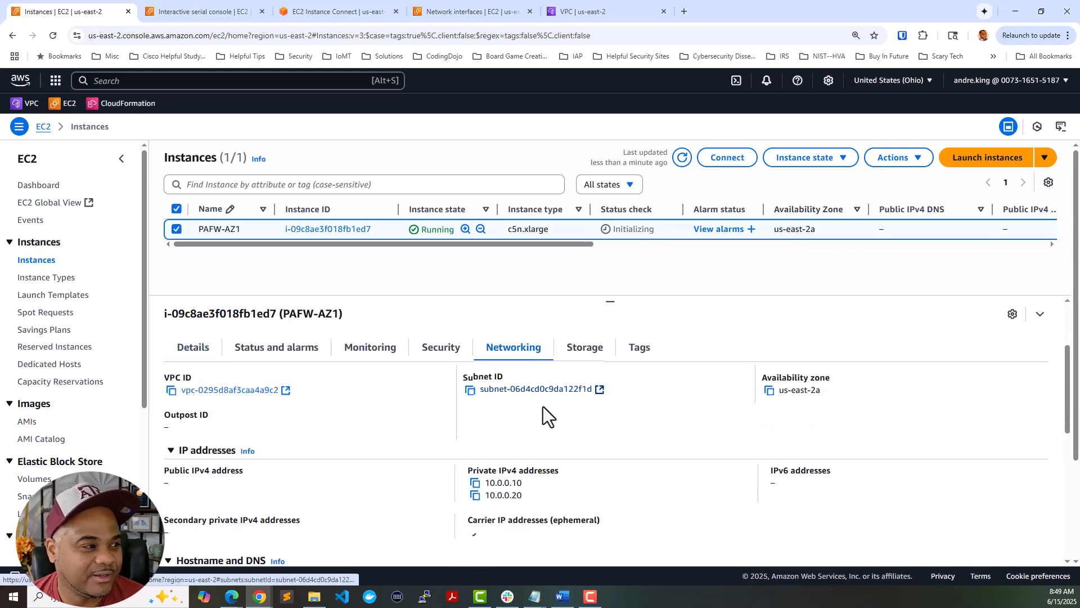
scroll(478, 426, "down", 6)
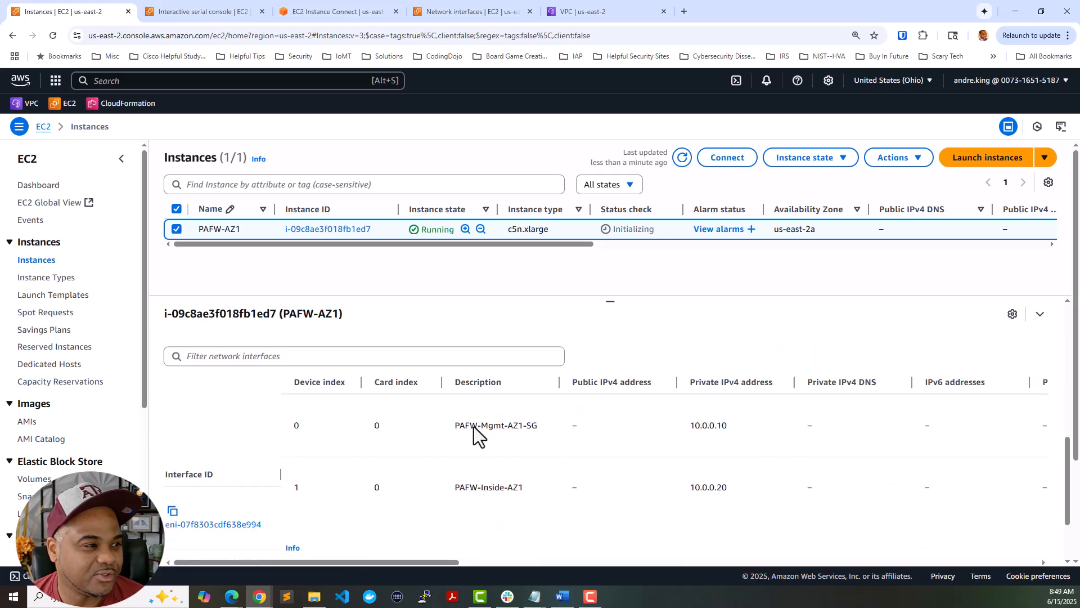
scroll(474, 425, "down", 2)
scroll(474, 423, "up", 1)
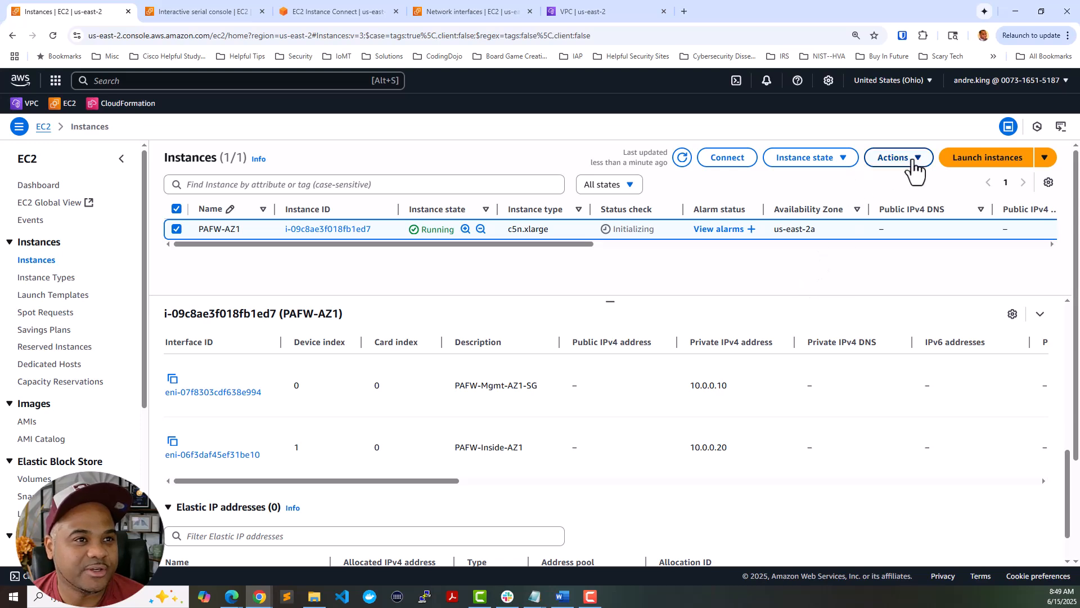
- Bring up the instance's Actions > Networking submenu
left_click(915, 164)
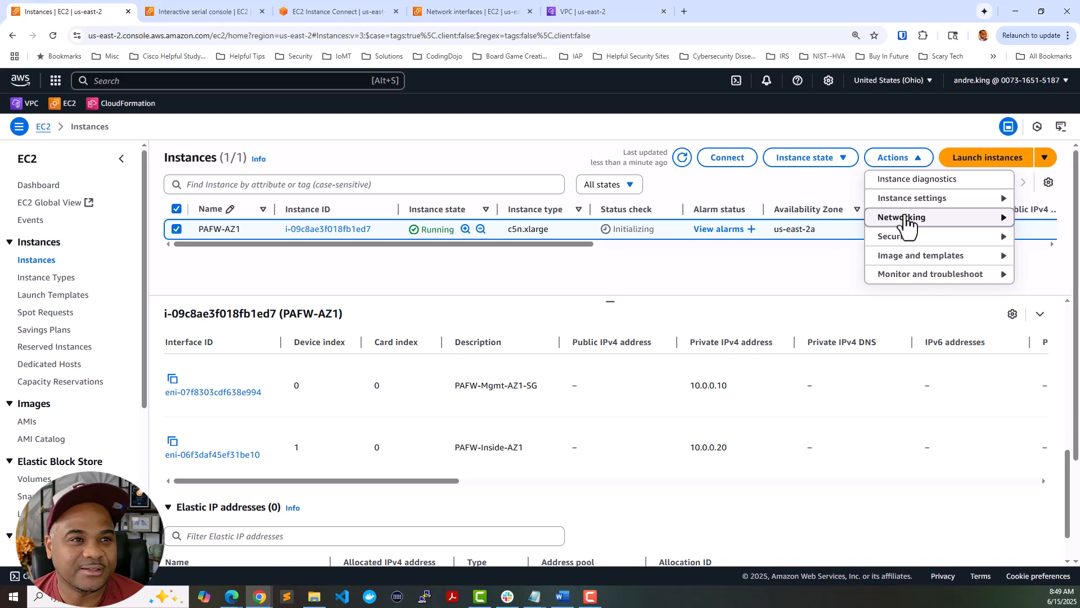
mouse_move(909, 207)
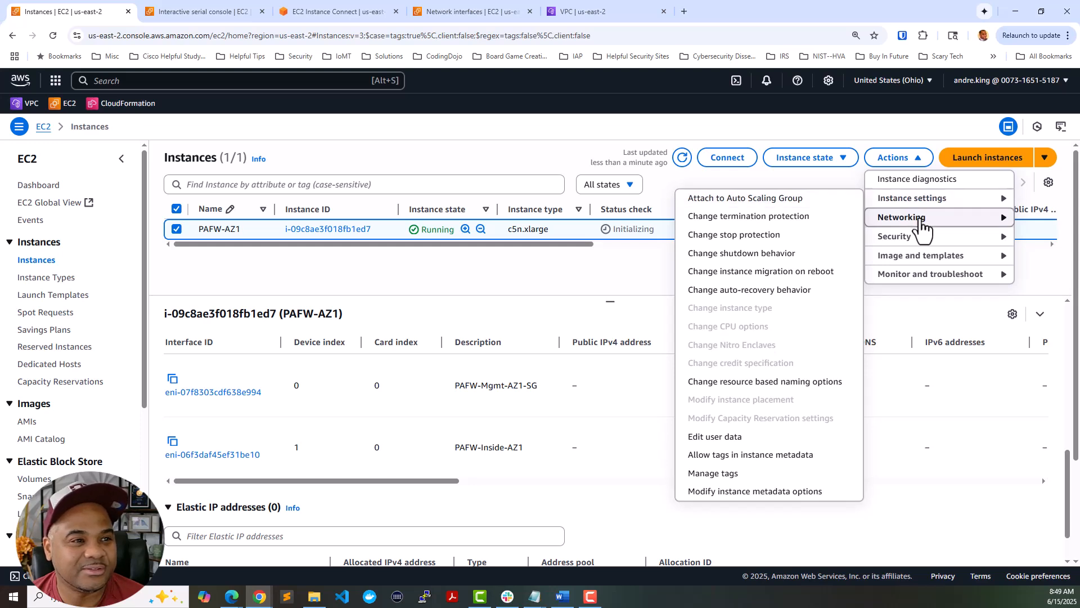
mouse_move(921, 226)
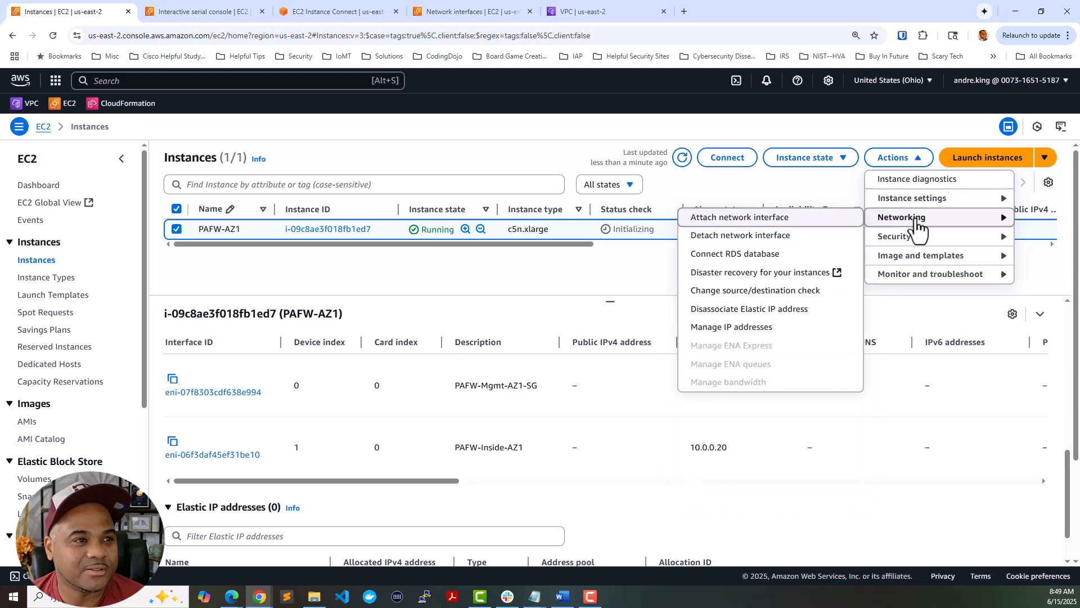
- Attach the PAFW-Outside-AZ1 interface from the Security VPC to PAFW-AZ1
left_click(799, 221)
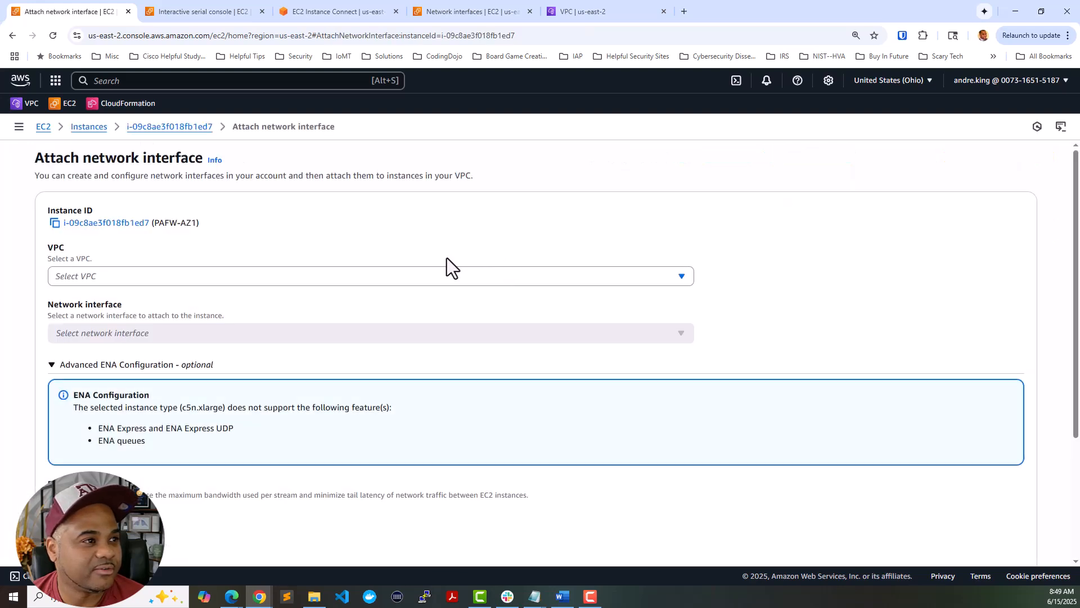
left_click(439, 280)
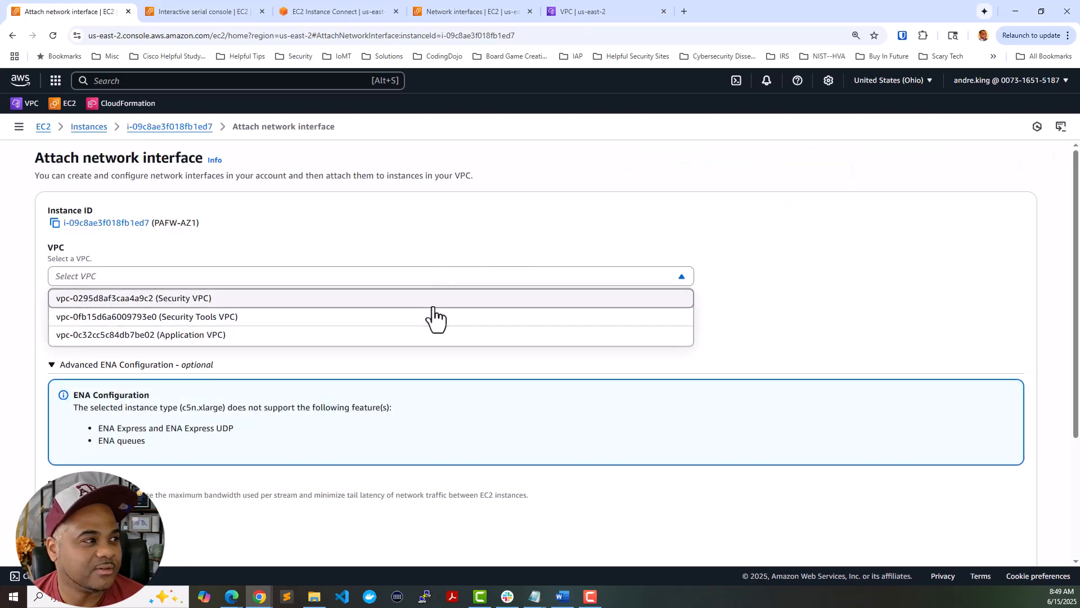
left_click(433, 307)
left_click(424, 331)
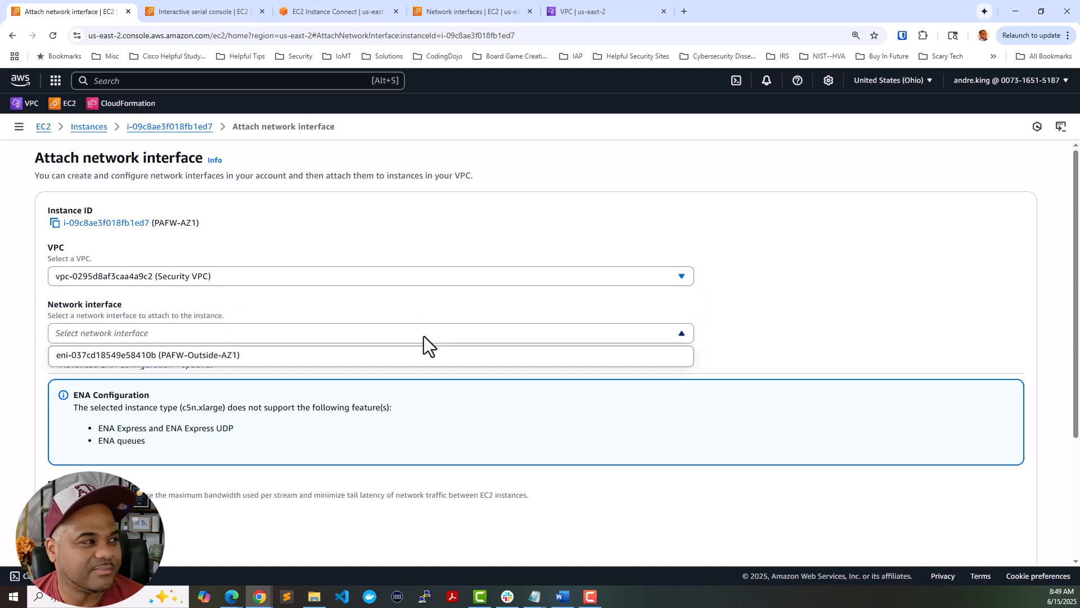
left_click(423, 361)
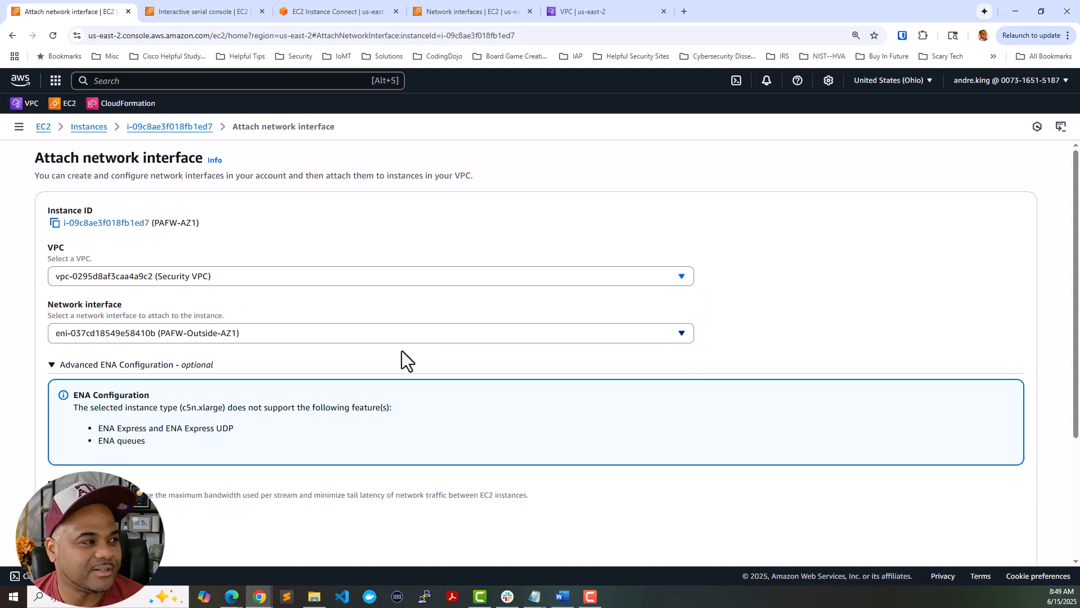
scroll(402, 350, "down", 3)
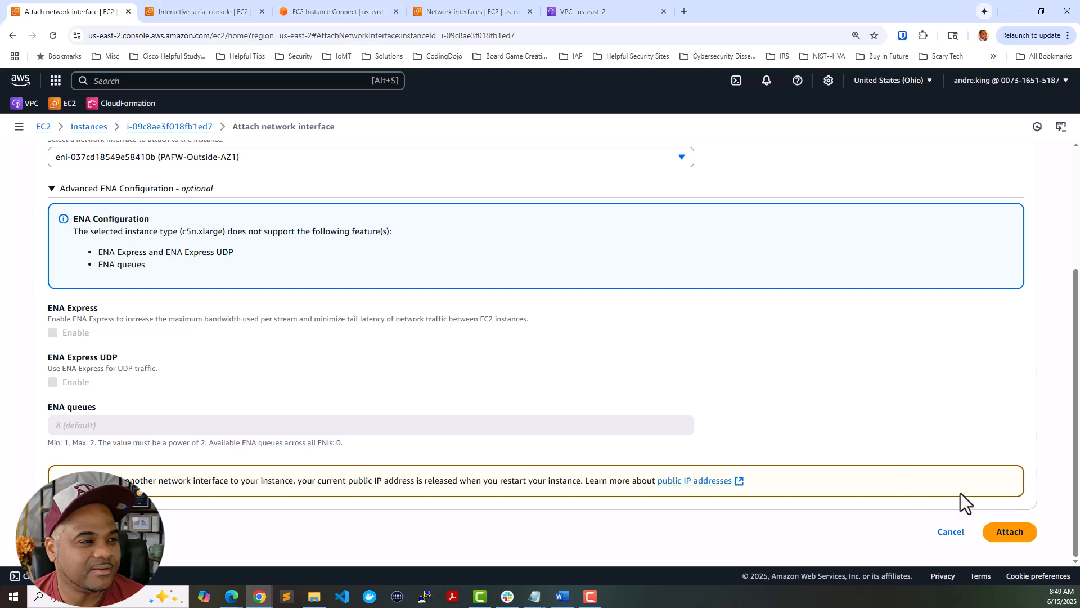
left_click(1016, 532)
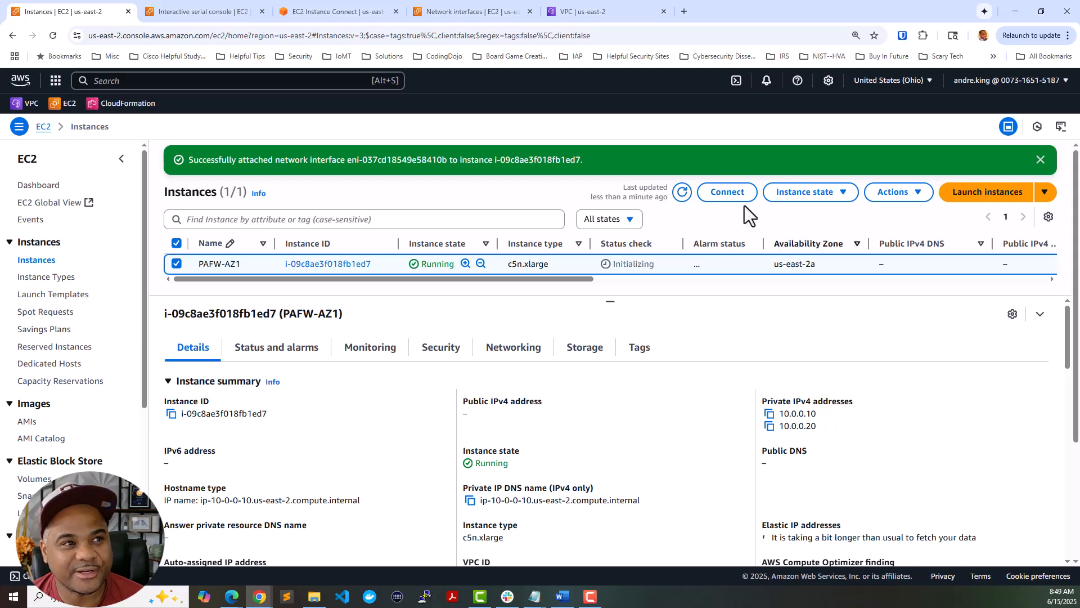
- Refresh and confirm PAFW-Outside-AZ1 appears as device 2 at 10.0.0.40 among three interfaces
left_click(682, 192)
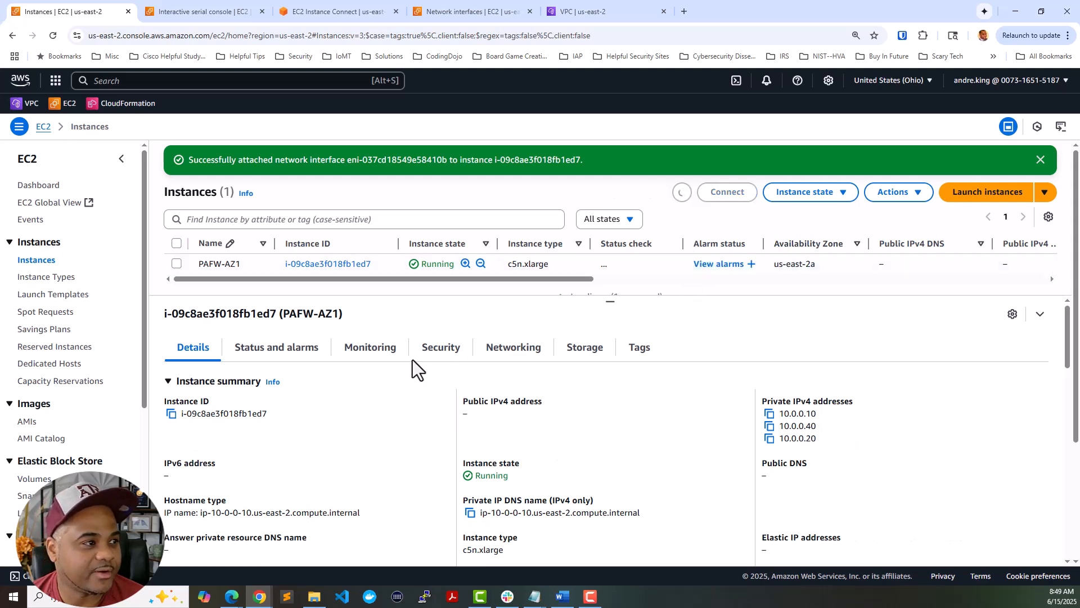
left_click(512, 352)
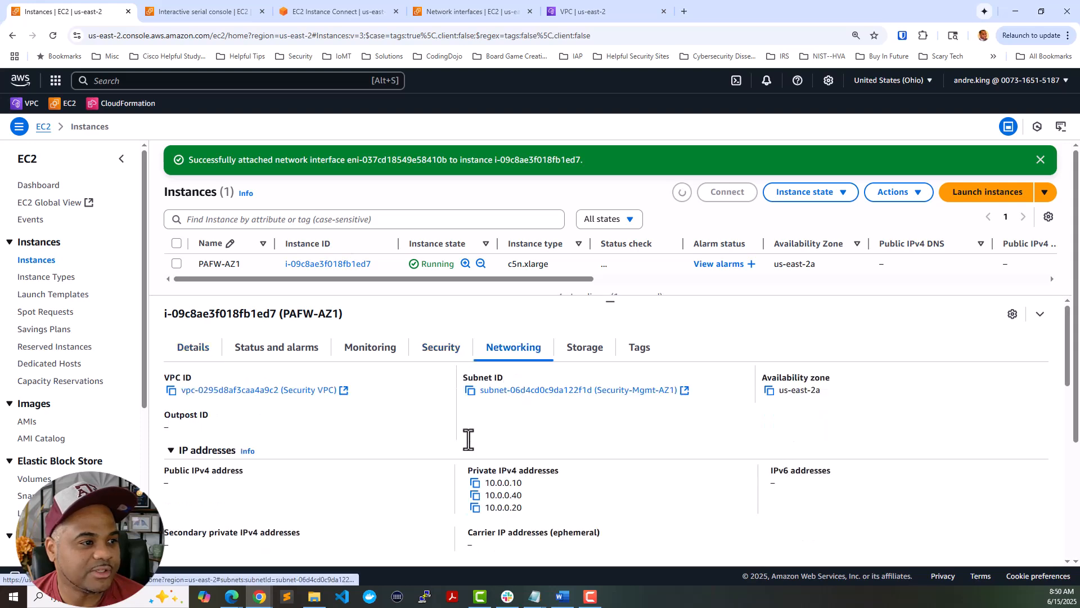
scroll(470, 439, "down", 6)
scroll(471, 439, "down", 1)
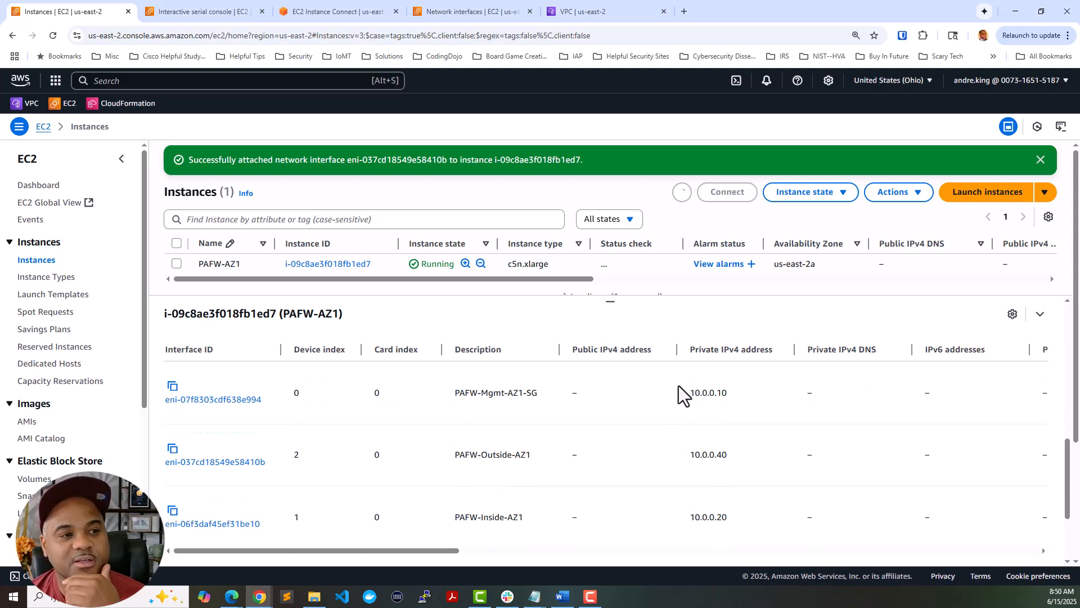
- Open Manage IP addresses for PAFW-AZ1 via Actions > Networking
left_click(900, 194)
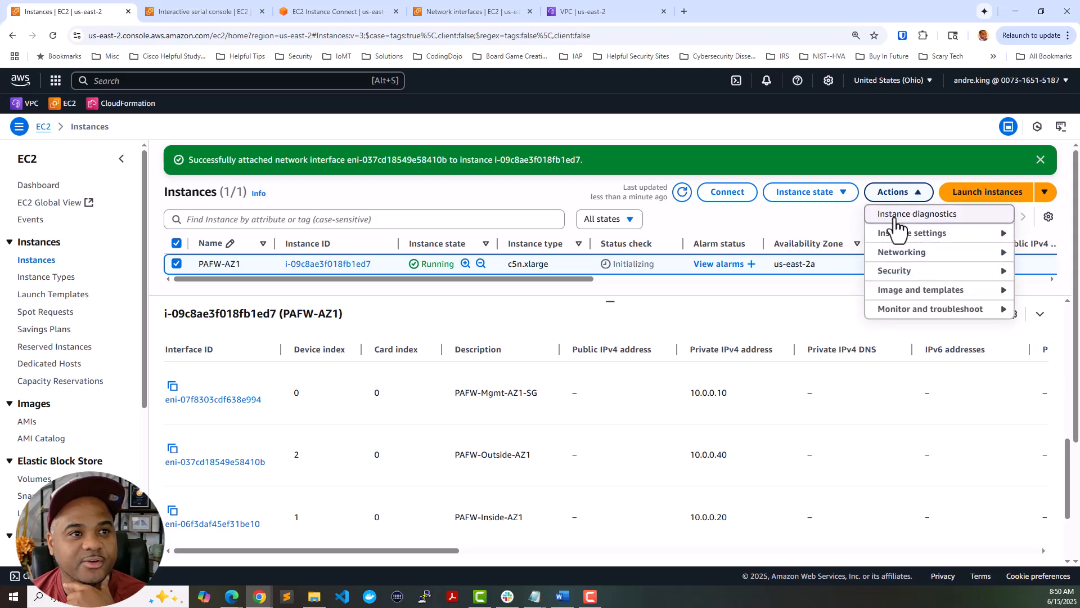
mouse_move(896, 259)
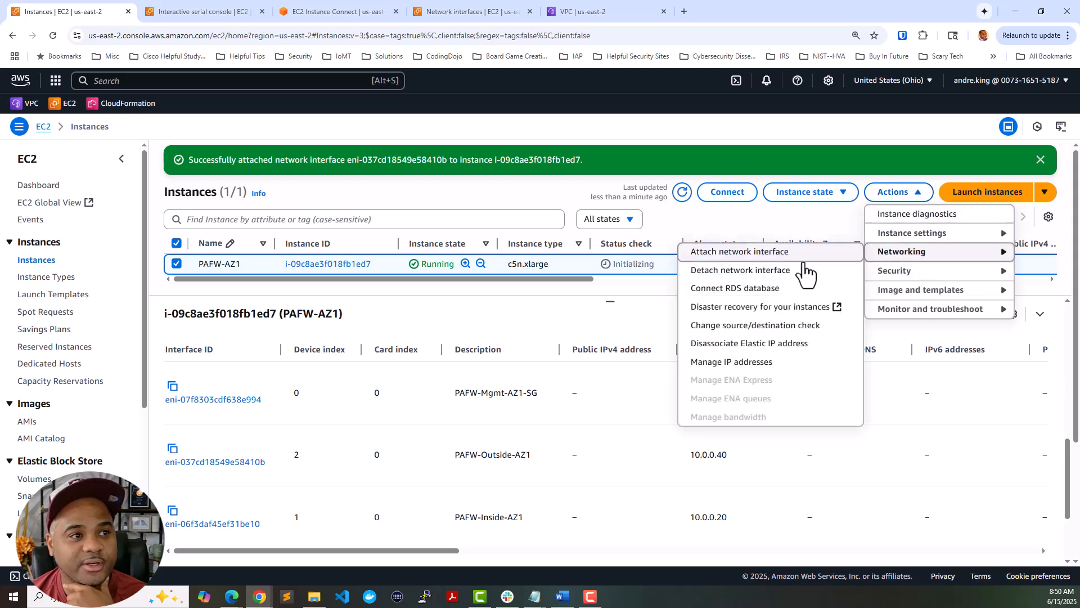
left_click(746, 363)
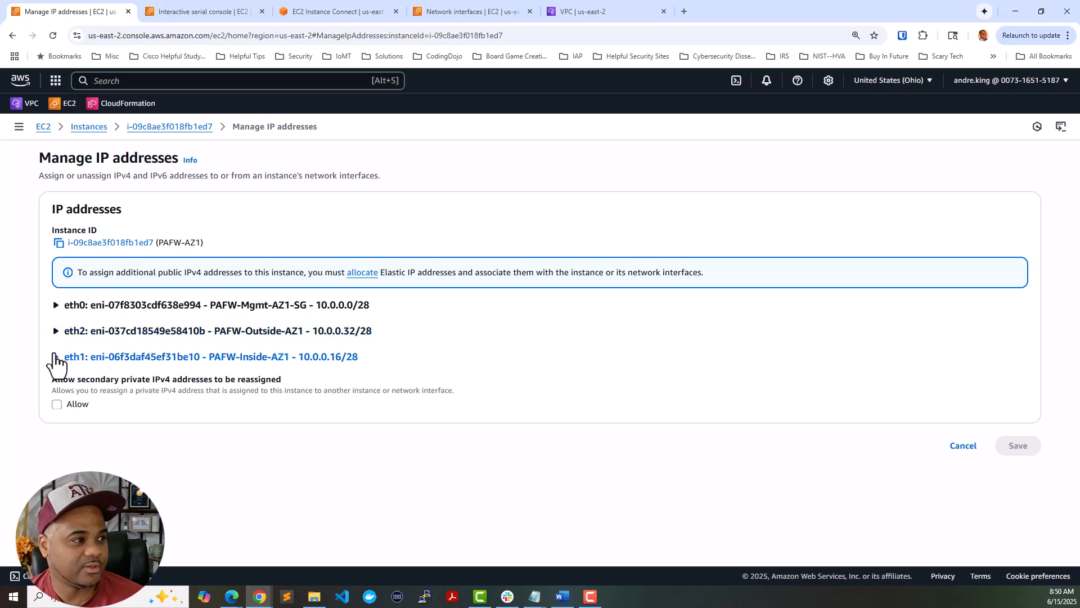
- Review the eth2 and eth0 IPv4 assignments, then check the serial console boot log
left_click(53, 331)
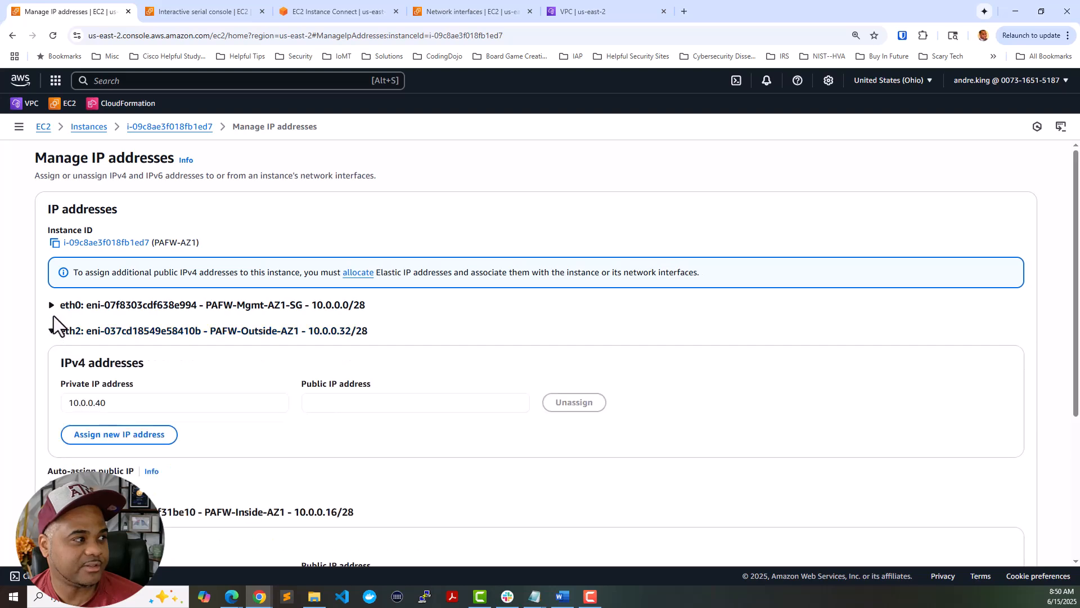
left_click(51, 307)
scroll(194, 322, "down", 1)
scroll(194, 322, "down", 5)
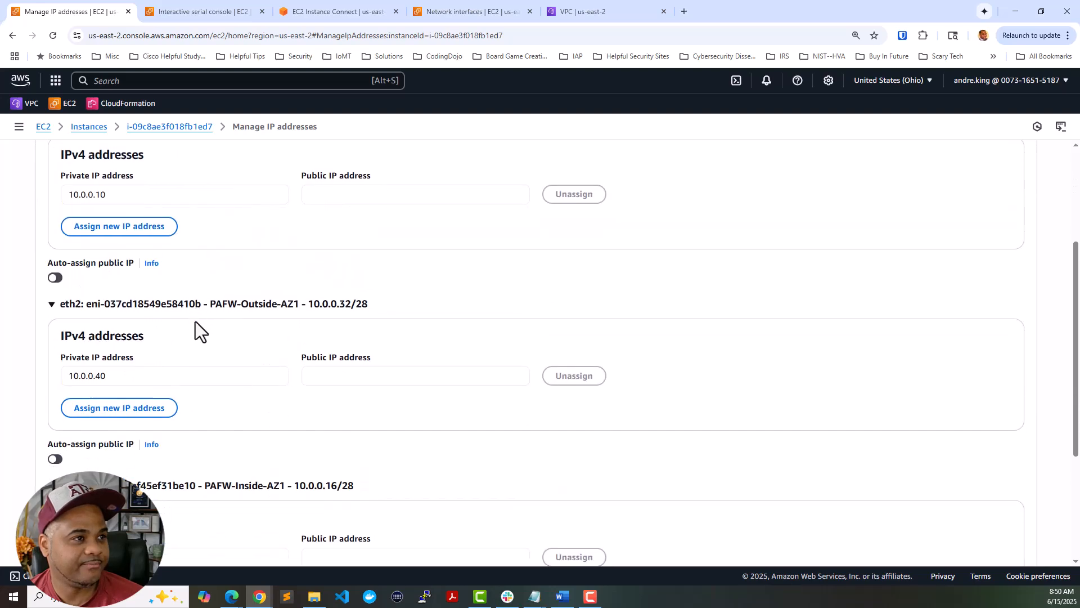
scroll(195, 322, "up", 5)
scroll(195, 321, "up", 1)
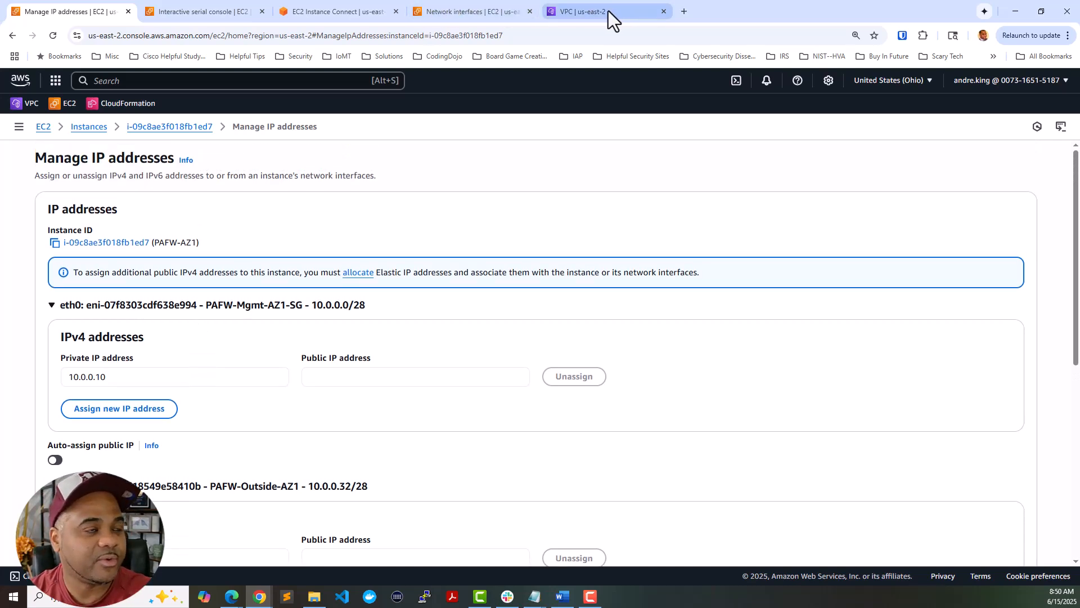
mouse_move(576, 10)
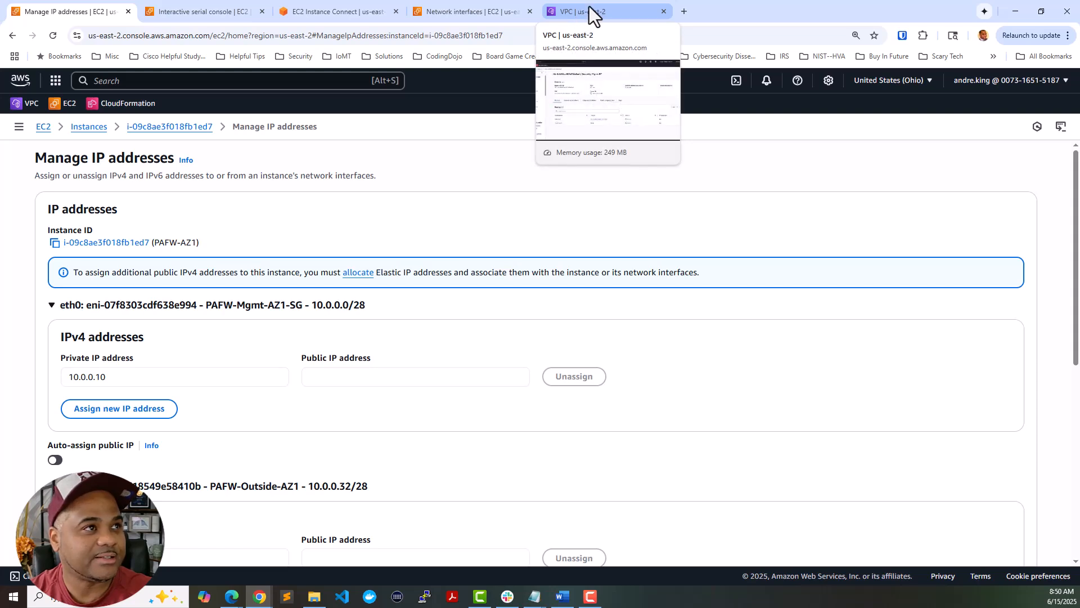
left_click(365, 2)
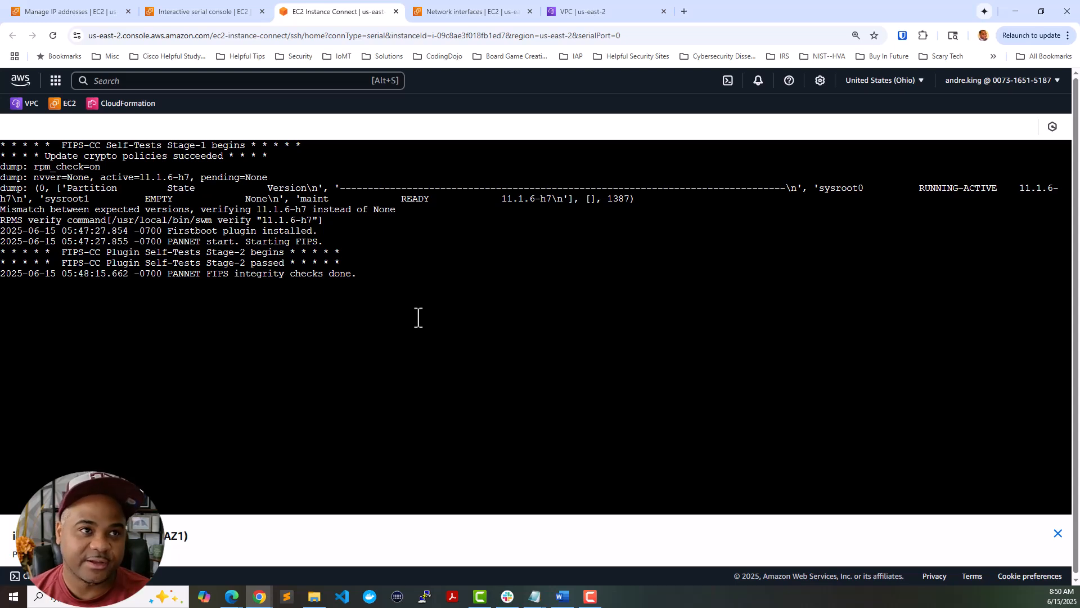
- Navigate through EC2 to the Elastic IPs page and check its available actions
left_click(110, 12)
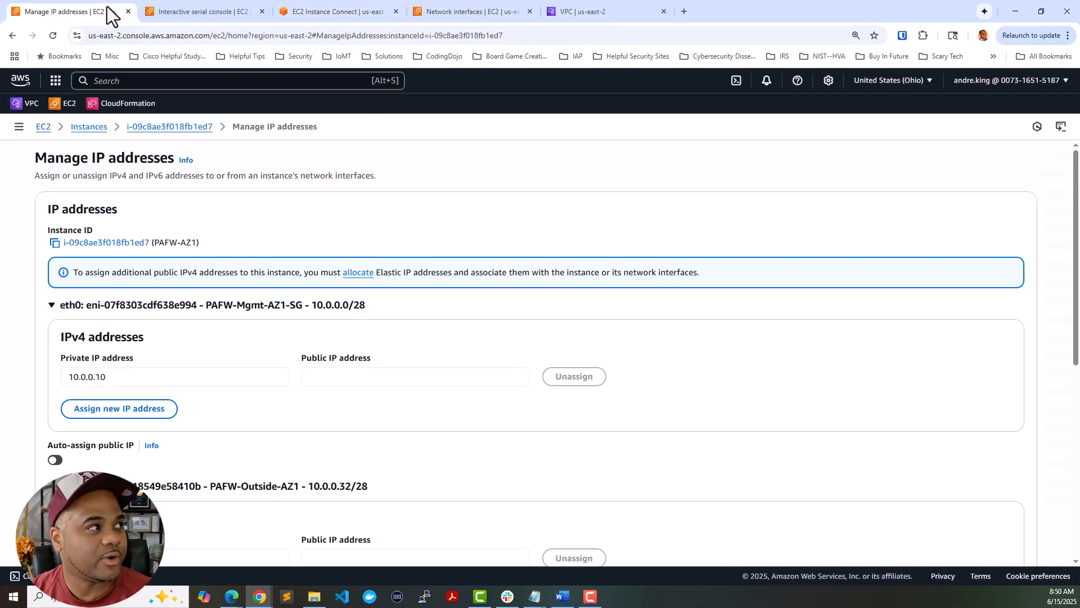
left_click(50, 130)
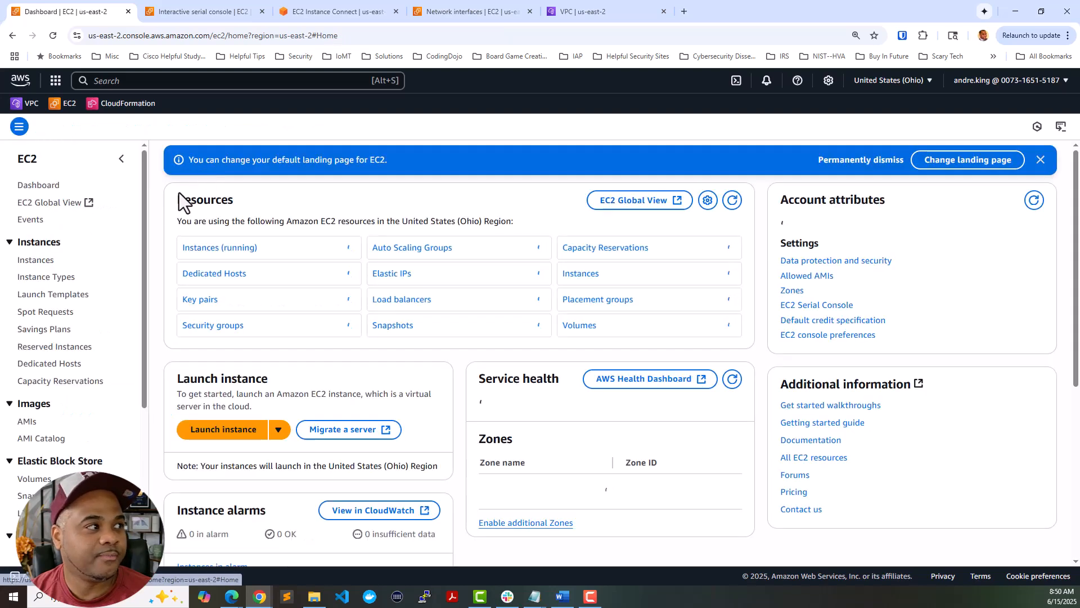
scroll(66, 298, "down", 5)
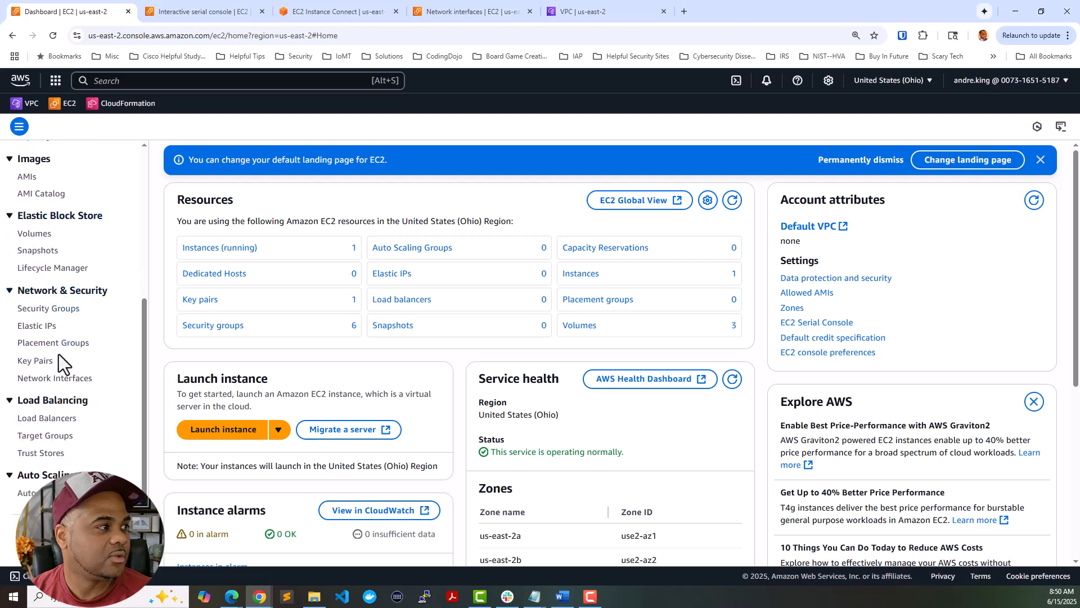
left_click(54, 328)
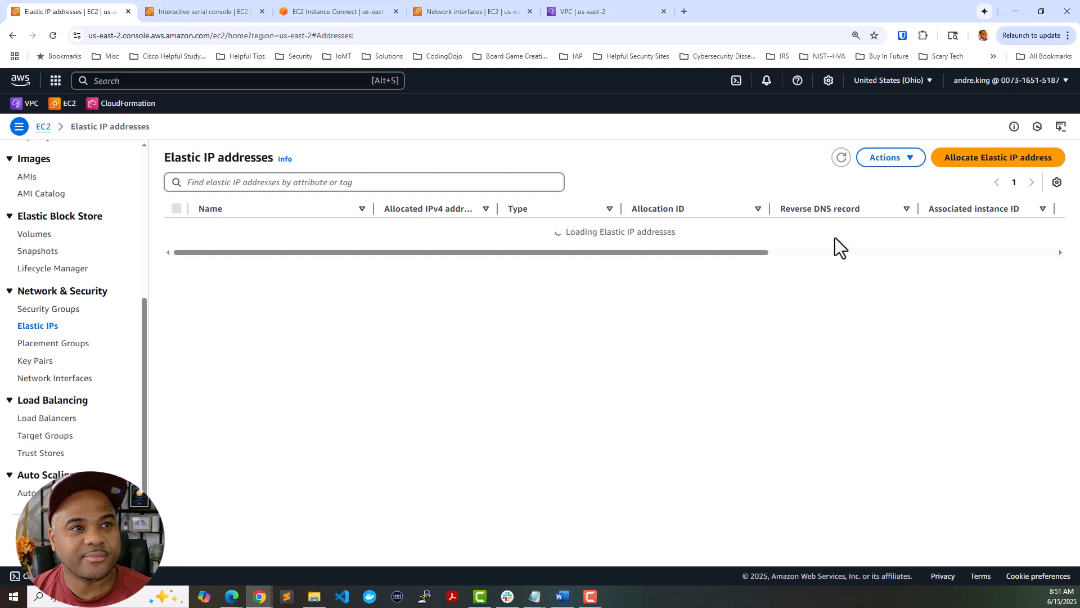
left_click(910, 166)
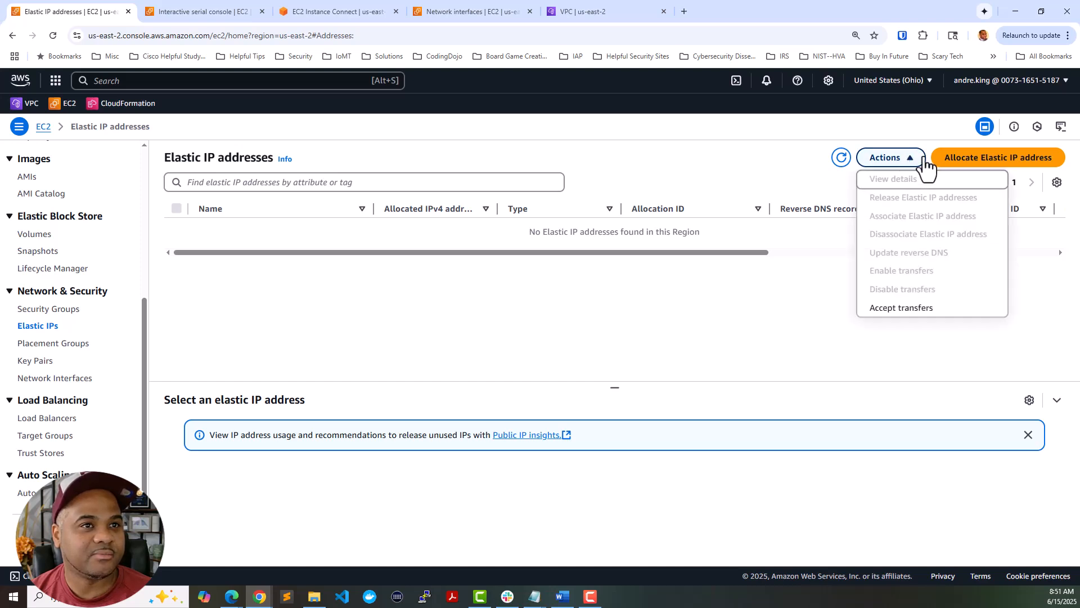
- Allocate Elastic IP 3.141.187.173 with tag Name = PAFW-AZ1-Mgmt-EIP
left_click(955, 162)
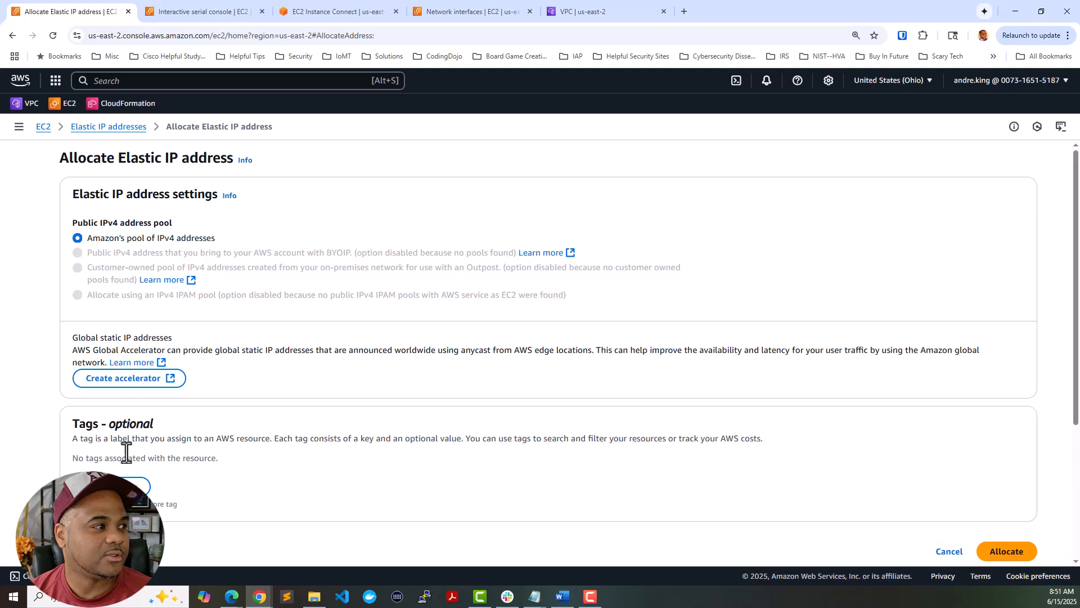
left_click(123, 485)
type("Name")
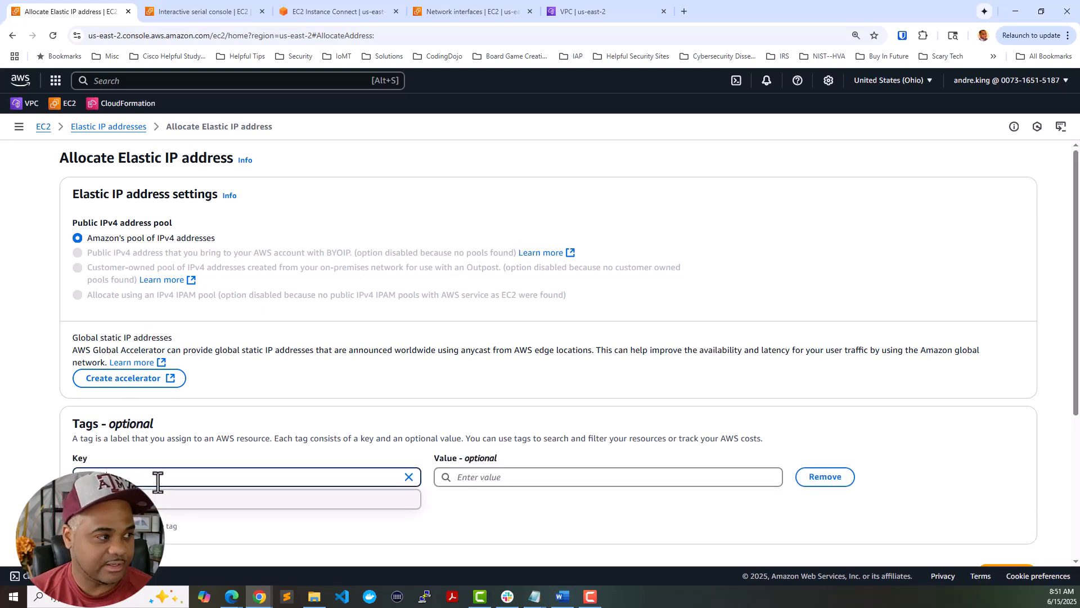
key("Tab")
key("Tab")
type("PAF")
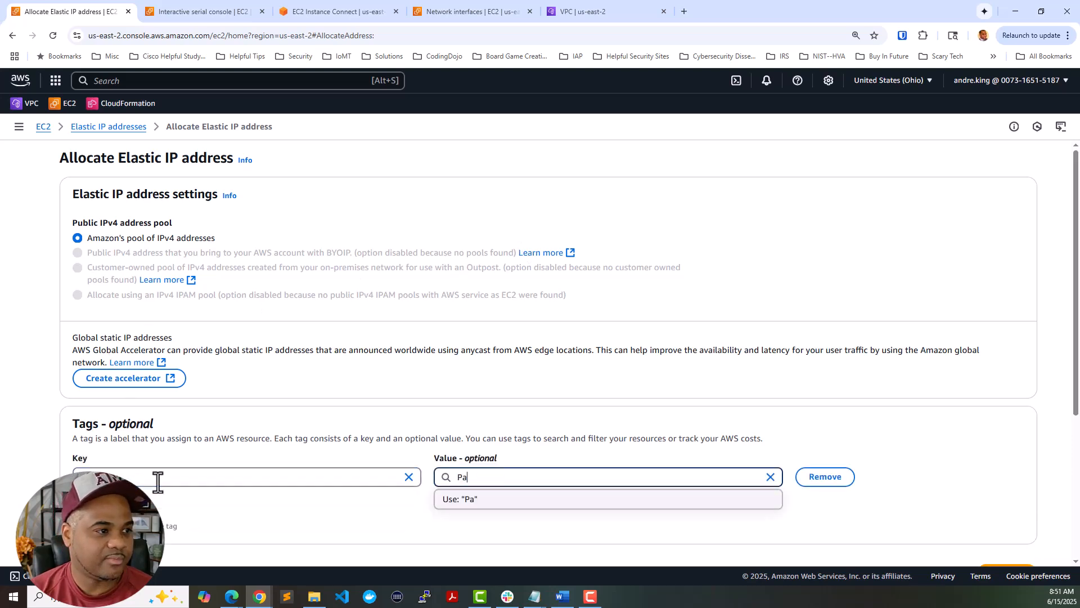
type("W")
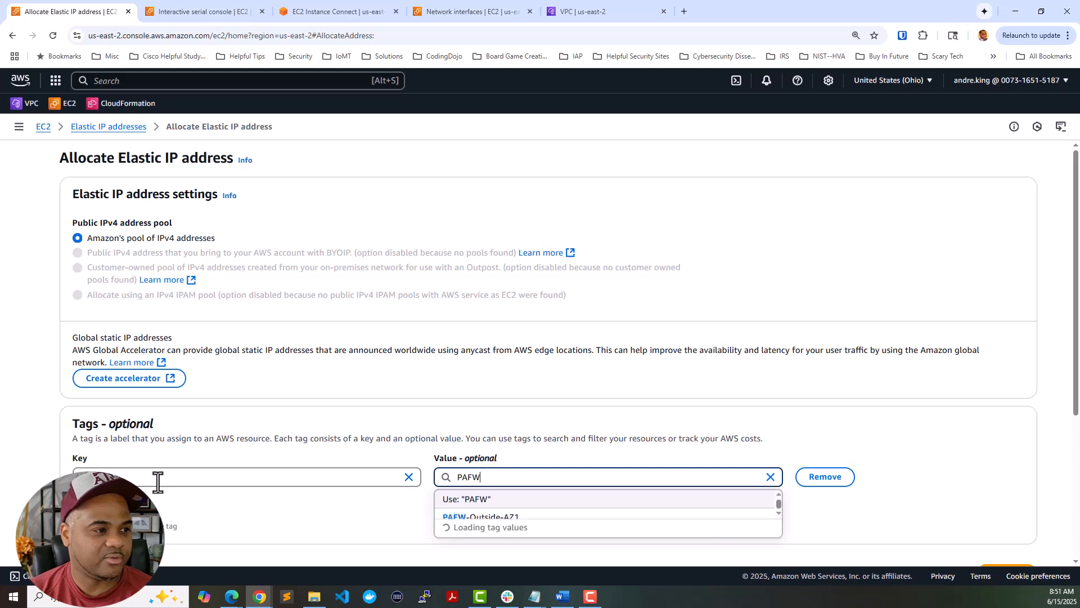
type("-AZ1-Mgmt-EIP")
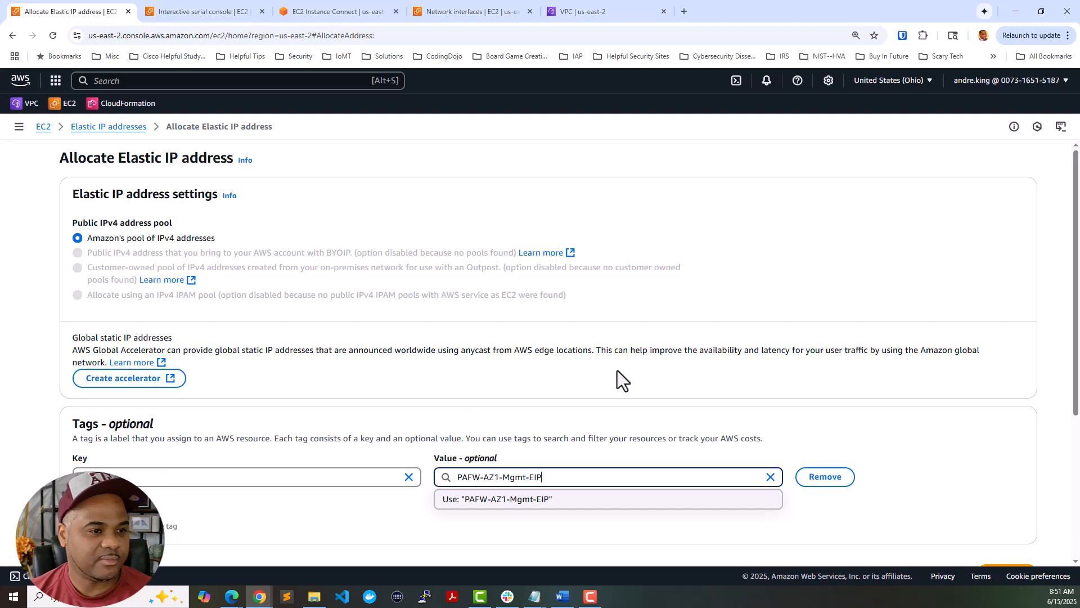
left_click(893, 428)
scroll(823, 427, "down", 2)
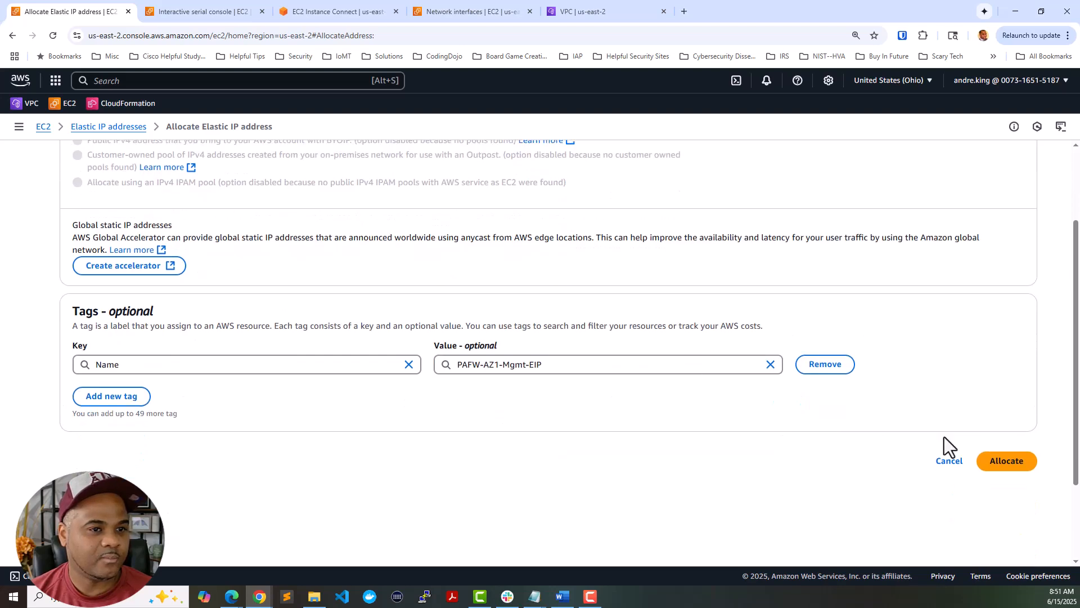
left_click(1013, 464)
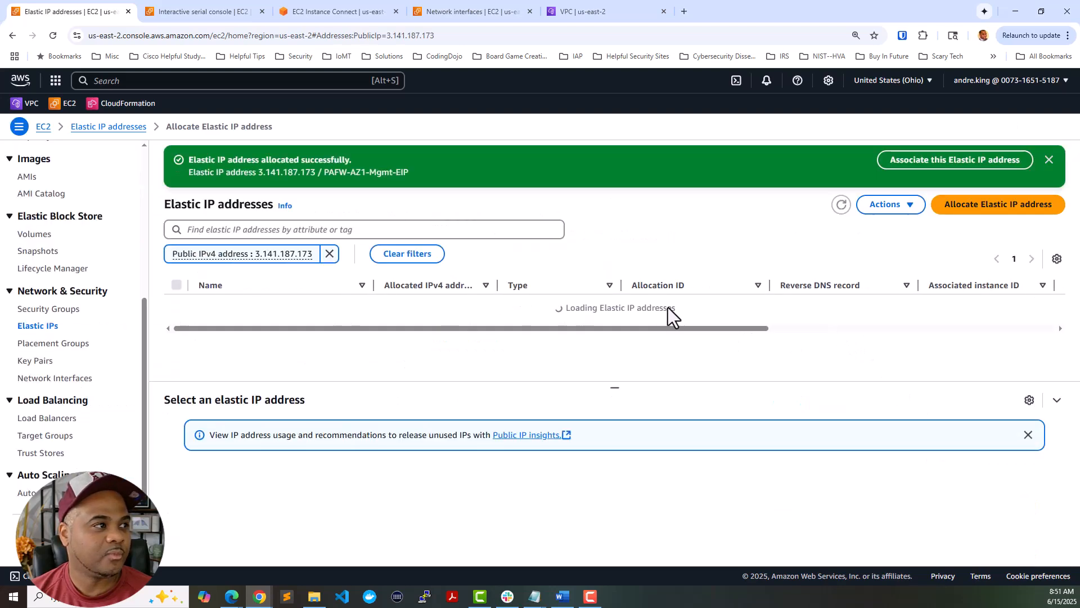
- Try associating PAFW-AZ1-Mgmt-EIP with instance PAFW-AZ1 at private IP 10.0.0.10
left_click(781, 303)
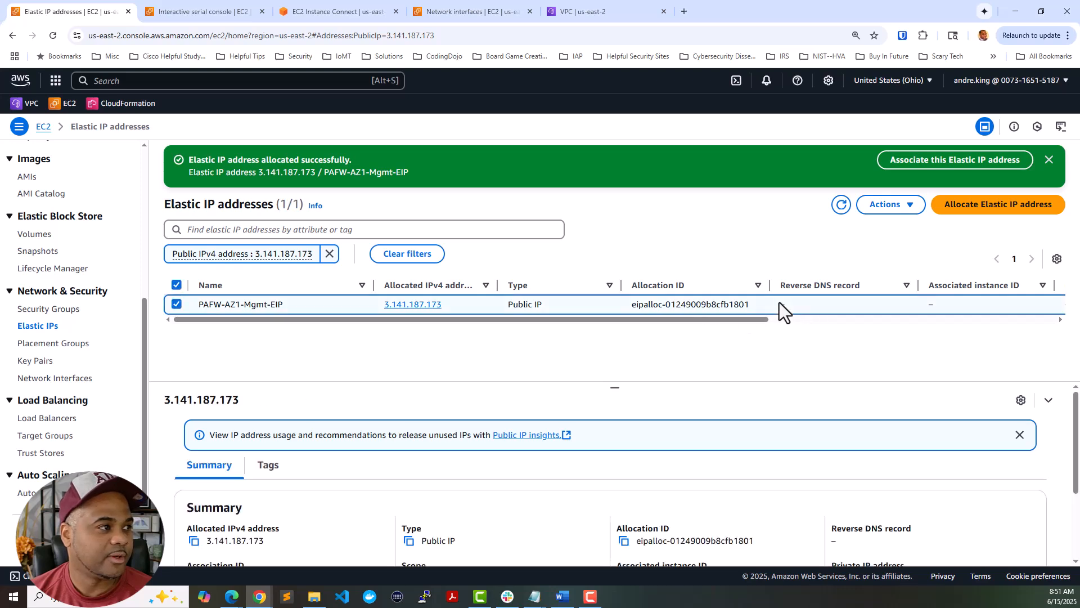
left_click(896, 208)
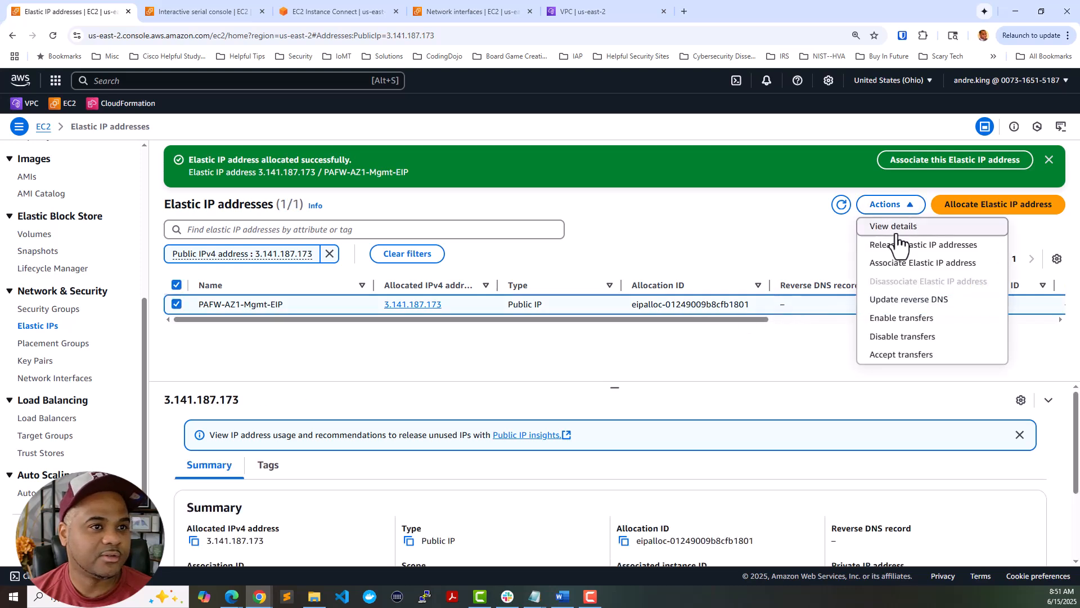
left_click(899, 263)
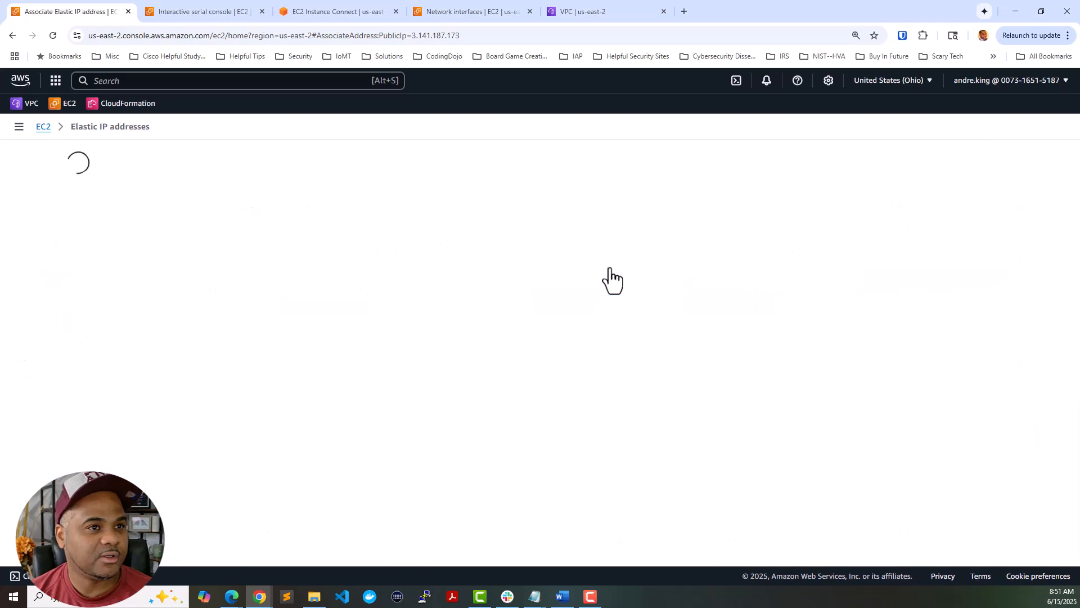
left_click(329, 377)
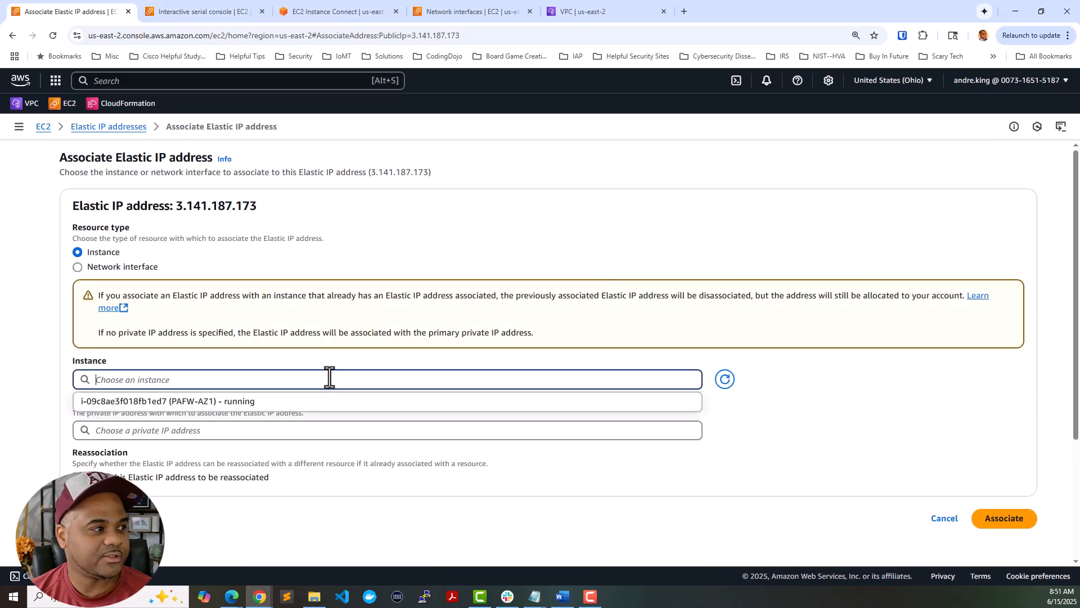
left_click(317, 408)
left_click(308, 427)
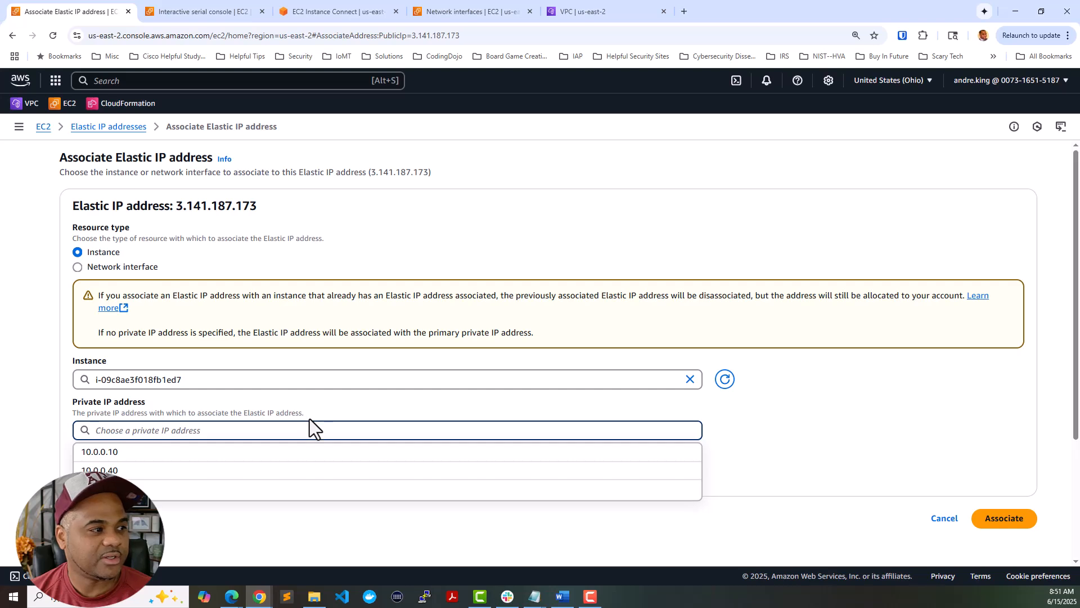
left_click(254, 459)
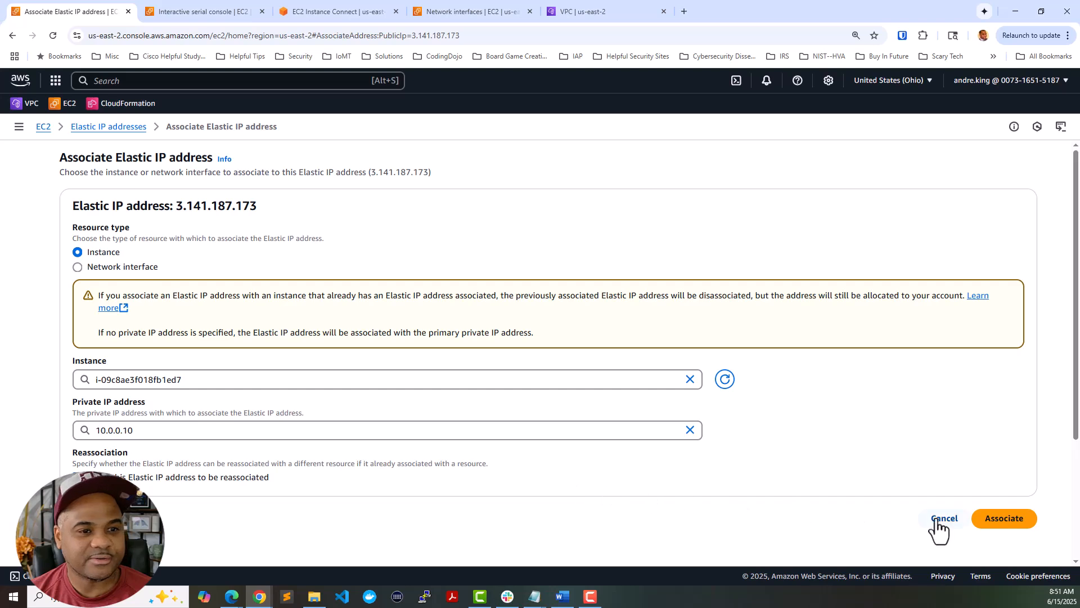
left_click(992, 526)
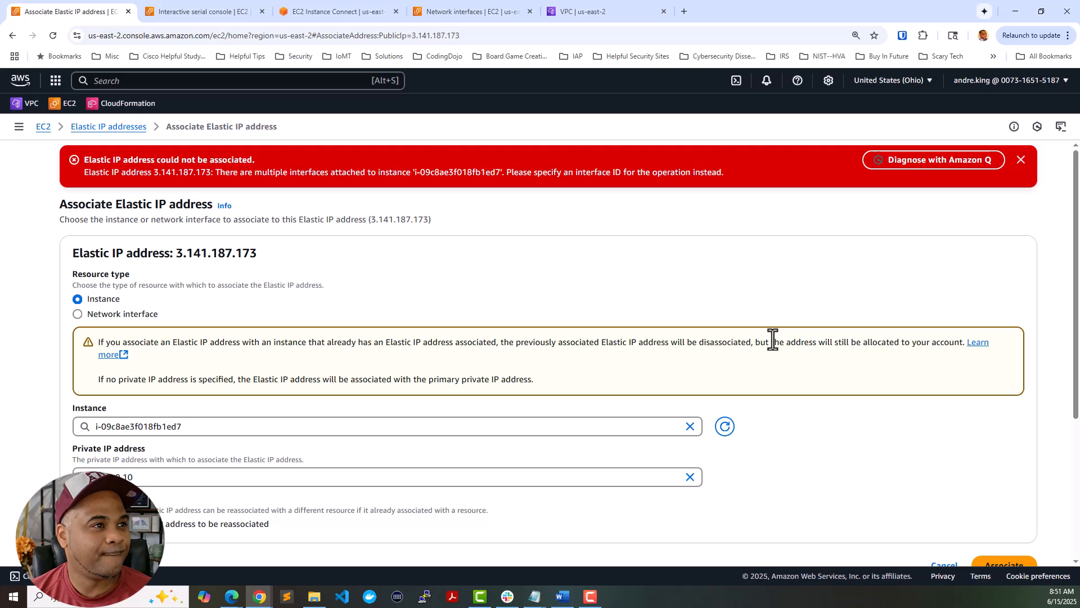
- After the multiple-interfaces error, switch the resource type to Network interface and list the interfaces
left_click(541, 426)
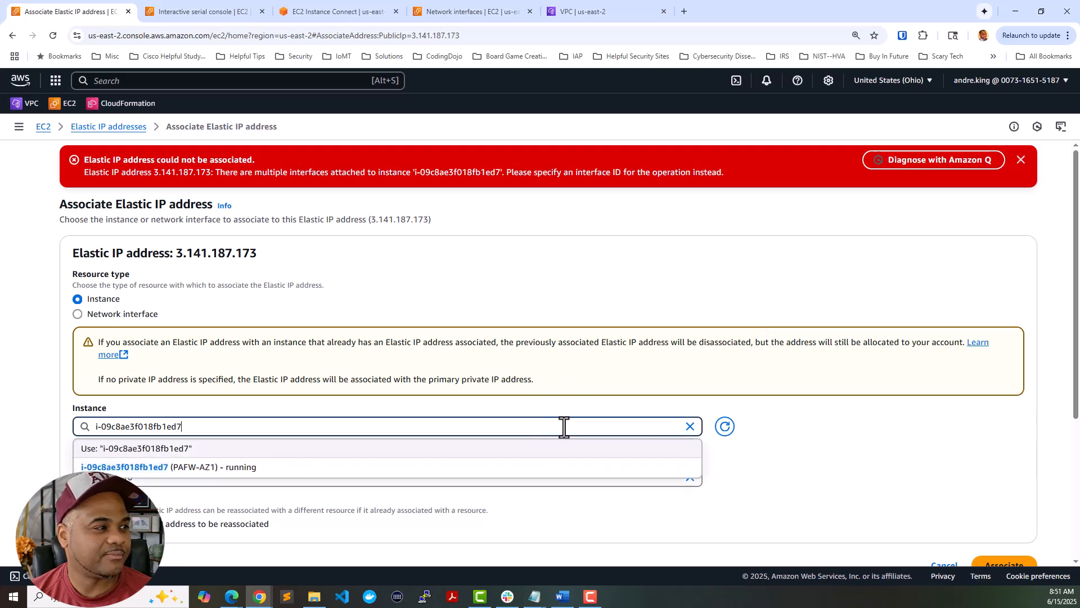
left_click(145, 315)
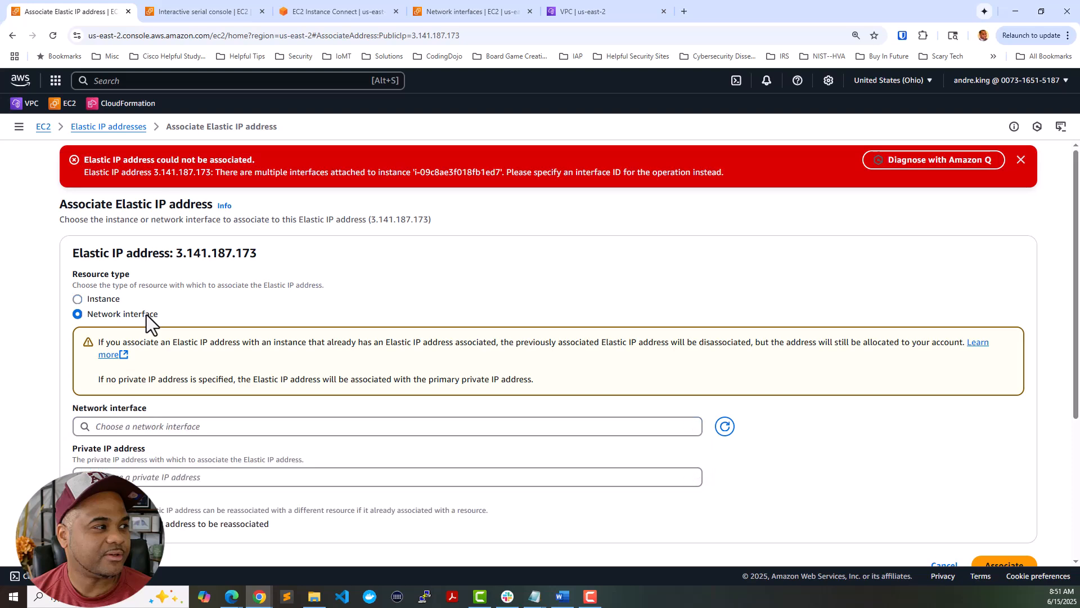
left_click(225, 426)
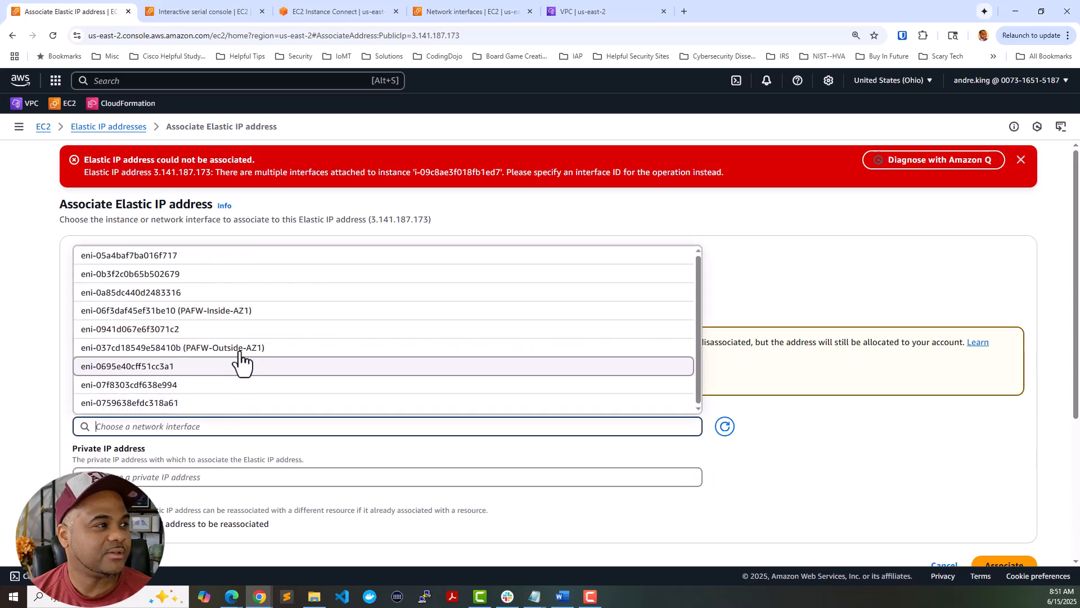
scroll(250, 319, "down", 1)
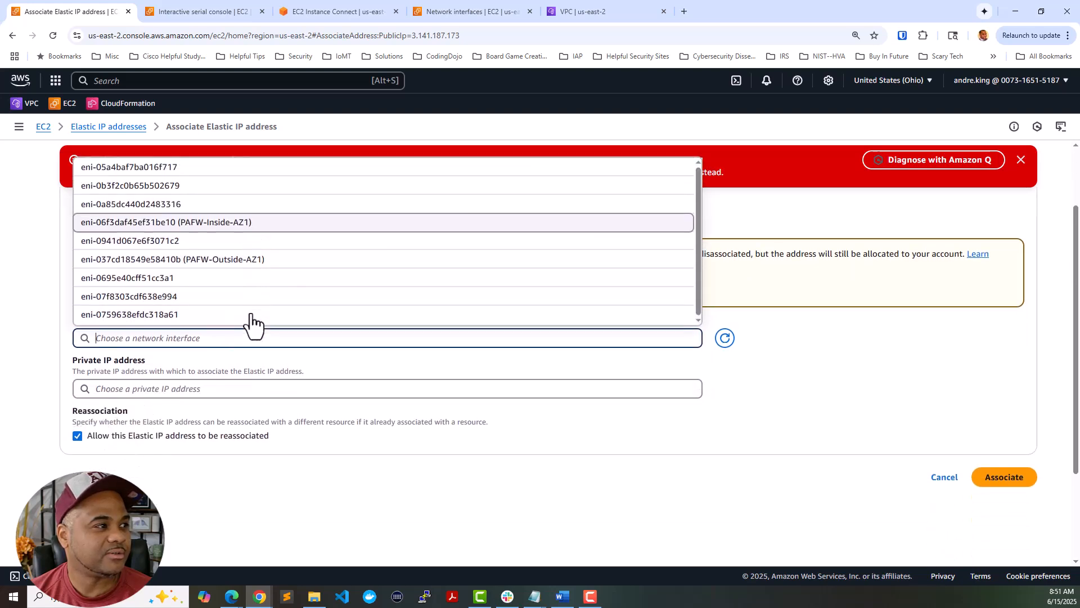
scroll(306, 264, "up", 1)
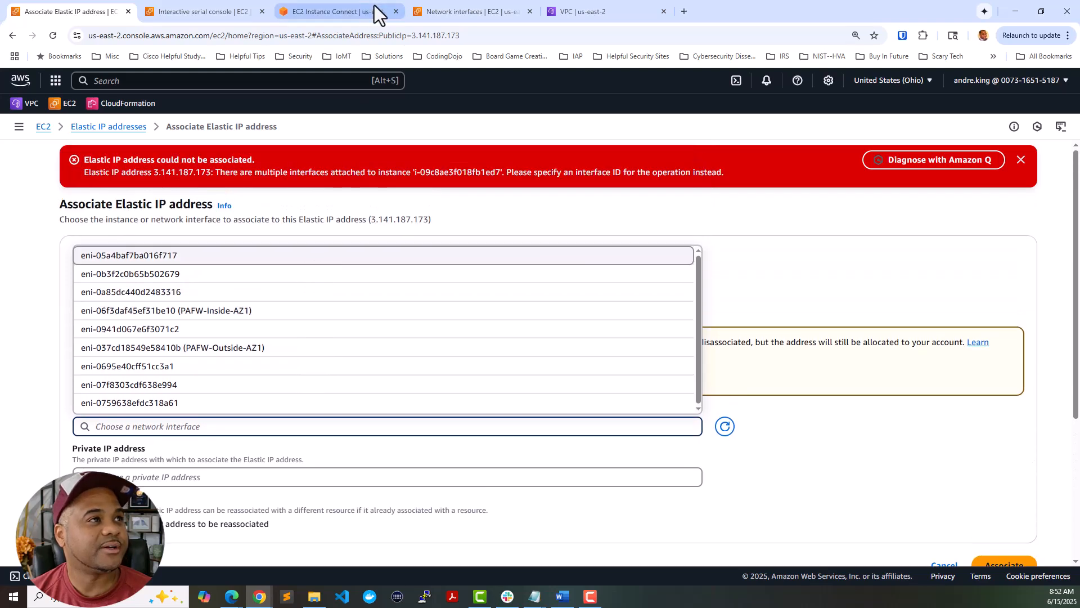
- Name interface eni-07f8303cdf638e994 'PAFW-Mgmt-AZ1', then go back to the Associate Elastic IP form
left_click(454, 8)
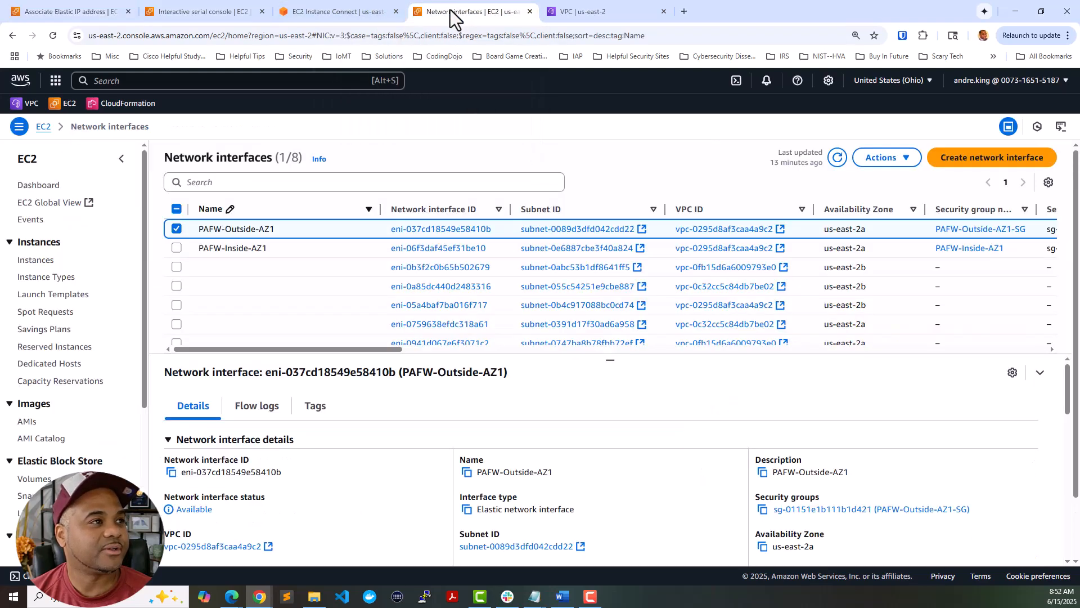
left_click(837, 159)
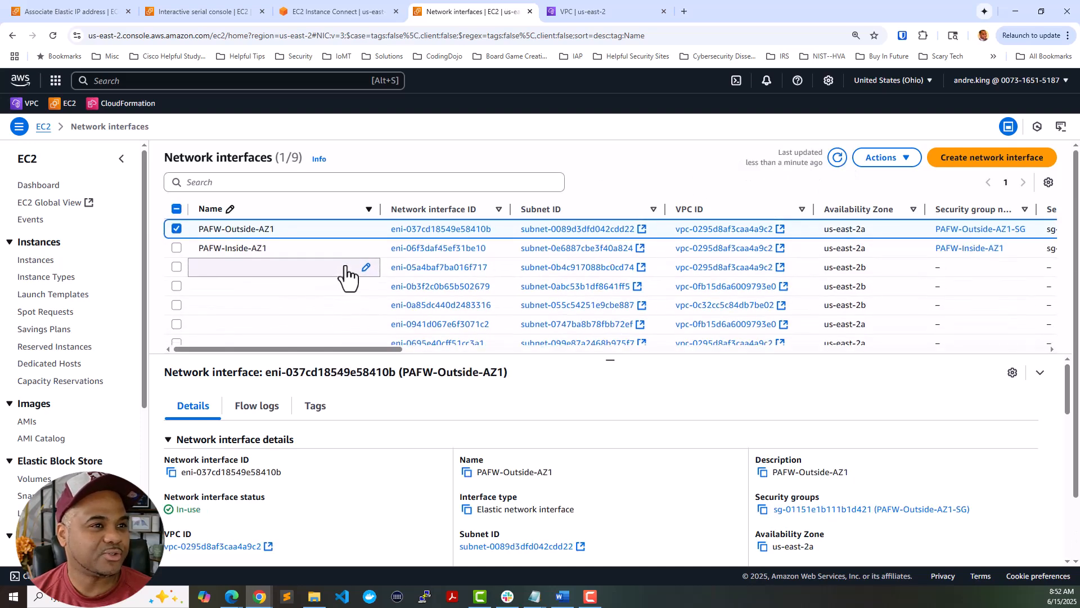
left_click_drag(386, 348, 504, 357)
scroll(621, 294, "down", 3)
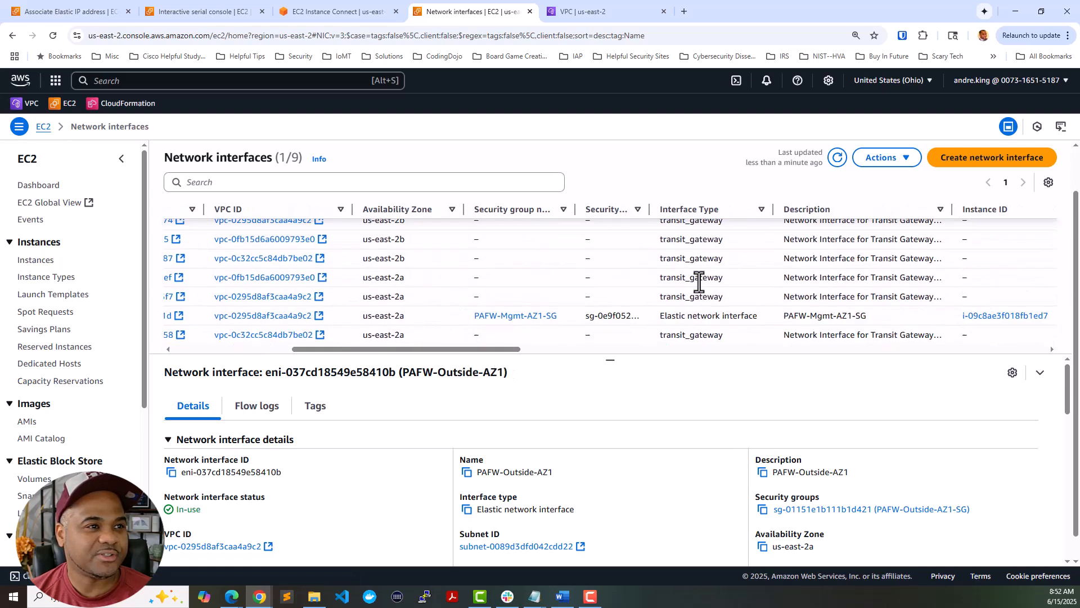
left_click(570, 289)
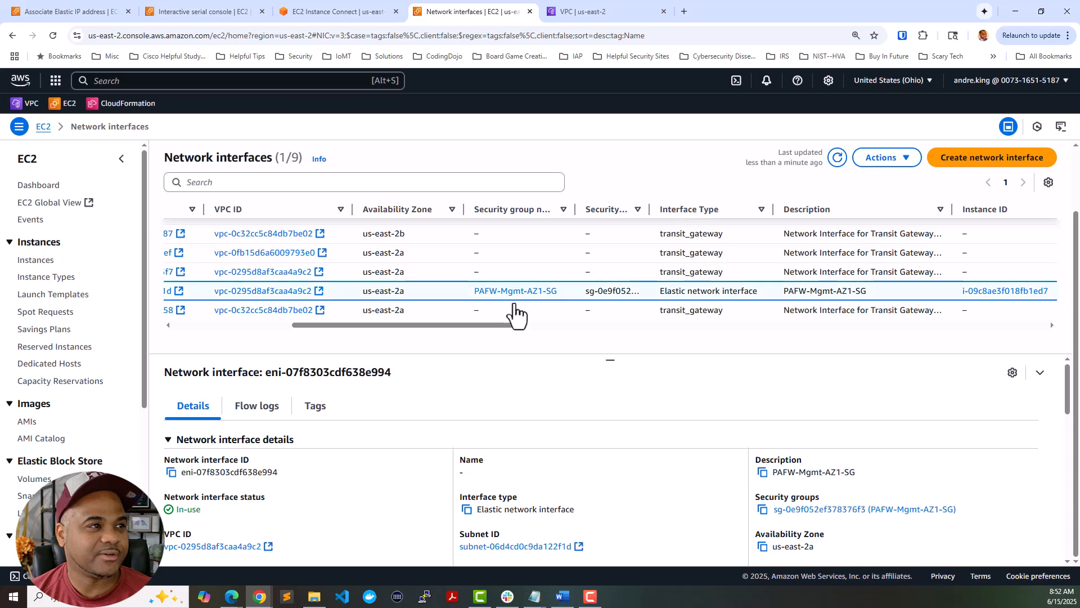
left_click_drag(484, 325, 318, 329)
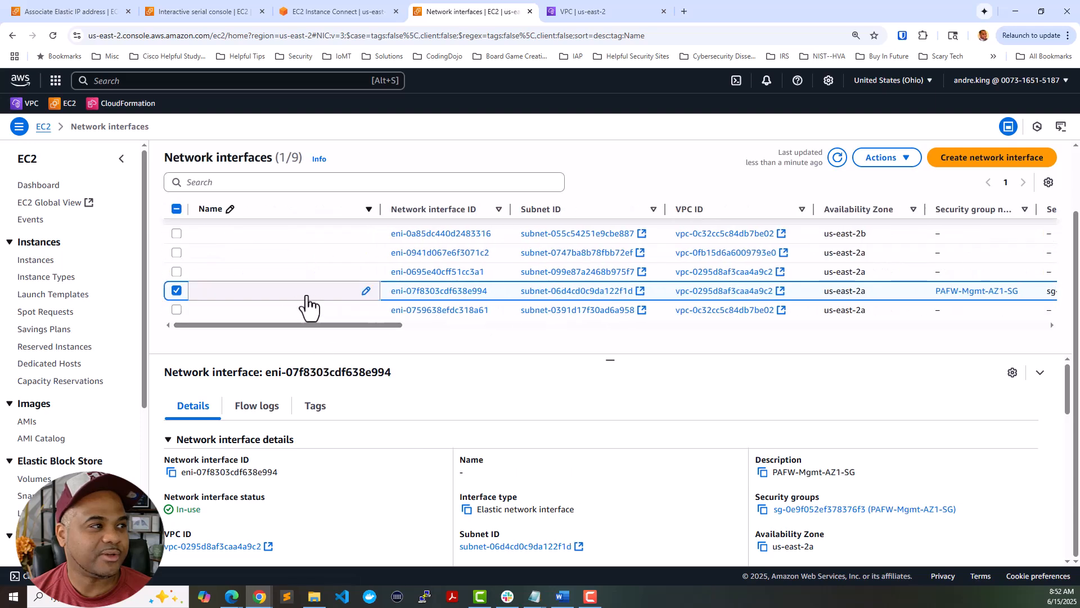
left_click(366, 290)
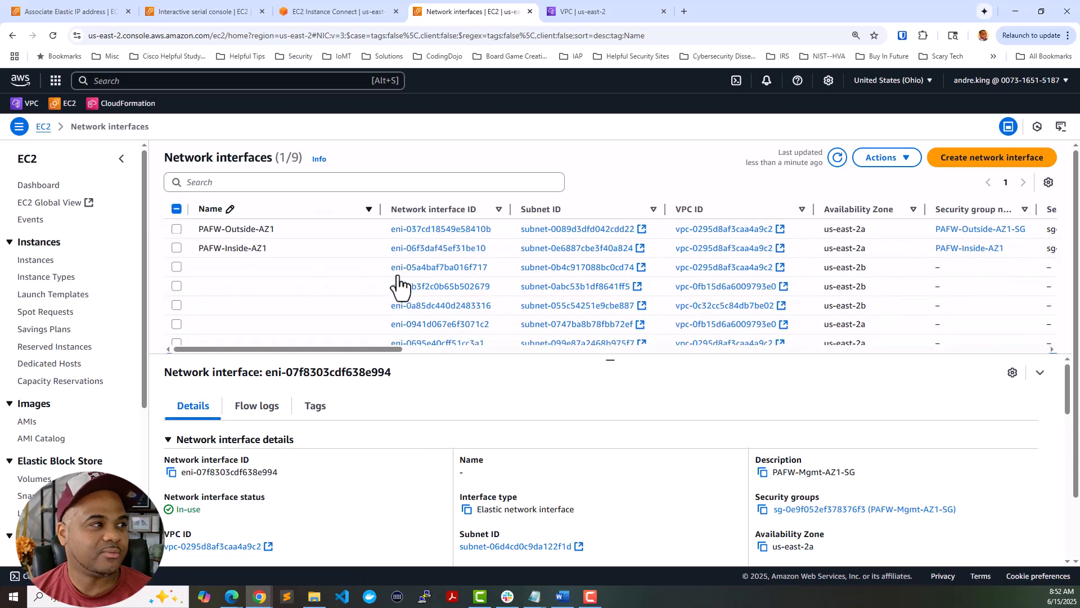
type("PAFW-Mgmt-")
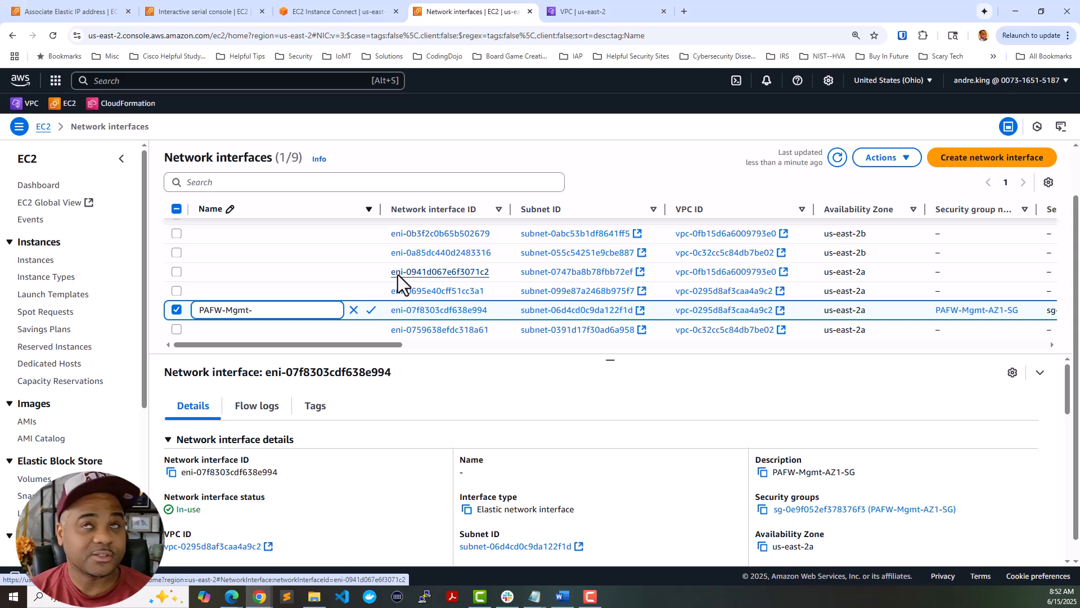
type("AZ1")
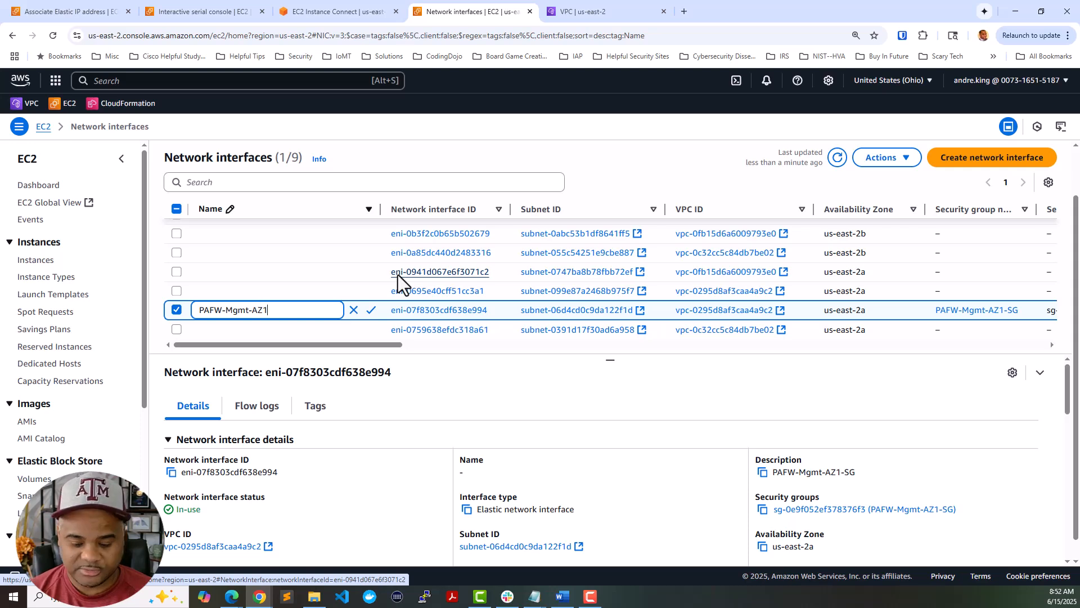
key("Return")
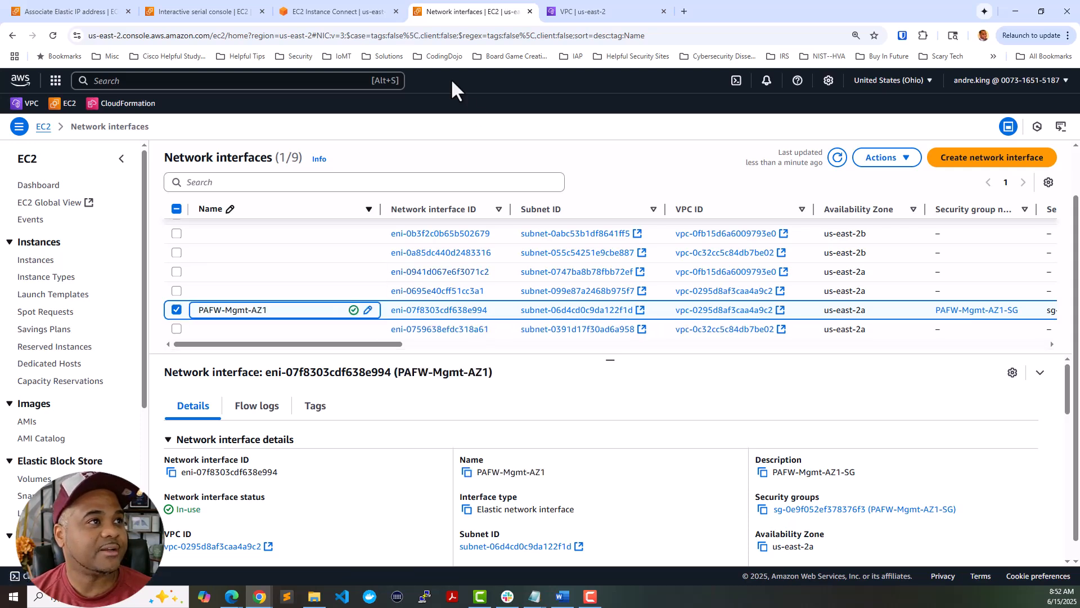
left_click(99, 7)
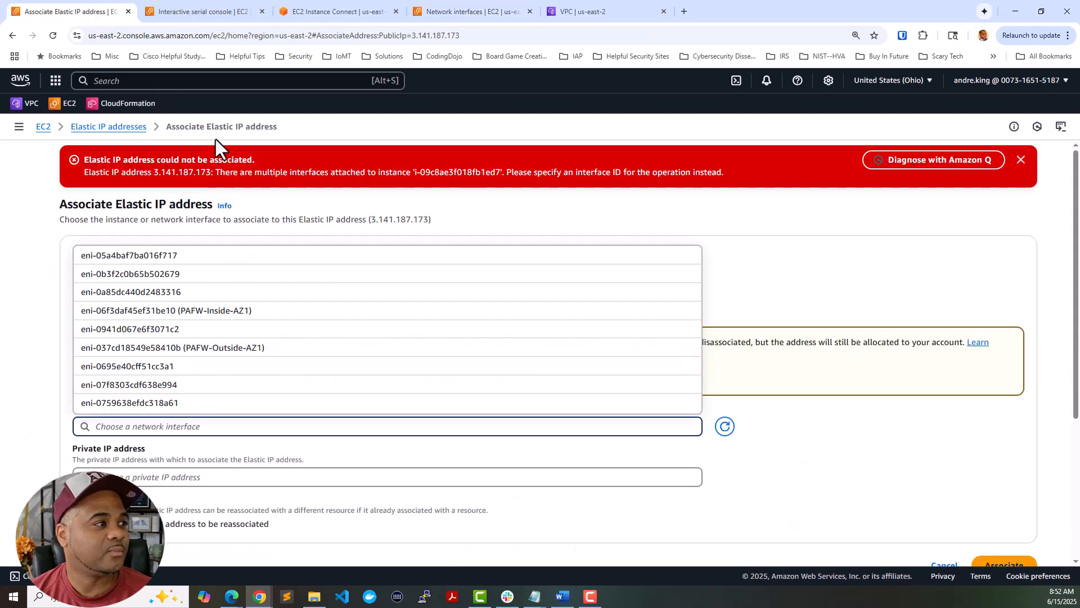
- Pick interface eni-07f8303cdf638e994 and private IP 10.0.0.10, then associate Elastic IP 3.141.187.173
left_click(197, 385)
scroll(441, 360, "down", 1)
left_click(298, 421)
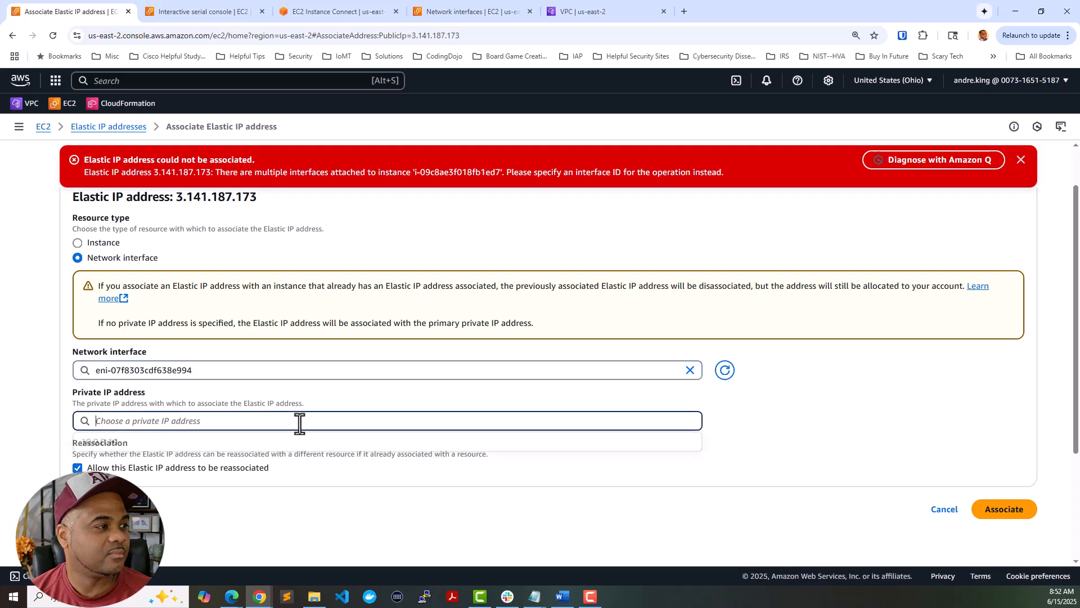
left_click(296, 440)
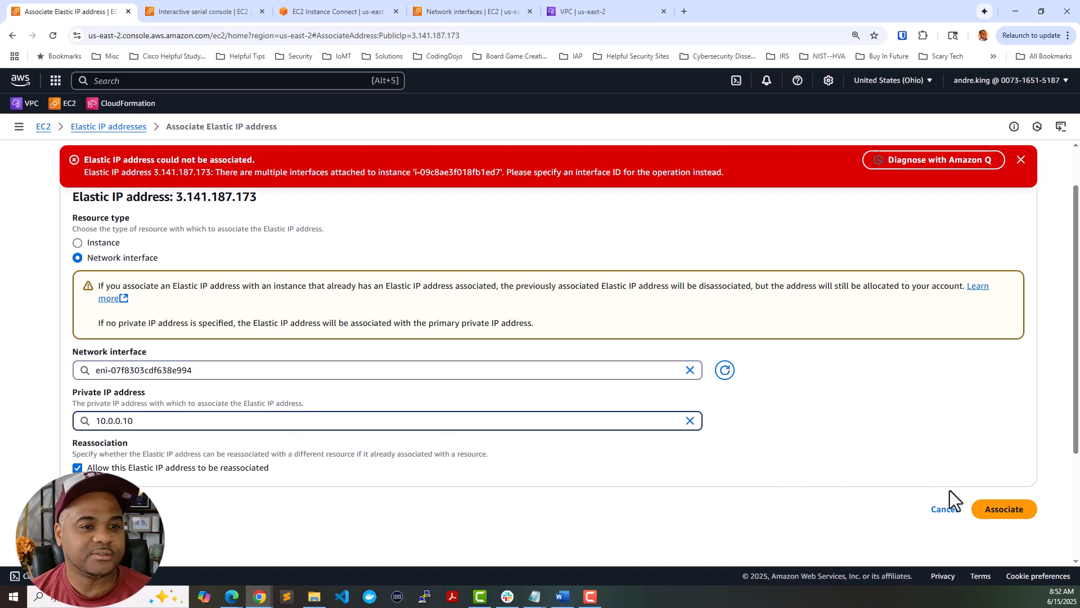
left_click(990, 510)
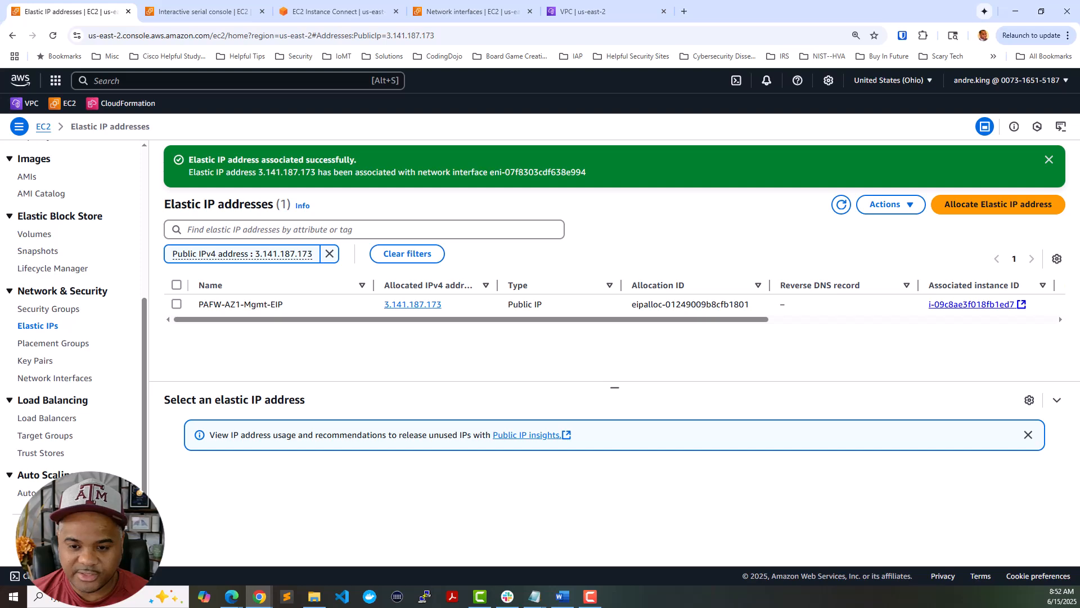
- Check the serial console boot log reporting PA-VM, then place MobaXterm enlarged over the browser
key("super+d")
key("super+d")
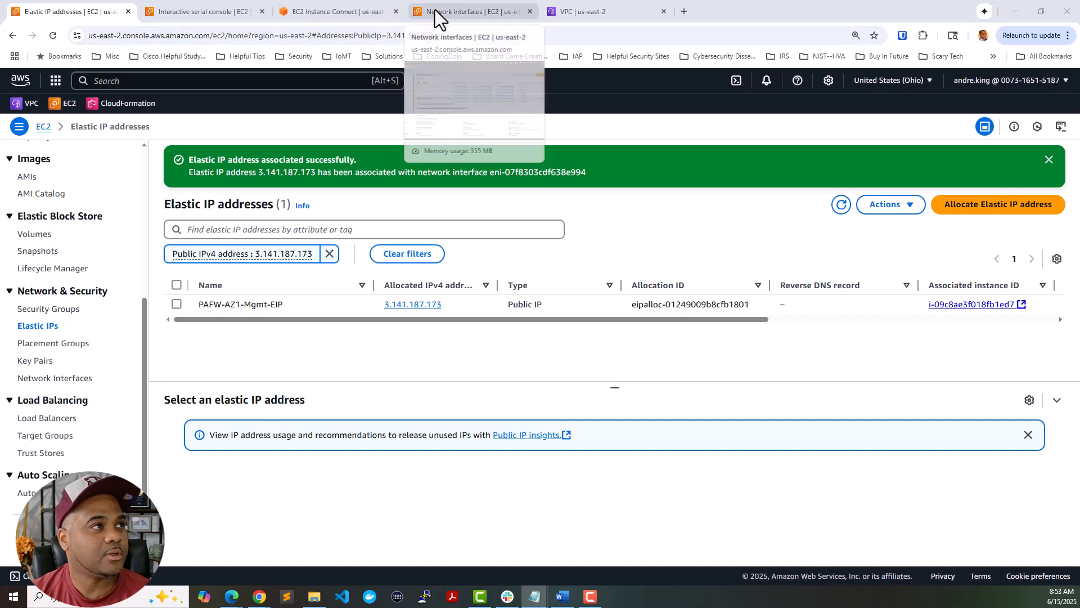
left_click(377, 14)
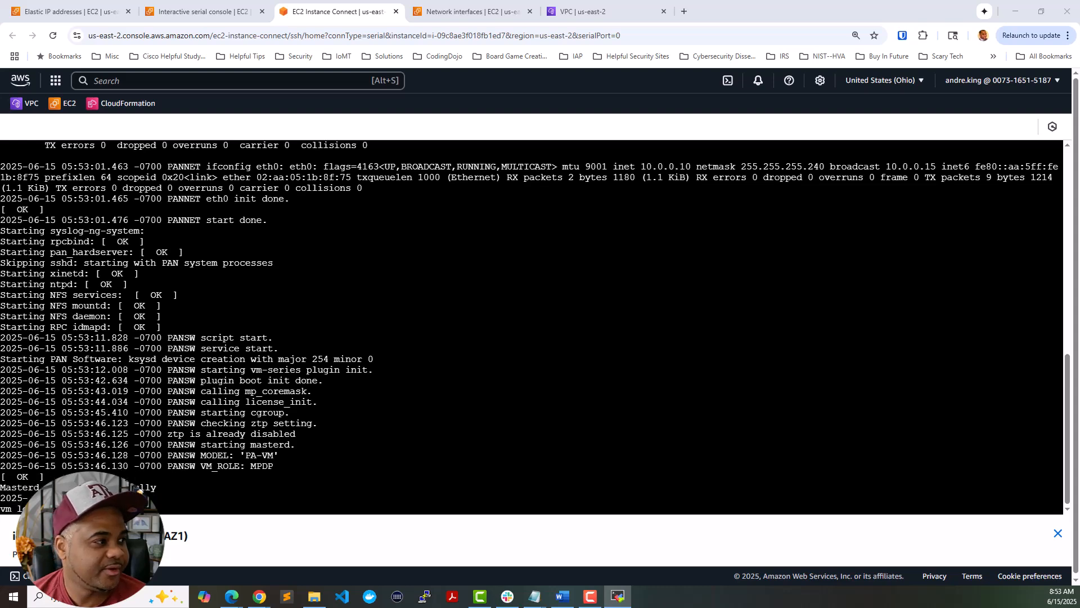
left_click(618, 596)
left_click_drag(315, 207, 511, 111)
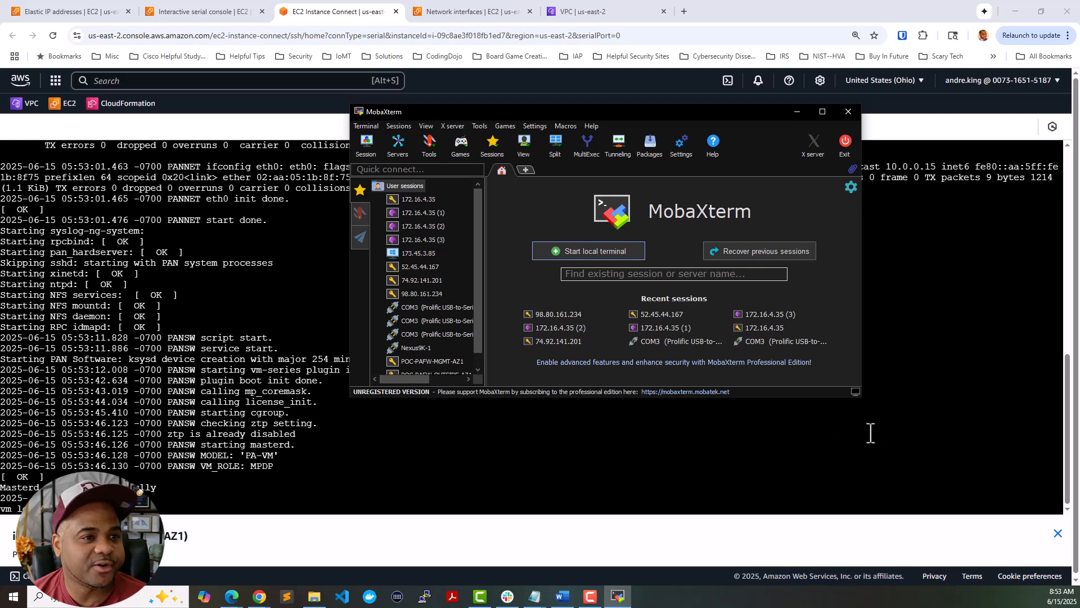
left_click_drag(859, 395, 991, 512)
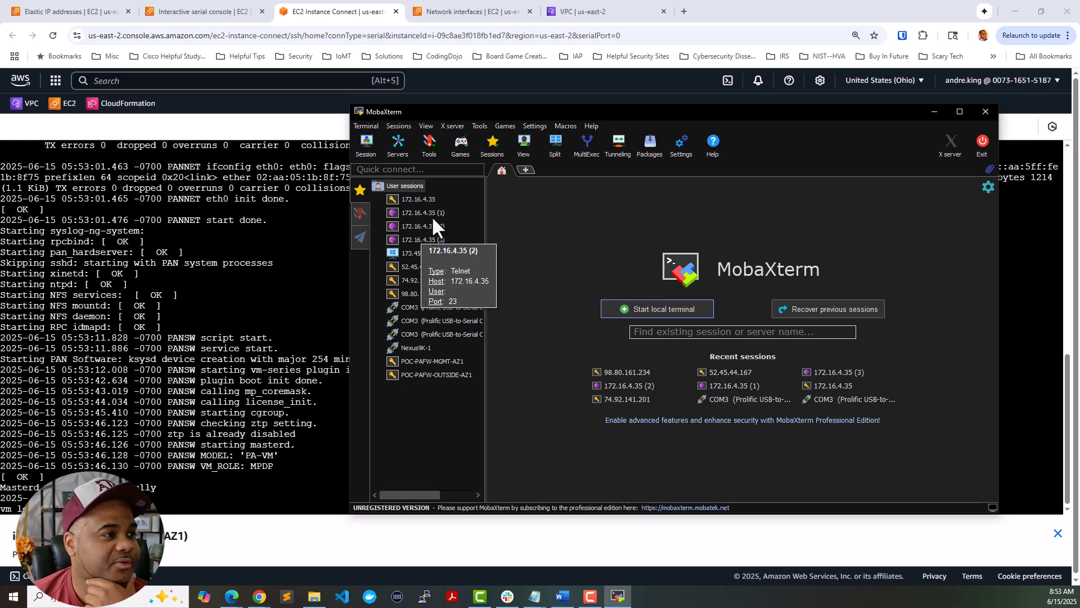
- Create a new SSH session to host 3.141.187.173 with the username admin
left_click(374, 147)
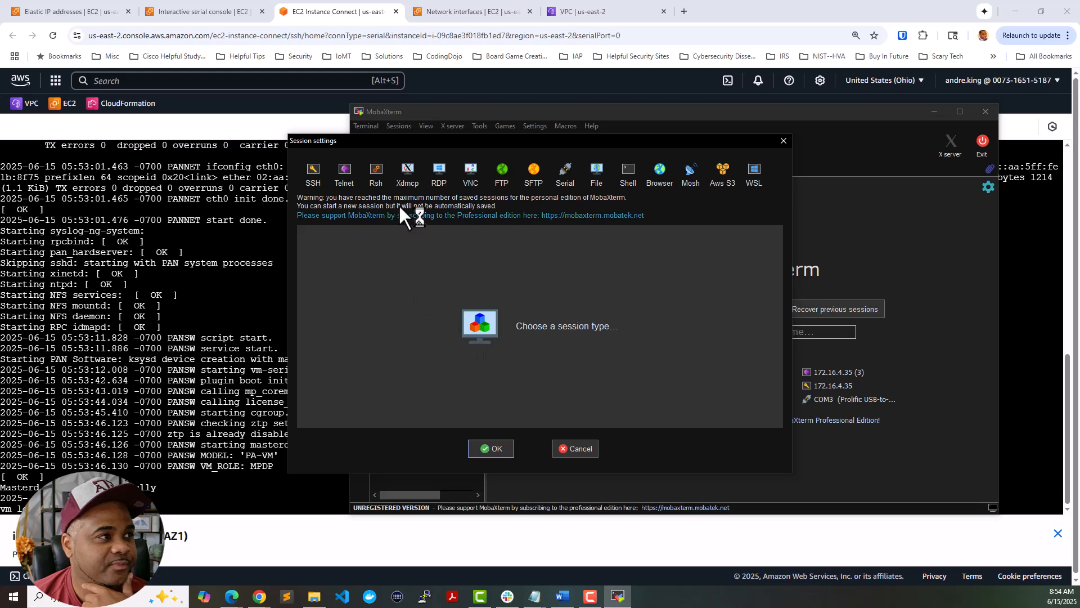
left_click(318, 177)
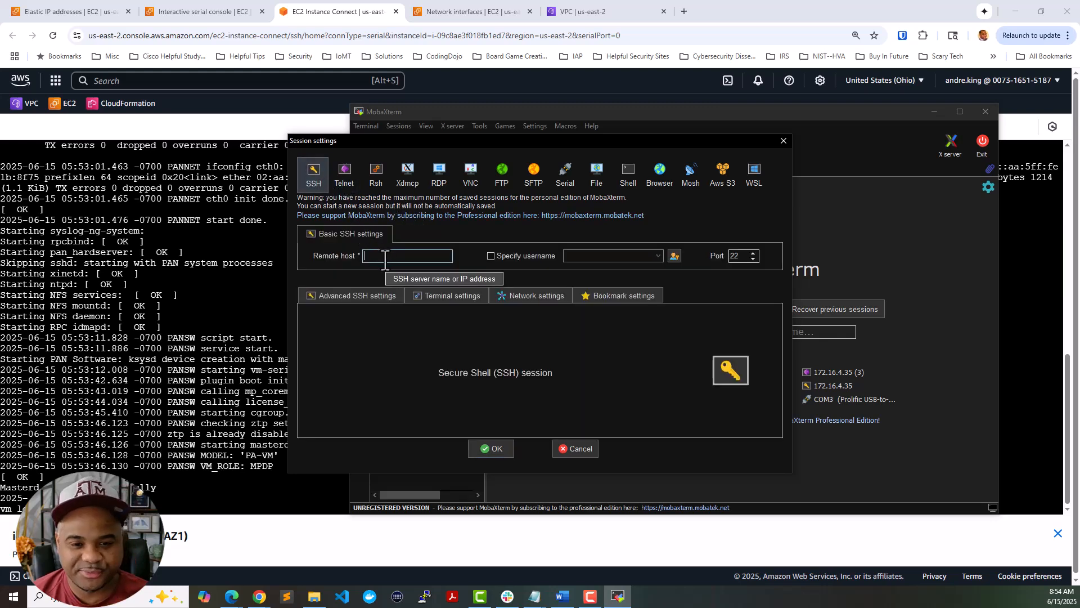
type("3.141")
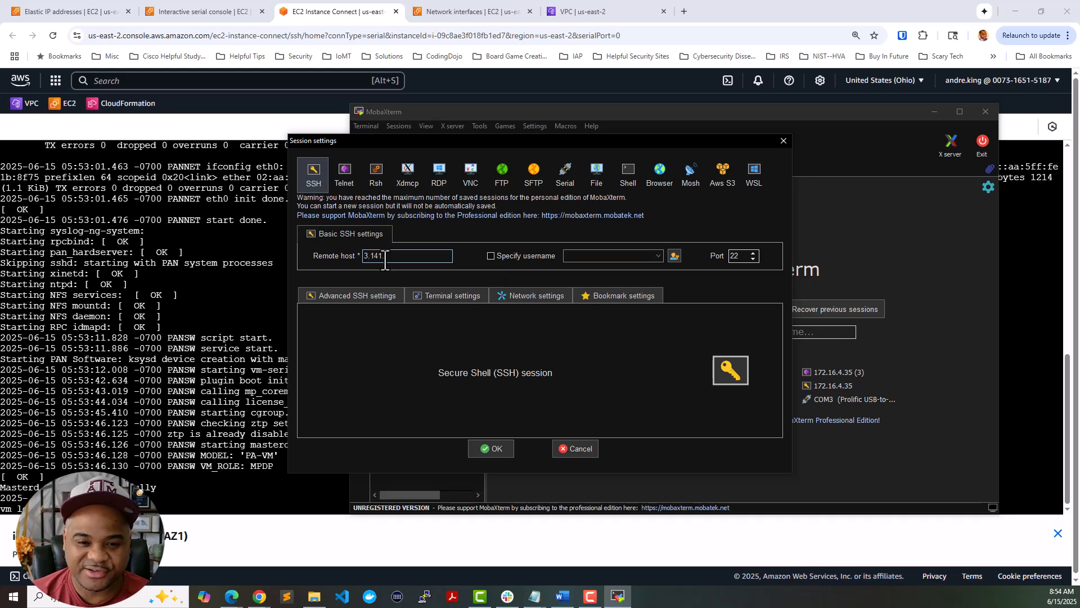
type(".87.173")
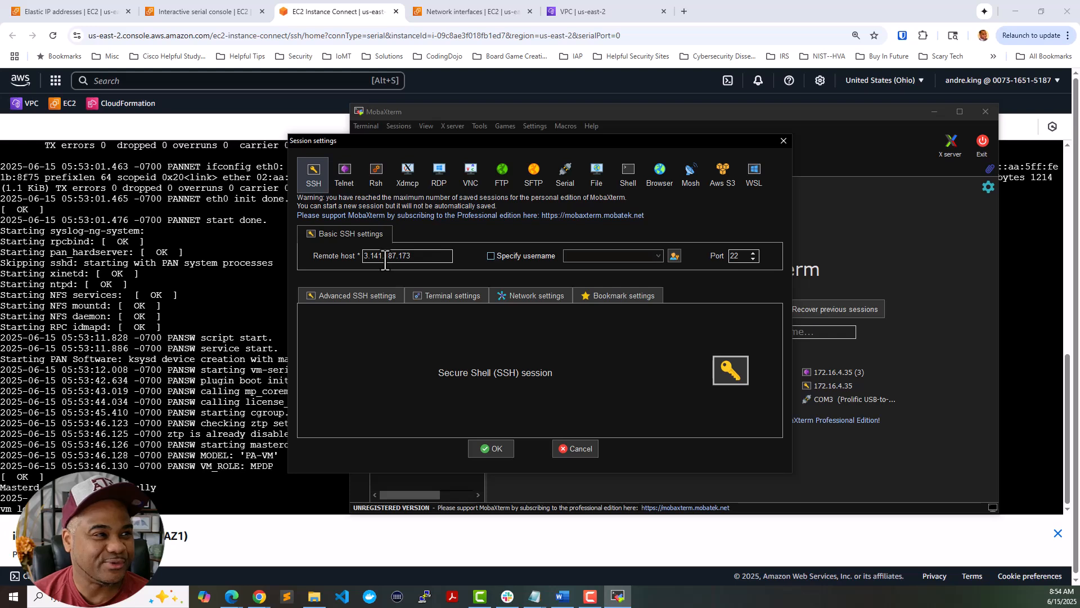
left_click(385, 256)
type("1")
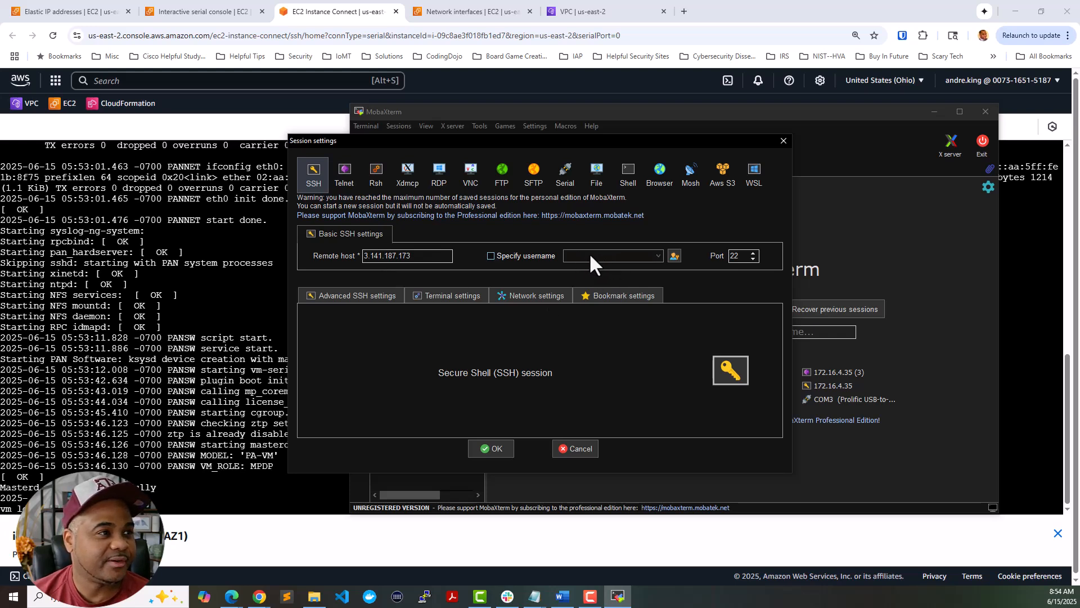
left_click(494, 255)
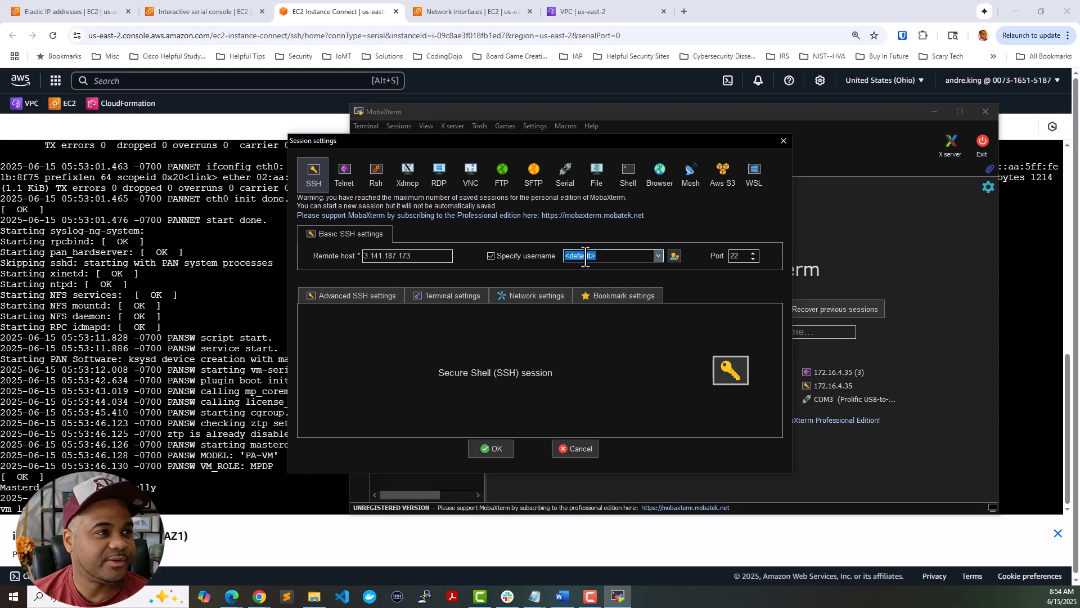
type("admin")
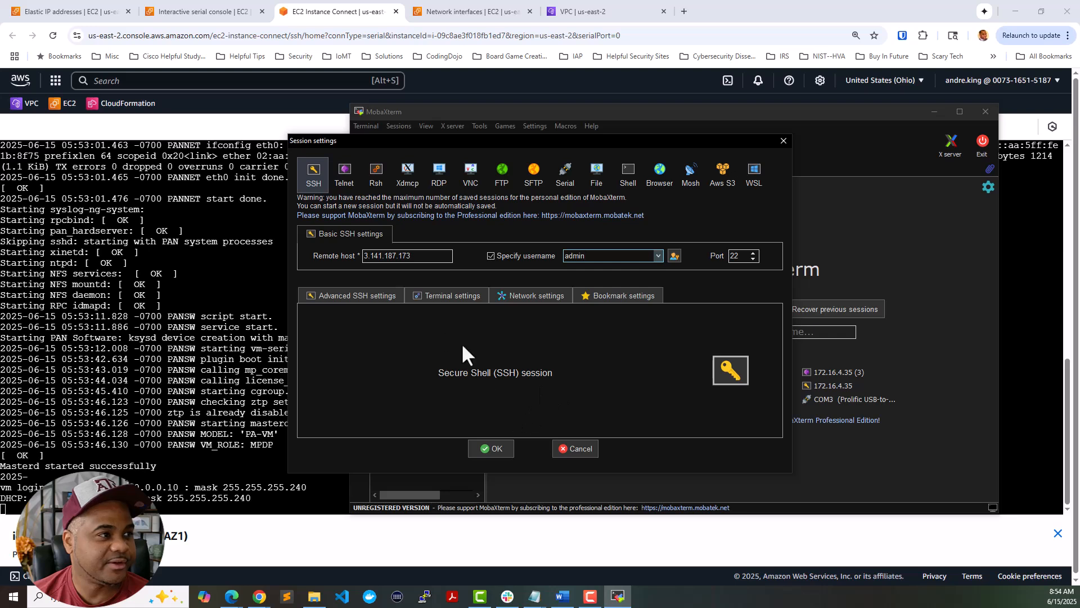
- Enable a private key file in Advanced SSH settings and start the session, reaching a password prompt
left_click(441, 296)
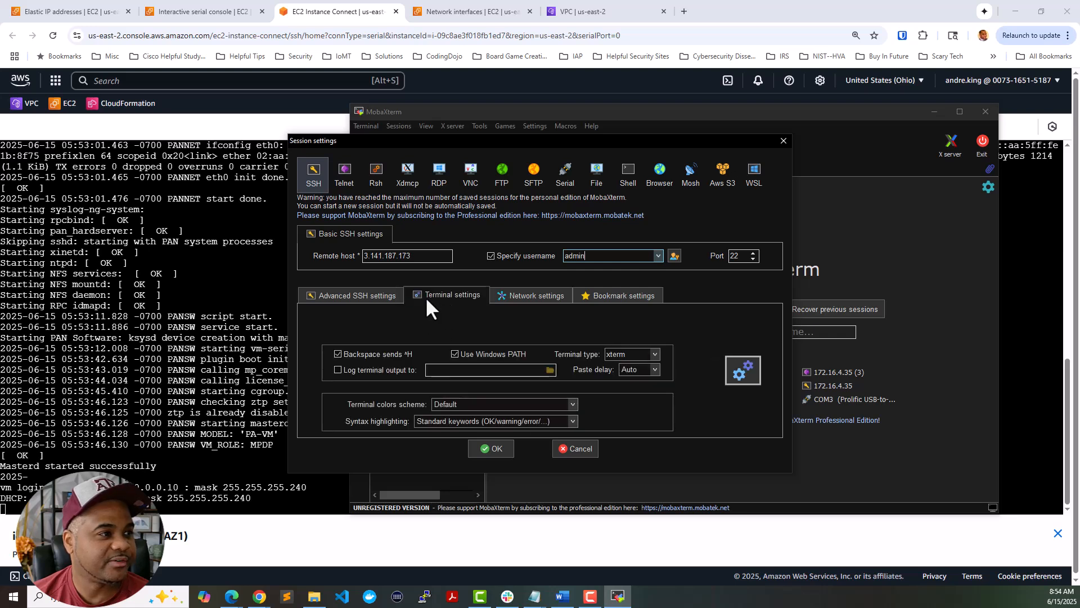
left_click(374, 293)
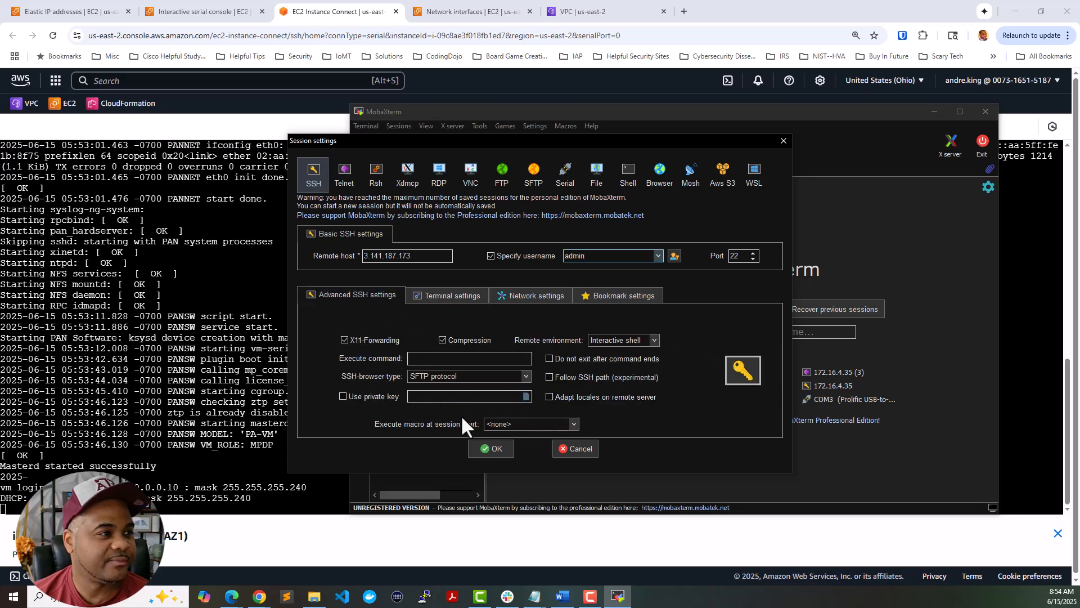
left_click(342, 396)
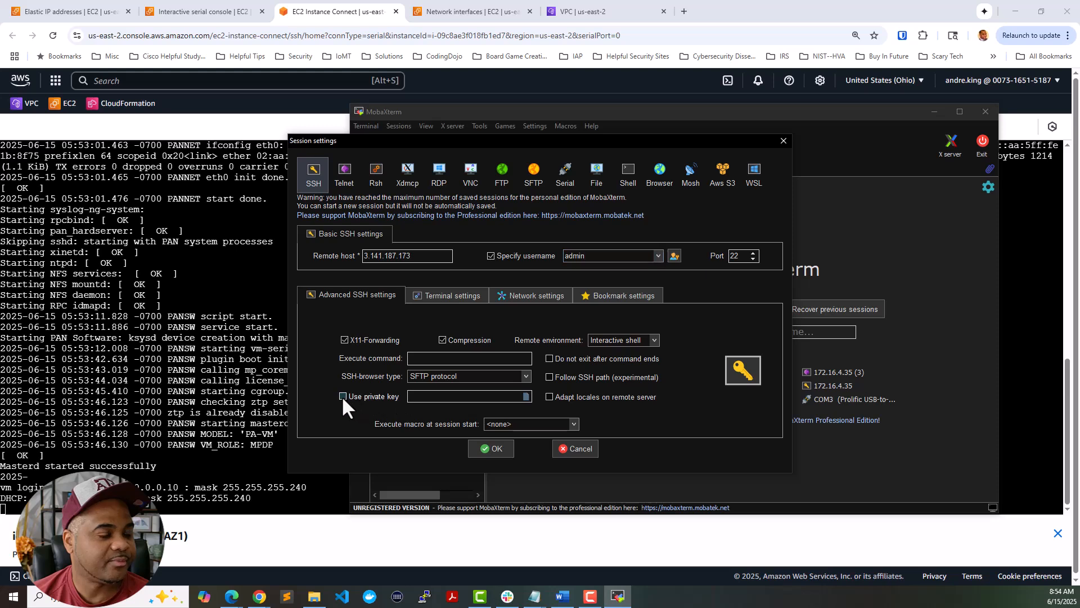
left_click(513, 397)
left_click(526, 397)
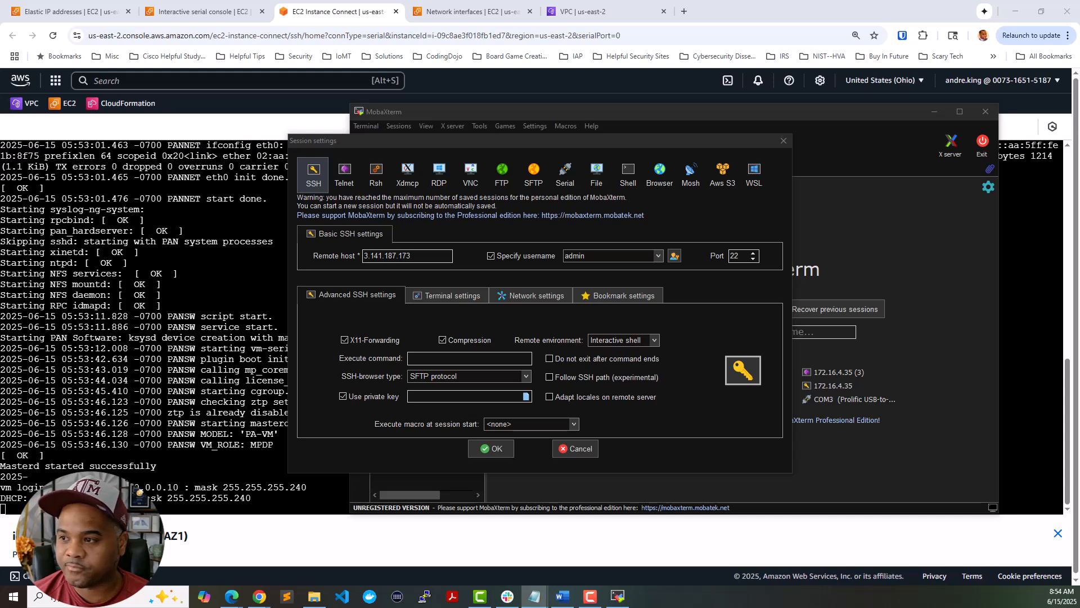
key("alt+Tab")
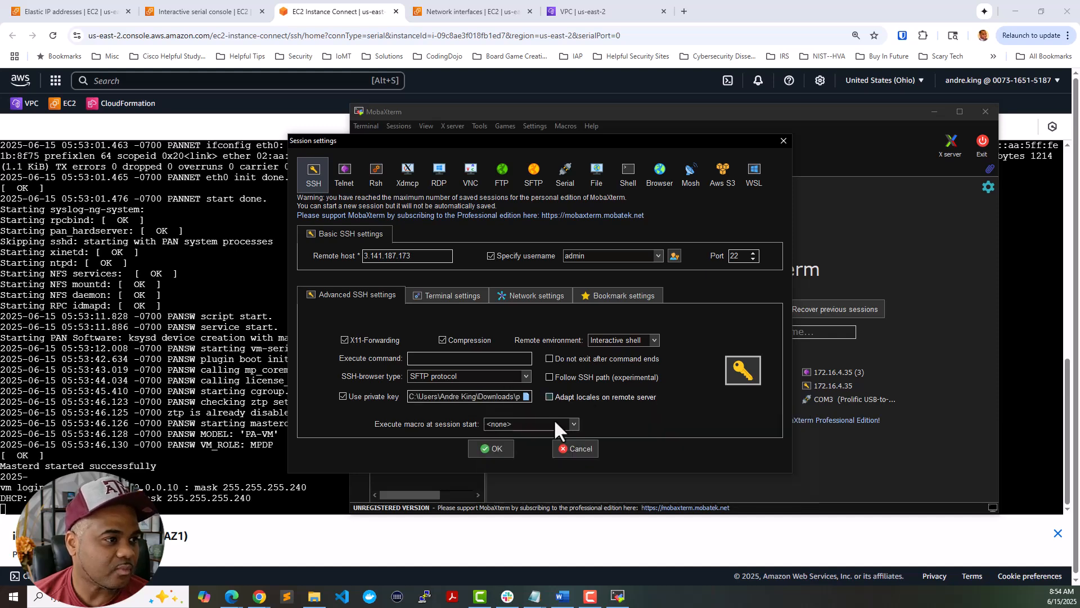
left_click(494, 448)
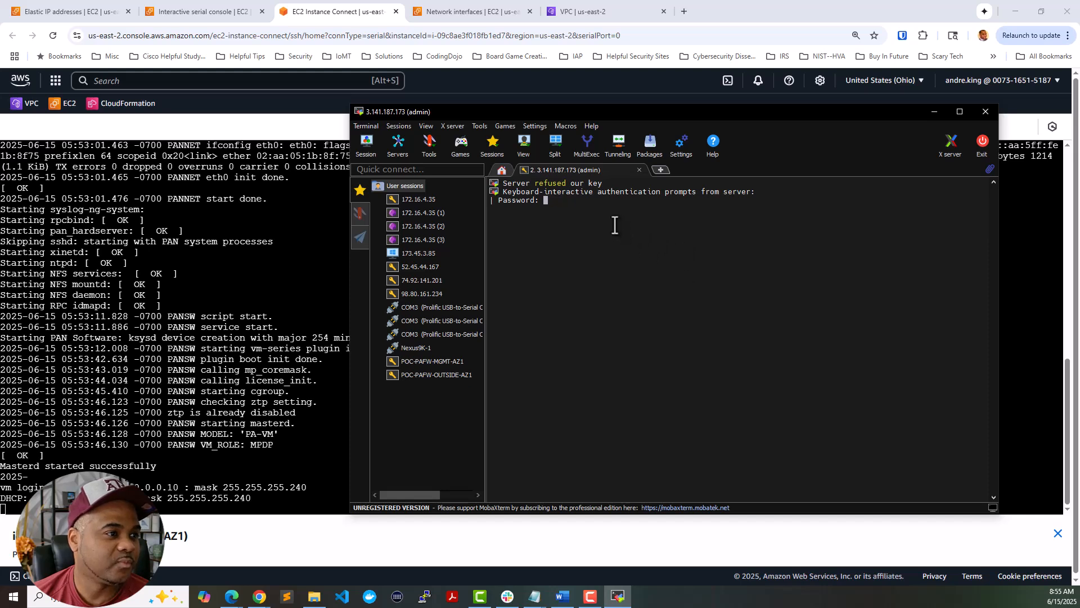
- Widen and move MobaXterm, duplicate the admin SSH session tab, then launch Command Prompt
left_click_drag(348, 142, 263, 142)
left_click_drag(467, 110, 407, 67)
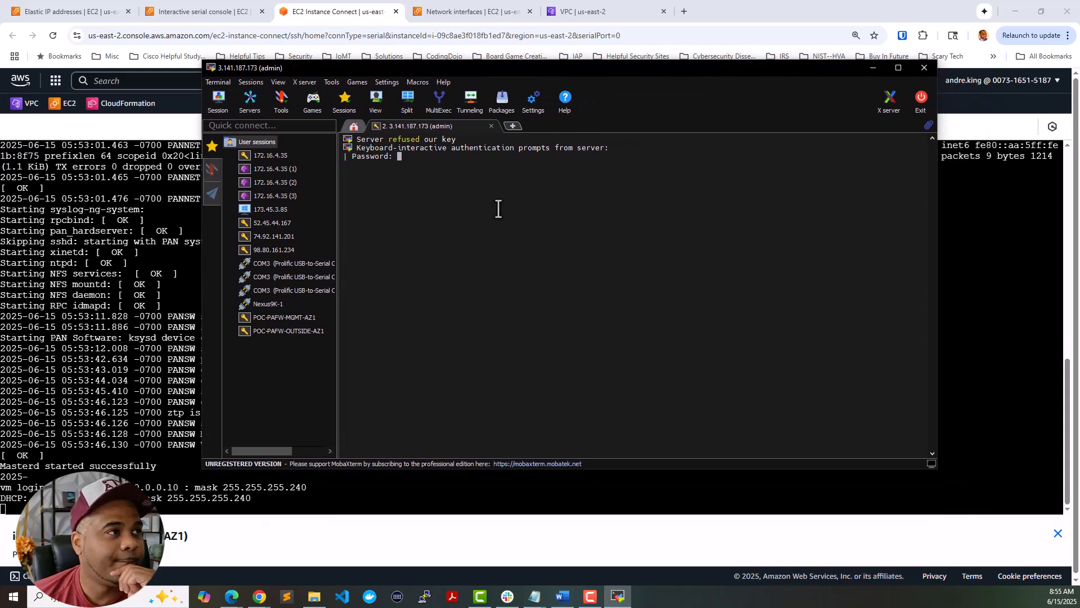
right_click(414, 129)
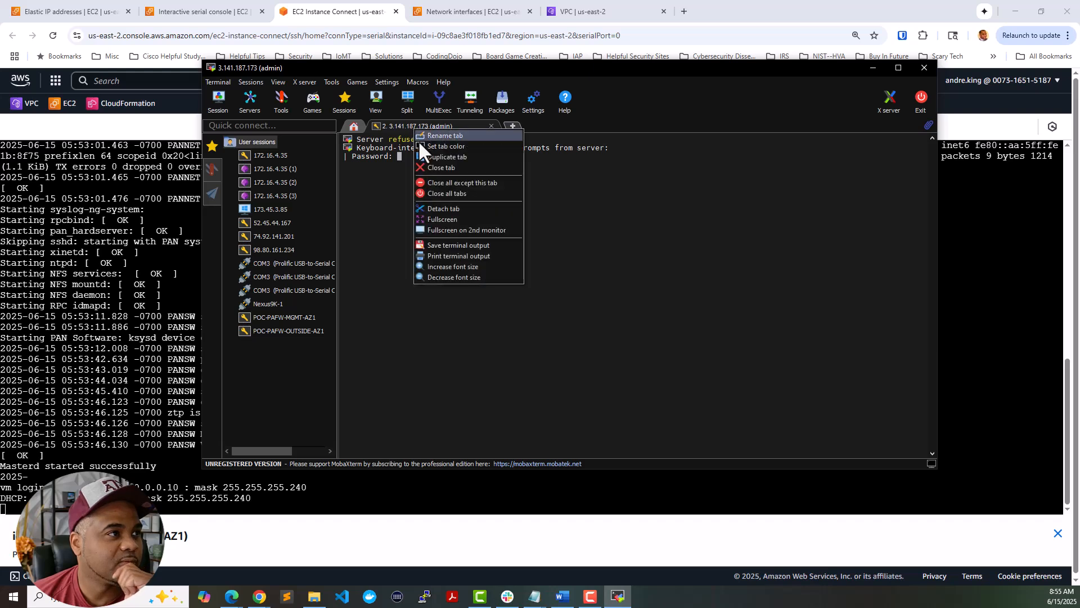
left_click(444, 158)
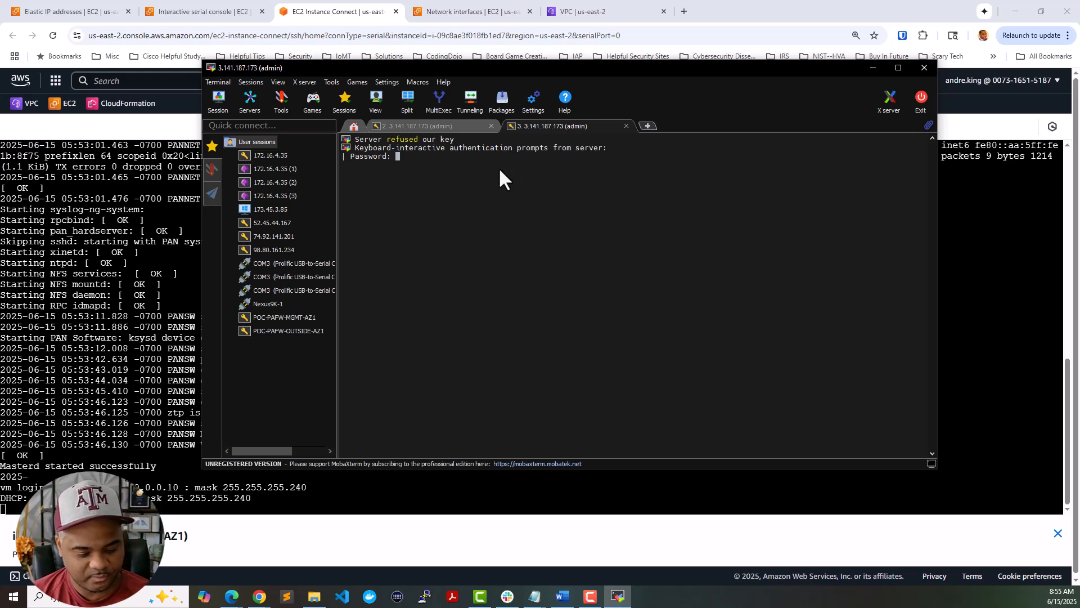
key("super+r")
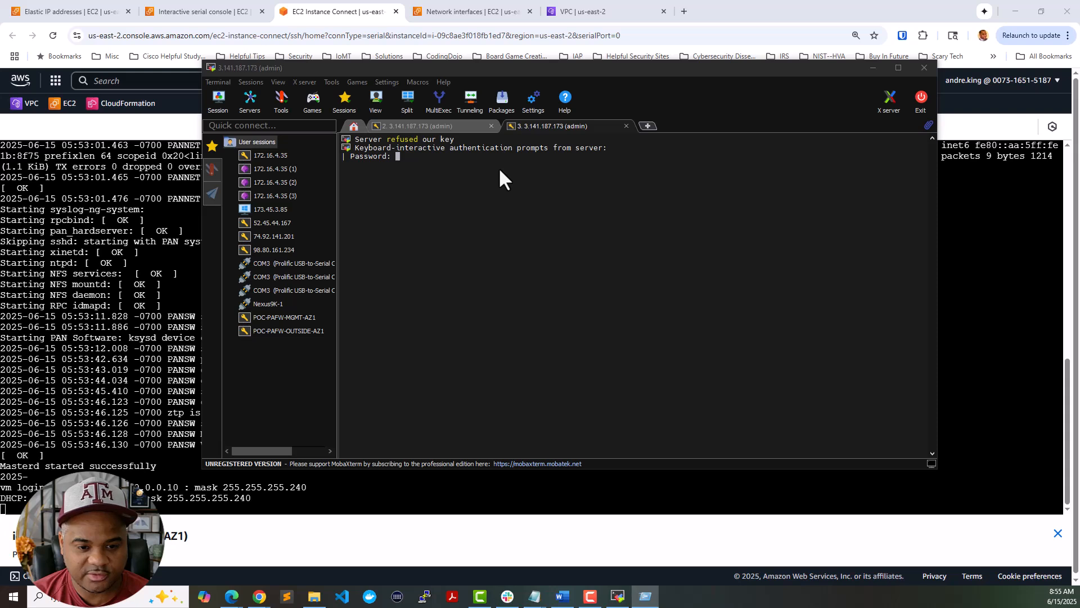
key("Return")
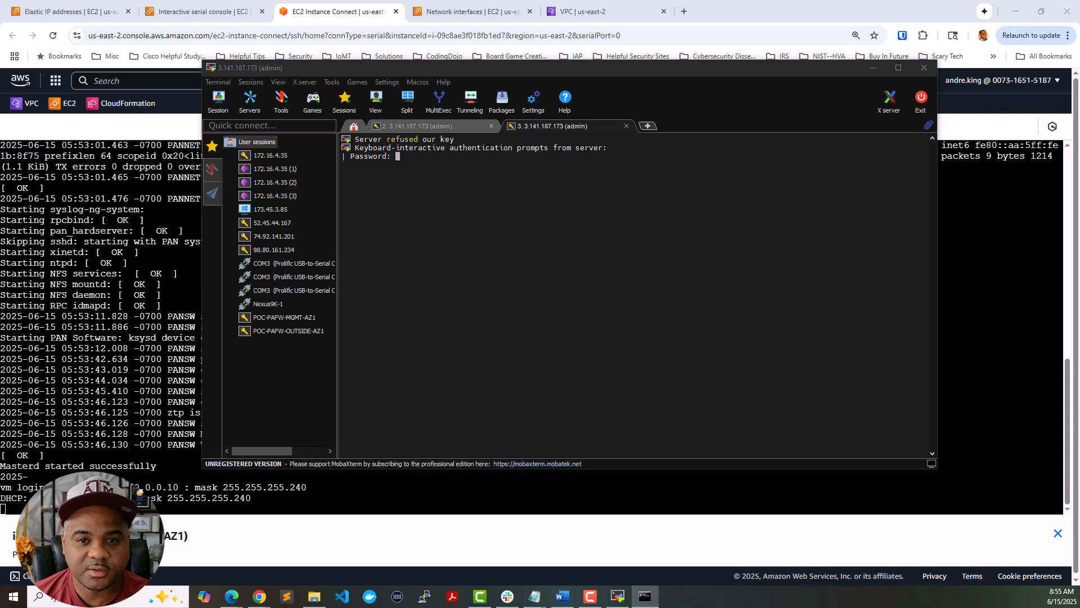
- Run ping -t 3.141.187.173 in Command Prompt to test the firewall
left_click_drag(934, 607, 942, 229)
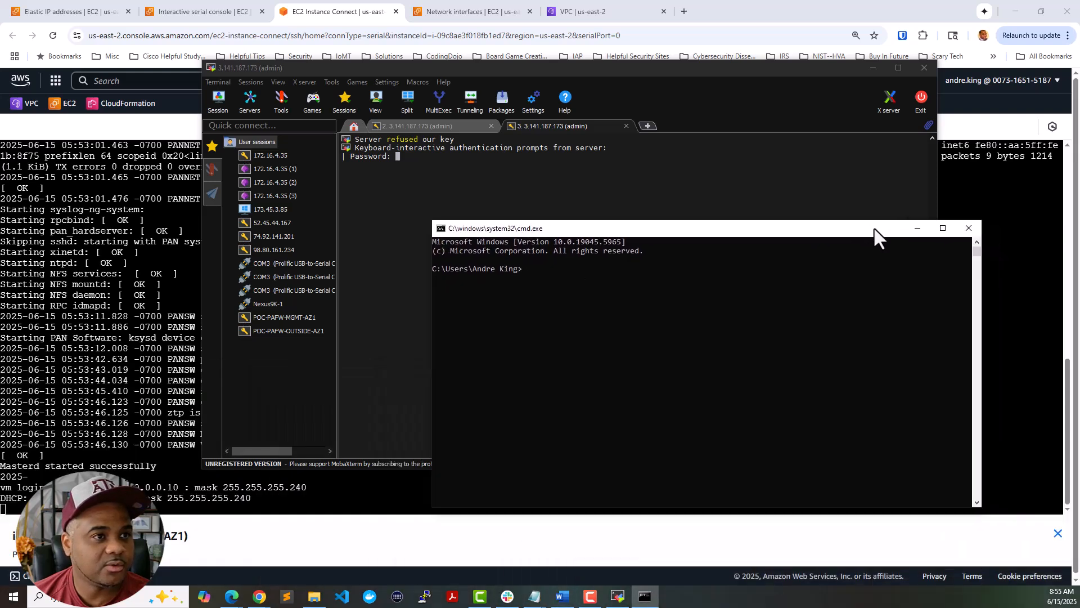
left_click(711, 357)
scroll(711, 365, "up", 2, "ctrl")
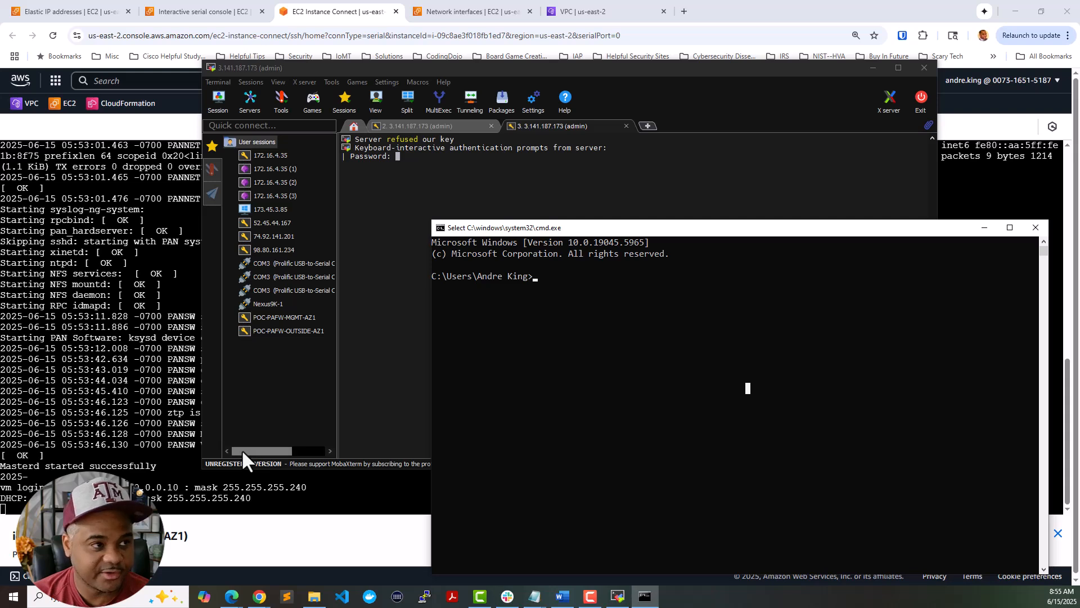
type("ping -t")
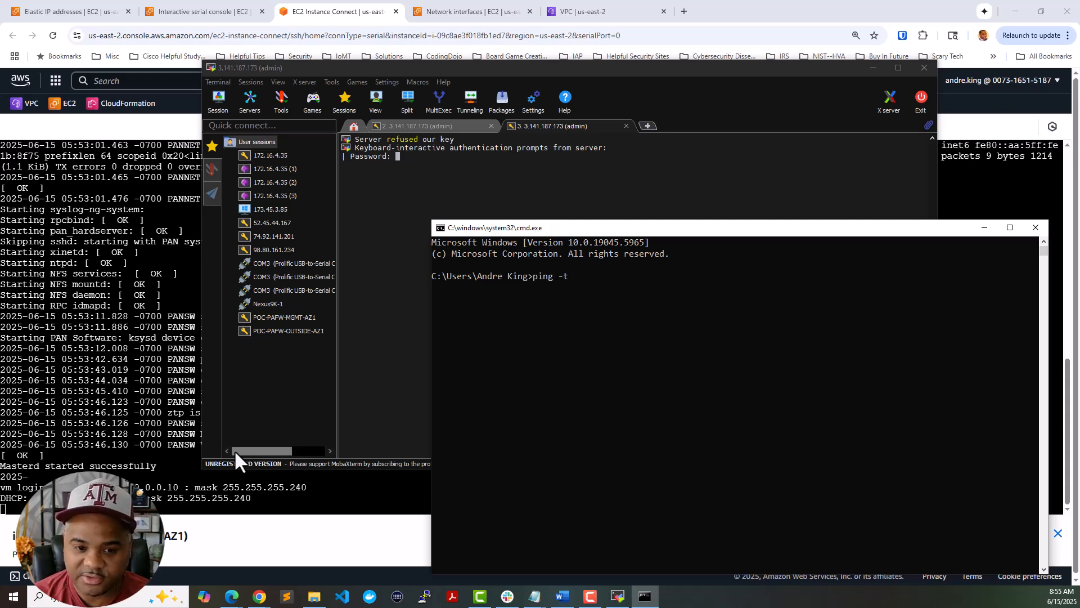
type(" 3.141.18")
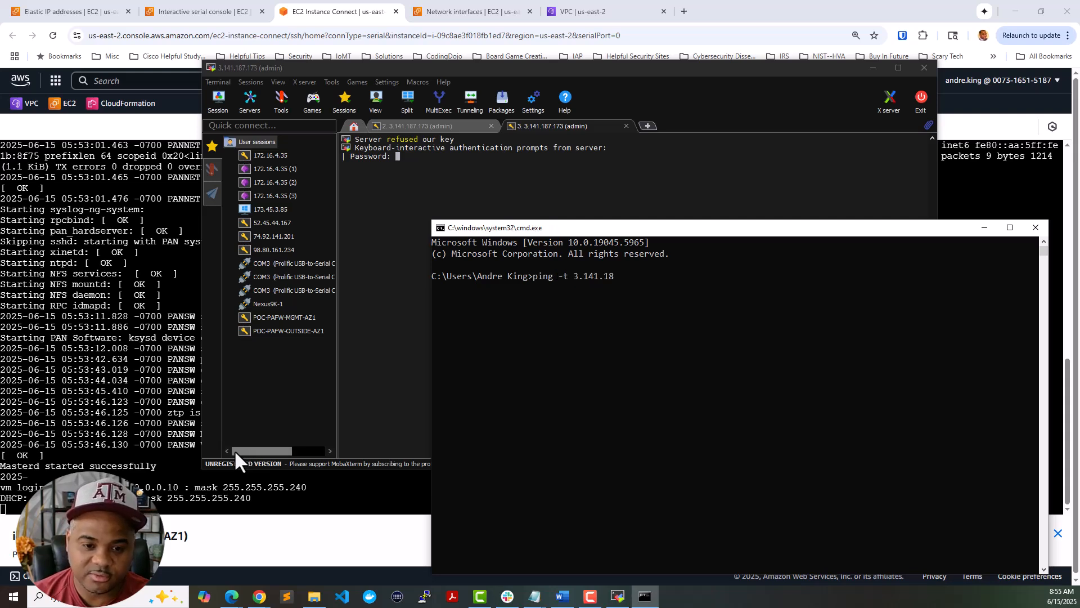
type("7.173")
key("Return")
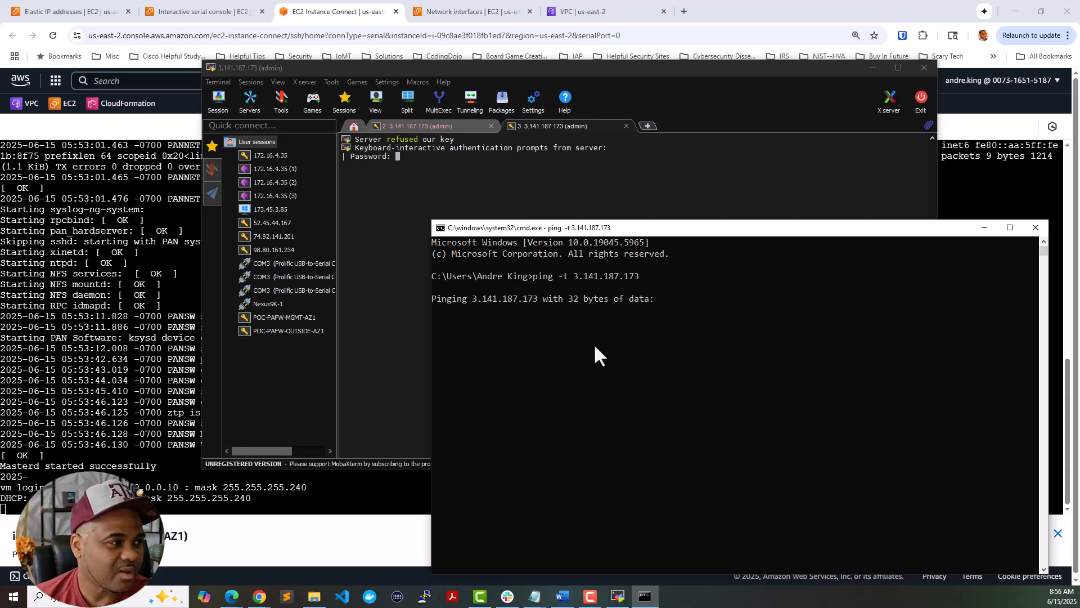
- Shrink the Command Prompt window to the left and minimize MobaXterm to reveal the serial console
left_click_drag(702, 224, 692, 317)
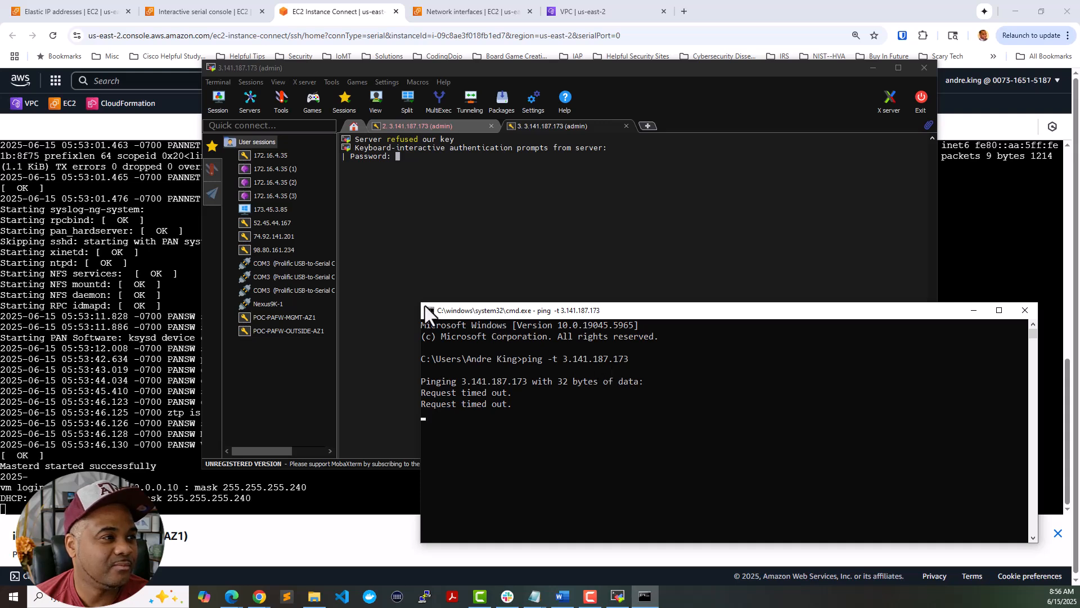
left_click_drag(421, 304, 483, 229)
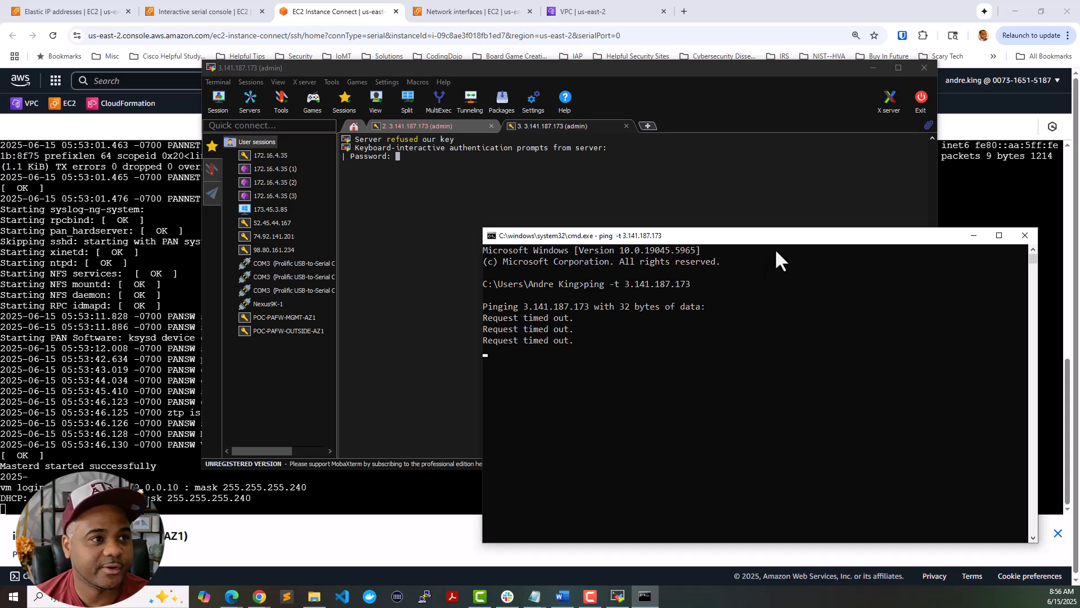
left_click_drag(780, 236, 0, 232)
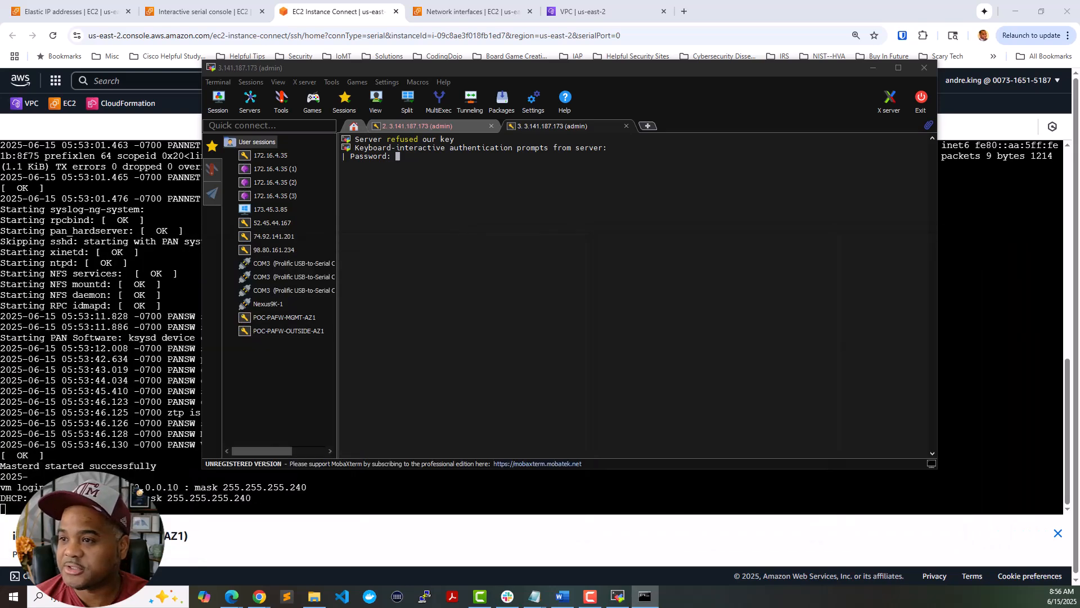
left_click(874, 69)
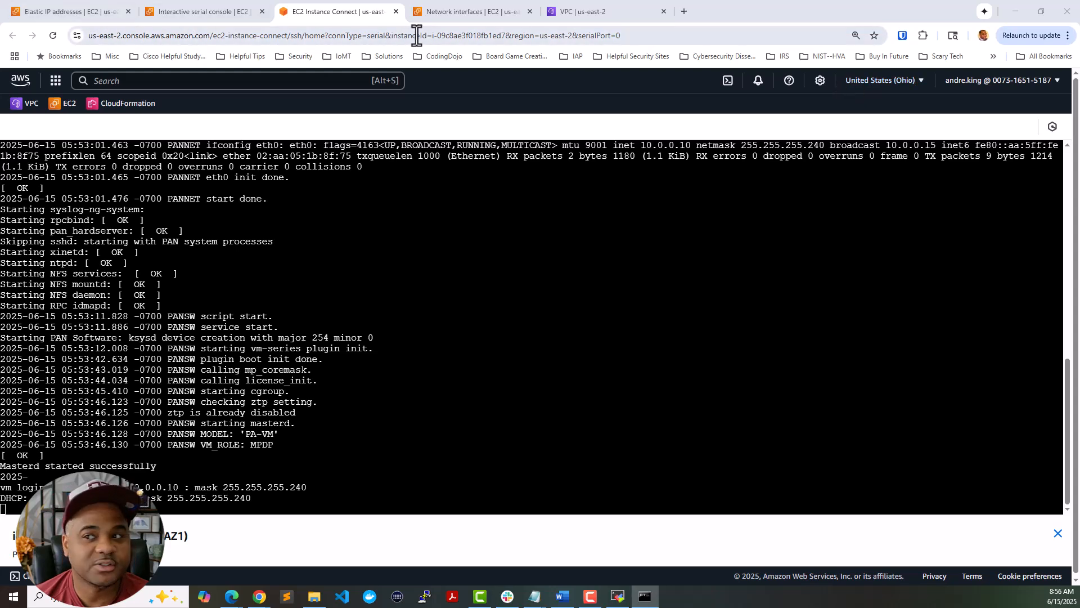
- Inspect Security-Mgmt-RT routes (0.0.0.0/0 via internet gateway, 10.0.0.0/24 local), then open Security groups
left_click(582, 13)
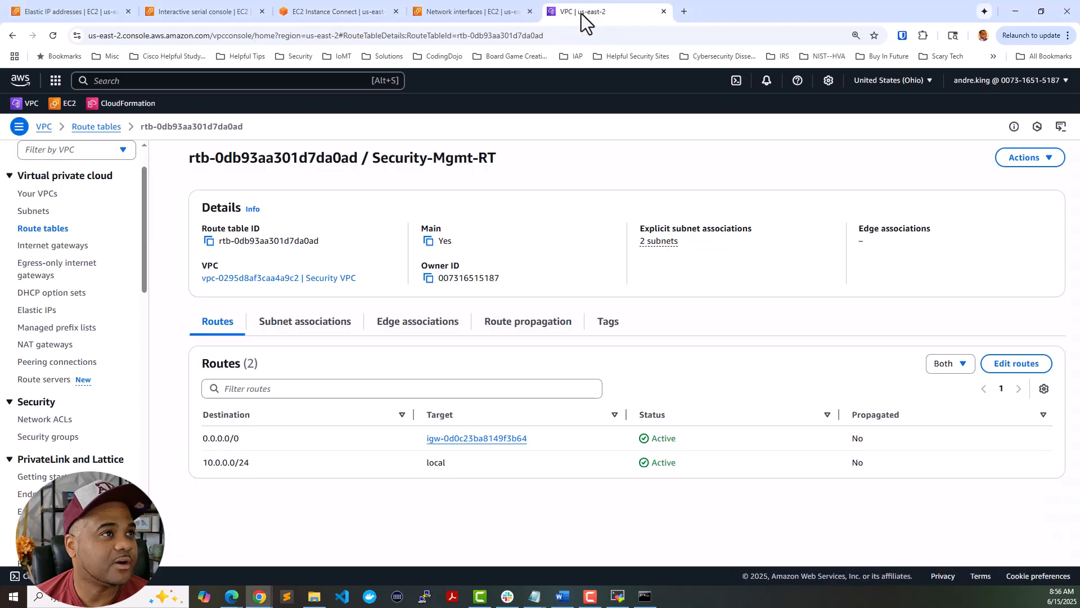
left_click(59, 229)
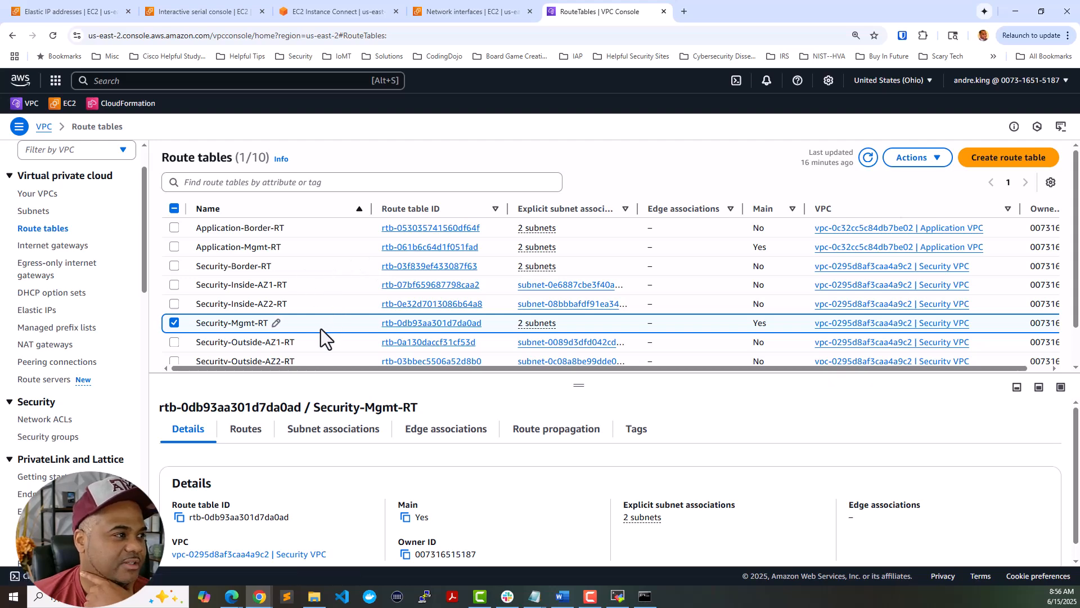
left_click_drag(593, 386, 574, 294)
scroll(563, 233, "down", 2)
scroll(563, 233, "down", 1)
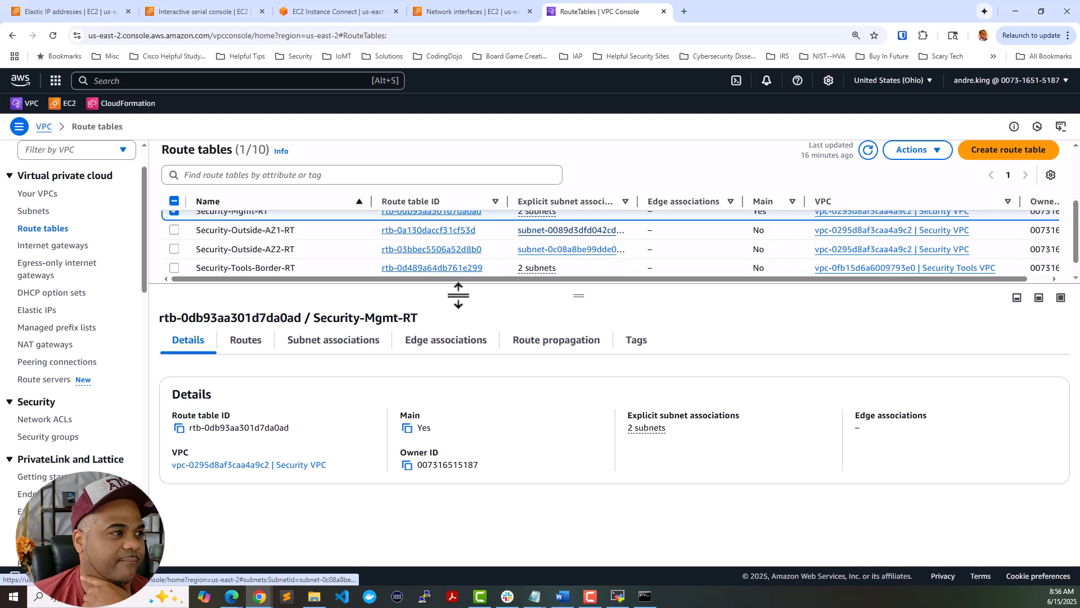
left_click(261, 354)
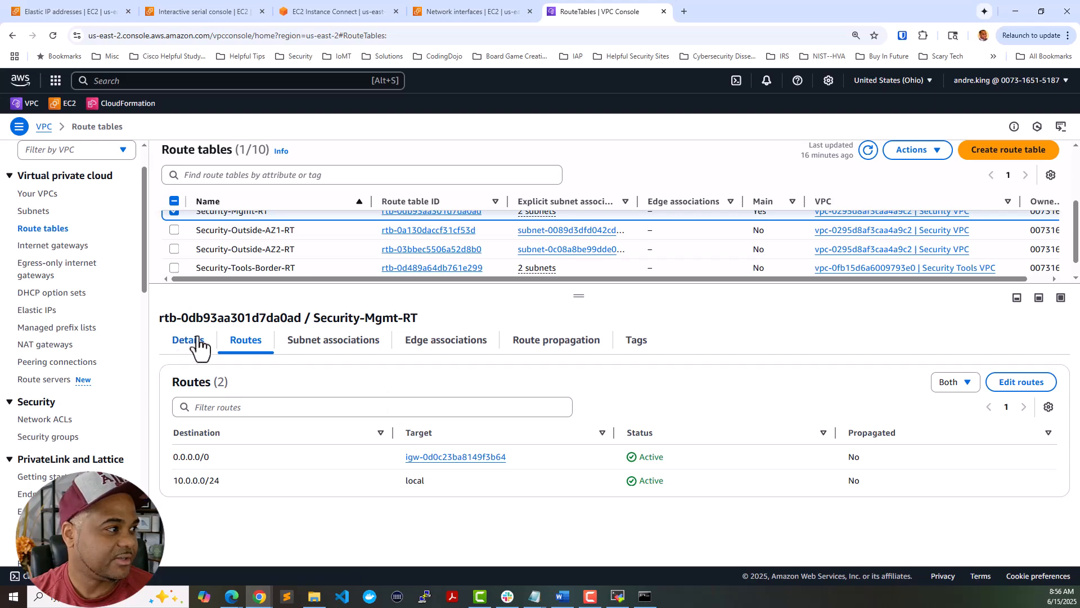
scroll(55, 336, "down", 1)
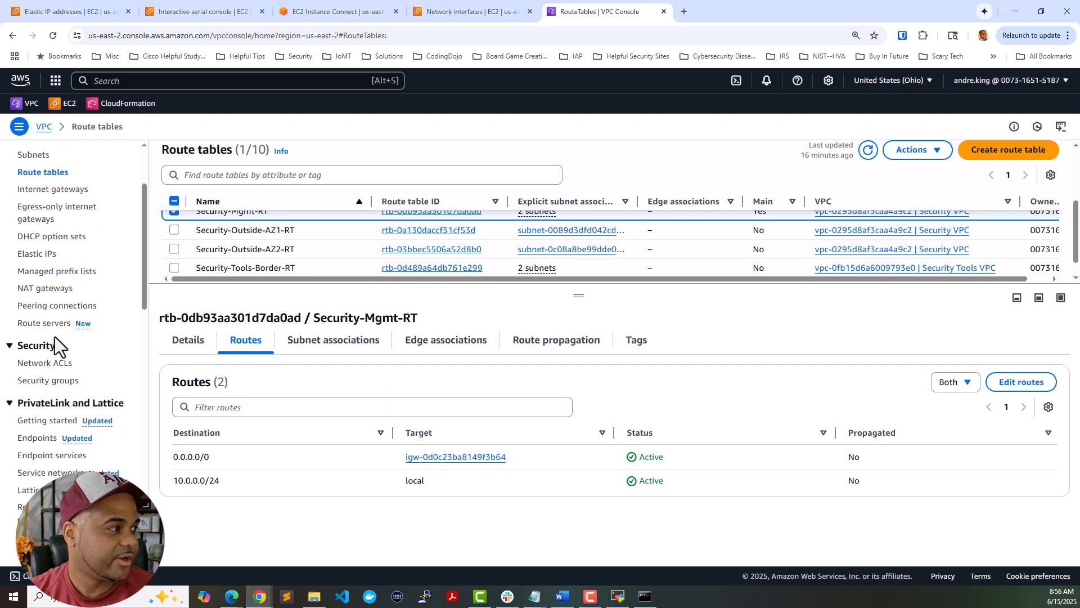
left_click(48, 383)
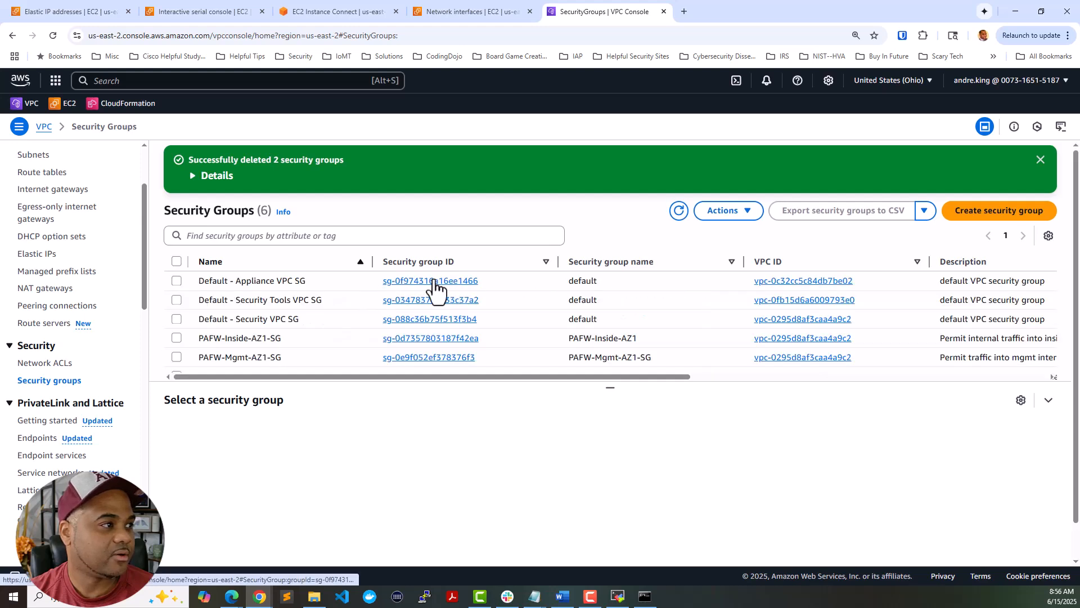
- Review the inbound rules of PAFW-Mgmt-AZ1-SG, then go to the EC2 network interfaces list
scroll(334, 310, "down", 1)
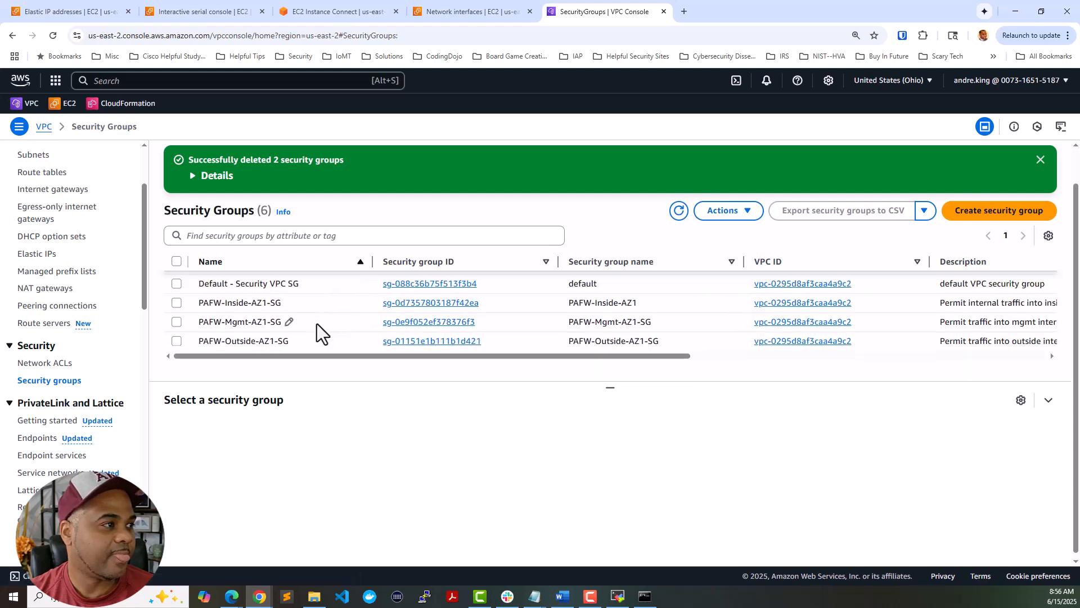
left_click(323, 324)
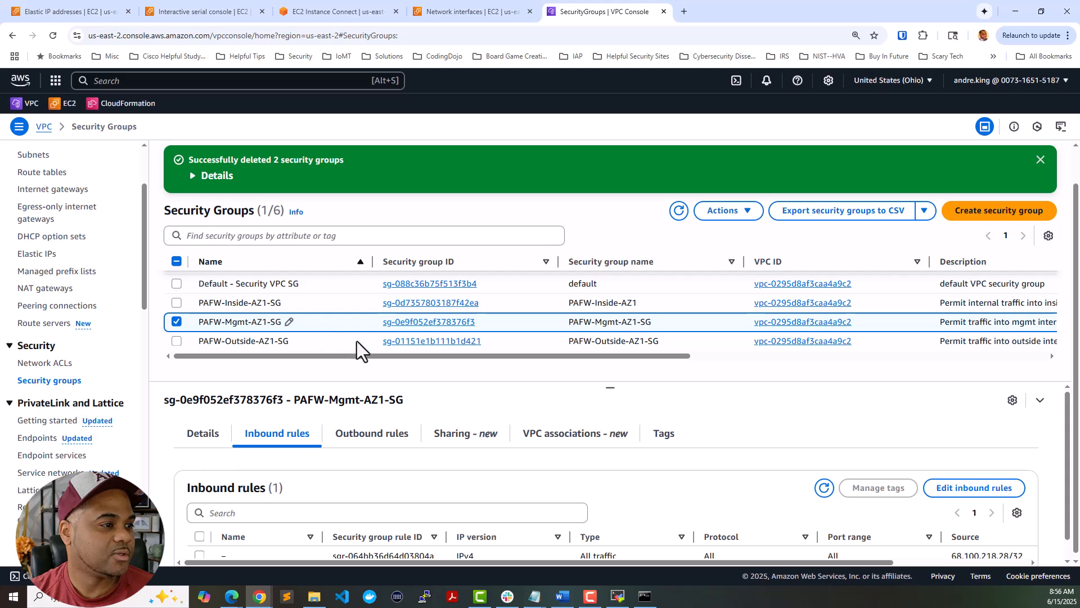
scroll(444, 444, "down", 1)
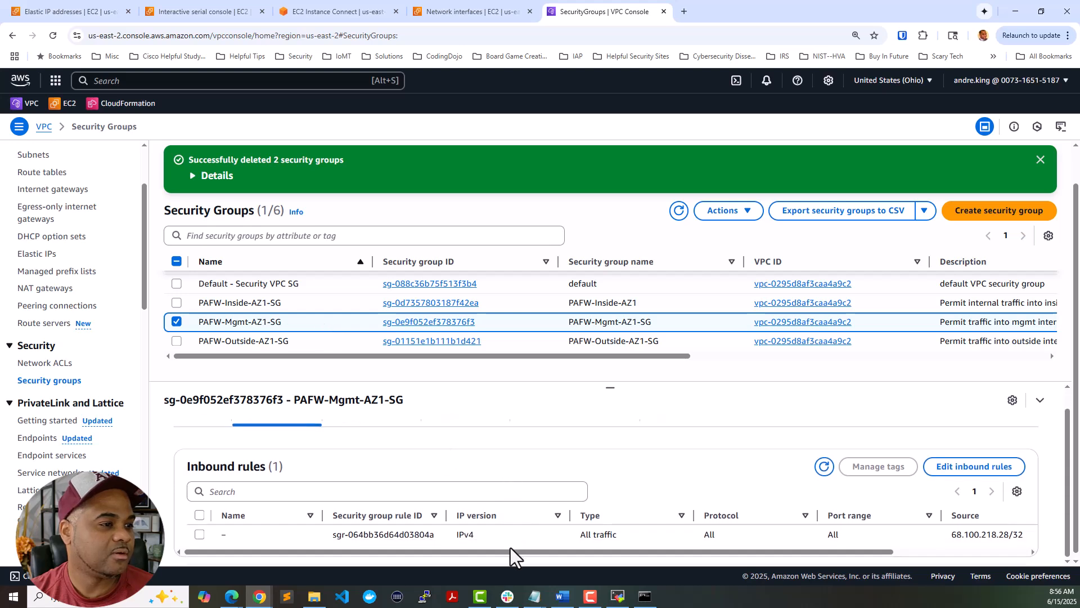
mouse_move(511, 550)
left_mouse_down()
mouse_move(690, 563)
mouse_move(499, 554)
left_mouse_up()
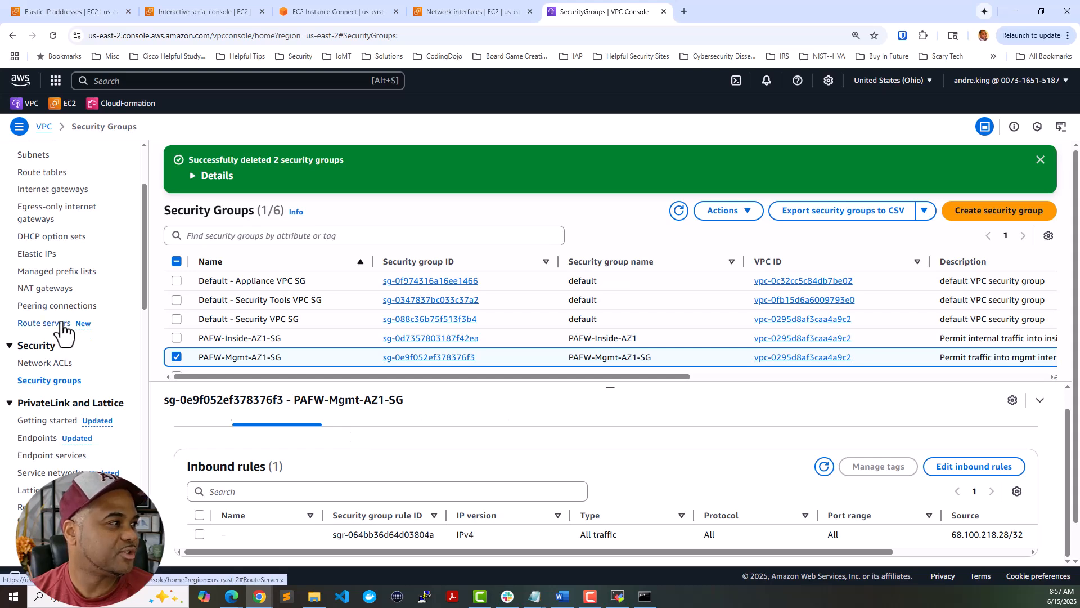
scroll(64, 332, "up", 2)
scroll(65, 349, "down", 2)
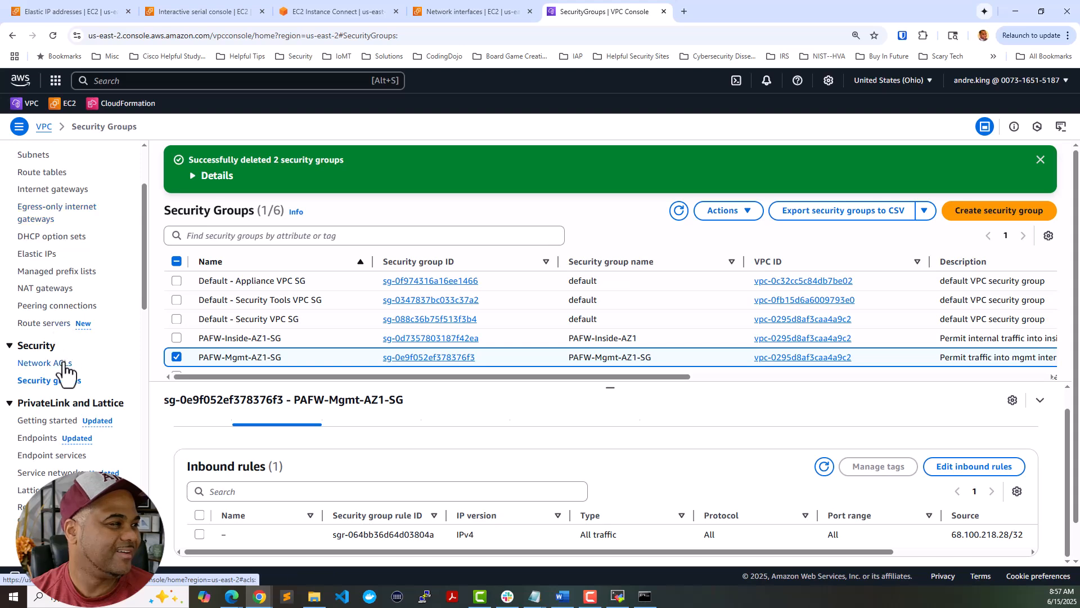
scroll(67, 366, "down", 2)
scroll(67, 365, "down", 1)
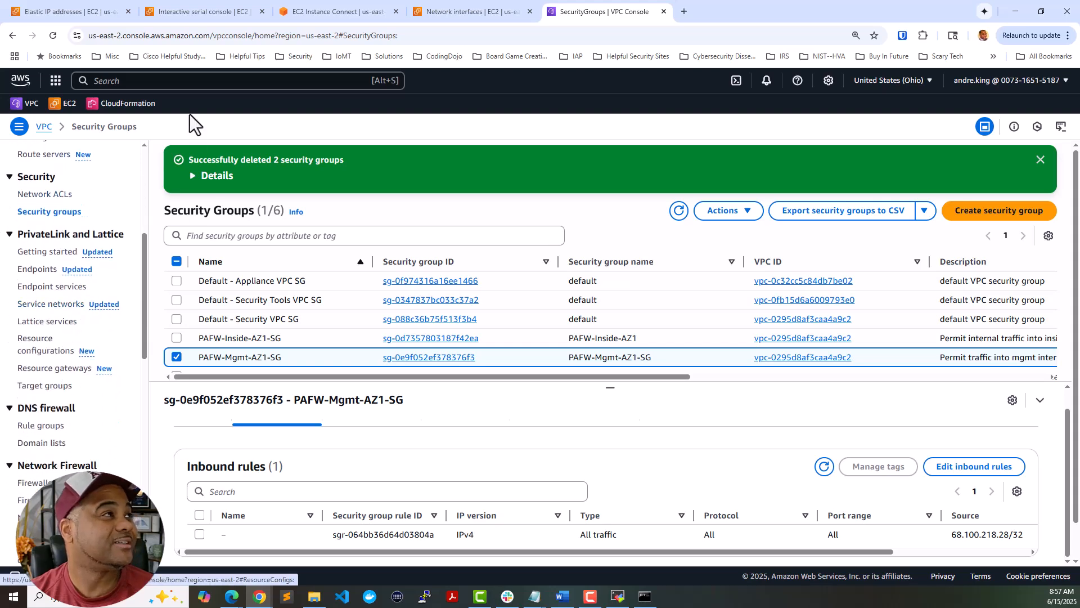
left_click(75, 10)
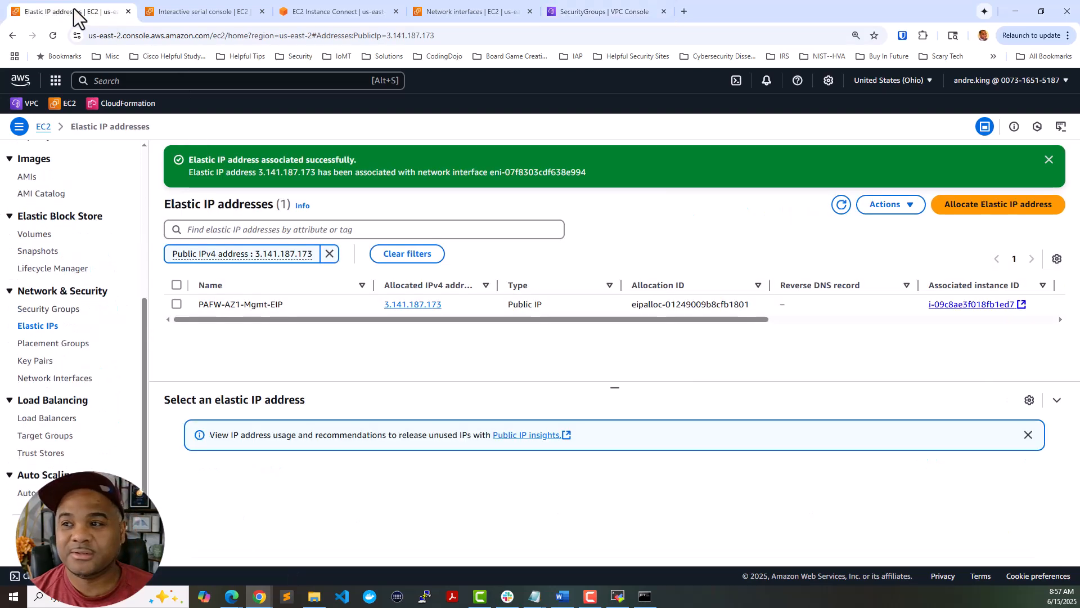
left_click(45, 379)
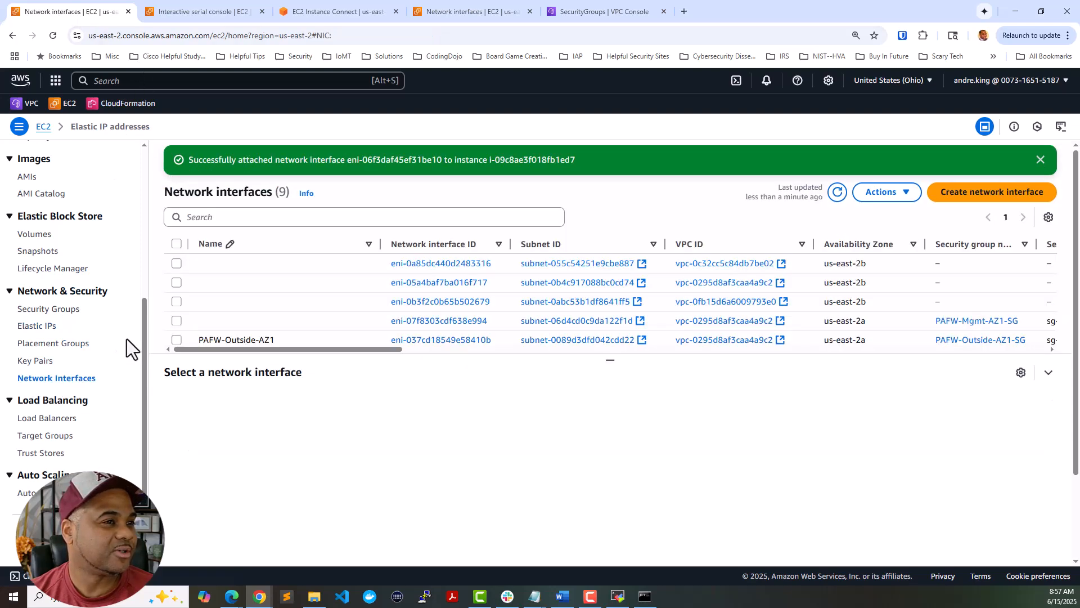
- Refresh the interfaces list and open PAFW-Mgmt-AZ1 (eni-07f8303cdf638e994) details, in-use in us-east-2a
scroll(275, 300, "down", 3)
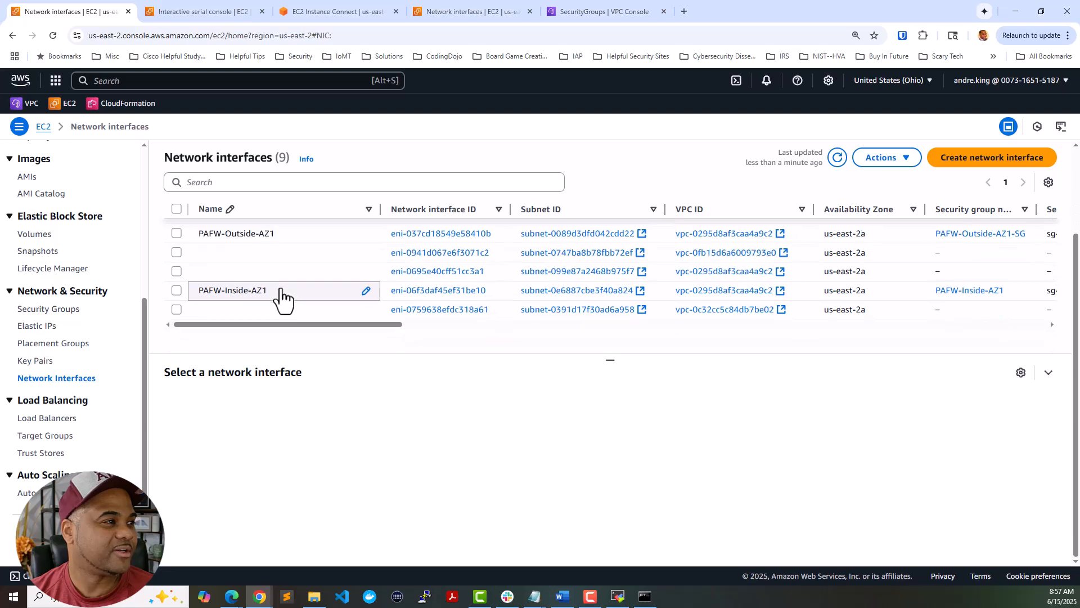
scroll(280, 289, "up", 2)
scroll(280, 289, "down", 1)
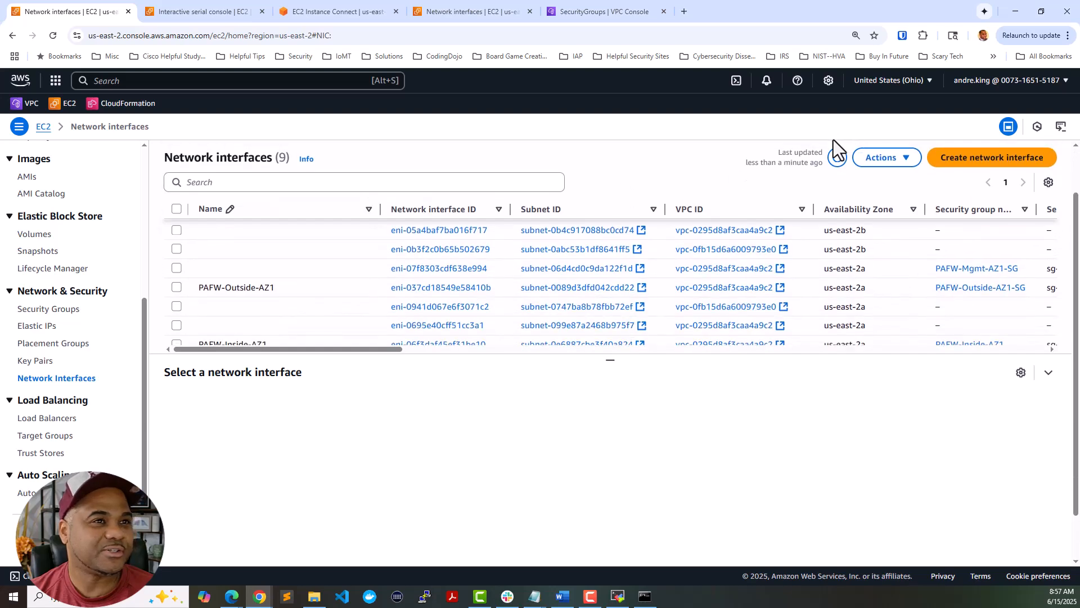
left_click(838, 158)
scroll(307, 297, "down", 2)
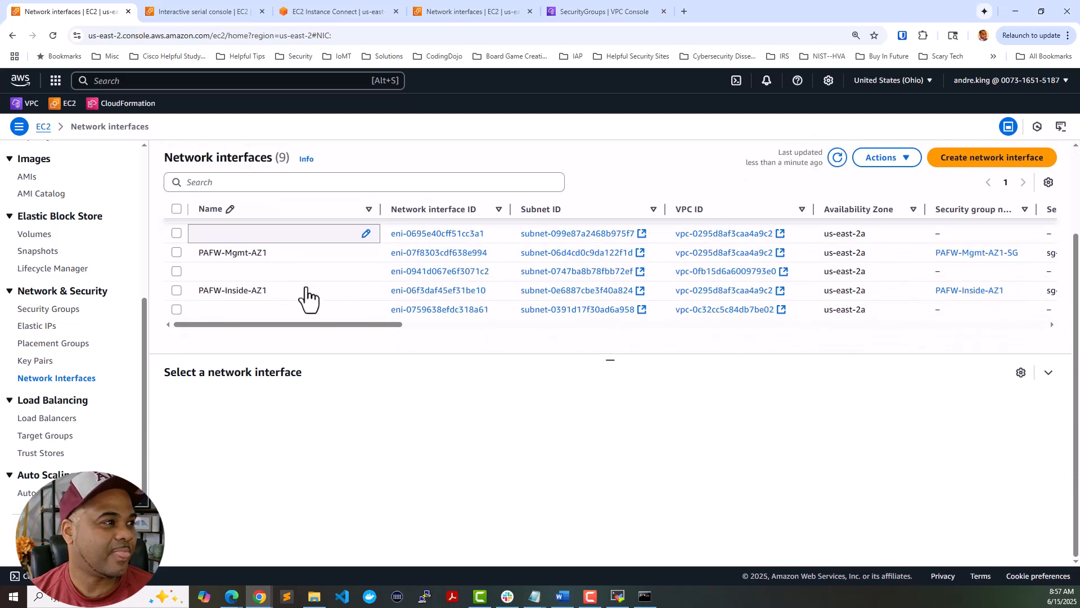
scroll(309, 298, "up", 1)
left_click(309, 308)
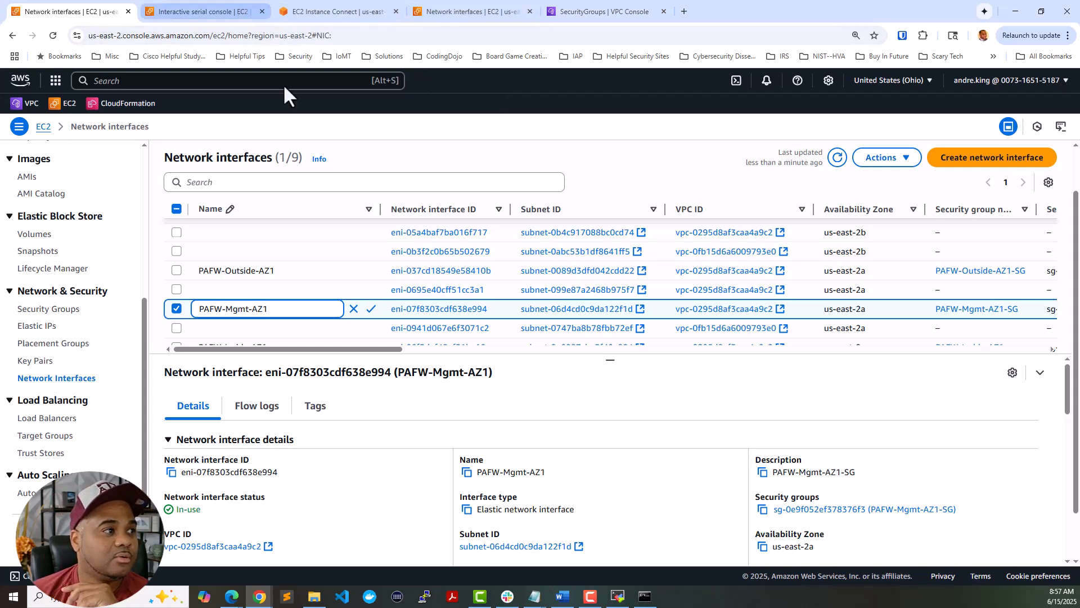
left_click(204, 11)
left_click(366, 18)
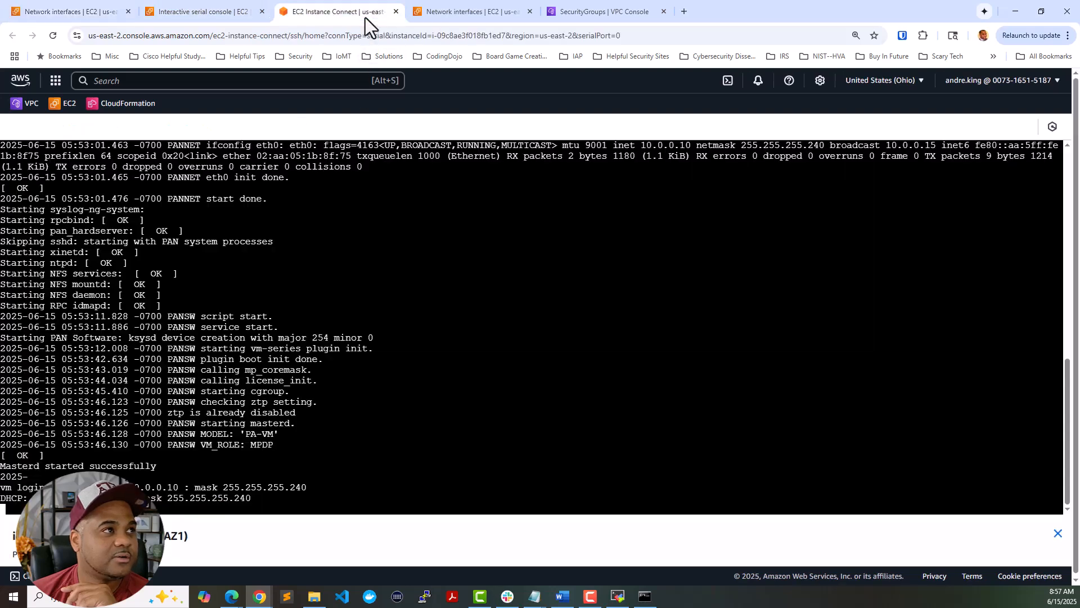
key("Return")
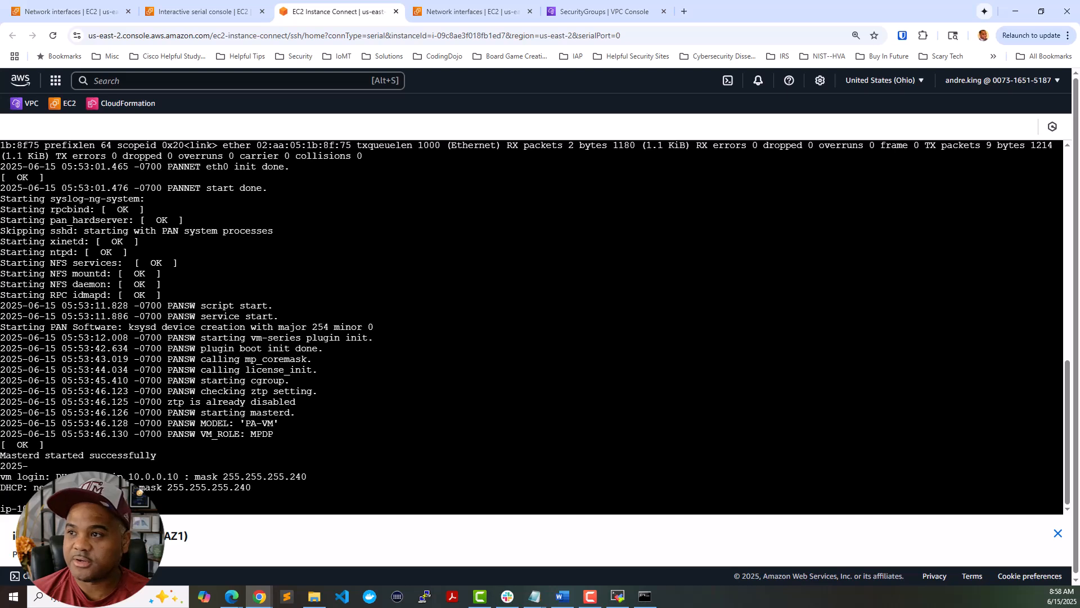
left_click(645, 596)
left_click_drag(463, 192, 564, 214)
left_click(574, 333)
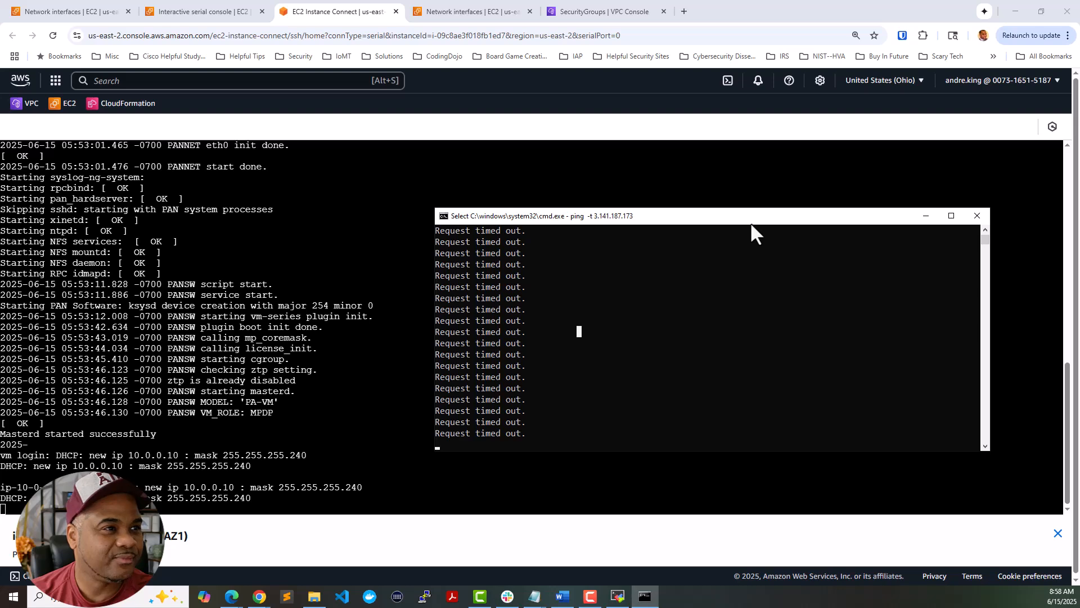
left_click_drag(751, 220, 1079, 253)
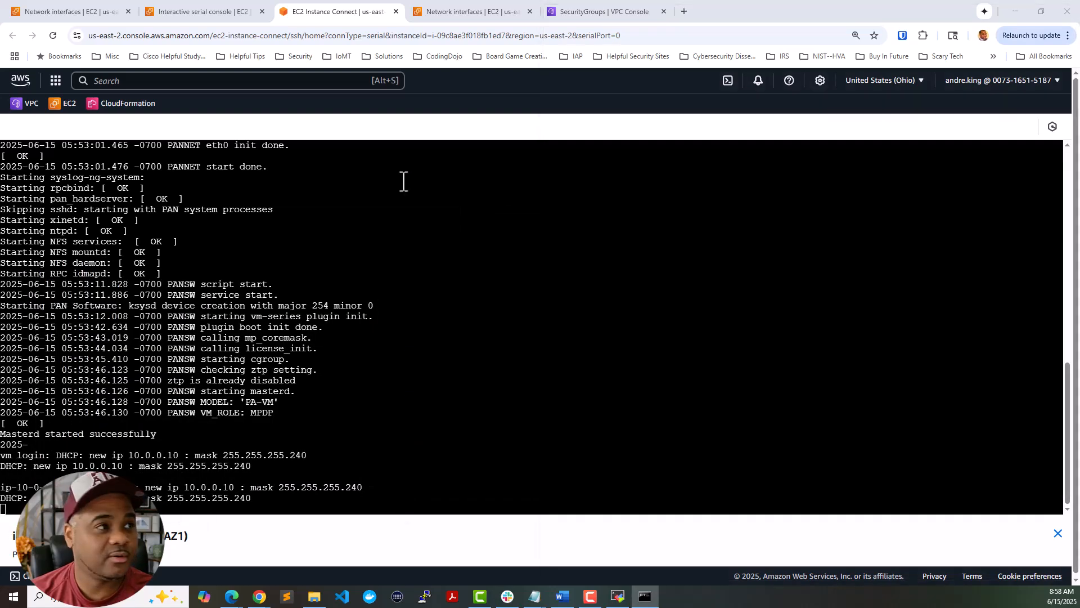
left_click(73, 12)
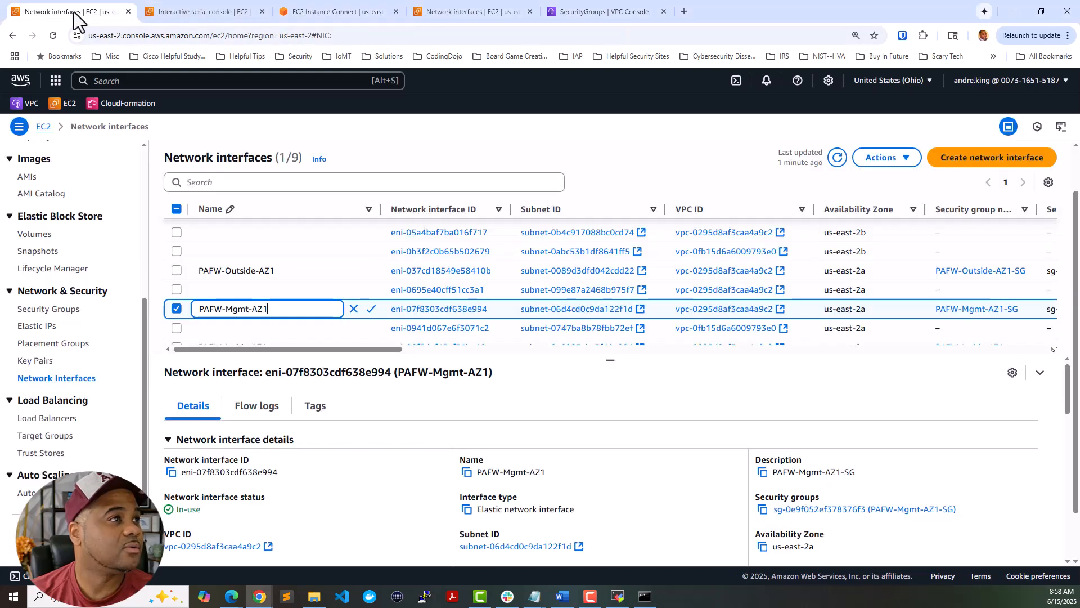
- From the firewall instance's Networking tab, open public address 3.141.187.173 in a new tab
scroll(46, 275, "up", 4)
left_click(45, 263)
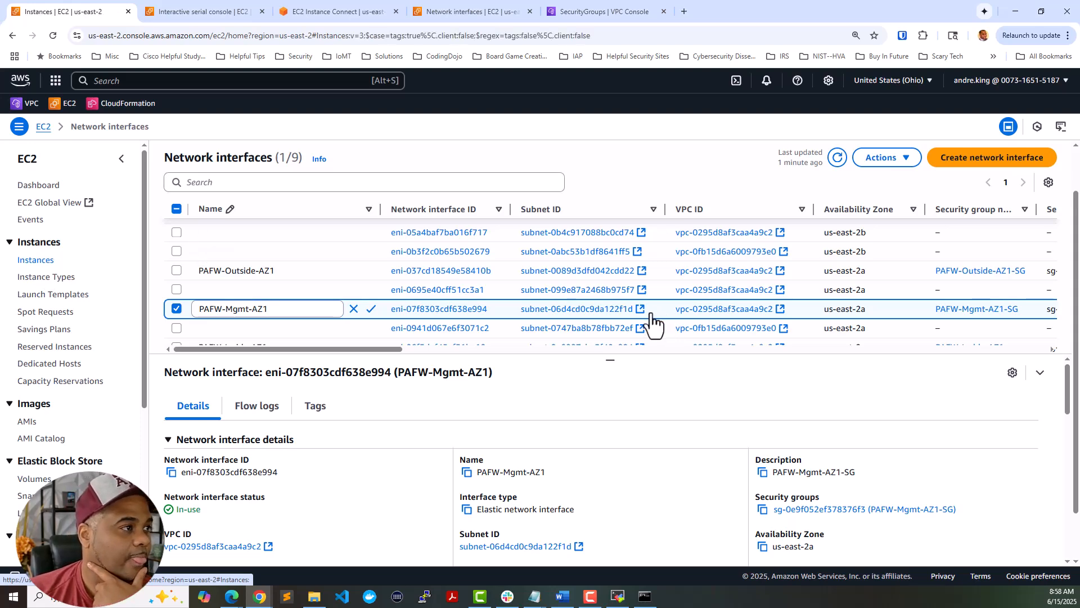
left_click(40, 258)
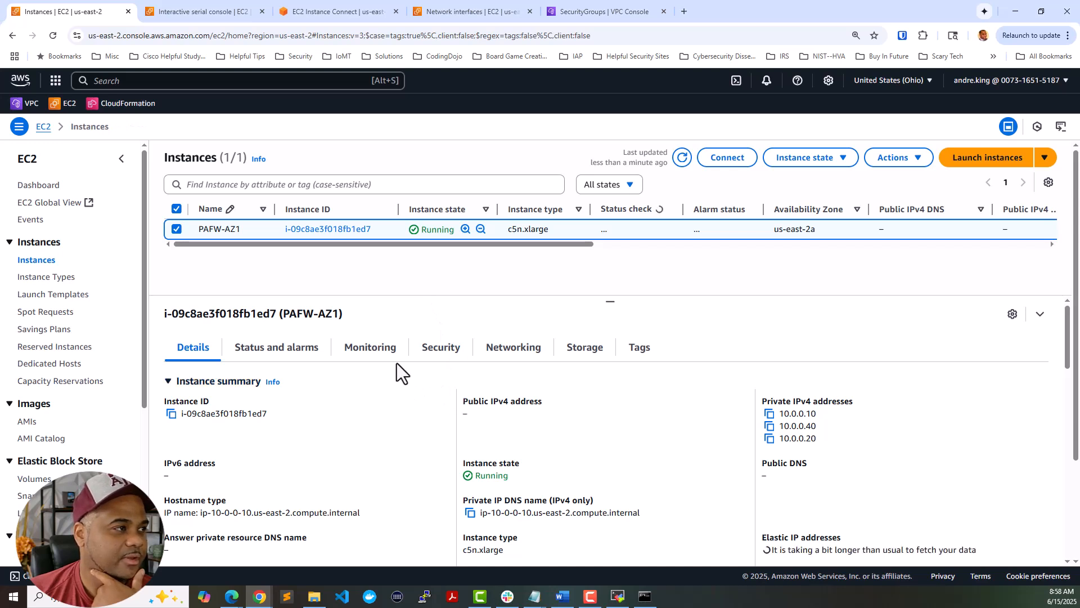
left_click(514, 351)
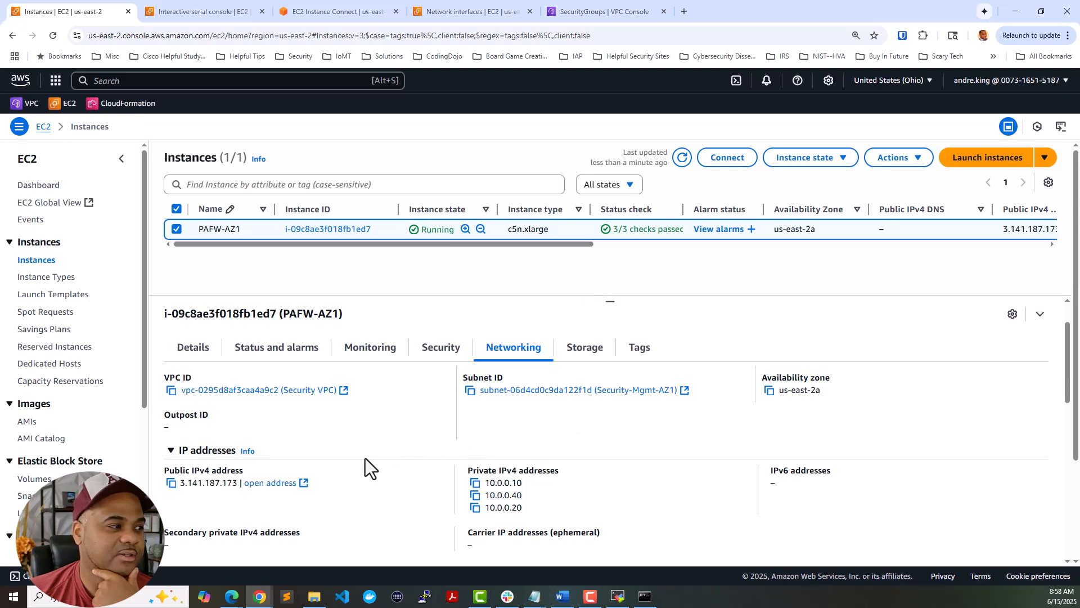
scroll(225, 478, "down", 1)
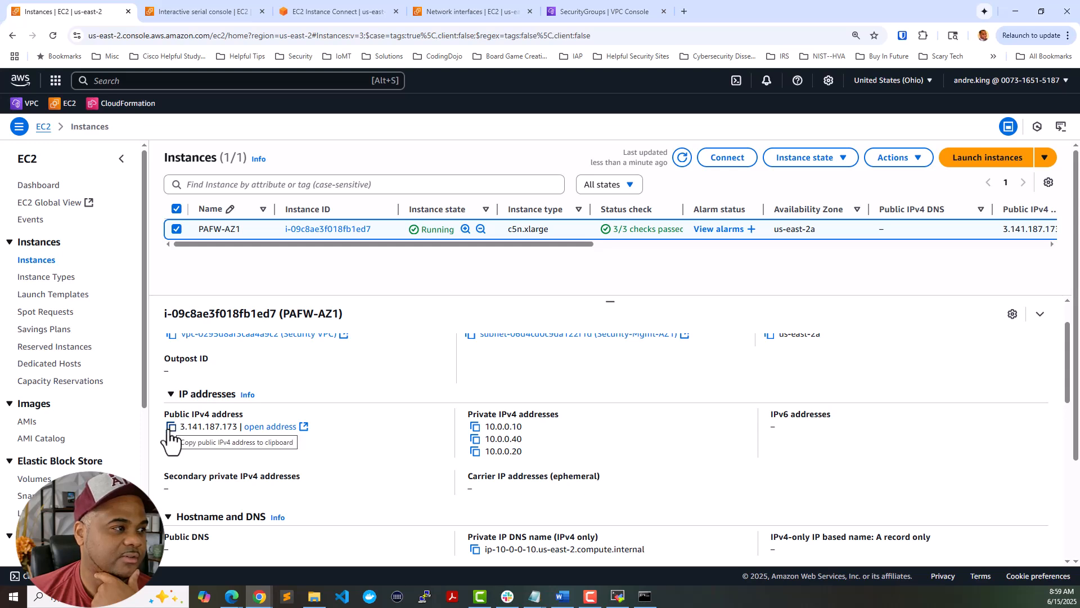
left_click(248, 430)
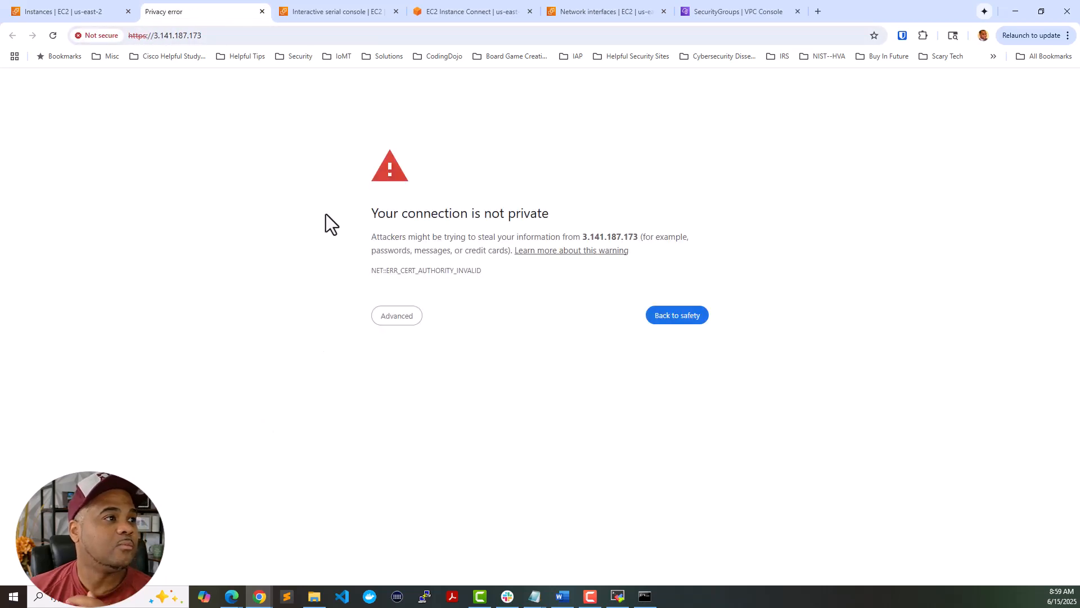
- Proceed past the certificate warning to the PAN-OS login at 3.141.187.173, then return to EC2 Instances
left_click(409, 317)
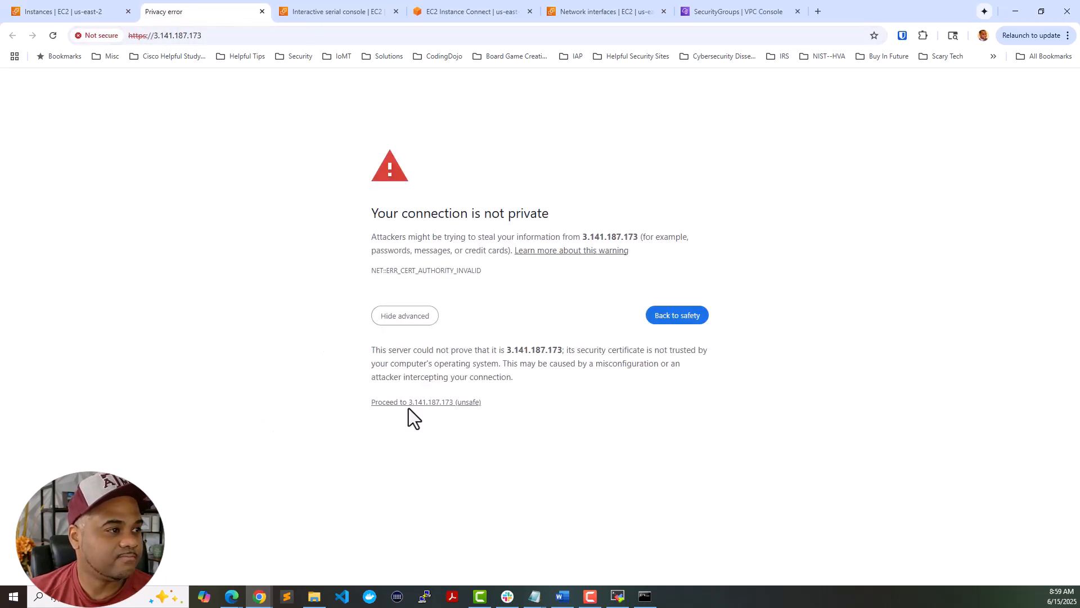
left_click(409, 403)
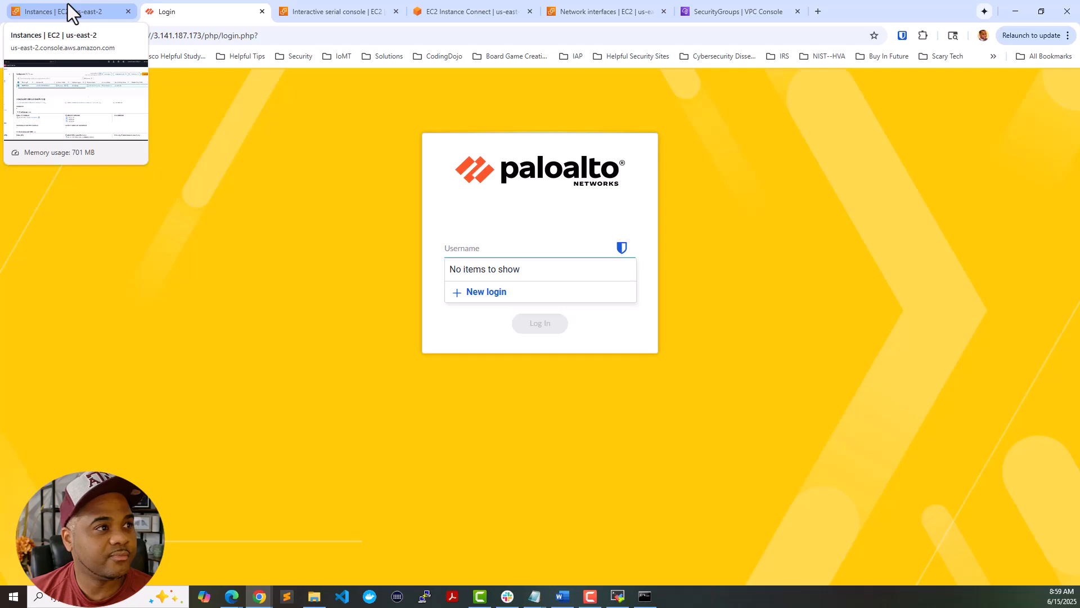
left_click(75, 8)
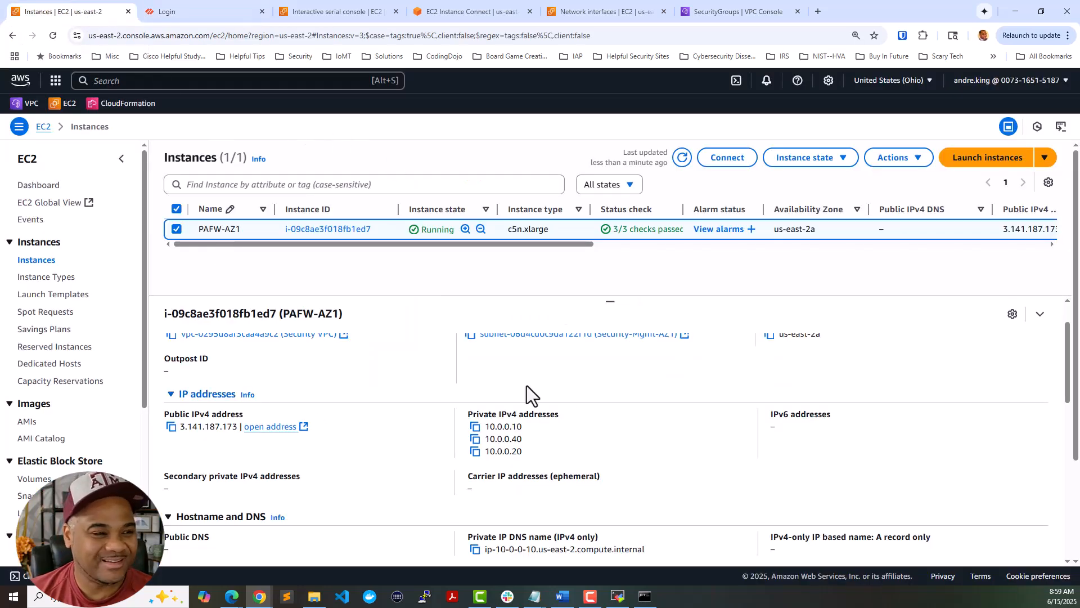
- Restart the firewall SSH session and move the ping window to the lower right
left_click(619, 597)
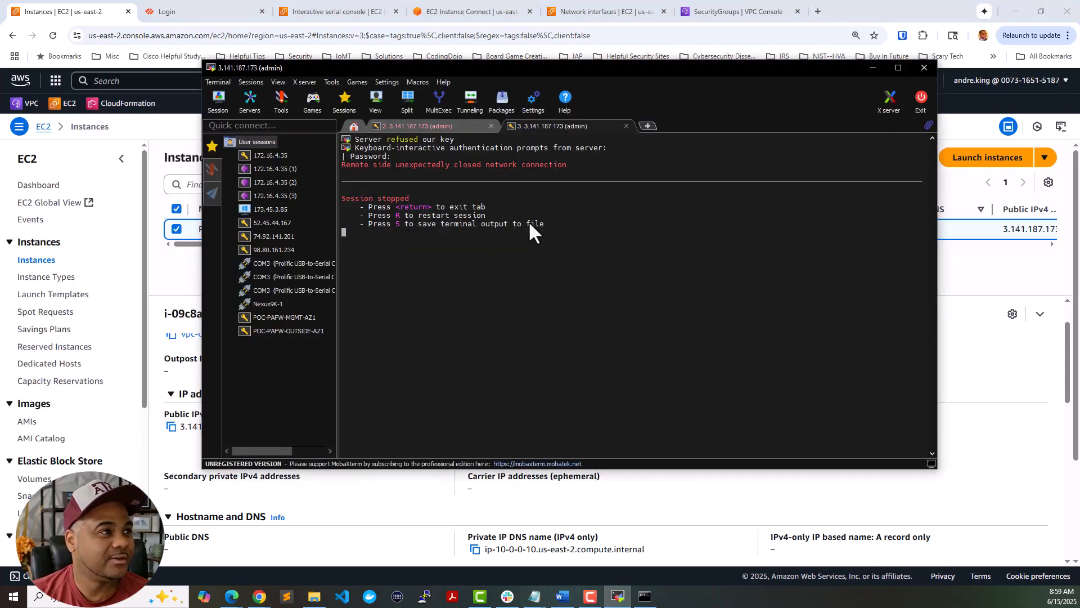
key("r")
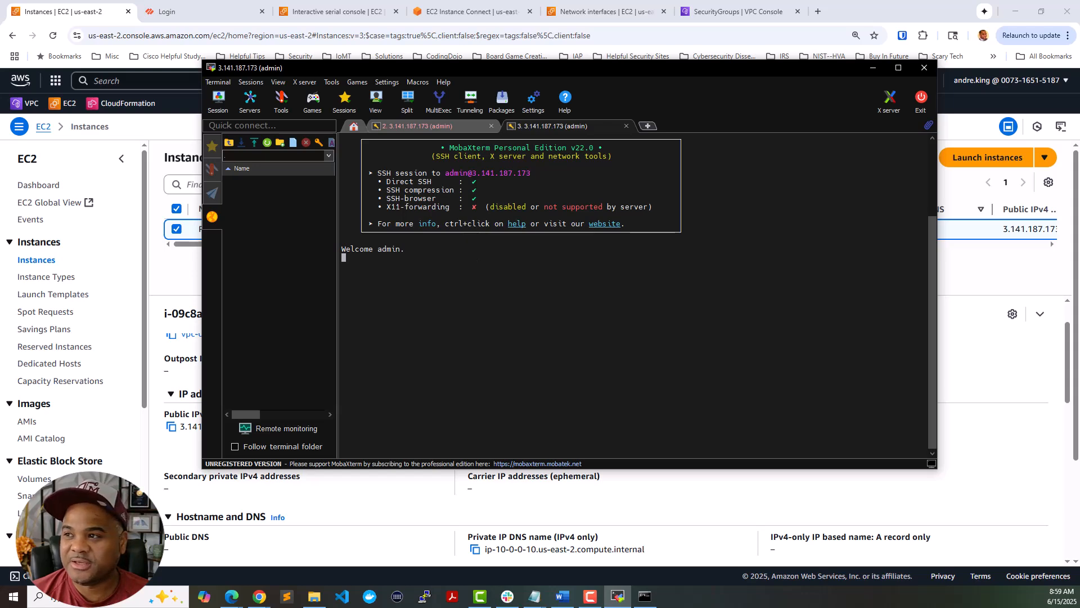
left_click(645, 597)
left_click_drag(408, 254, 0, 332)
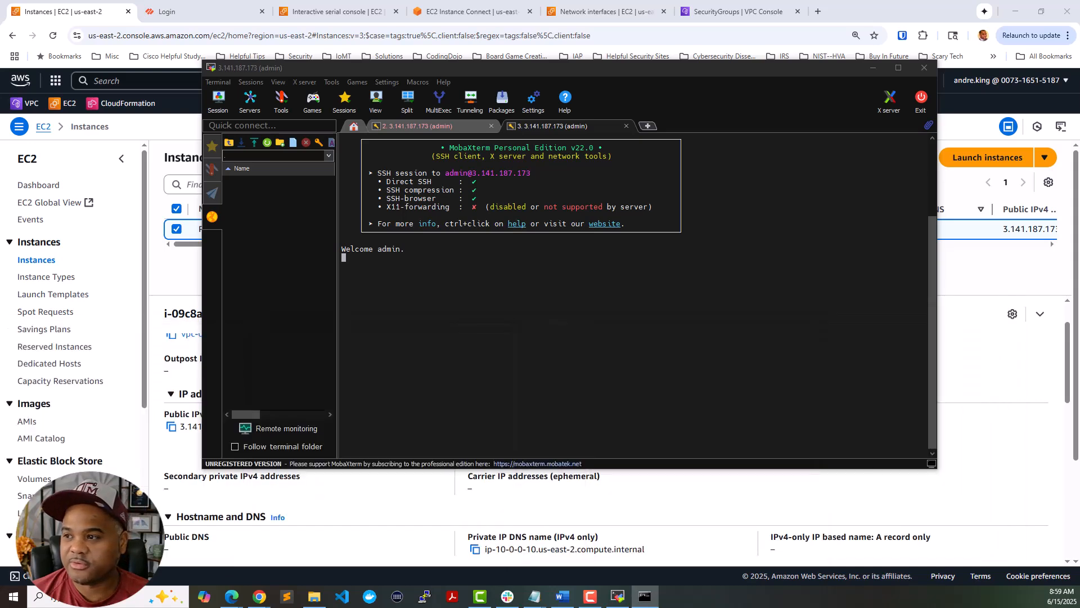
left_click(471, 285)
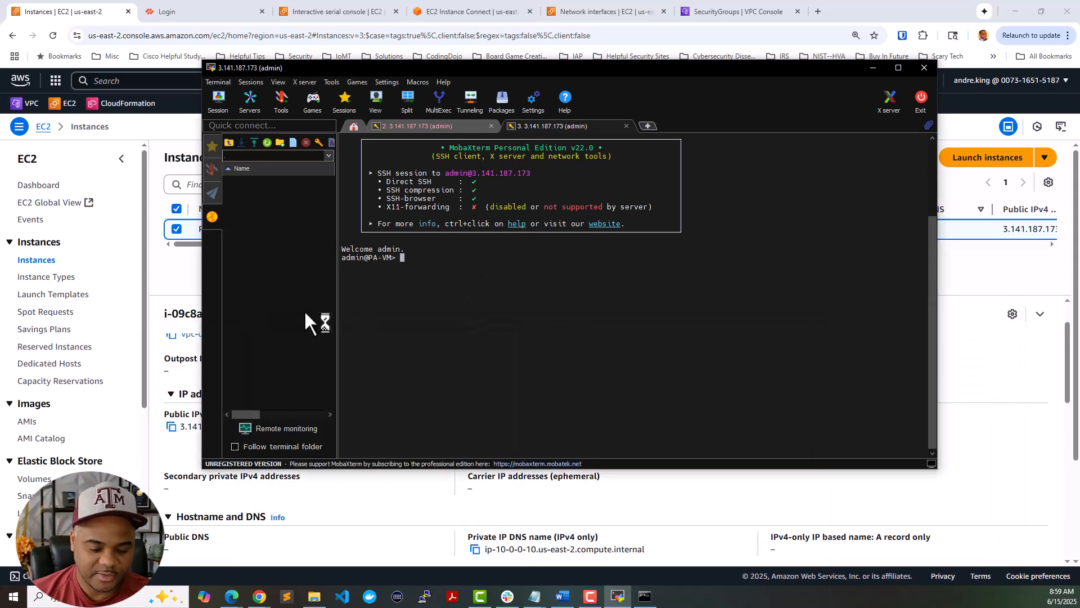
- Enter configuration mode and set and confirm a new admin password with 'set mgt-config users admin password'
type("configure")
key("Return")
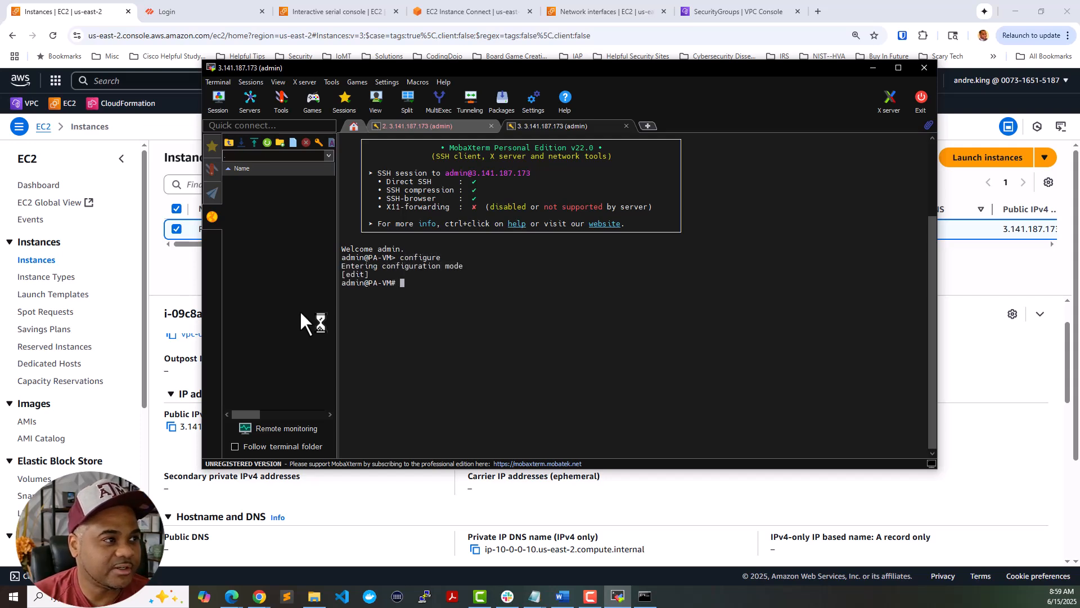
type("set mgt-config ad")
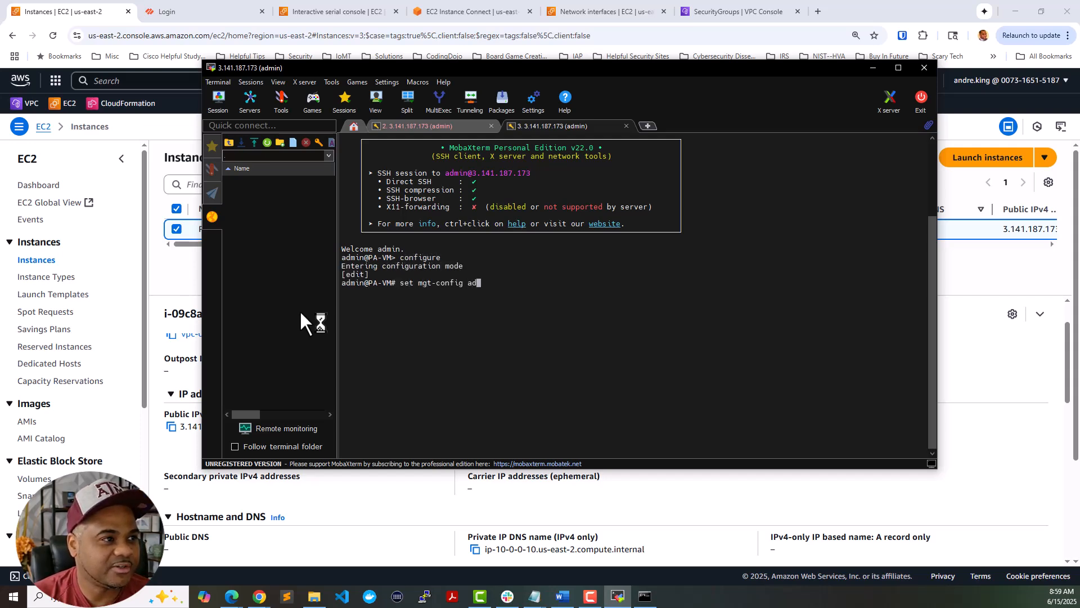
key("BackSpace")
key("BackSpace")
type("users admin ")
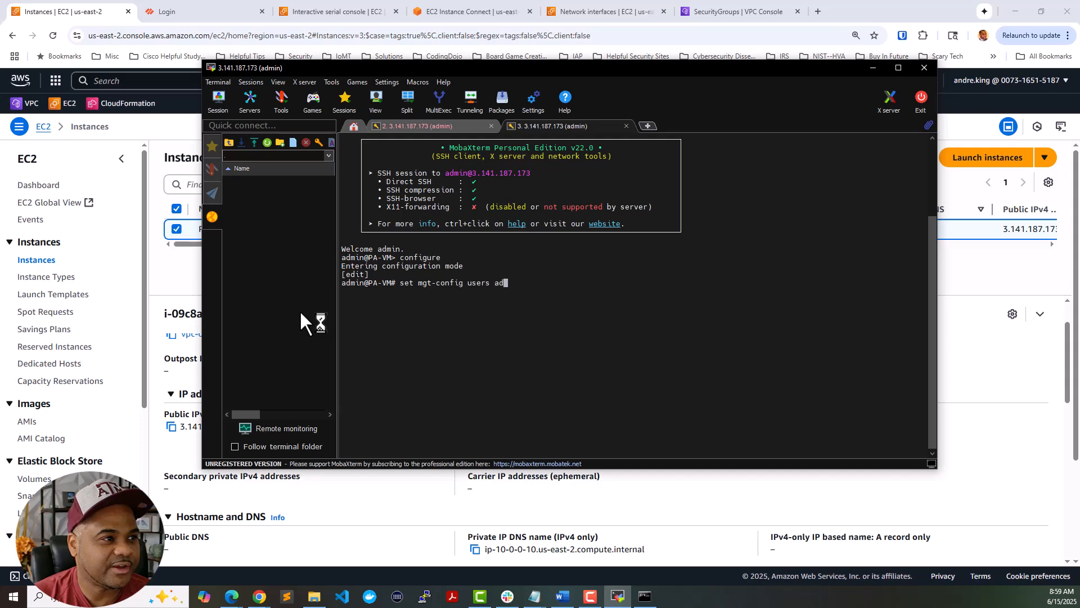
type("password")
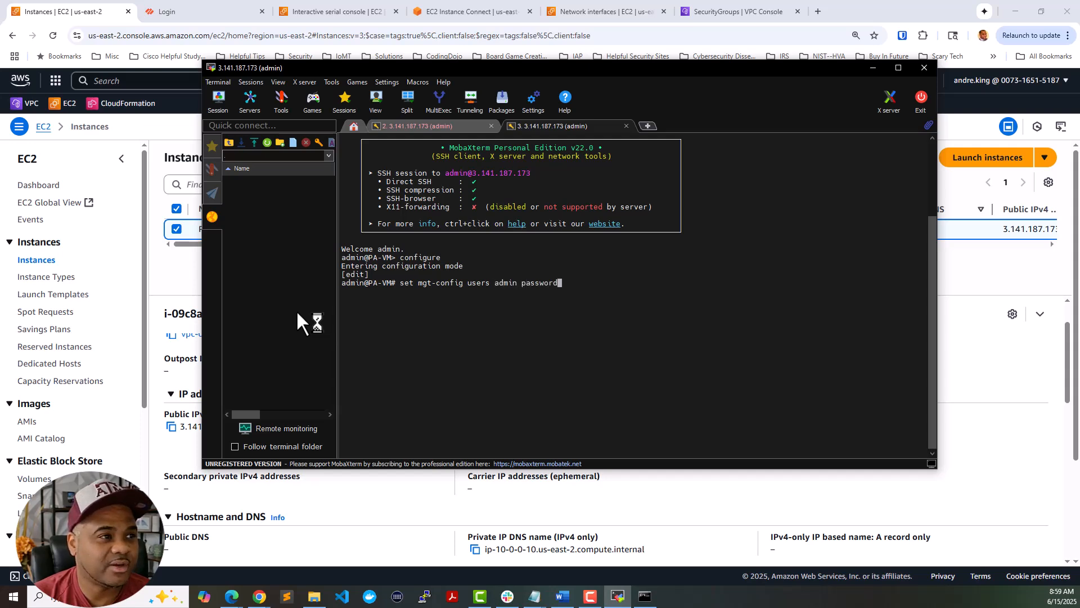
key("Return")
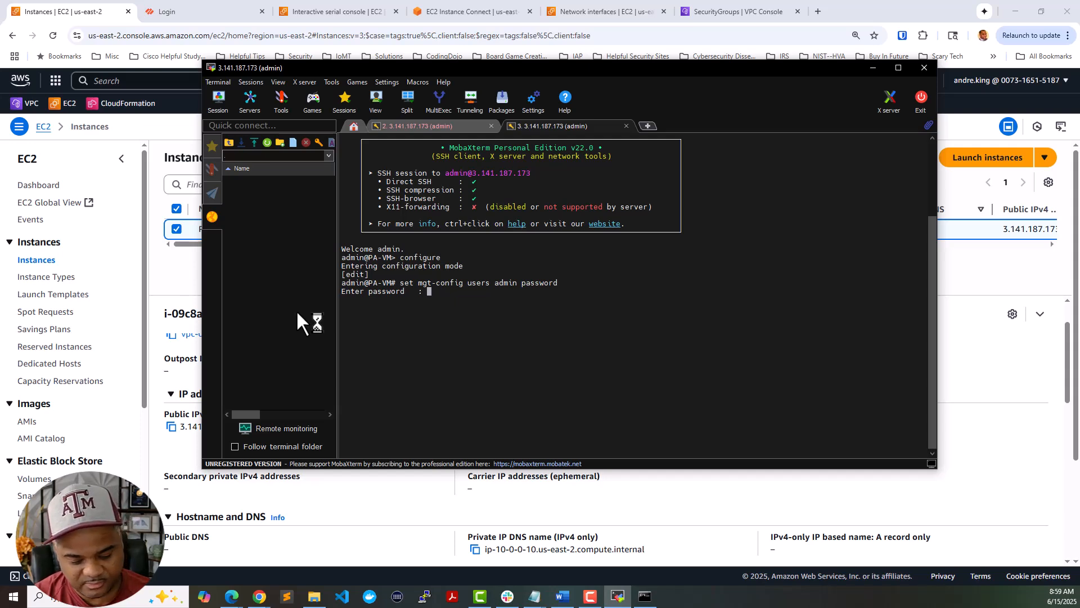
key("Return")
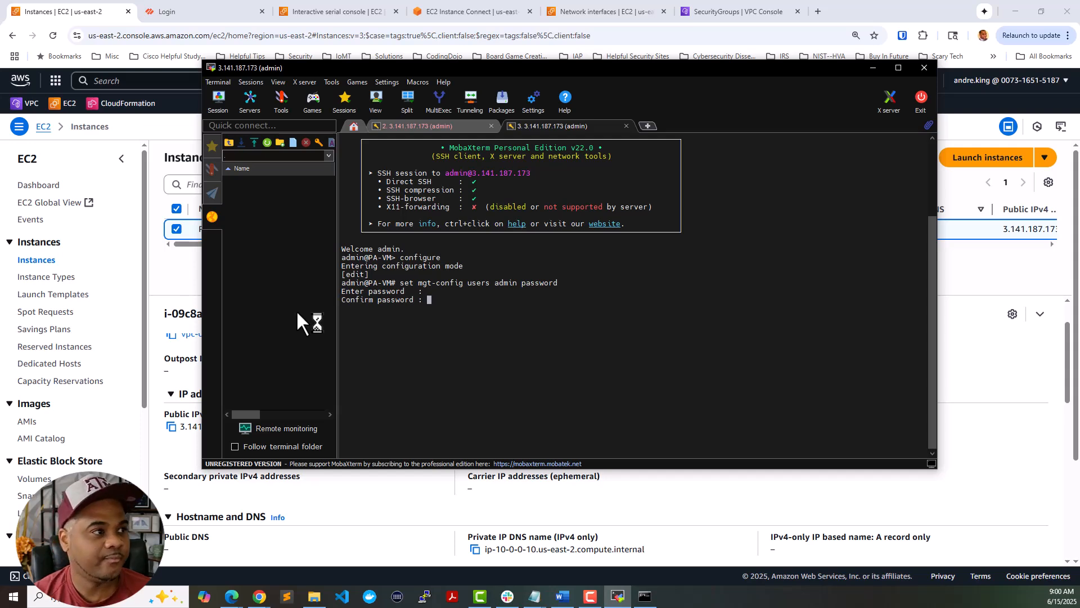
key("Return")
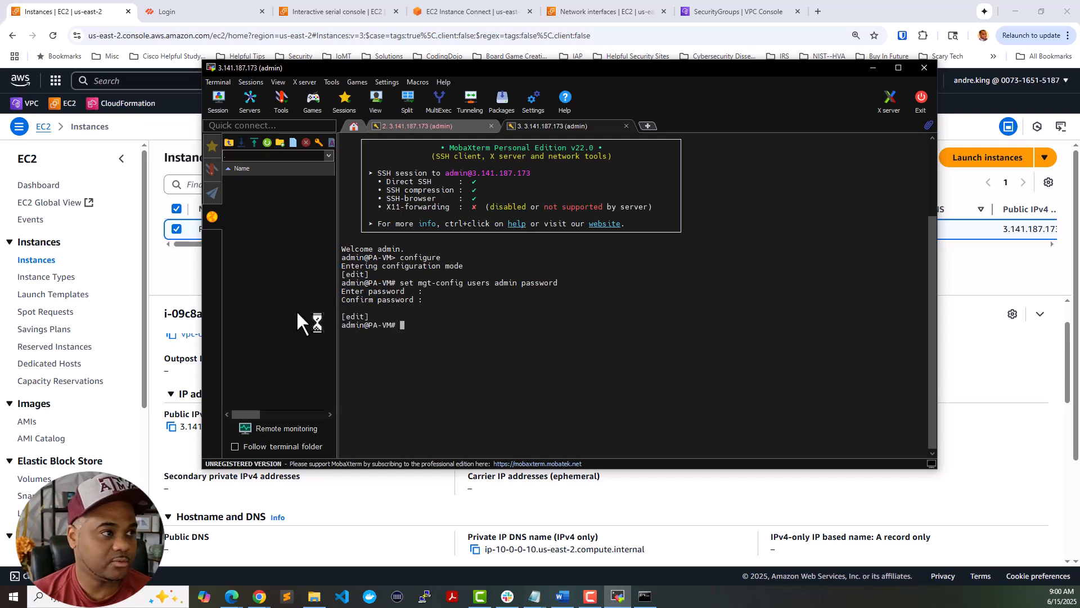
type("configure")
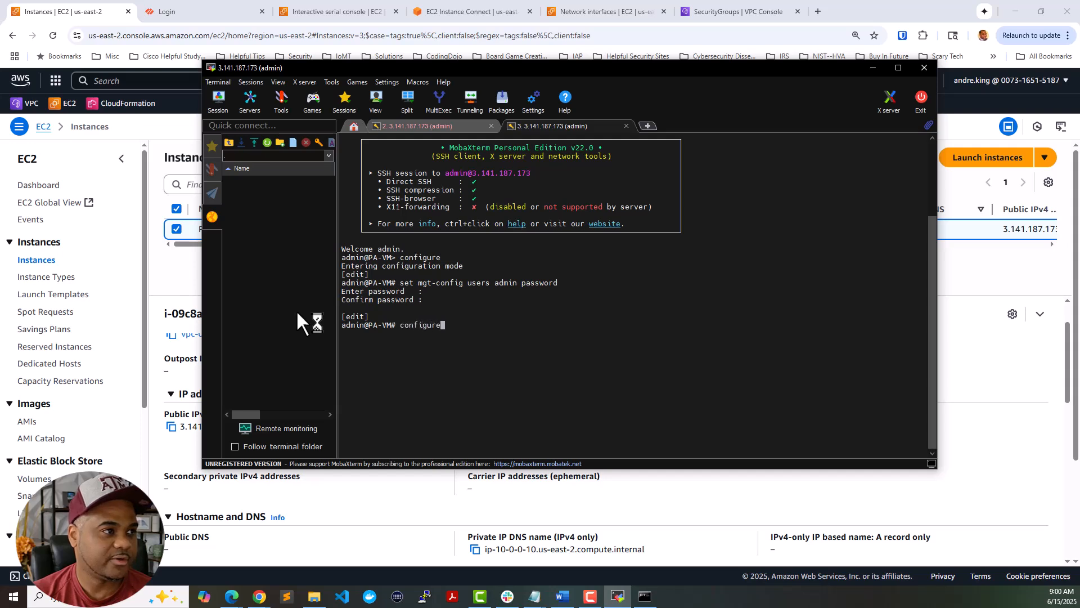
key("BackSpace")
key("BackSpace")
key("BackSpace")
key("BackSpace")
key("BackSpace")
key("BackSpace")
key("BackSpace")
key("BackSpace")
key("BackSpace")
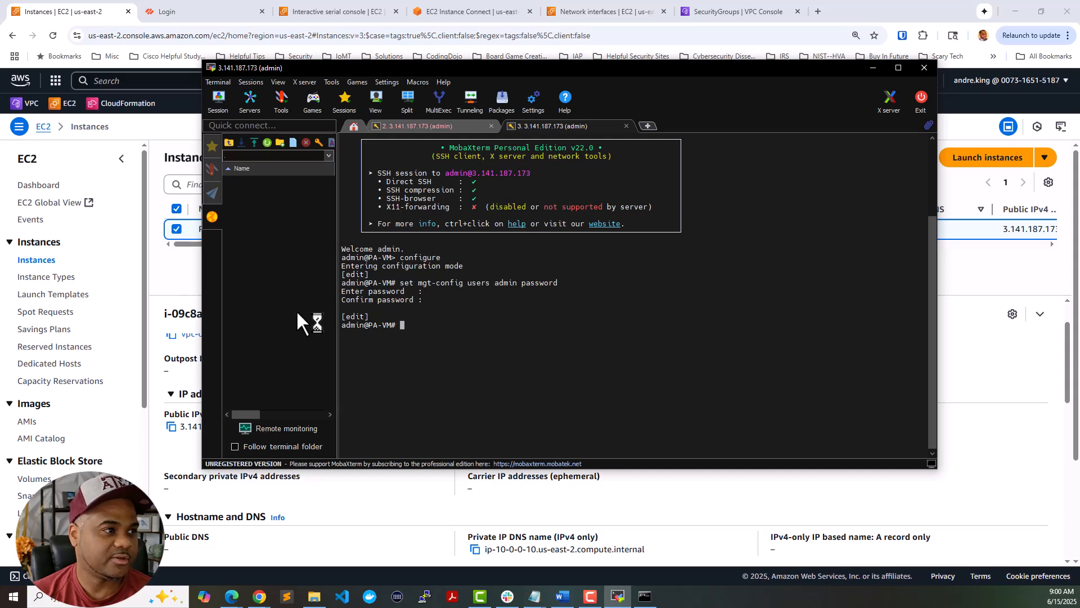
- Commit the new admin password and try 'ping host 8.8.8.8' from configuration mode
type("commit")
key("Return")
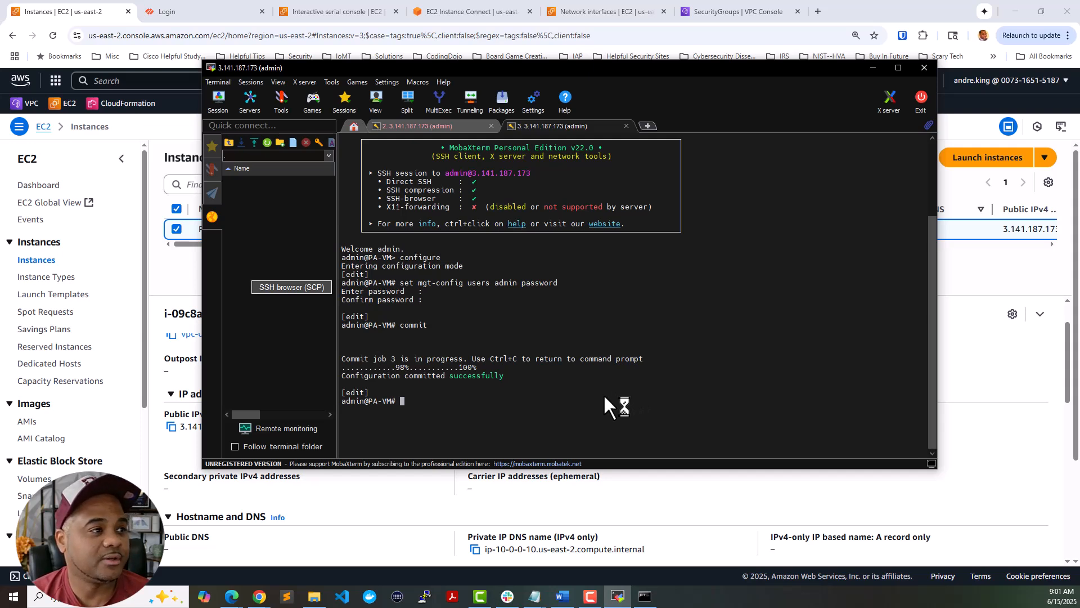
type("ping host ")
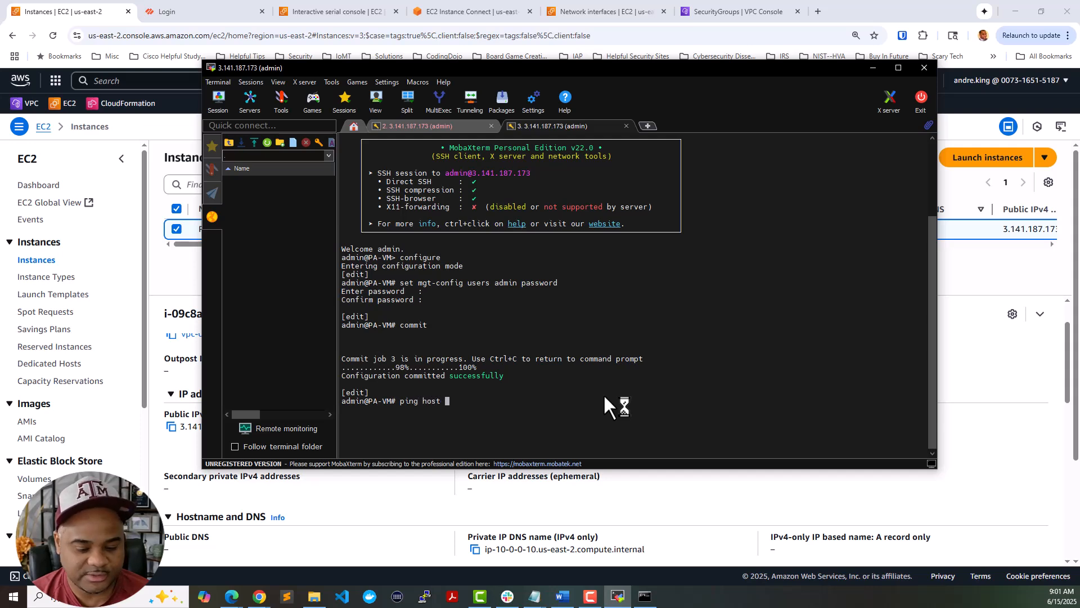
type("8.8.8.8")
key("Return")
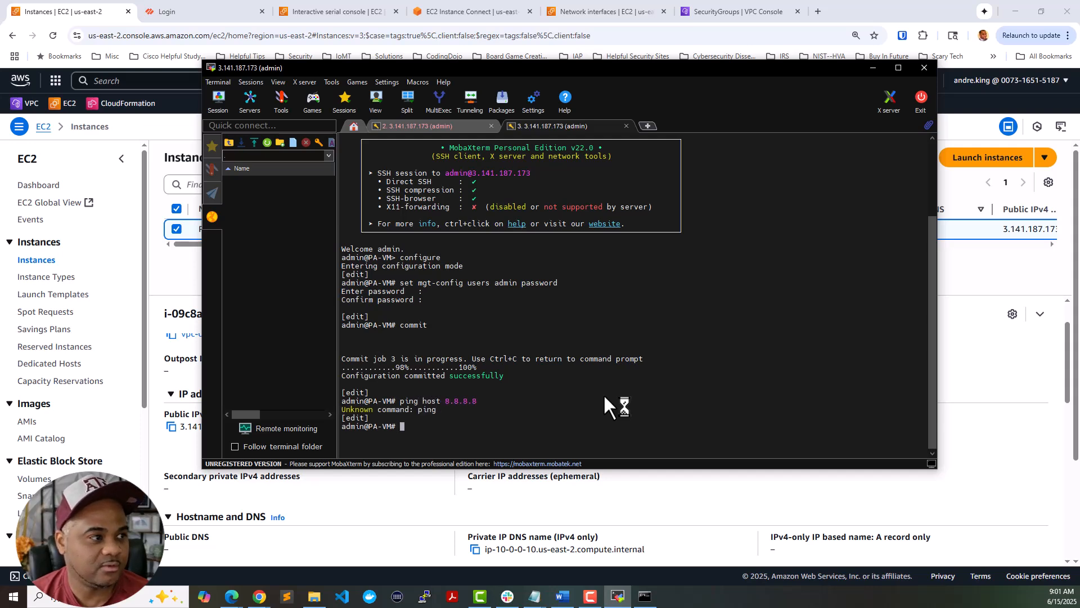
- Exit configuration mode and ping 8.8.8.8 from operational mode
type("exit")
key("Return")
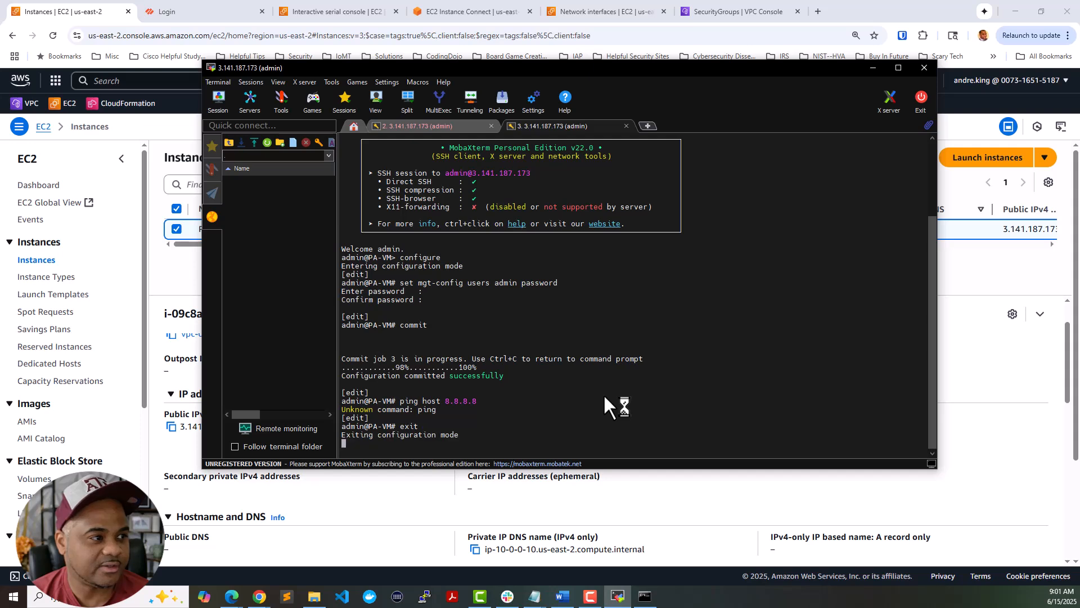
type("ping host ")
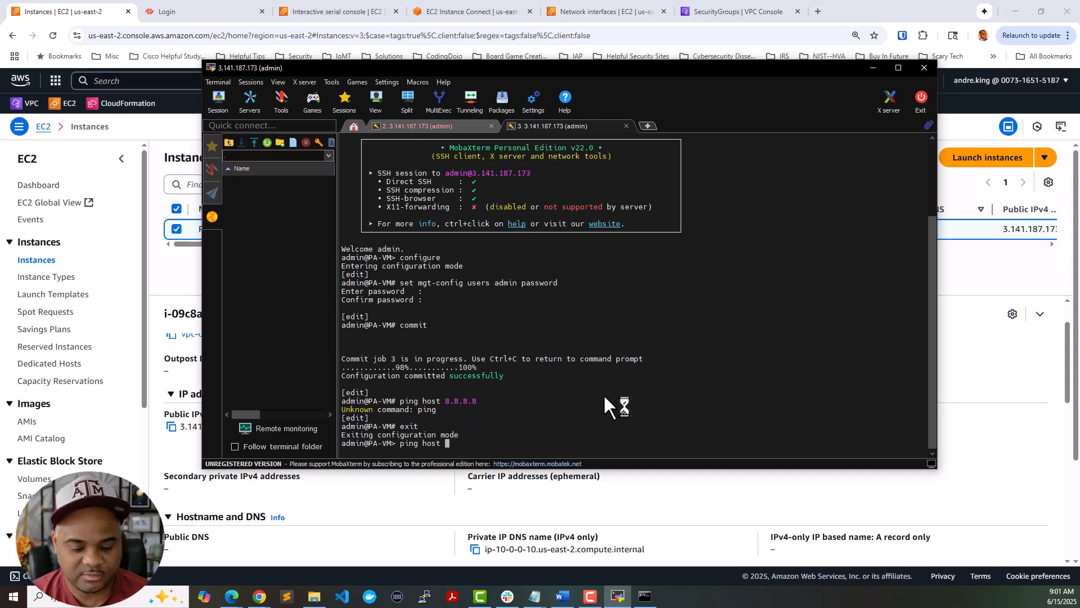
type("8.8.8.8")
key("Return")
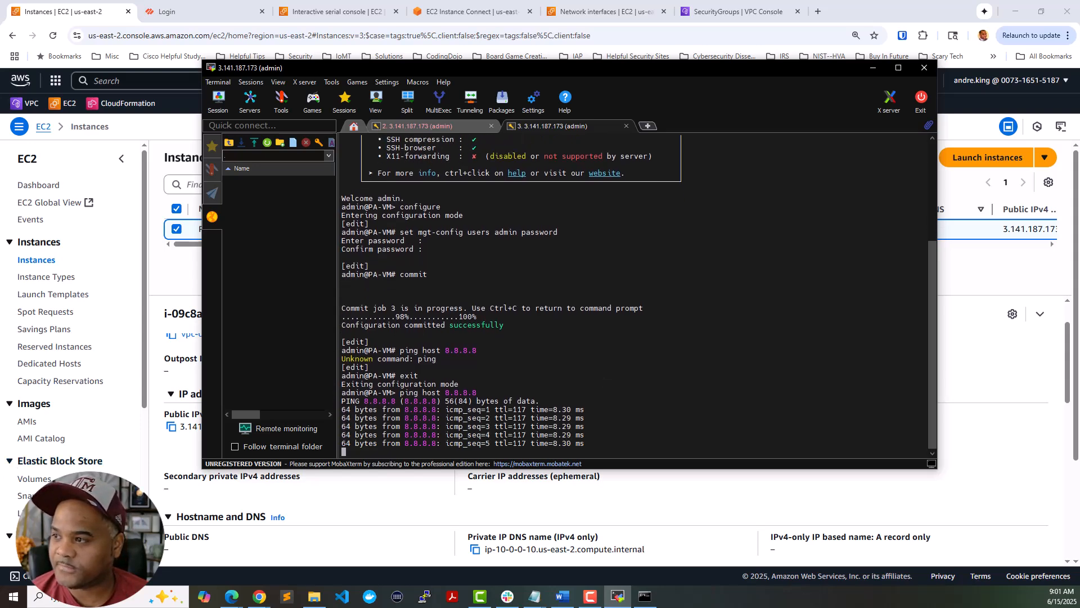
- In Command Prompt, stop the old ping and rerun 'ping -t 3.141.187.173'
left_click(645, 596)
left_click_drag(585, 233, 369, 85)
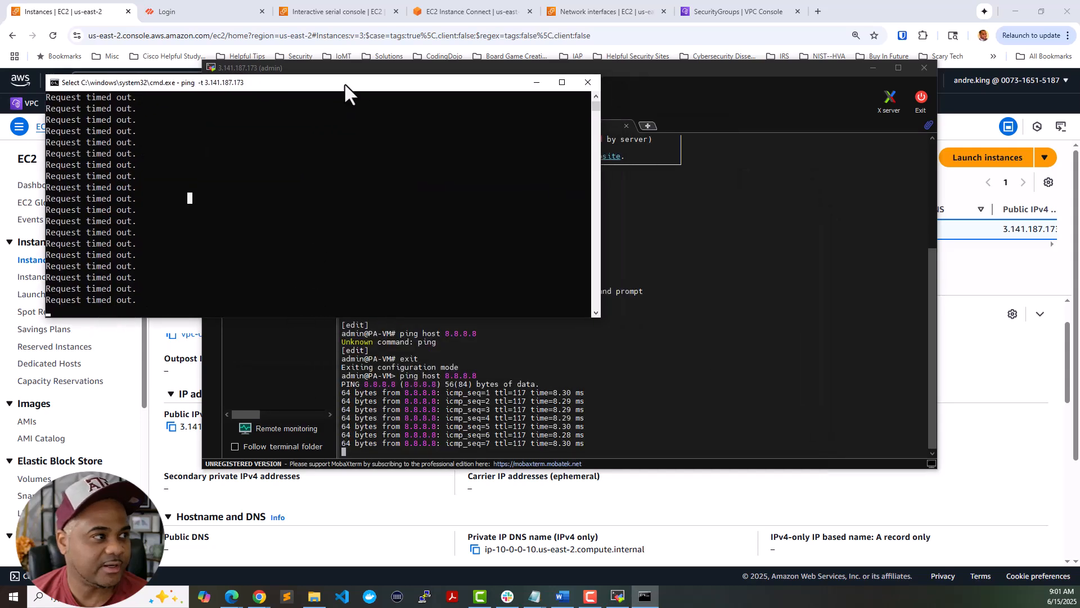
key("ctrl+c")
key("ctrl+c")
key("Up")
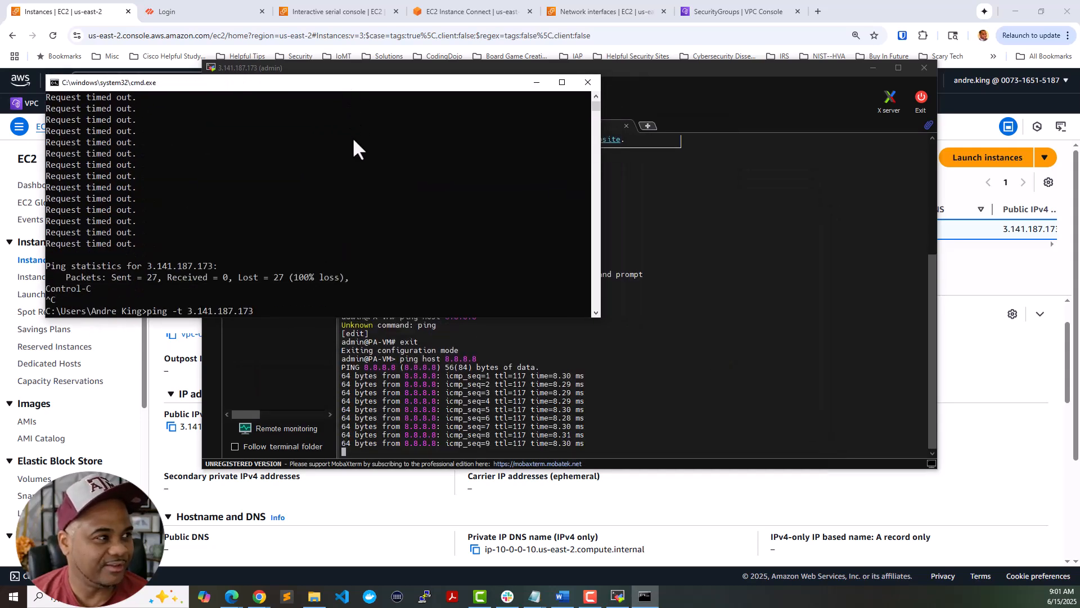
key("Return")
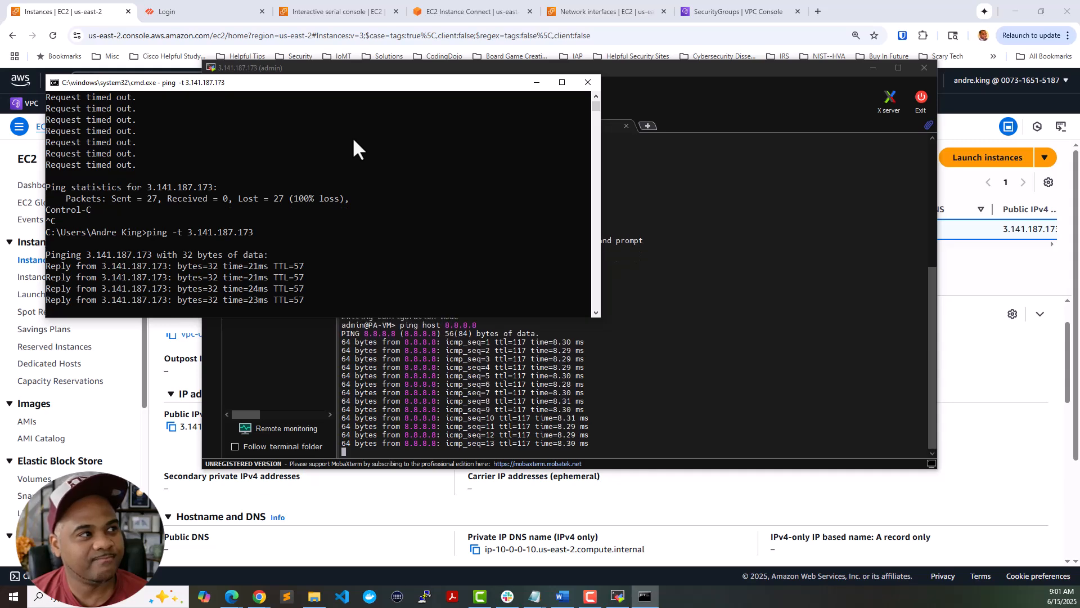
- Stop the ping to confirm 0% loss, then stop the firewall's 8.8.8.8 ping
scroll(362, 189, "up", 3)
scroll(363, 189, "up", 3)
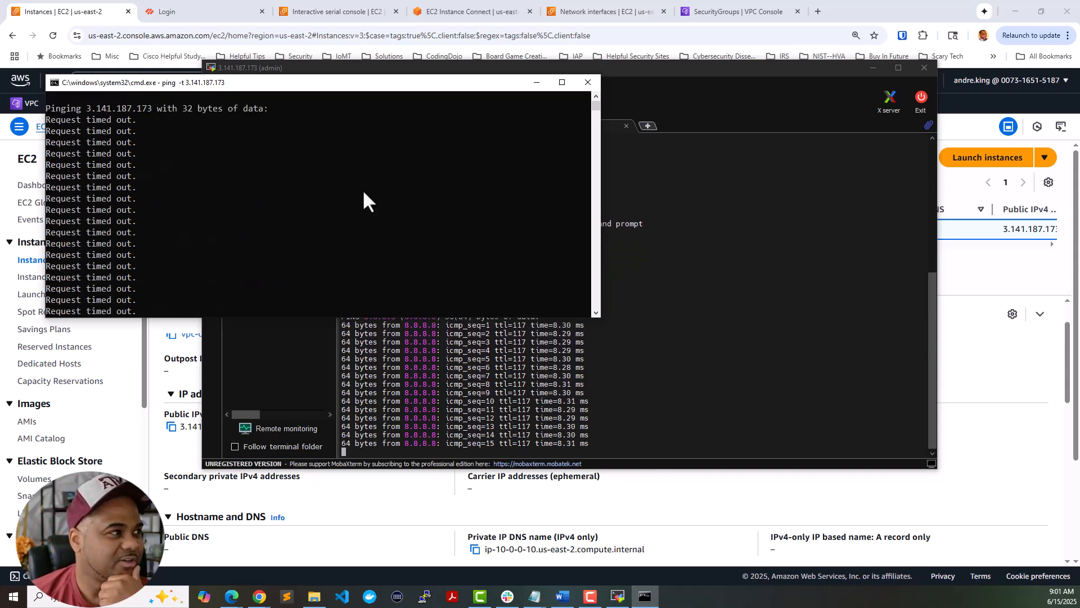
scroll(362, 189, "down", 10)
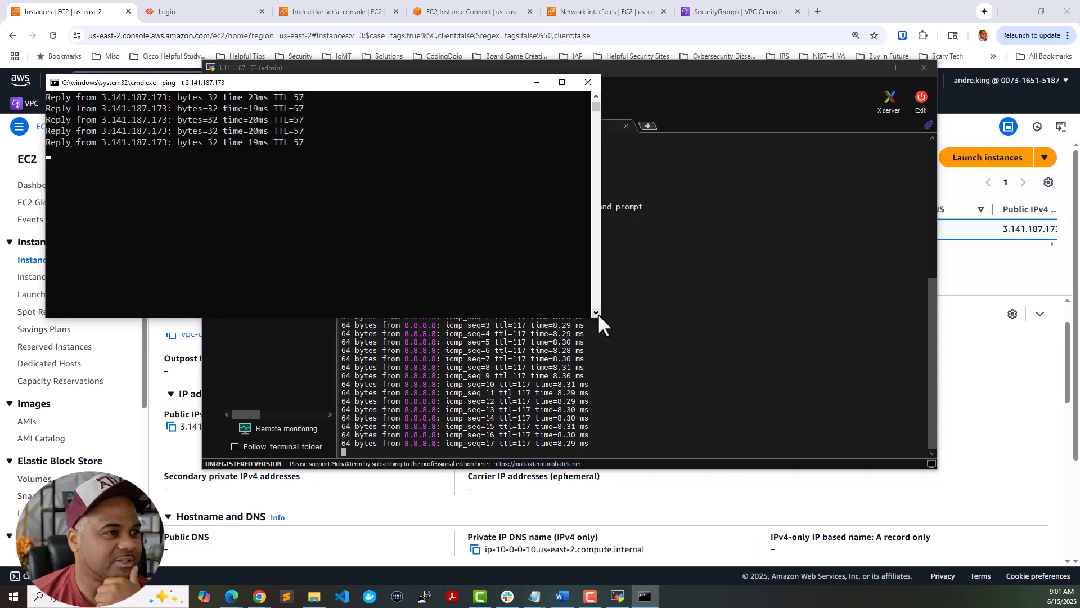
left_click_drag(599, 316, 601, 552)
left_click(407, 300)
key("Escape")
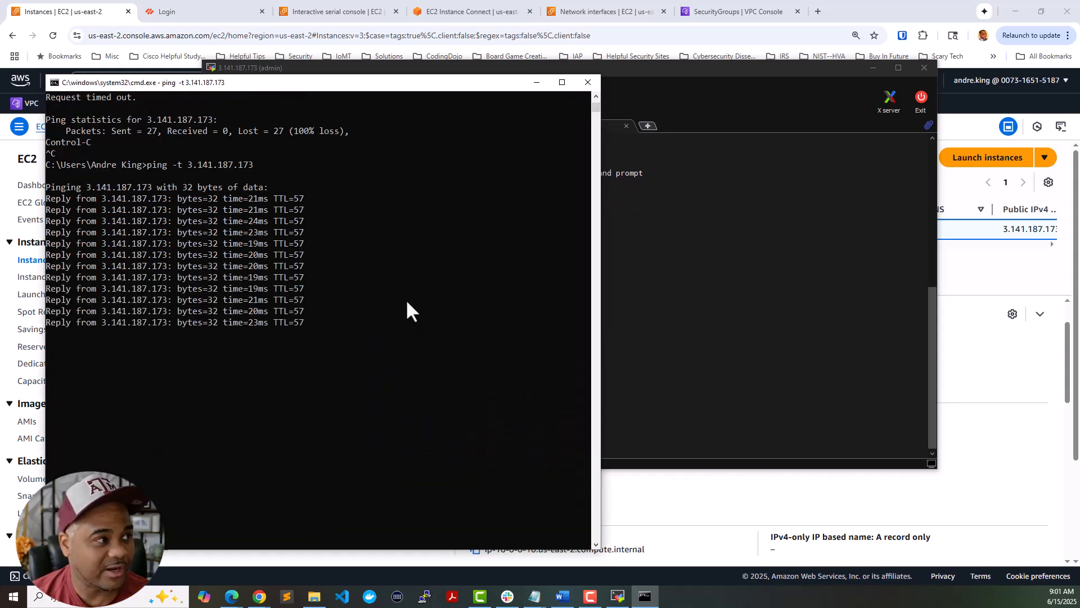
scroll(406, 298, "up", 10)
scroll(406, 298, "down", 4)
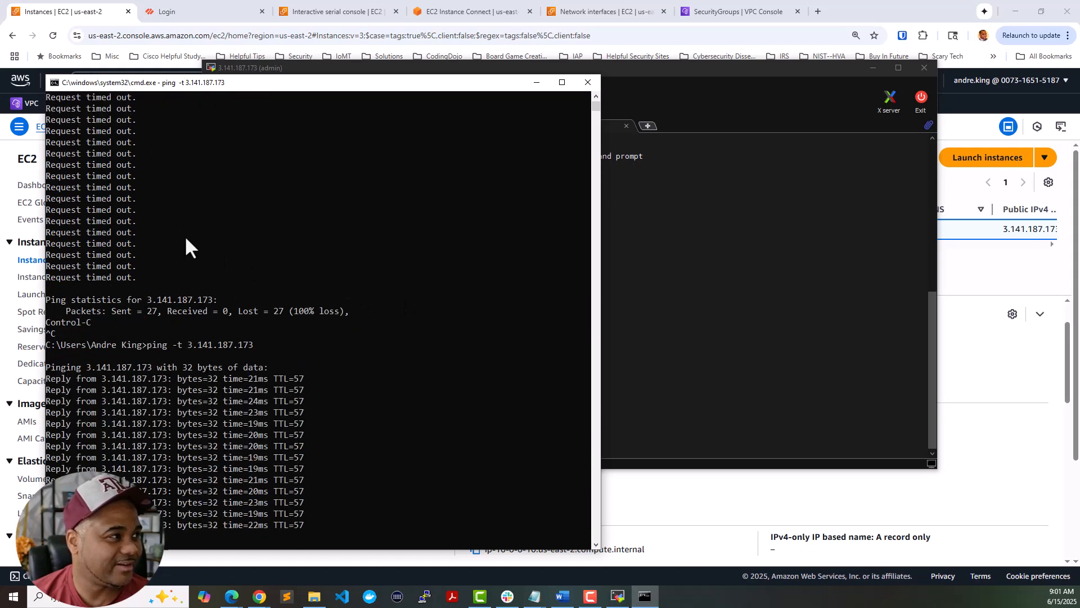
key("ctrl+c")
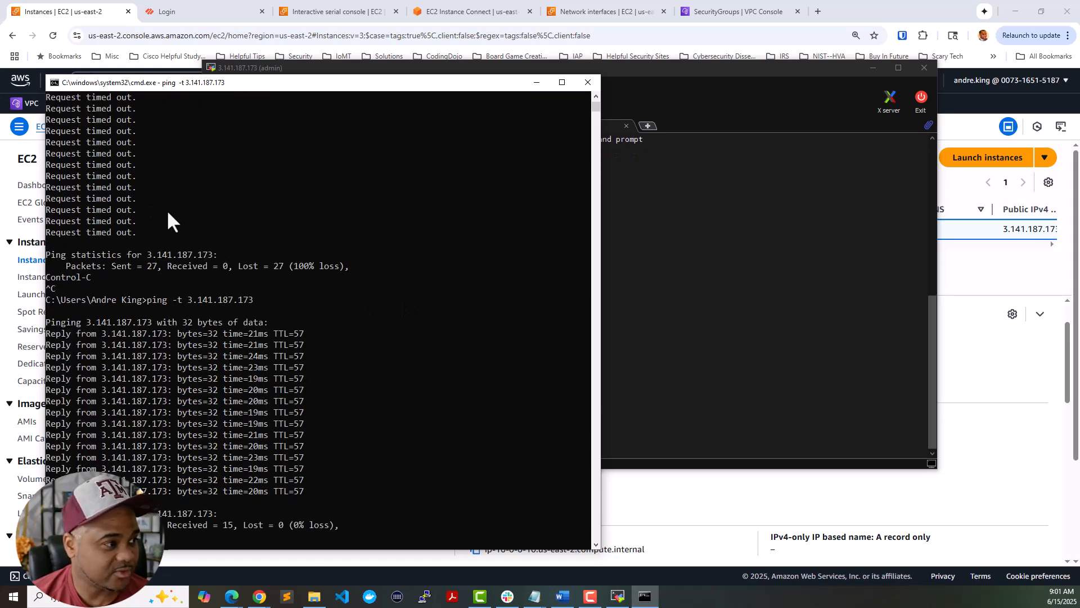
scroll(172, 236, "up", 5)
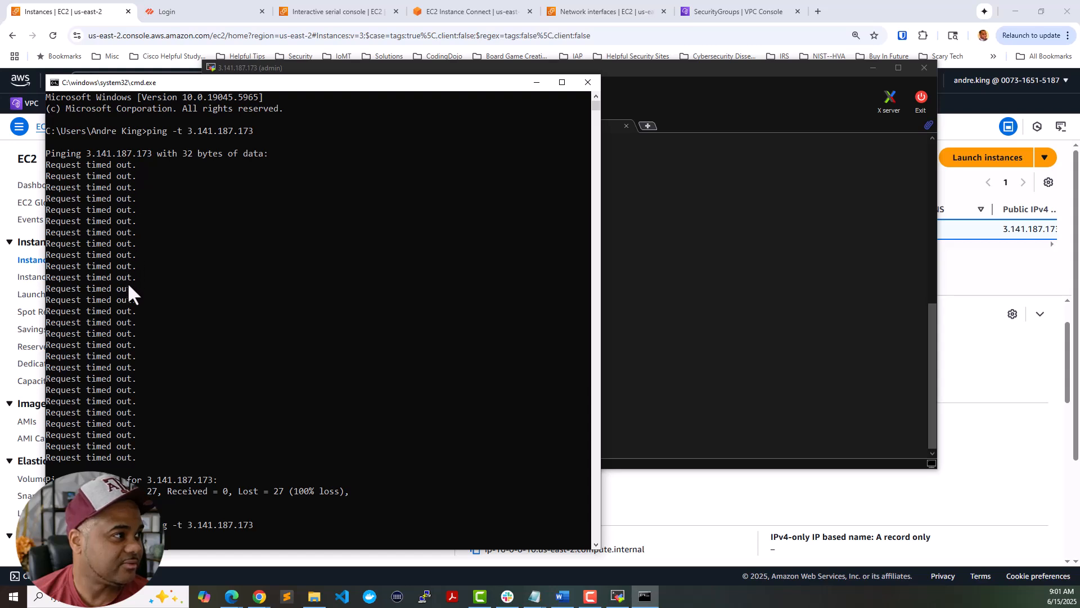
scroll(124, 321, "down", 2)
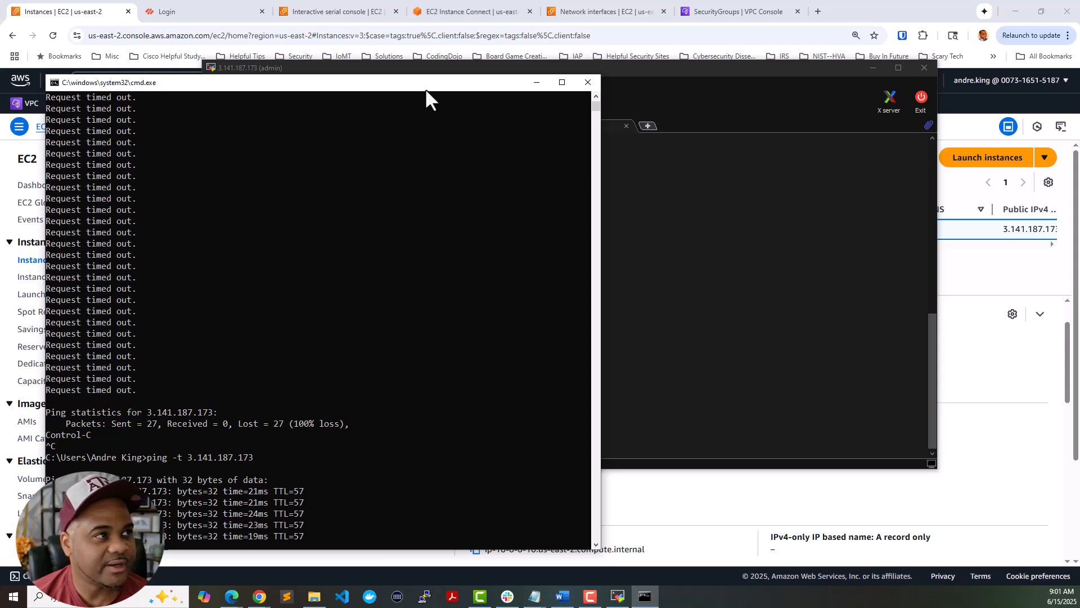
left_click_drag(427, 83, 0, 93)
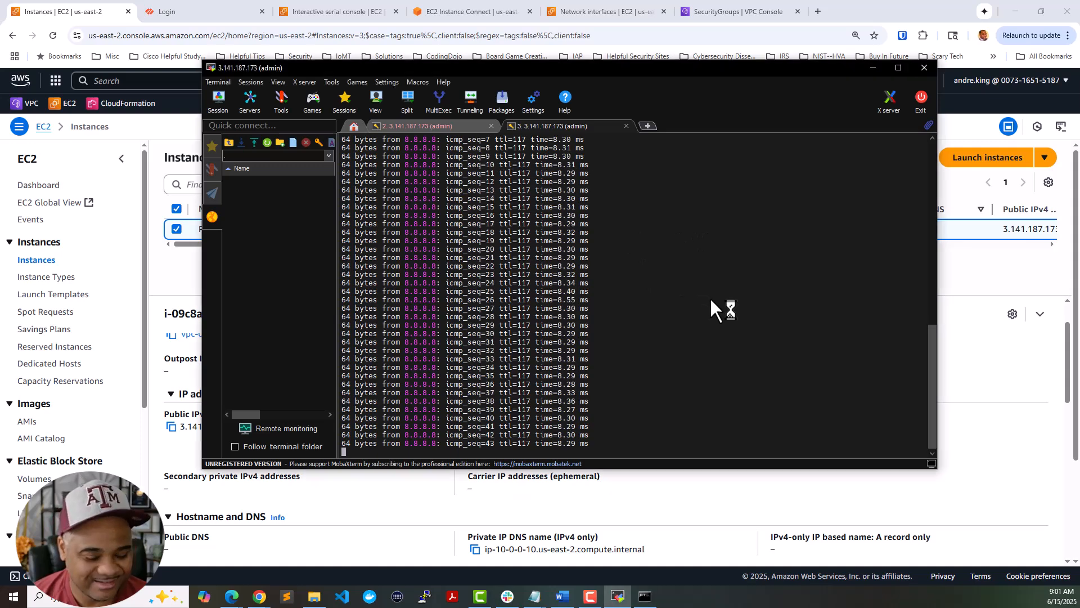
key("ctrl+c")
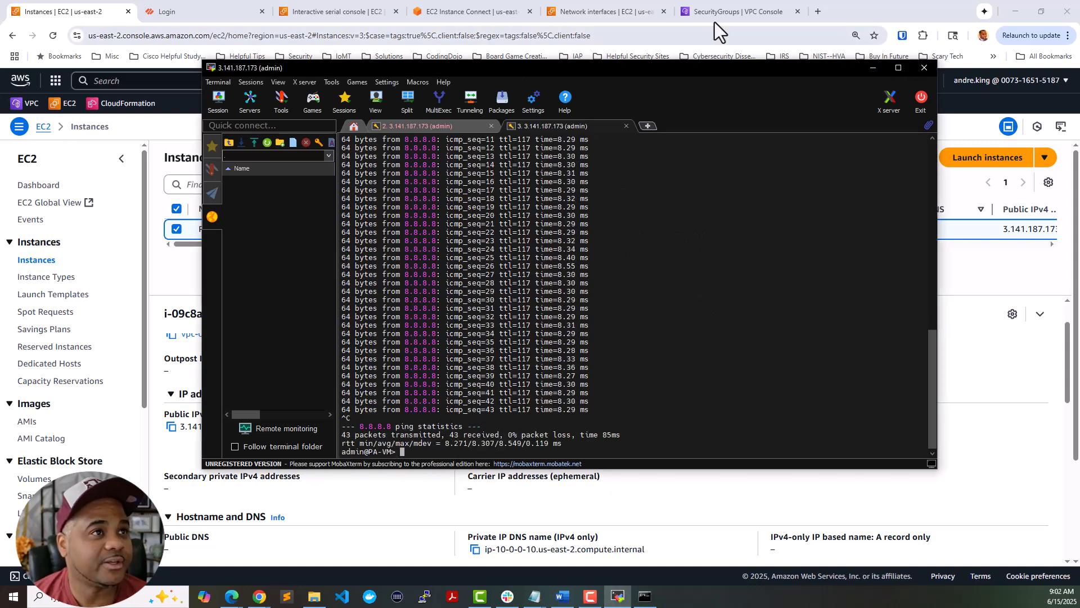
- Log into the PAN-OS web interface as 'admin' with the account password
left_click(216, 16)
left_click(216, 16)
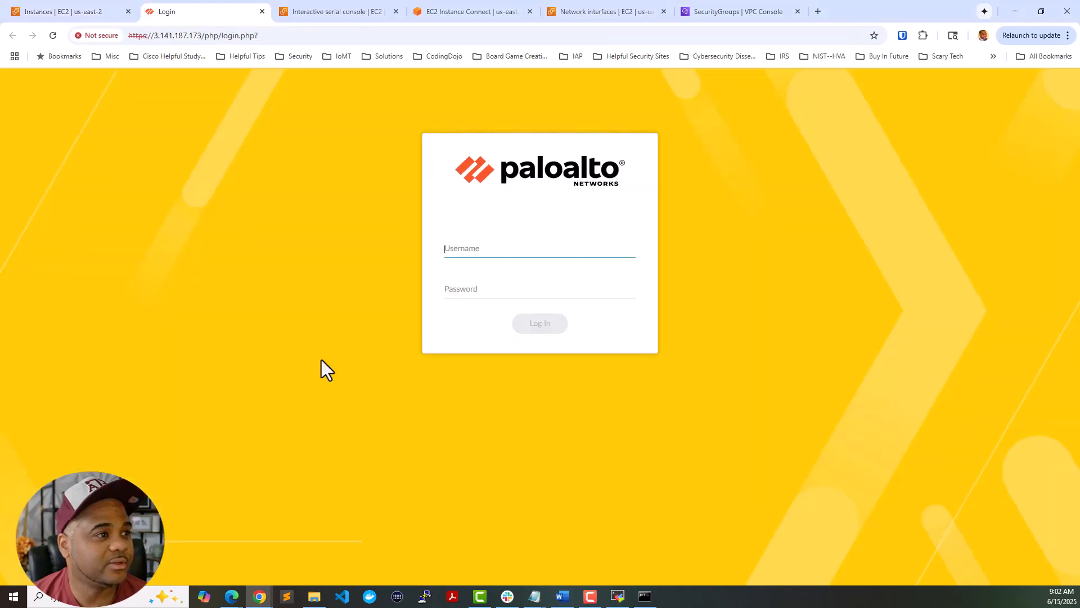
left_click(505, 248)
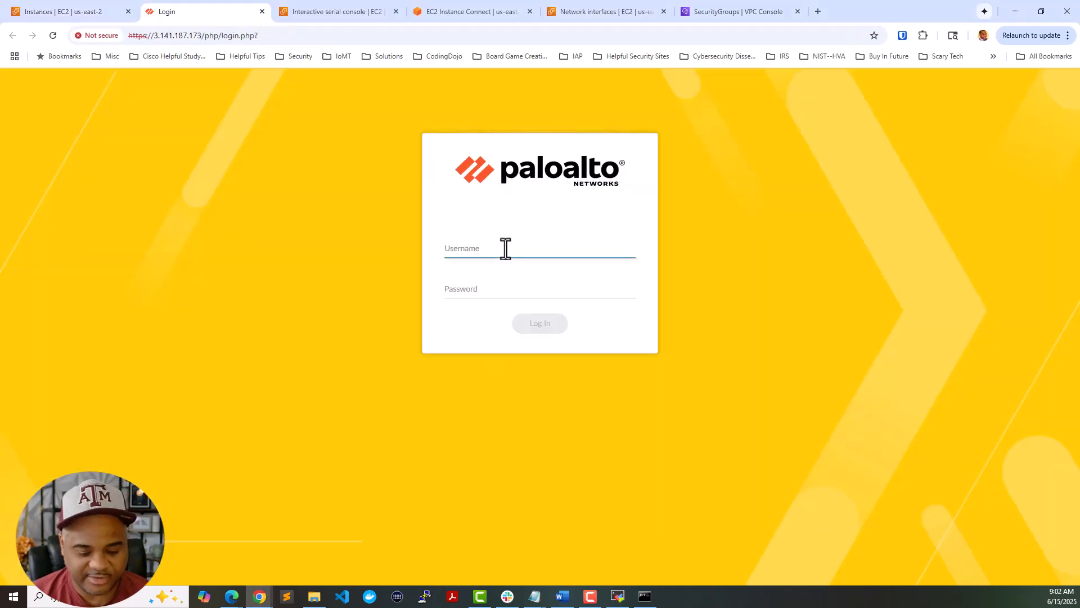
type("admin")
key("Tab")
type("•••••••••••••")
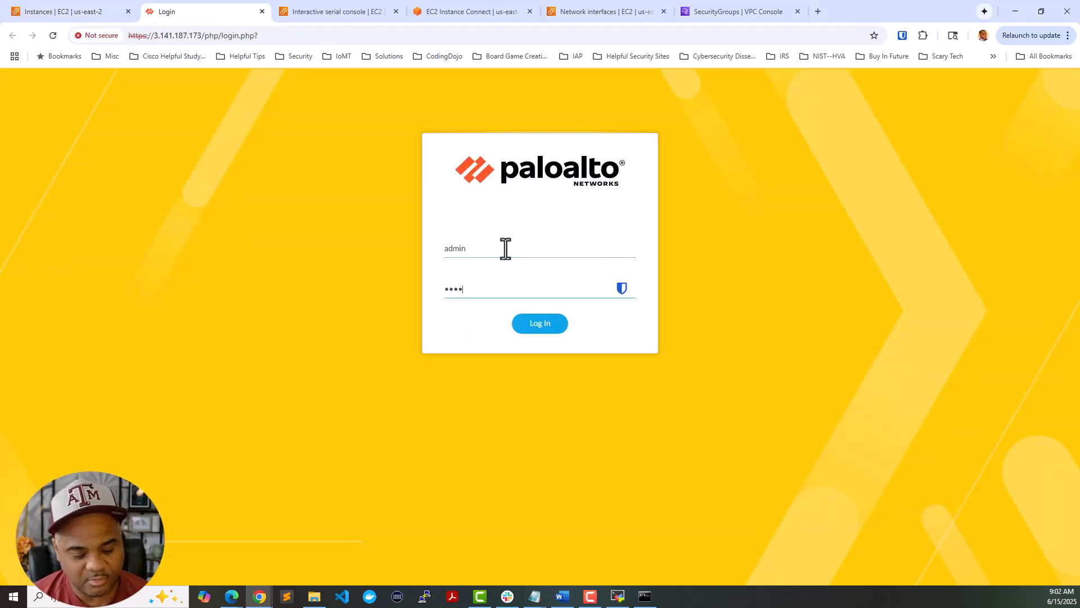
type("•••")
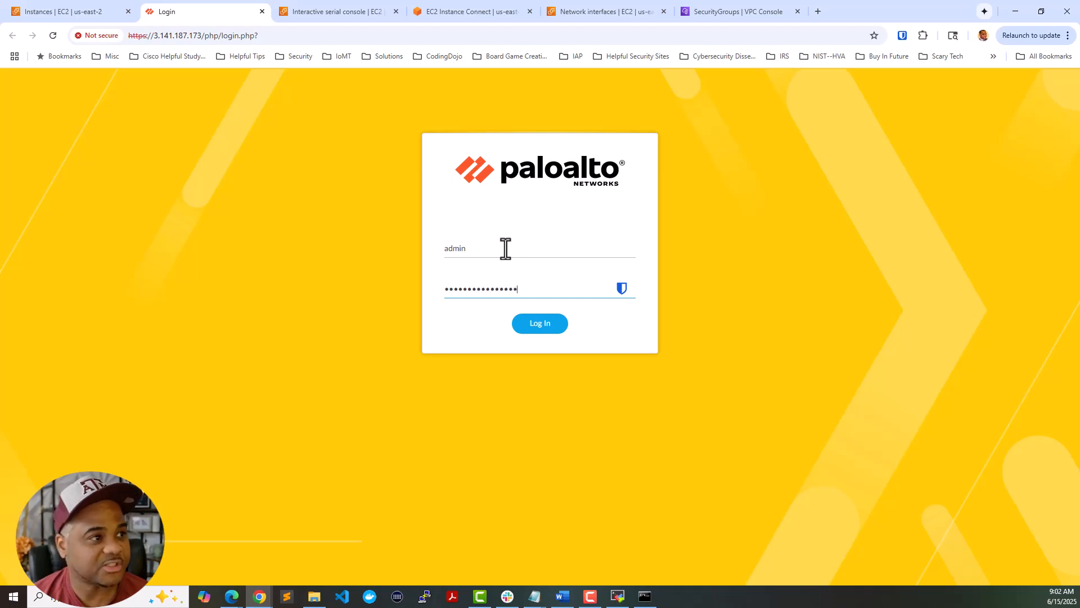
key("Return")
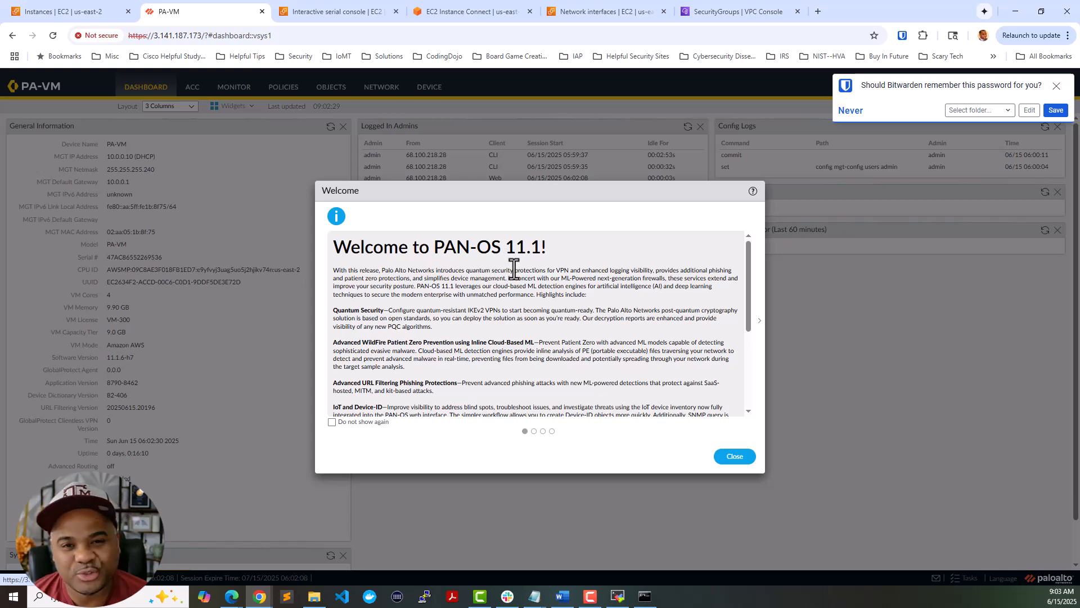
- Dismiss the PAN-OS 11.1 welcome, telemetry and password-manager notices
left_click(734, 457)
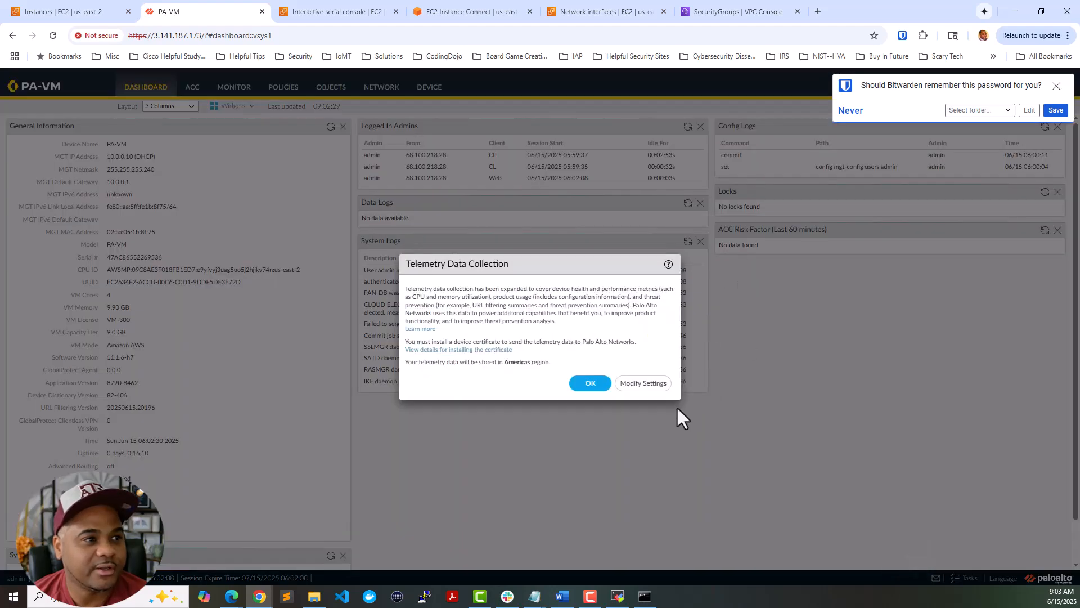
left_click(591, 385)
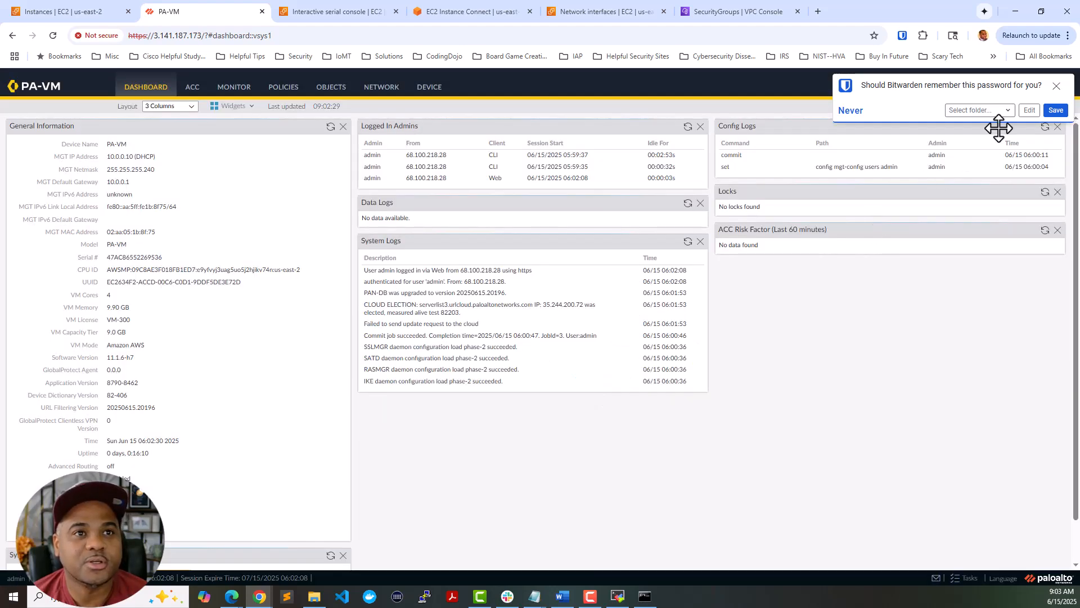
left_click(1056, 88)
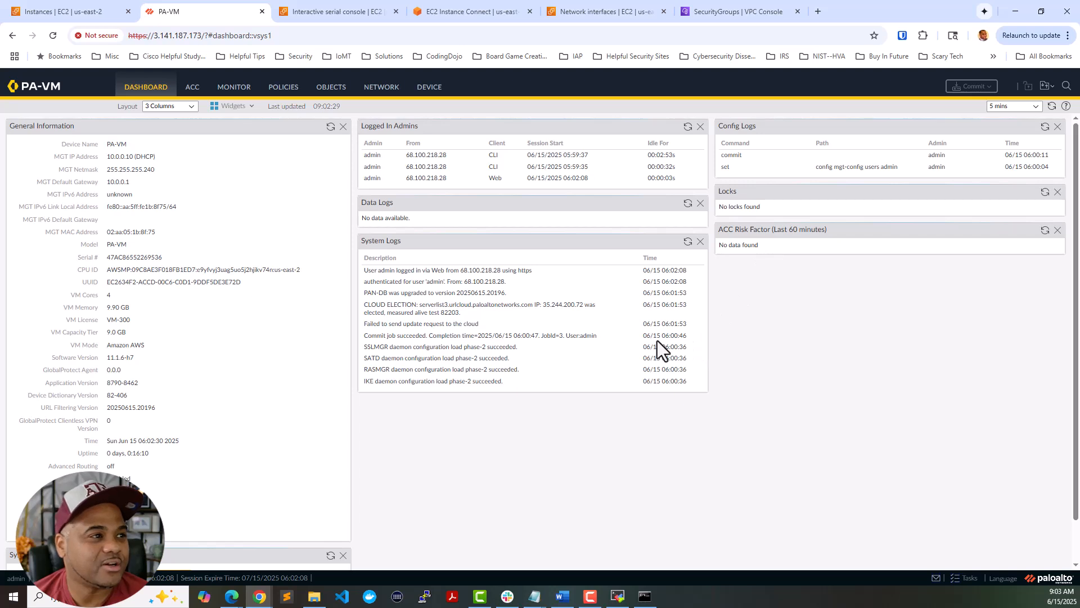
- Zoom in on the page and show the Network > Interfaces Ethernet list
key("ctrl+plus")
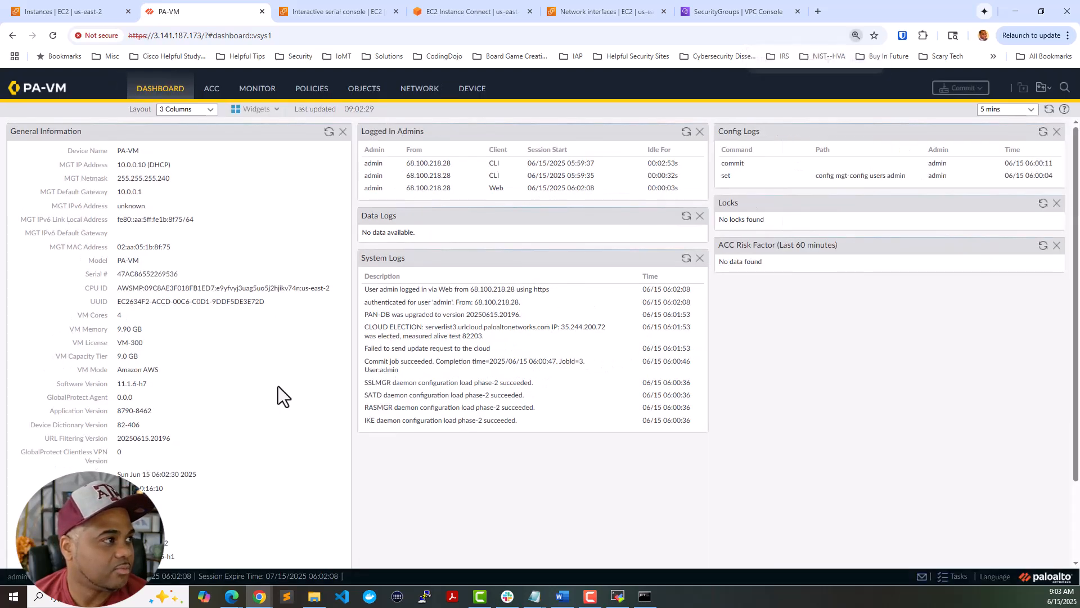
scroll(278, 386, "down", 1)
scroll(276, 387, "down", 1)
scroll(276, 389, "up", 2)
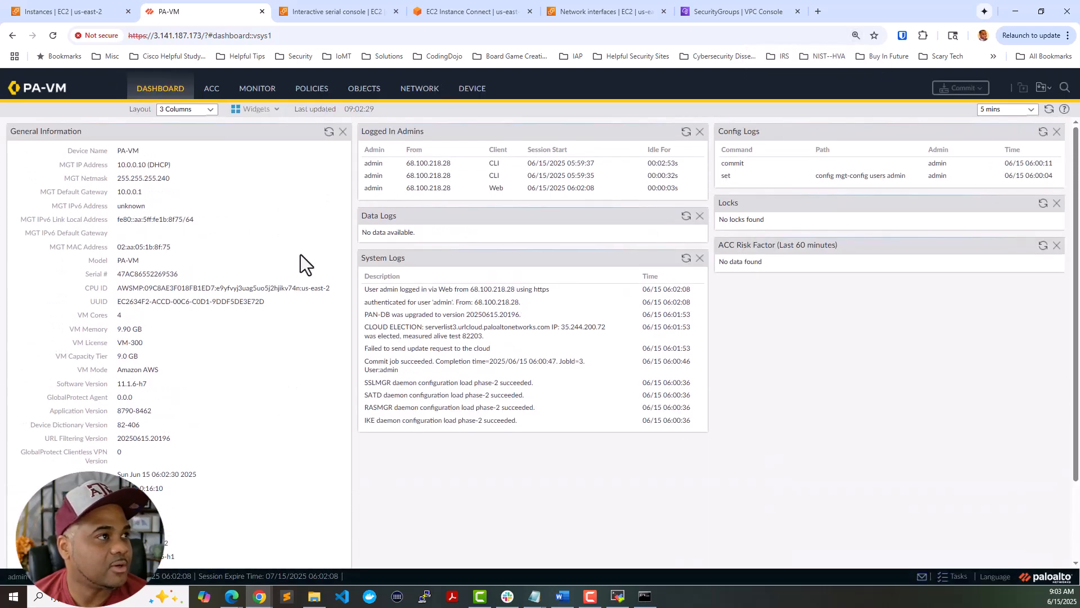
left_click(421, 92)
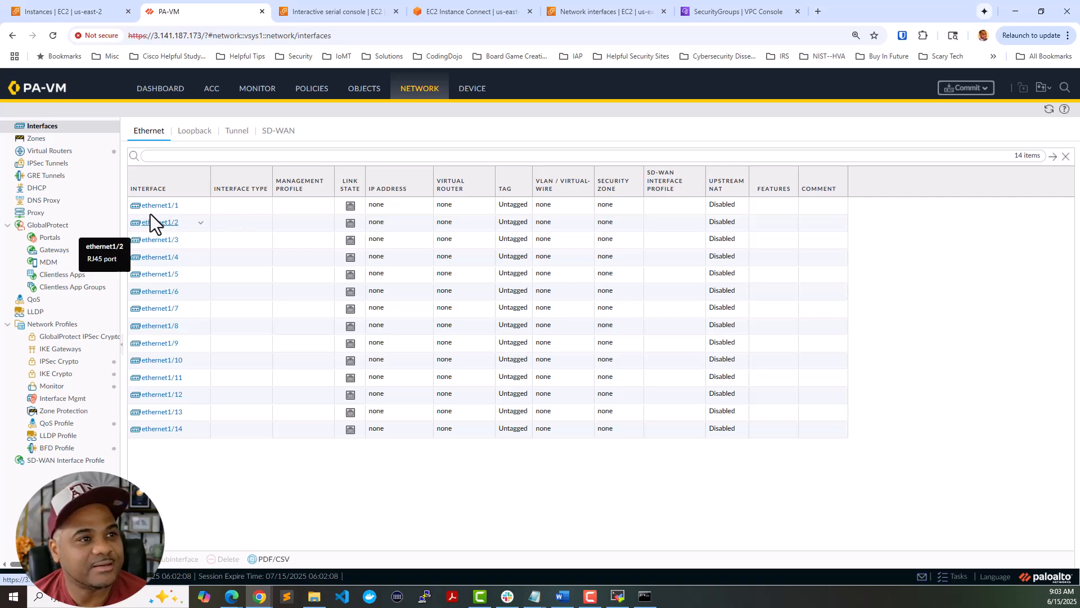
- Check the Zones list and the default virtual router's empty Static Routes
left_click(51, 140)
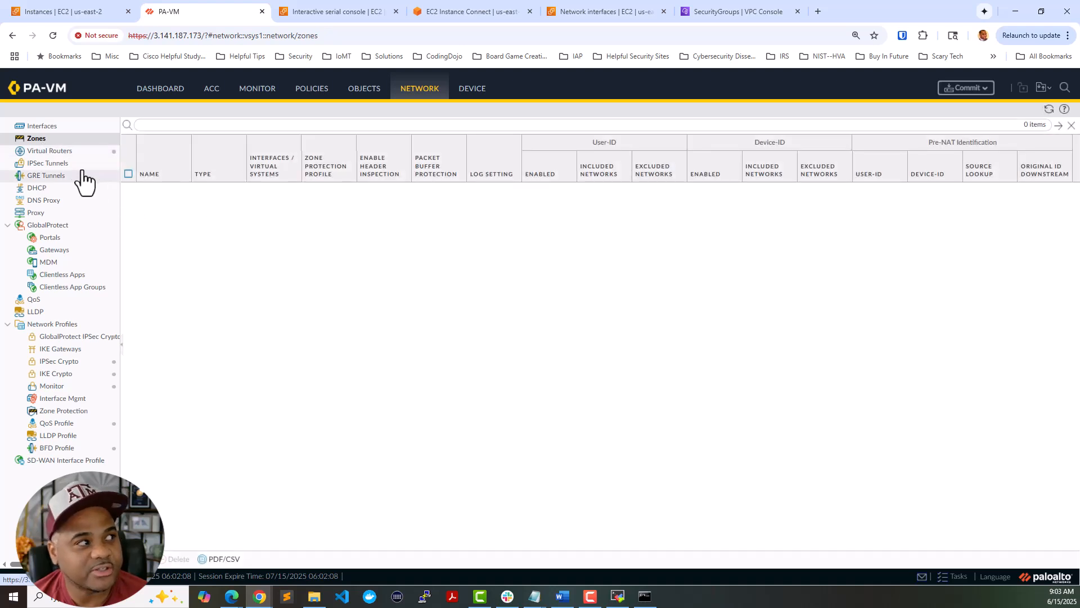
left_click(60, 153)
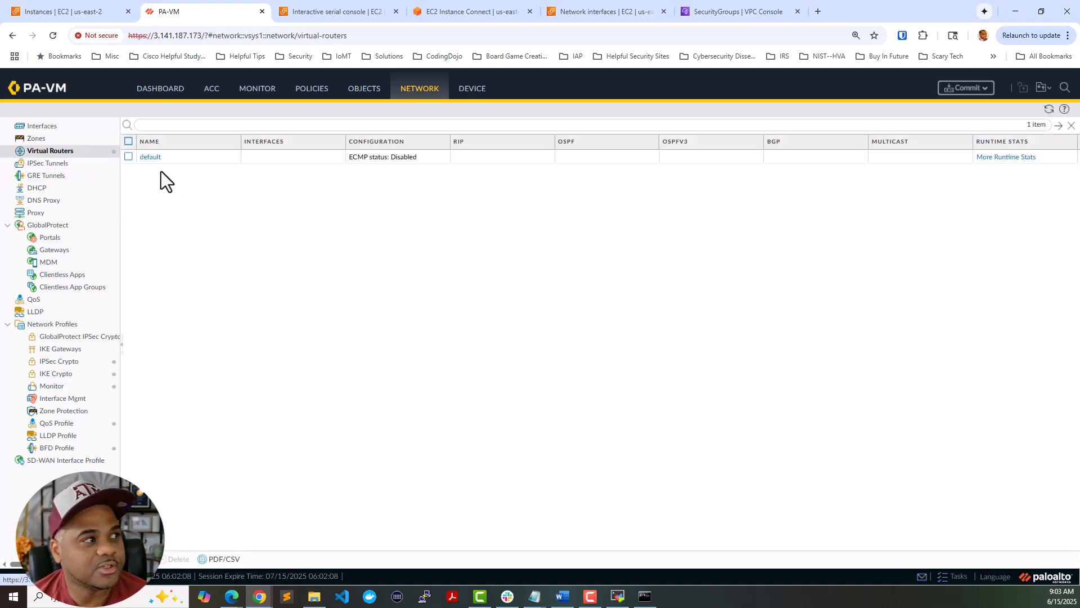
left_click(150, 158)
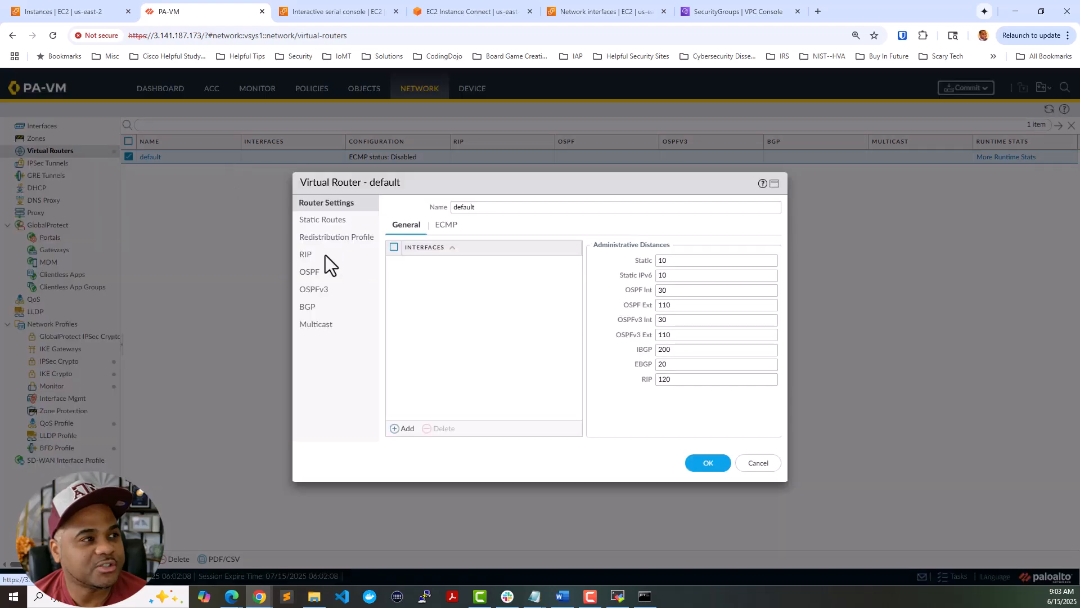
left_click(323, 221)
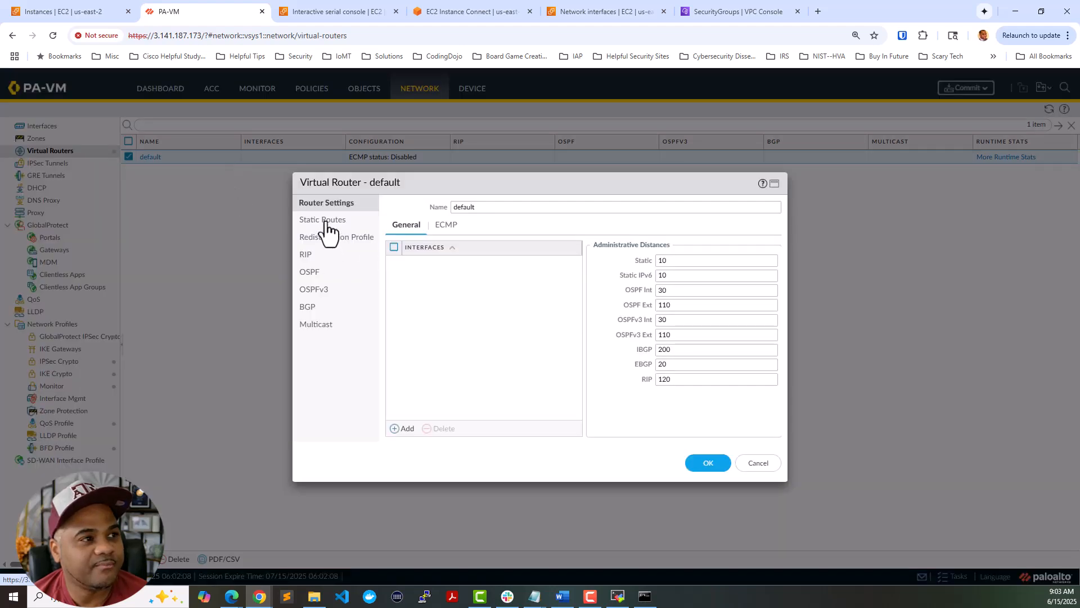
left_click(758, 464)
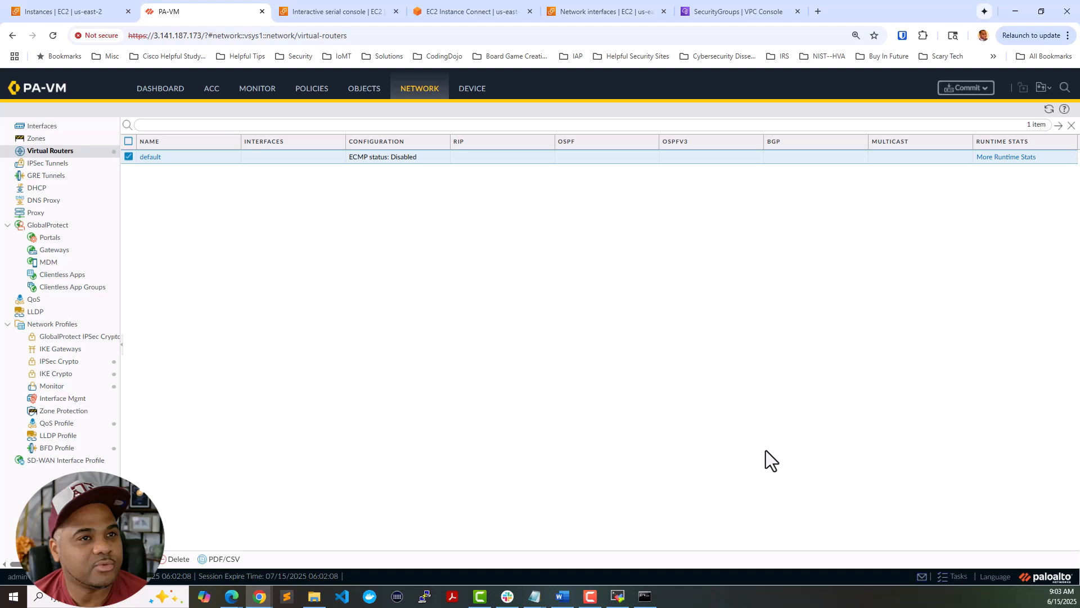
- Review the default router's runtime route, forwarding and static route monitoring tables
left_click(1023, 158)
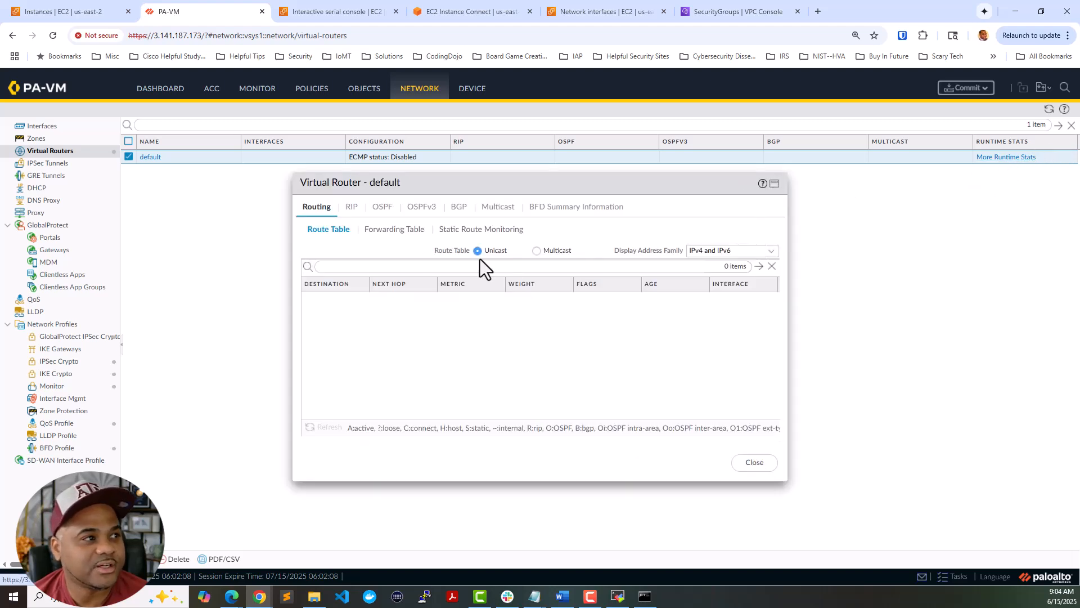
left_click(397, 231)
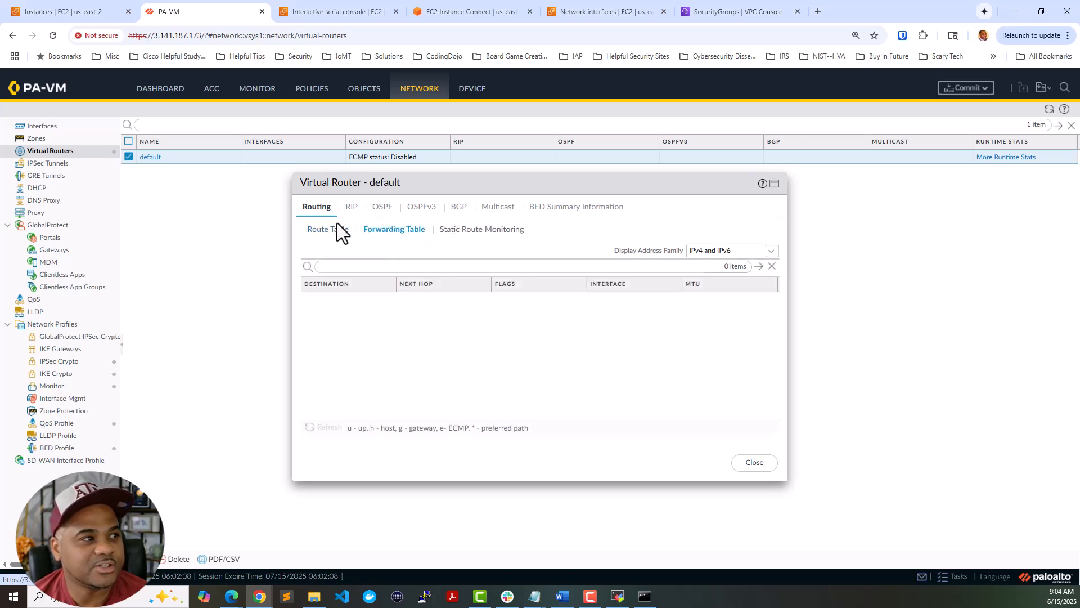
left_click(332, 229)
left_click(390, 231)
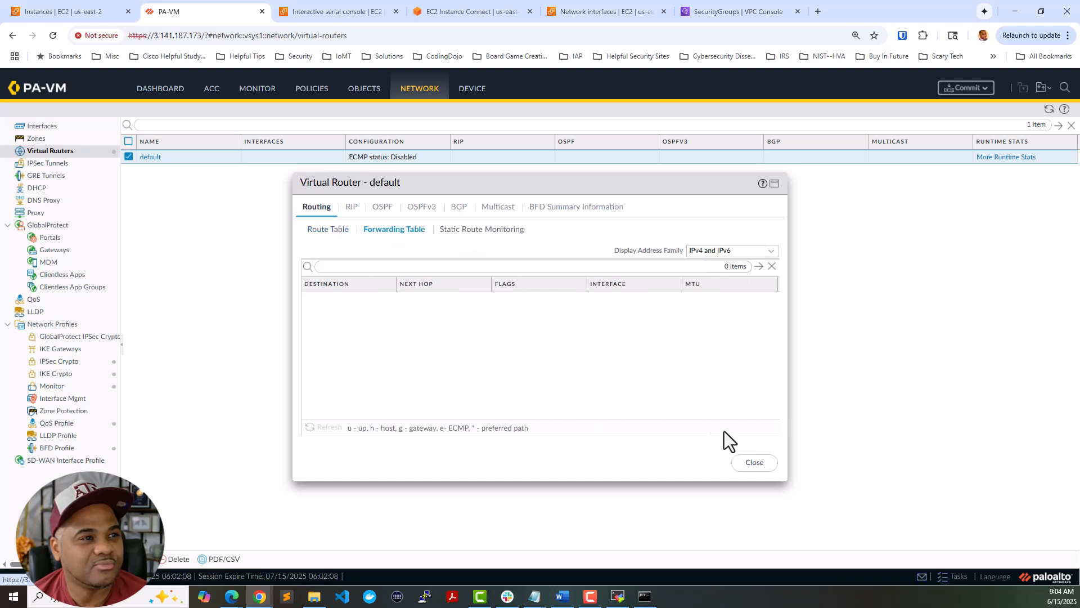
left_click(754, 463)
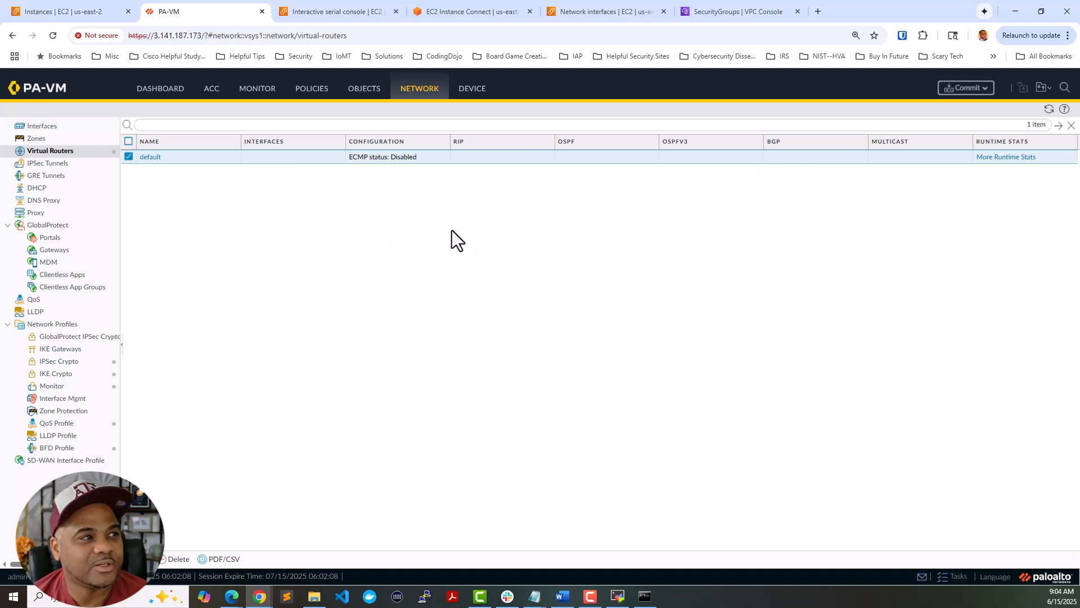
left_click(995, 159)
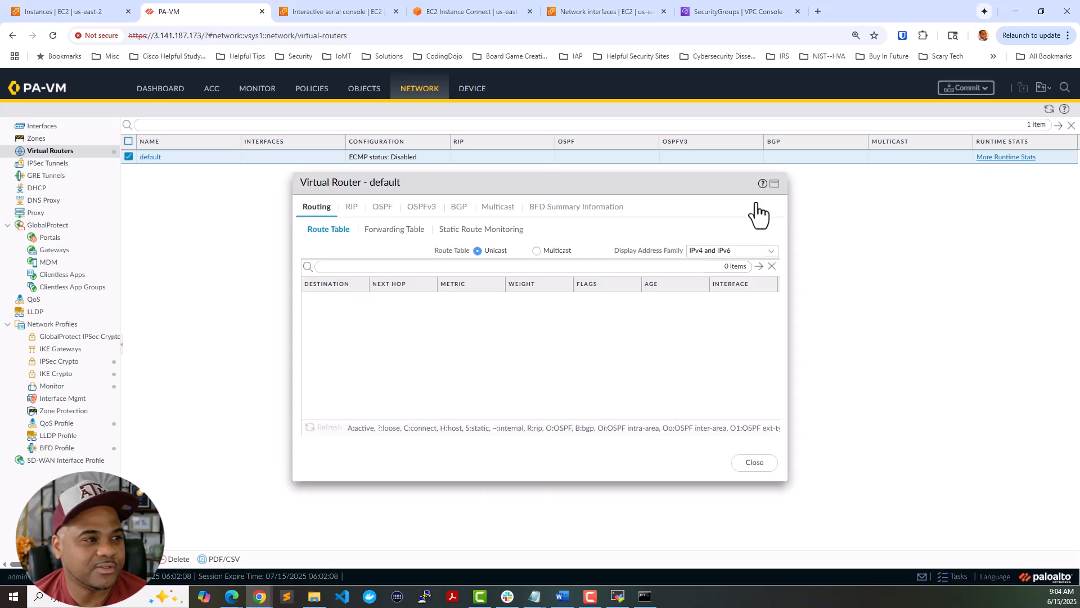
left_click(394, 229)
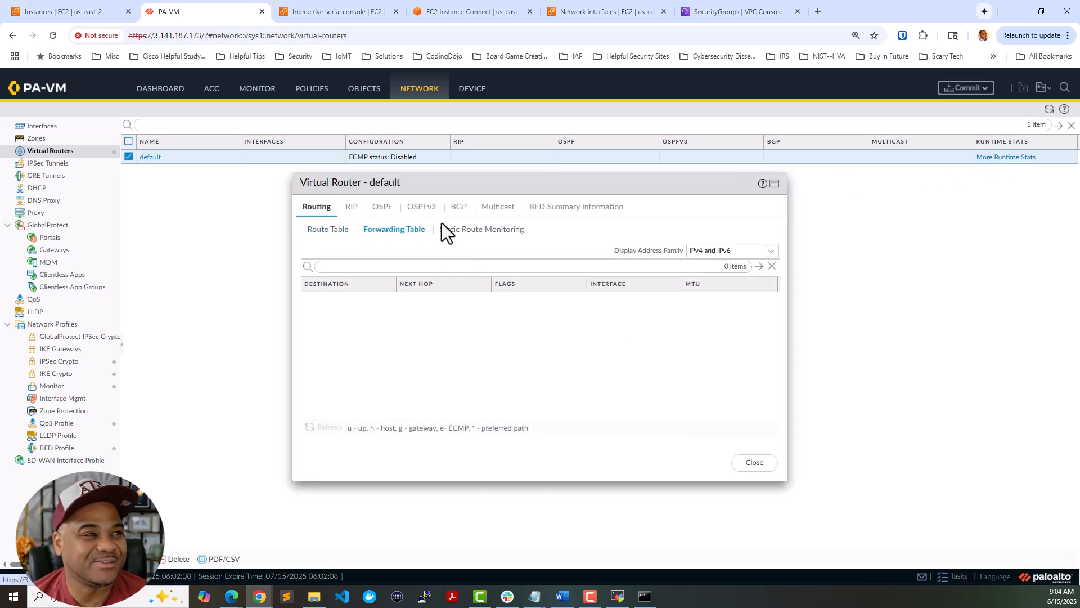
left_click(444, 229)
left_click(334, 230)
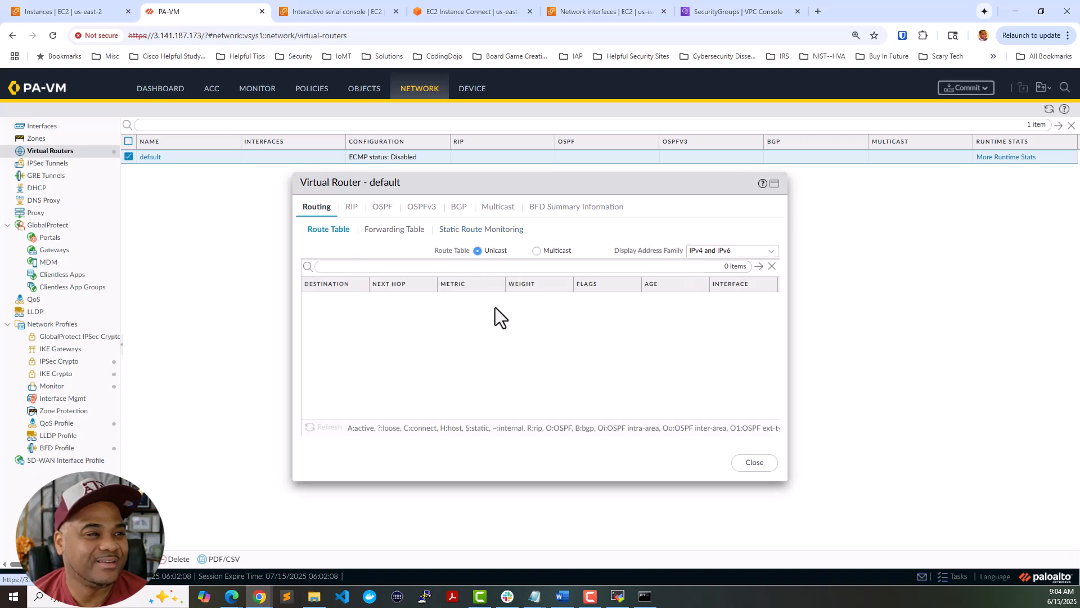
left_click(753, 463)
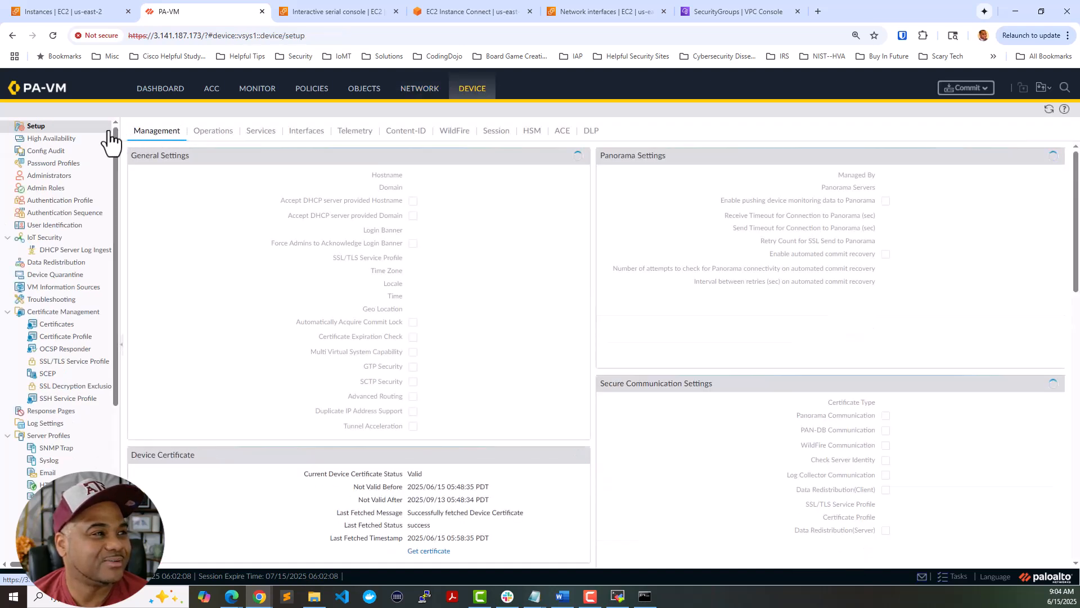
- Review Device > Setup Services and the Management interface's DHCP client runtime info, without changes
left_click(260, 132)
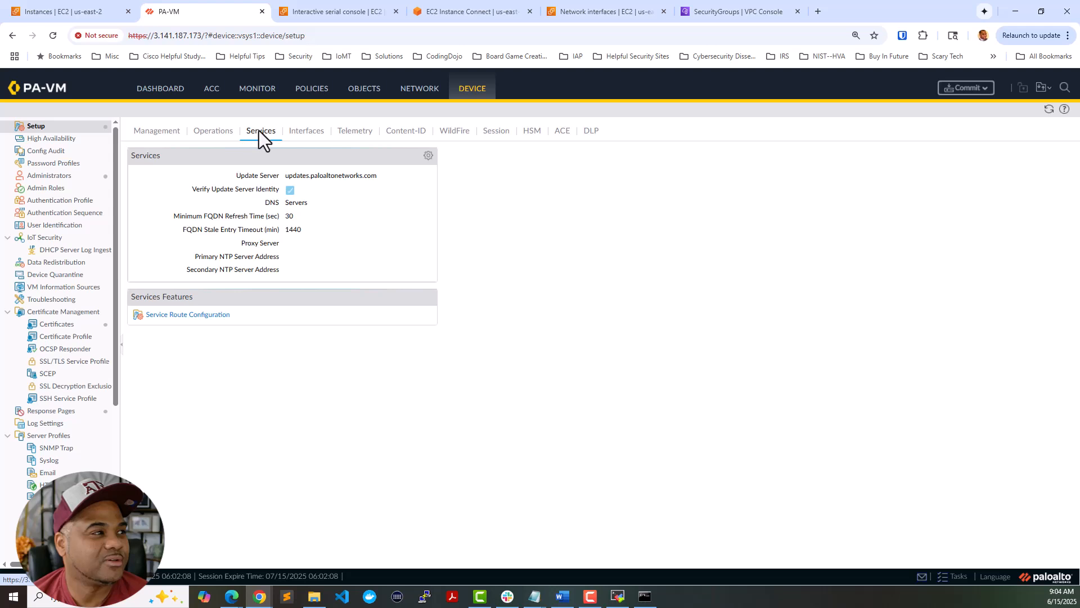
left_click(297, 132)
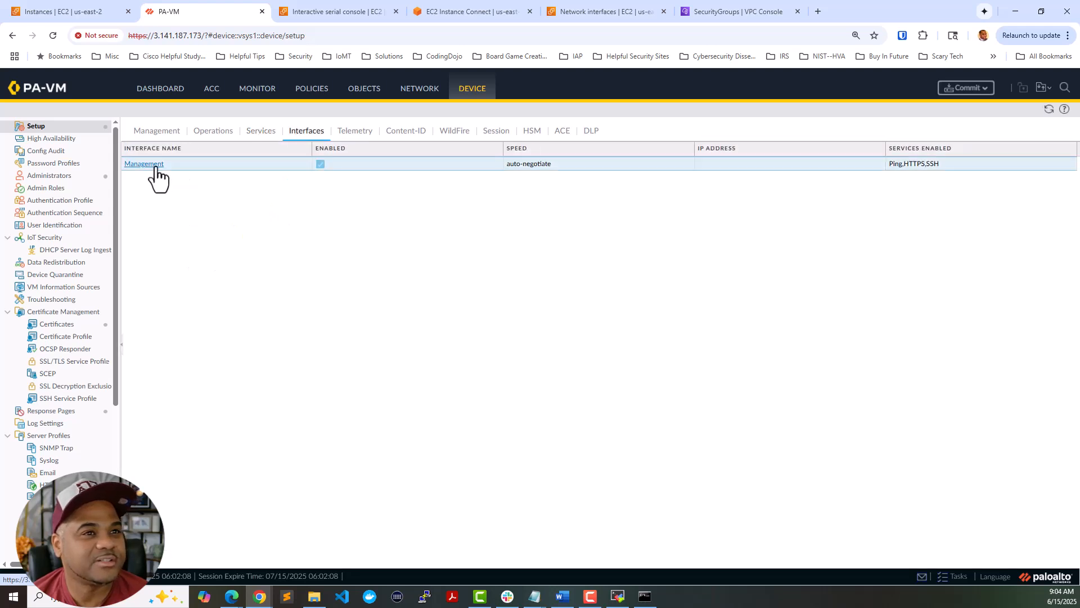
left_click(144, 164)
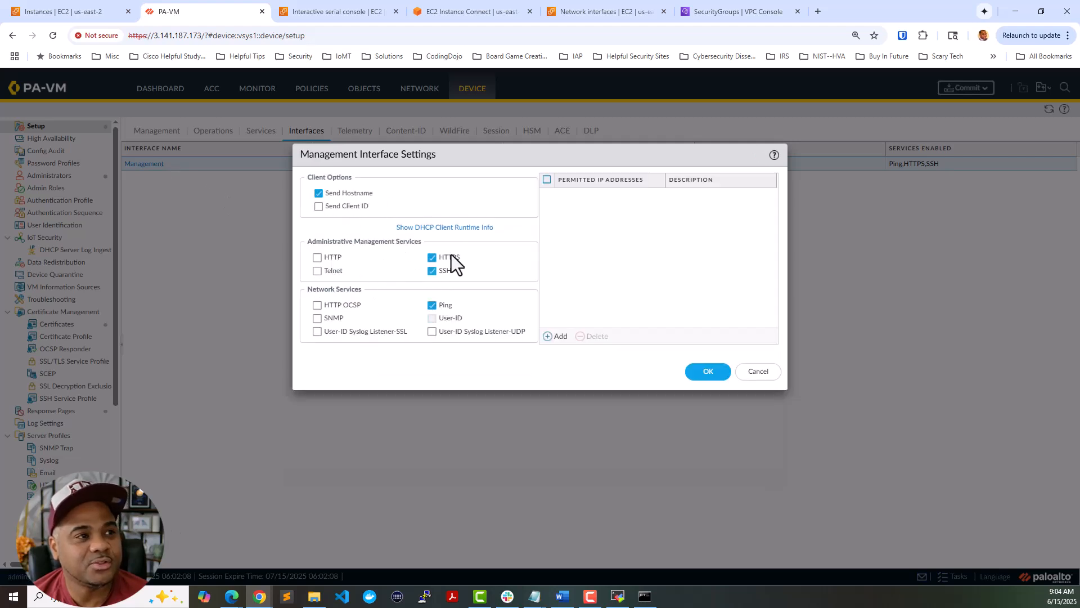
left_click(436, 228)
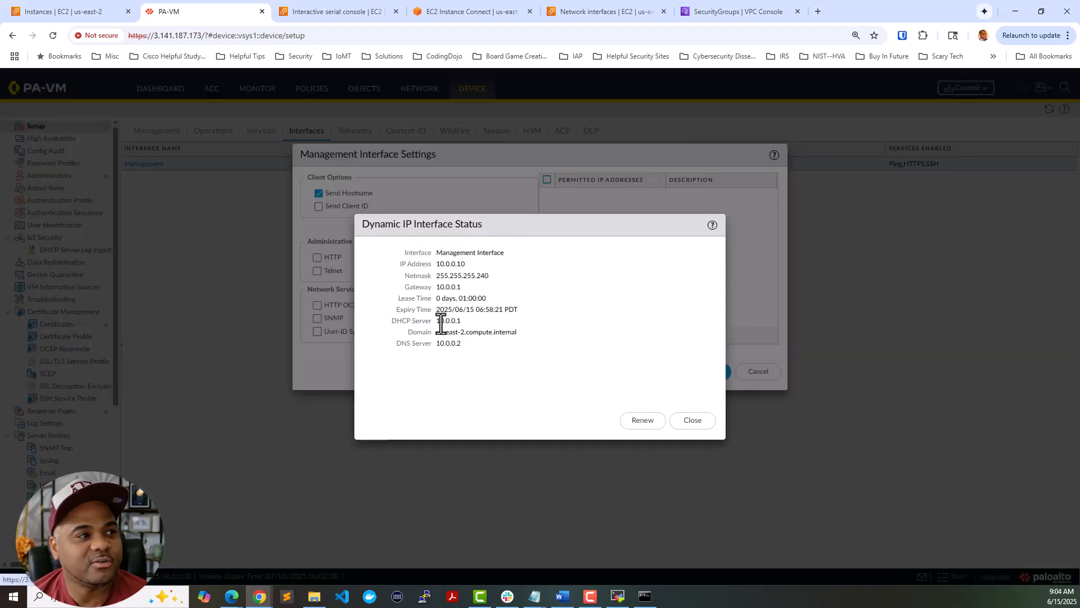
left_click(693, 422)
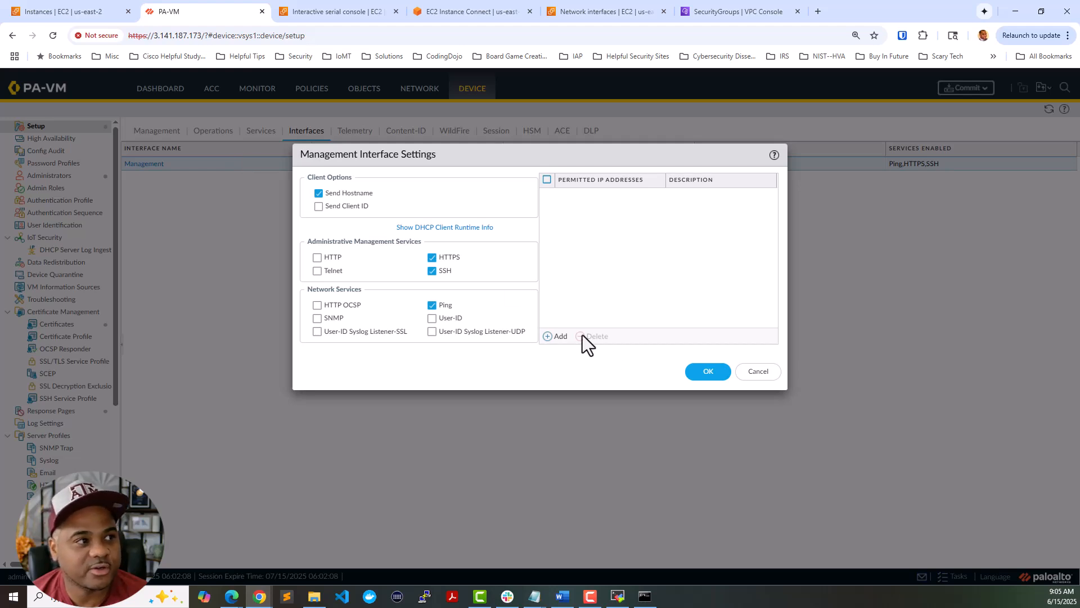
left_click(759, 372)
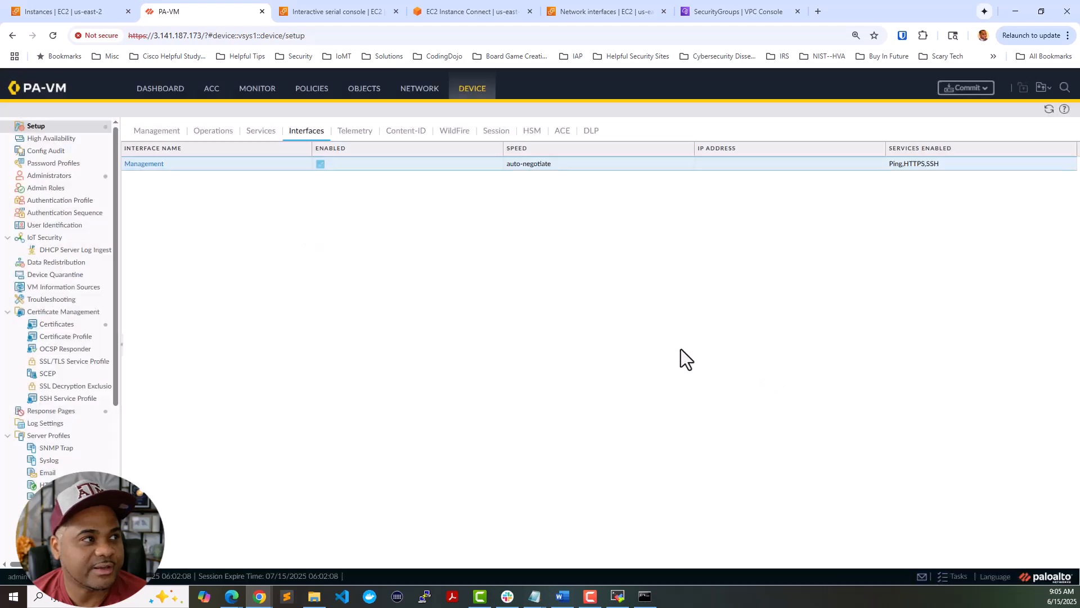